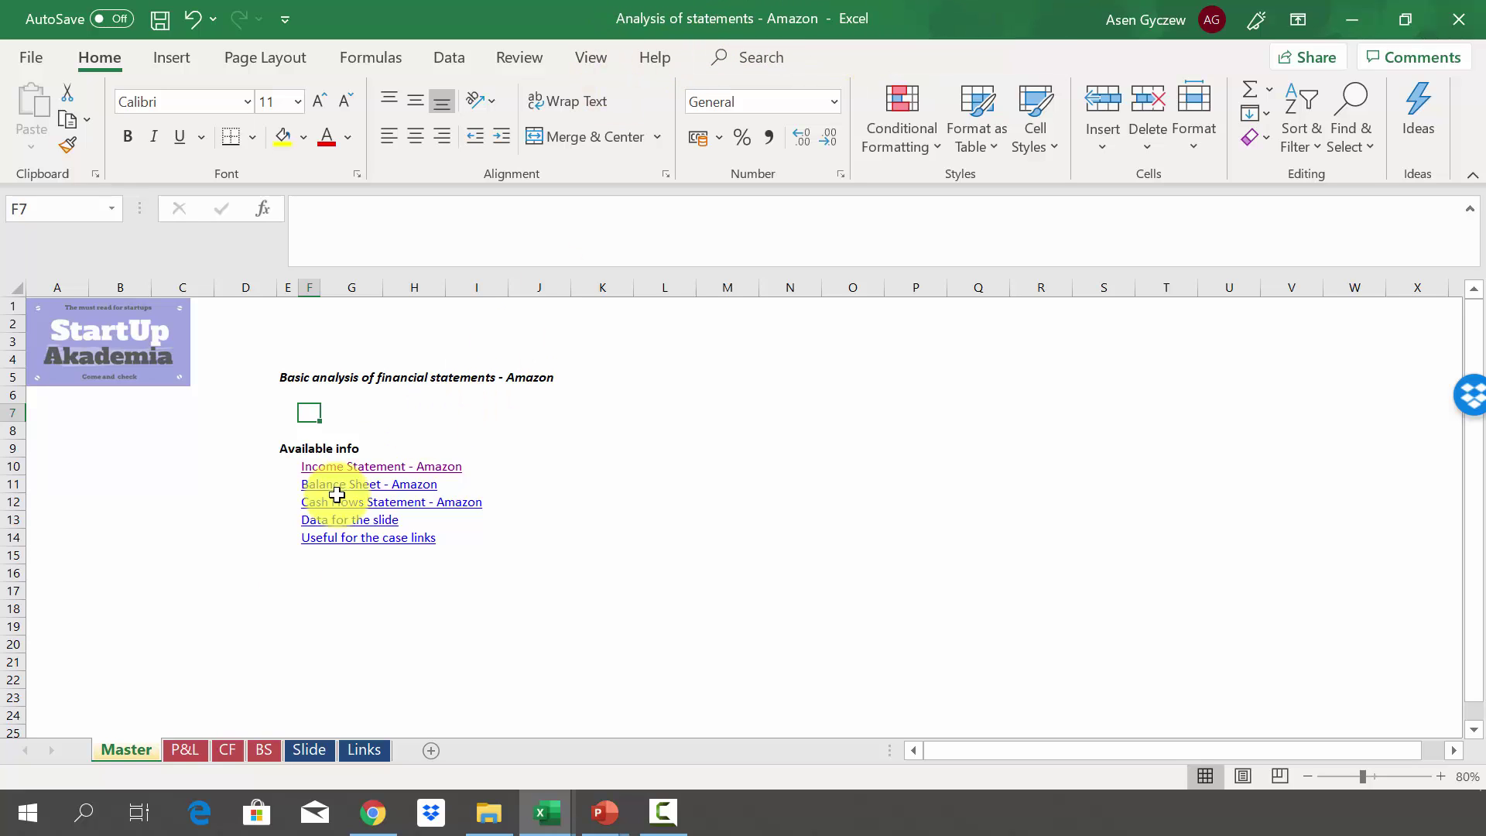
Review the Income Statement, Balance Sheet and Cash Flows Statement entries in the available info list on the Master sheet
left_click(309, 284)
left_click(9, 484)
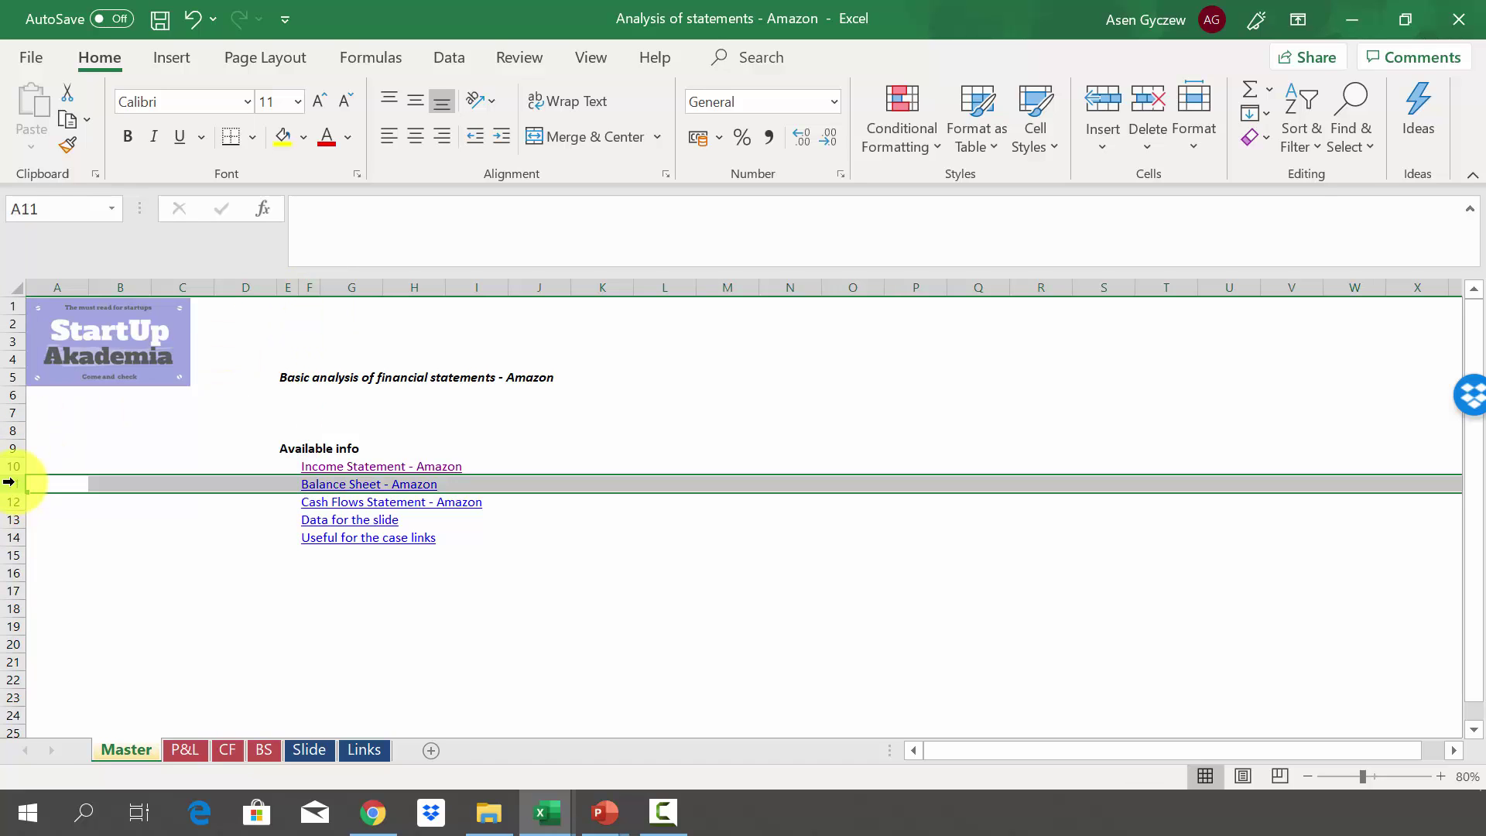
left_click(10, 467)
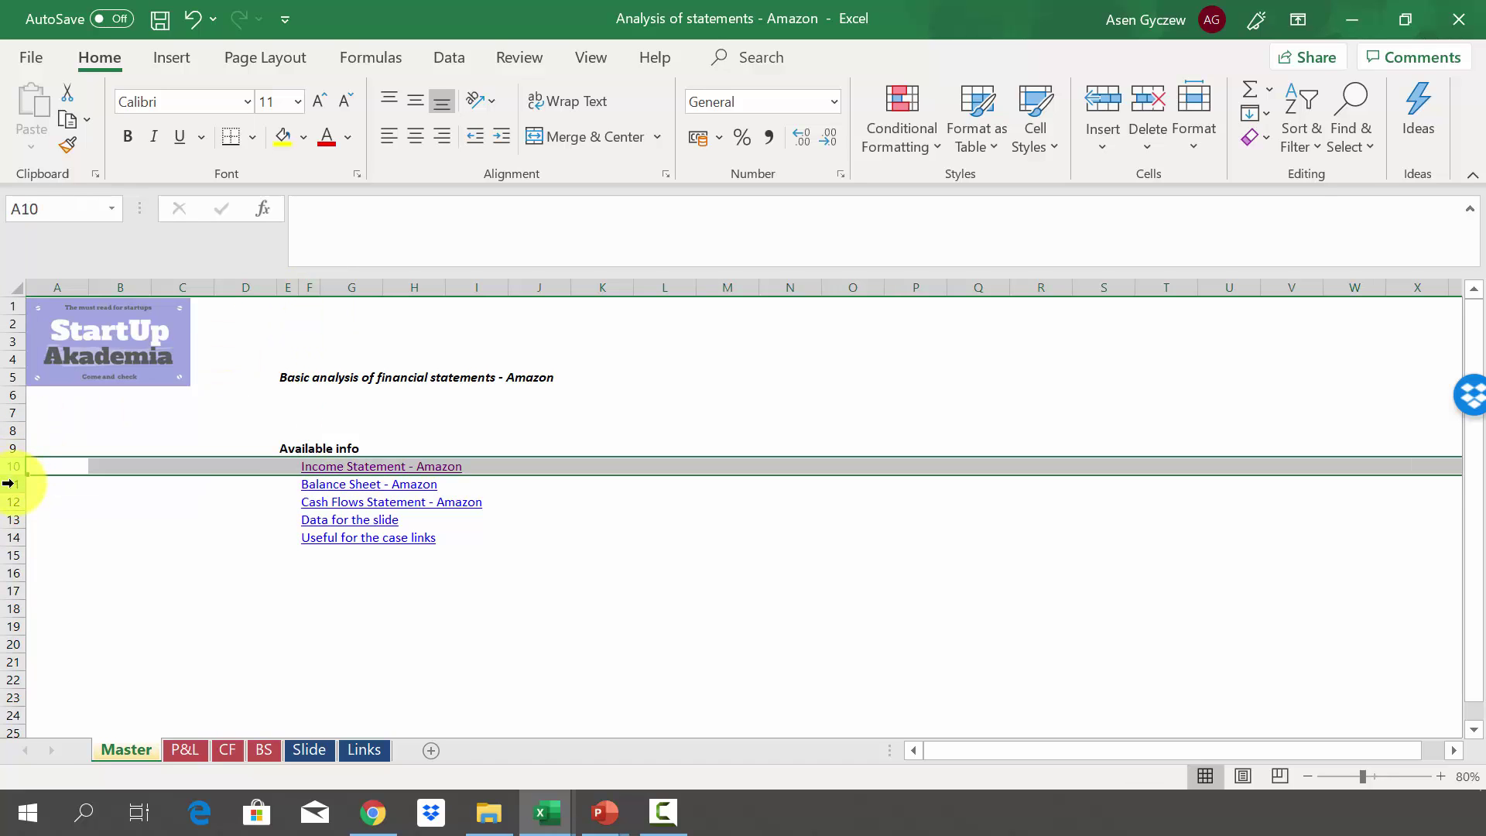
left_click(10, 484)
left_click(15, 502)
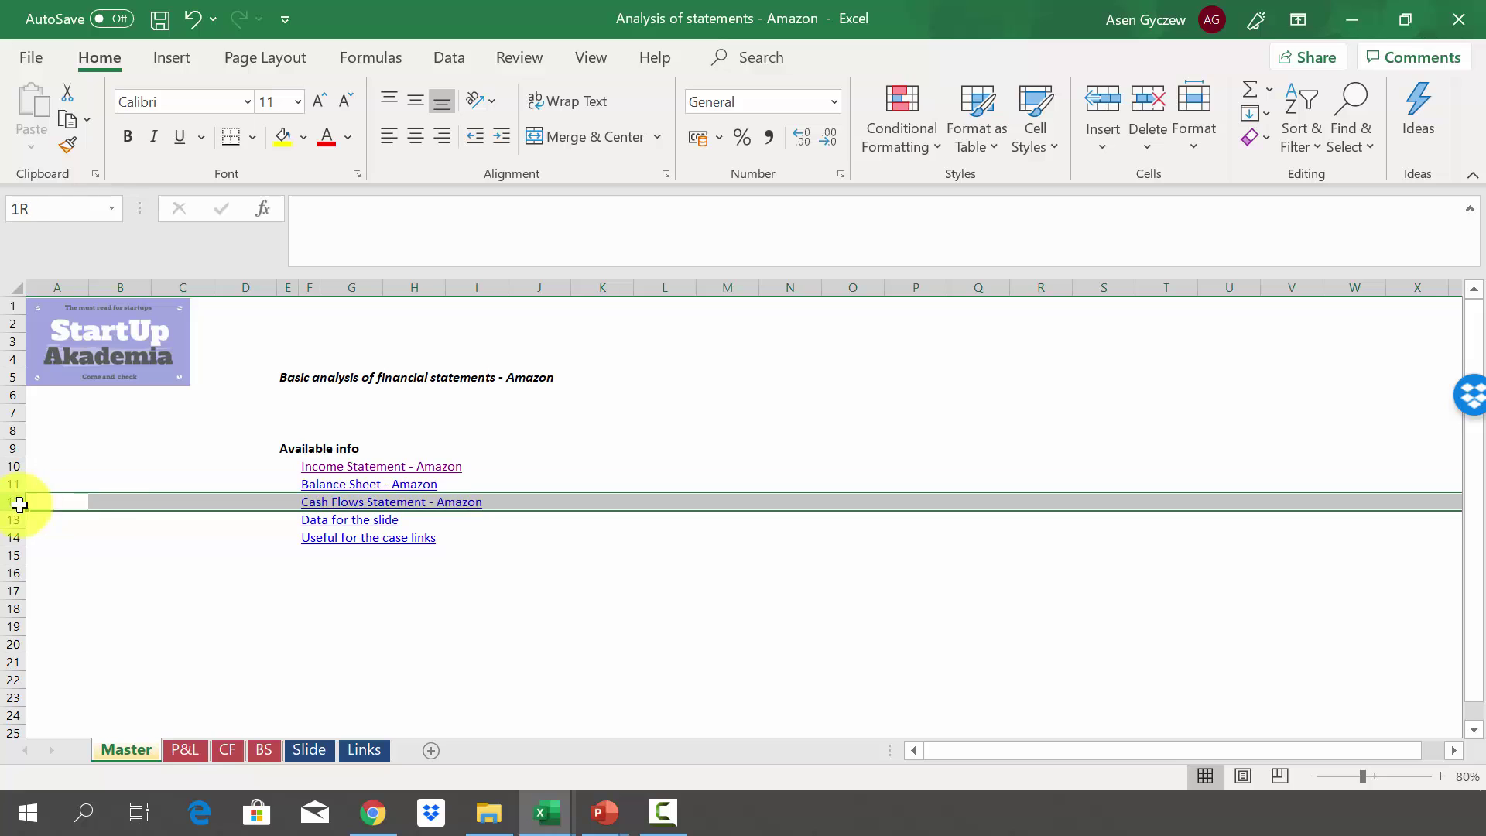
left_click(136, 474)
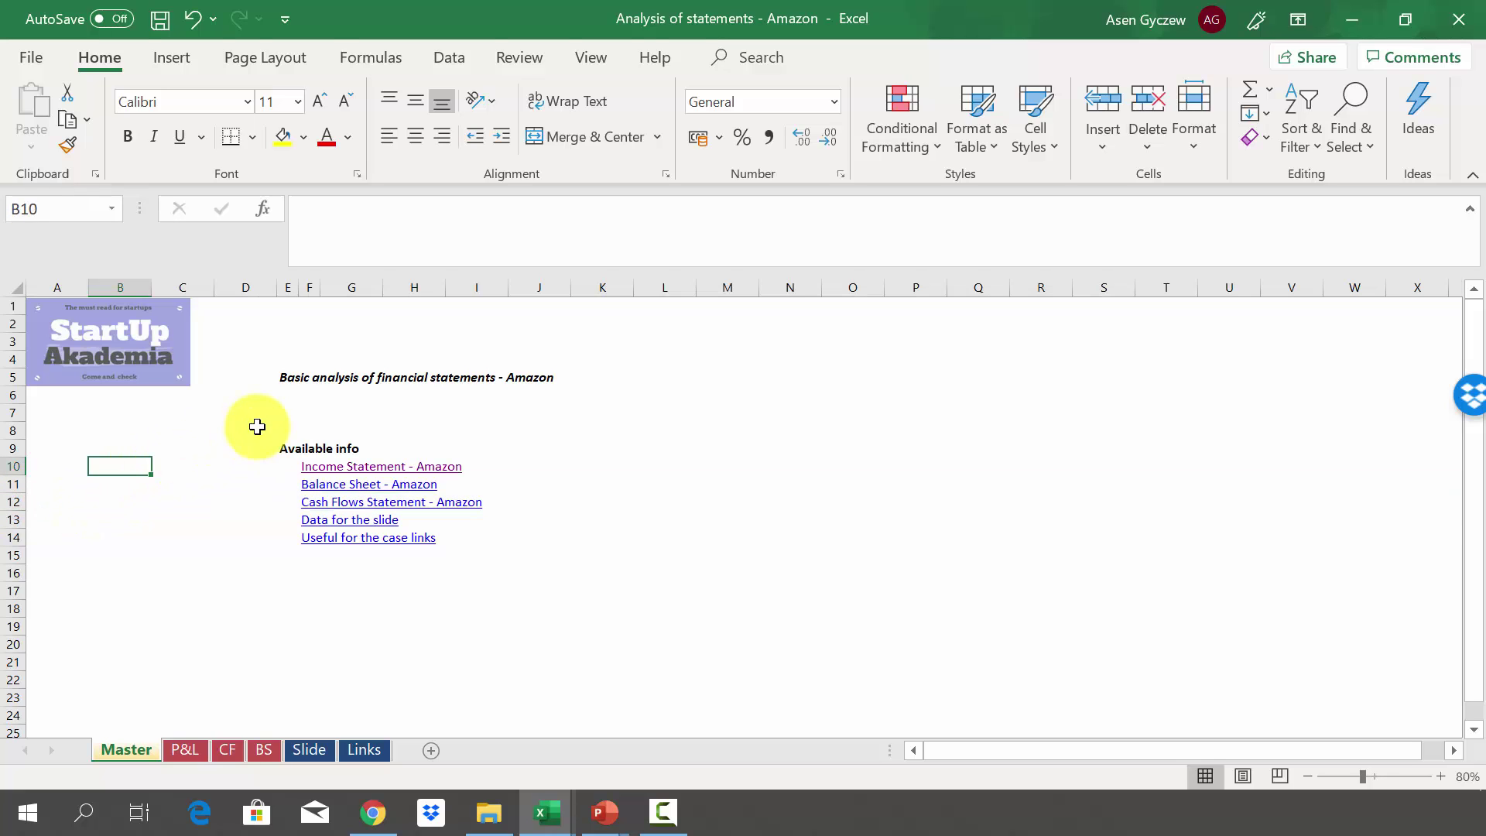
Open the Amazon income statement from the Master sheet and examine its 2016, 2017 and 2018 columns
left_click(314, 466)
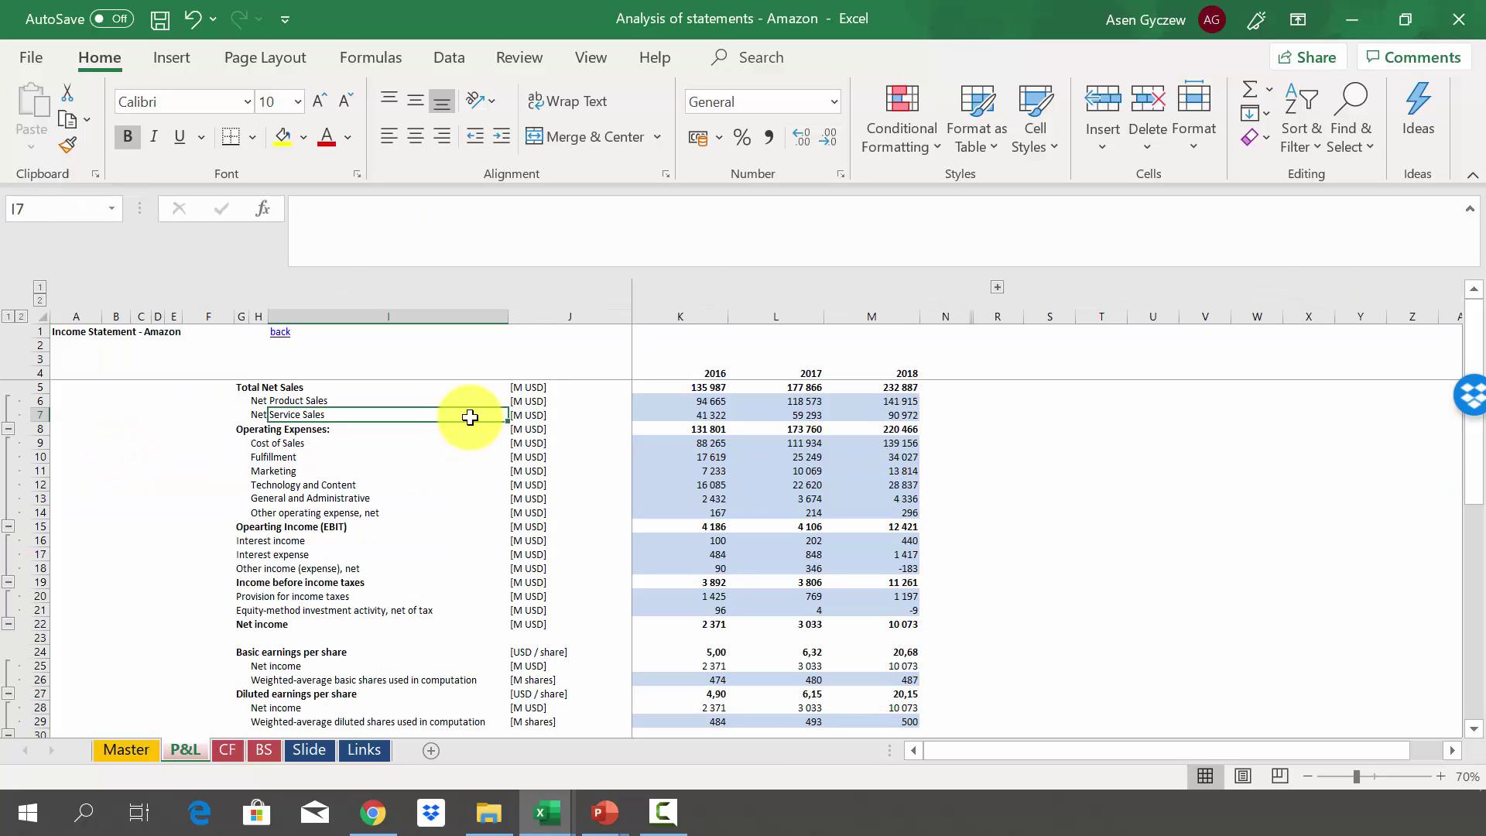
left_click(702, 316)
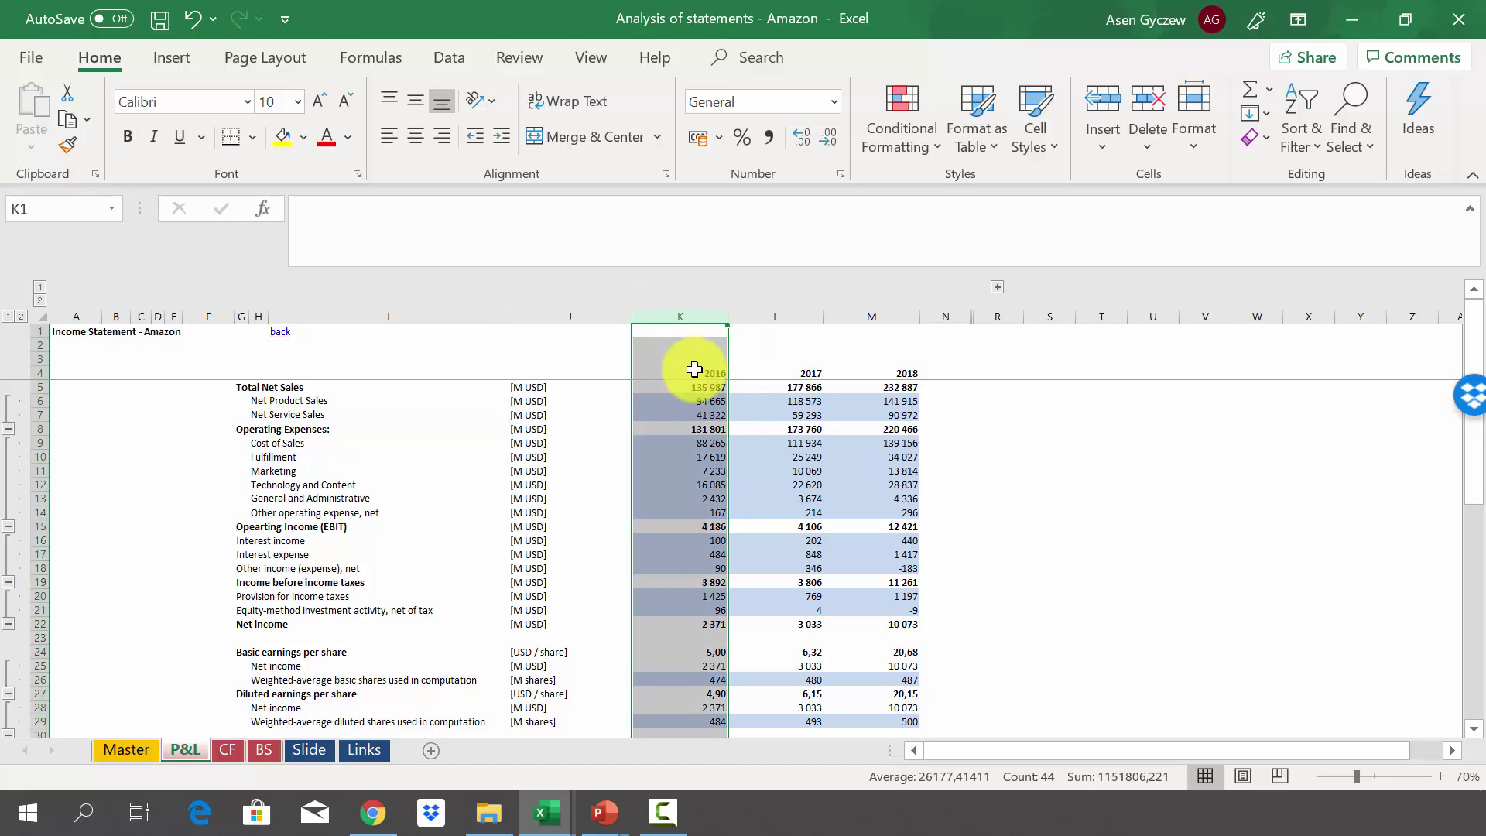
left_click(763, 317)
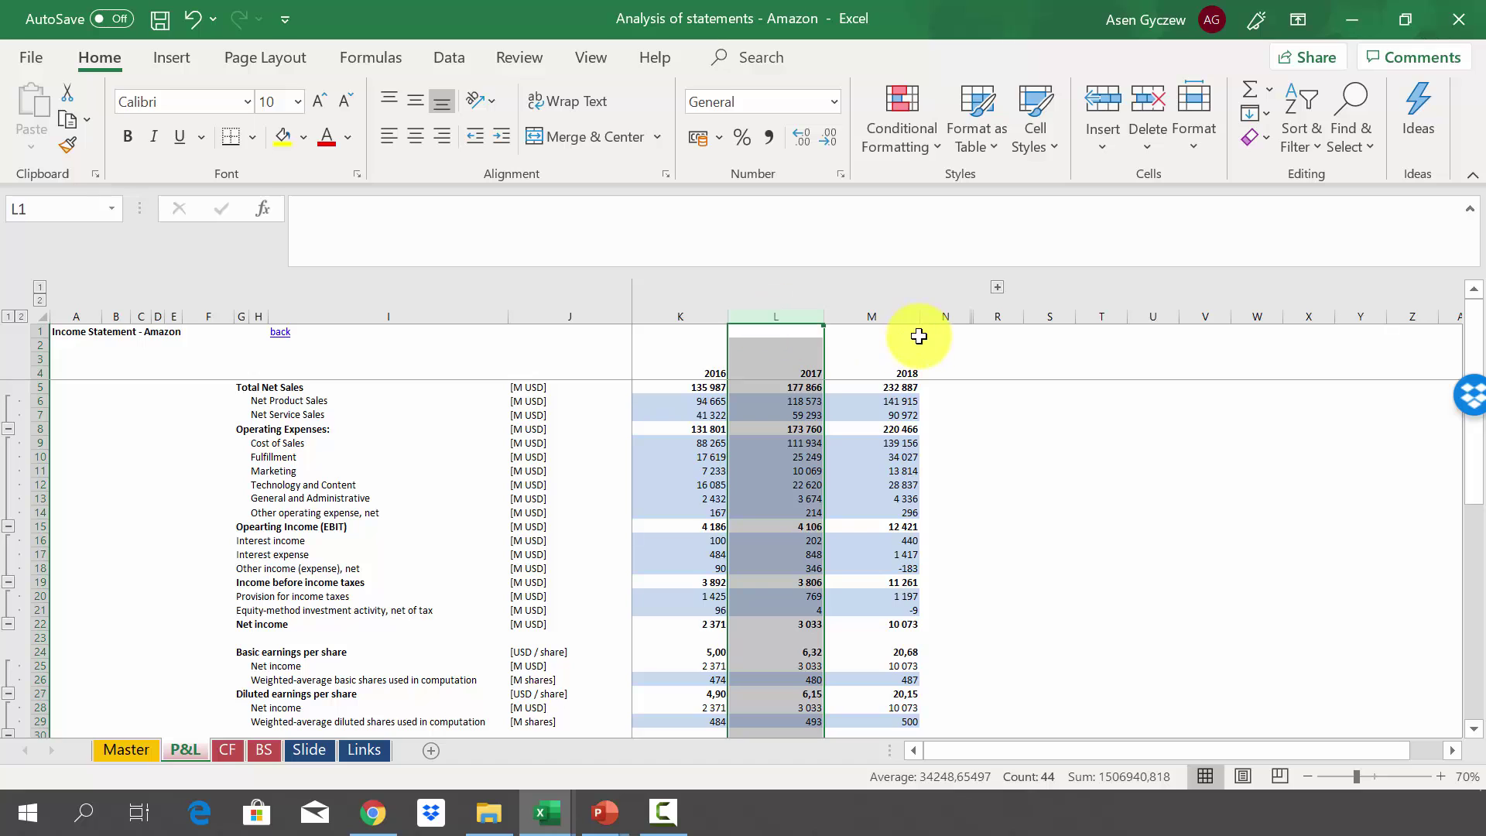
left_click(887, 316)
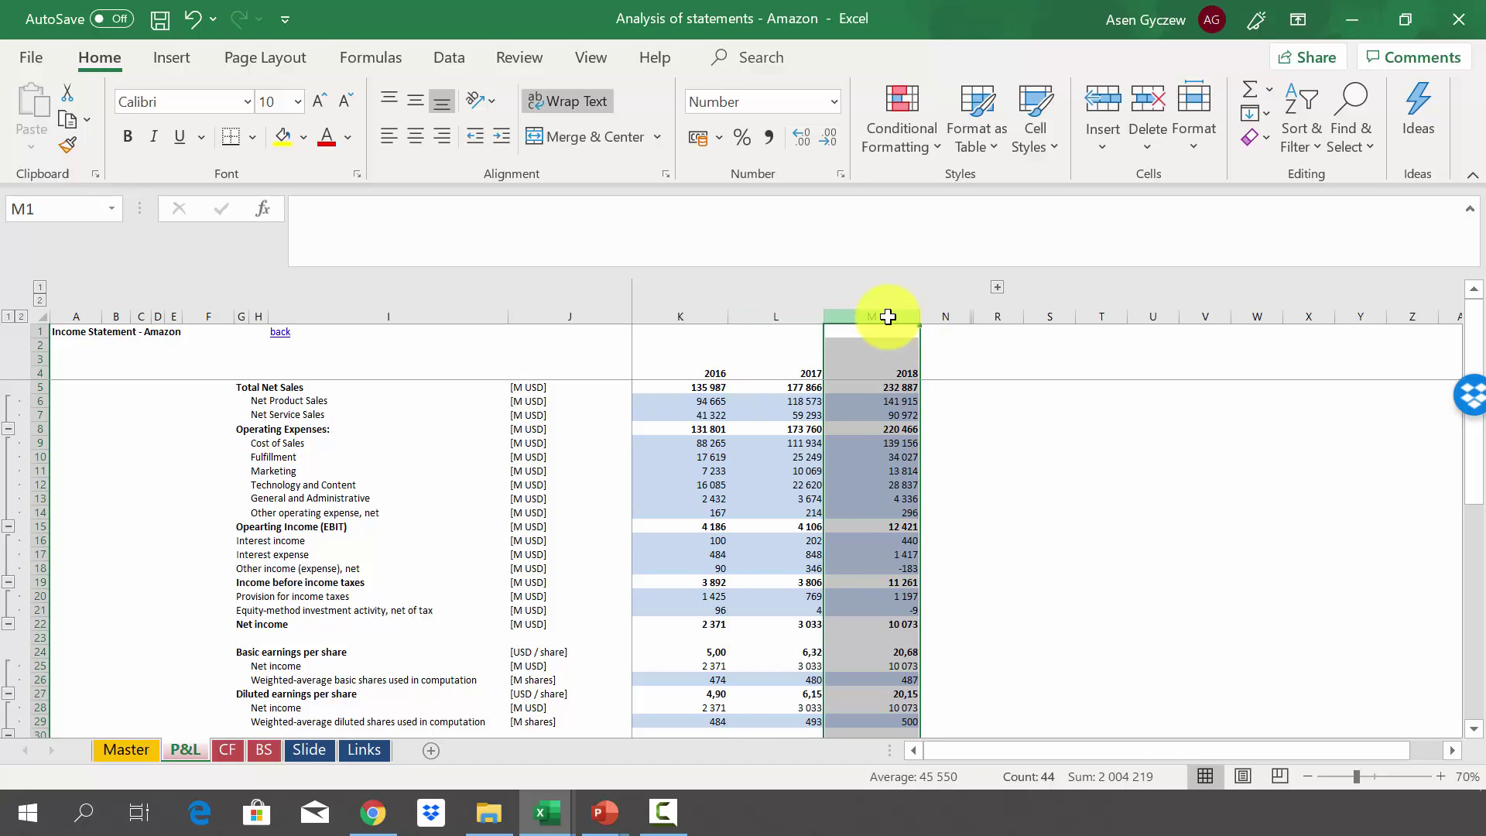
left_click(644, 400)
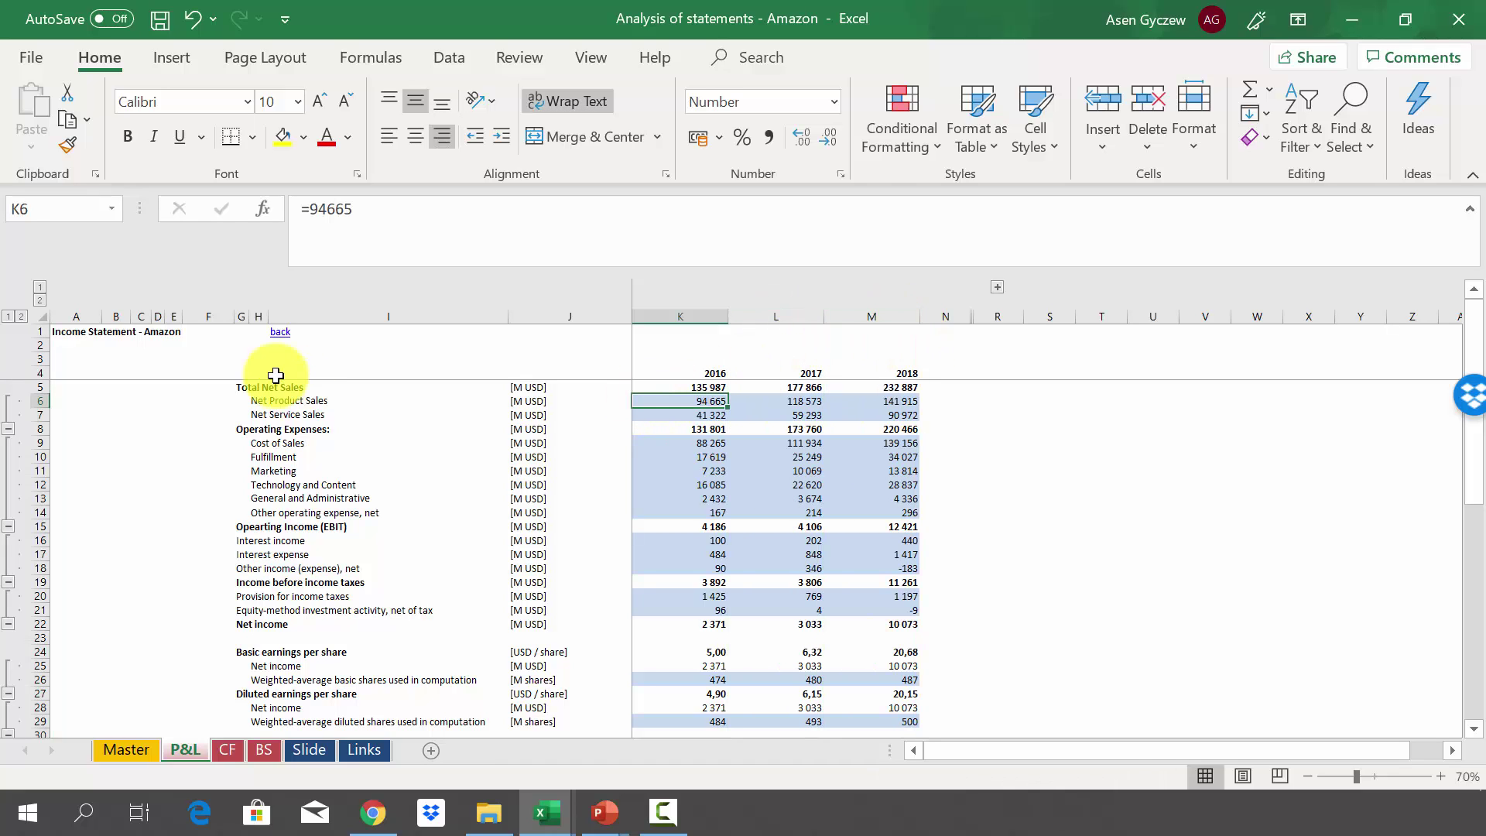
Examine the income statement's total net sales, its product and service split, and the start of operating expenses
left_click(42, 385)
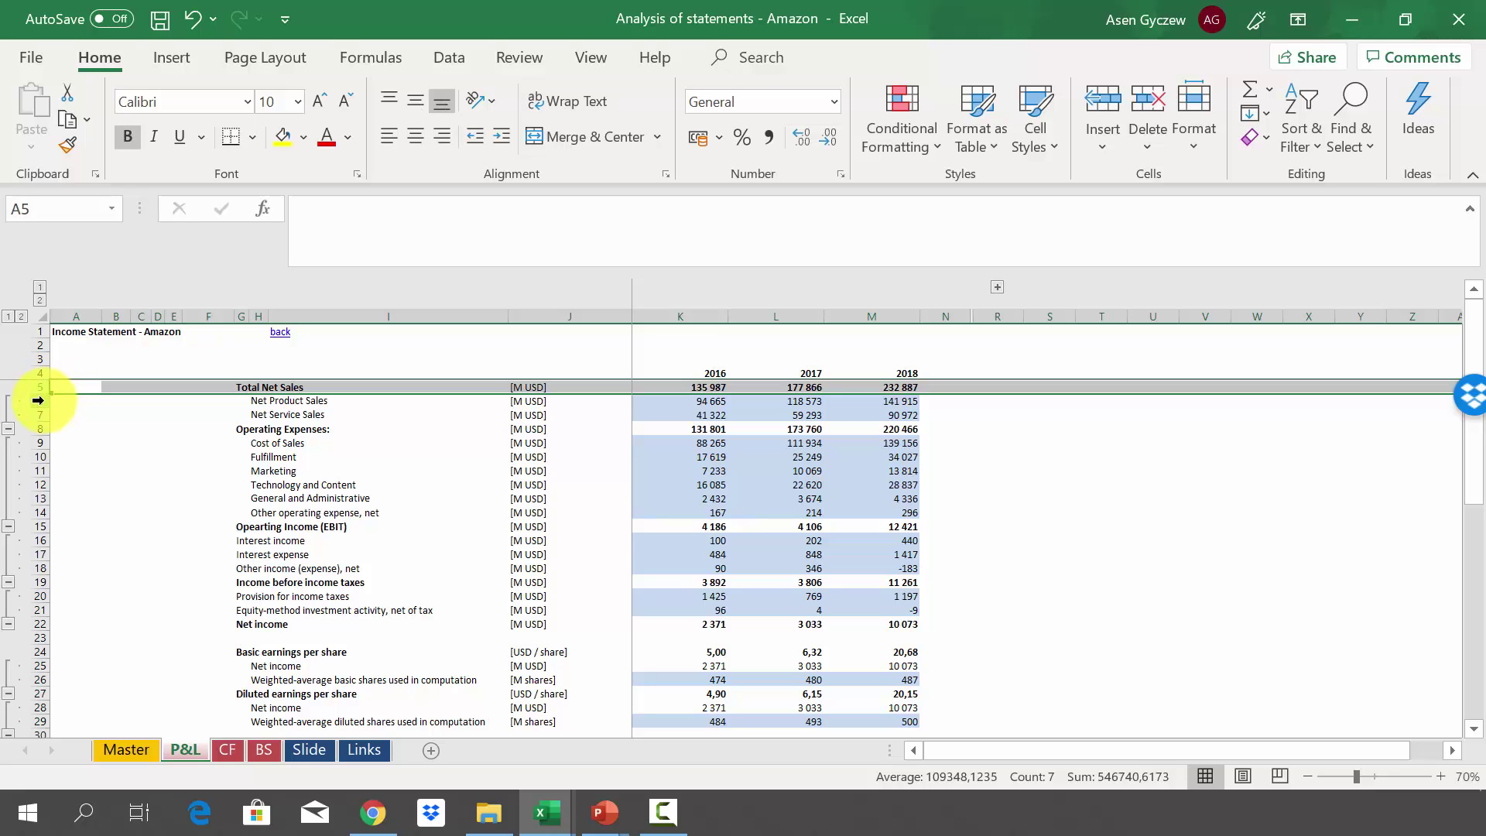
left_click(38, 400)
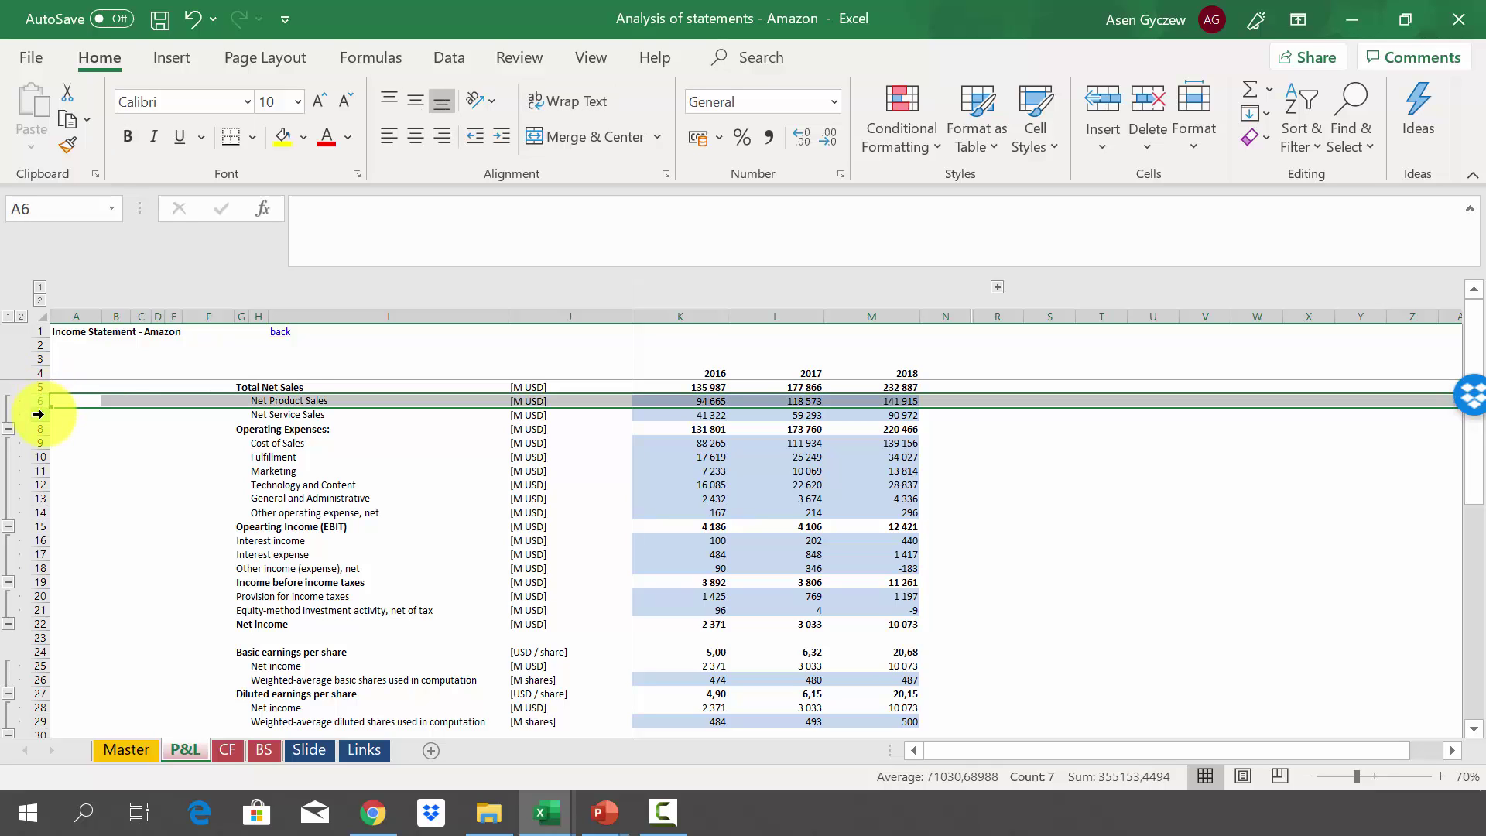
left_click(37, 414)
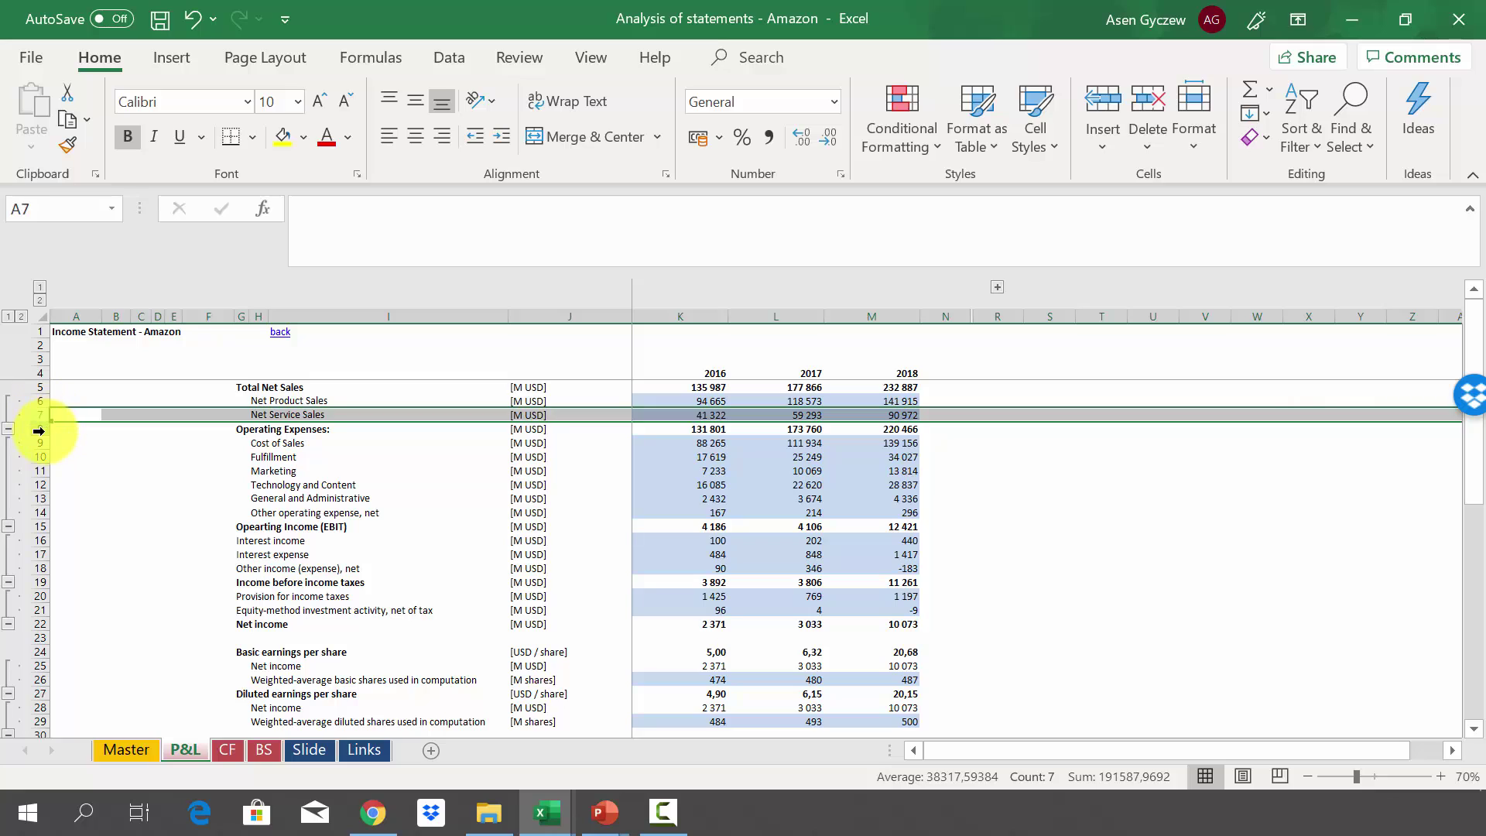
left_click(39, 430)
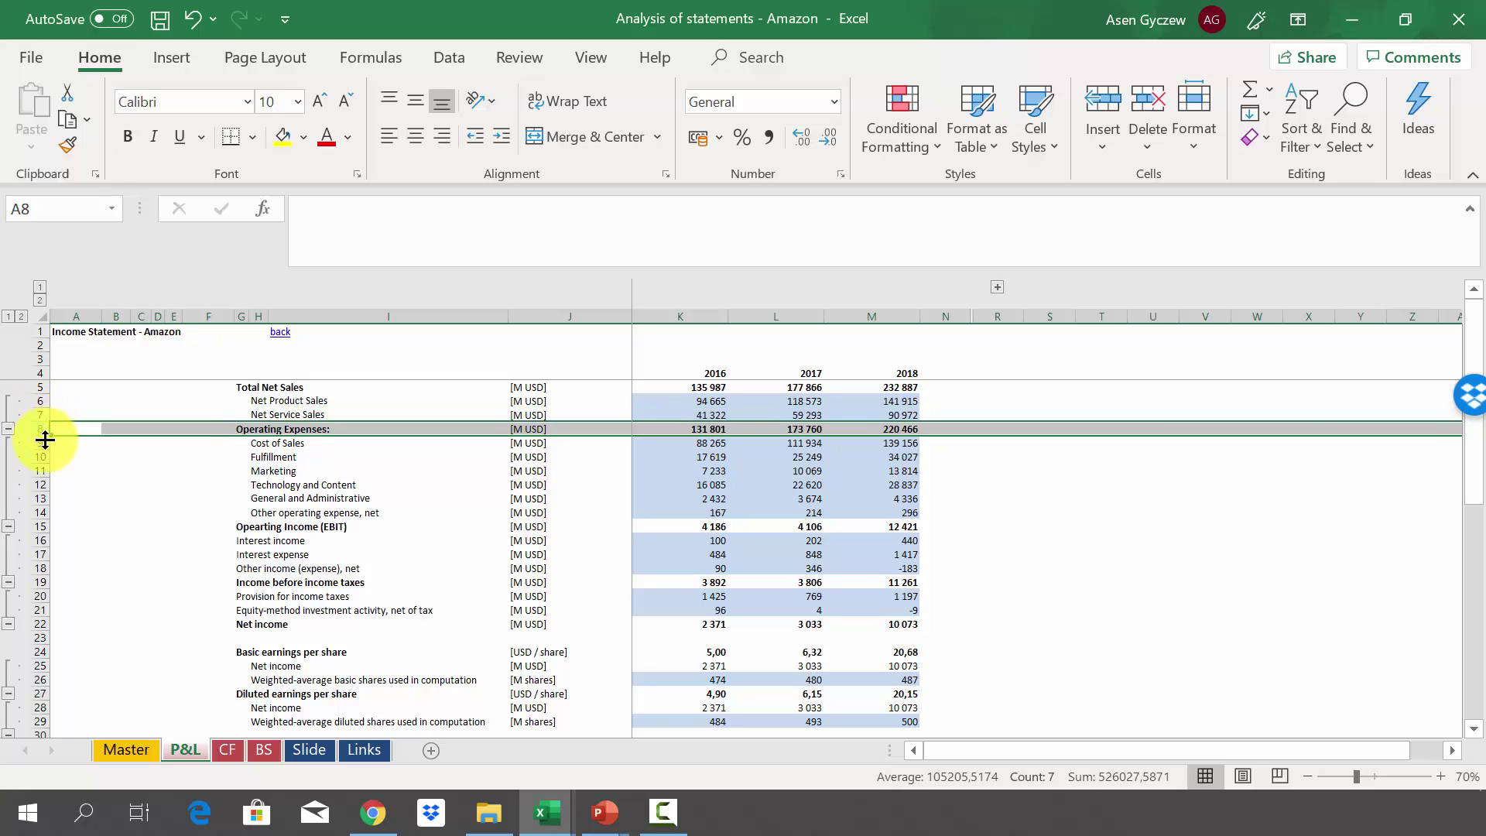
left_click(43, 443)
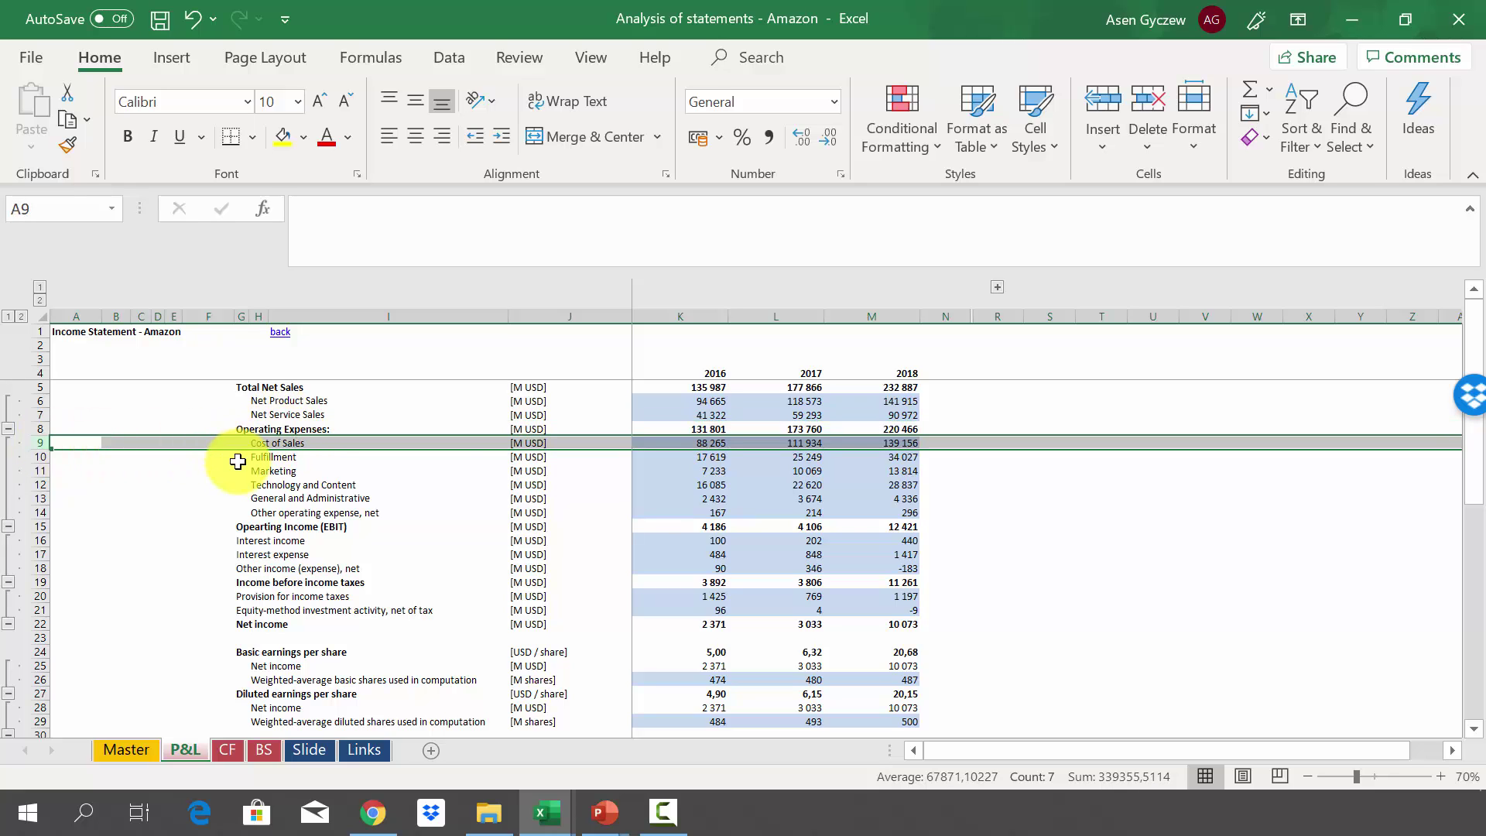
Compare product and service sales with each operating expense row, from Cost of Sales through Other operating expense, net
left_click(48, 400)
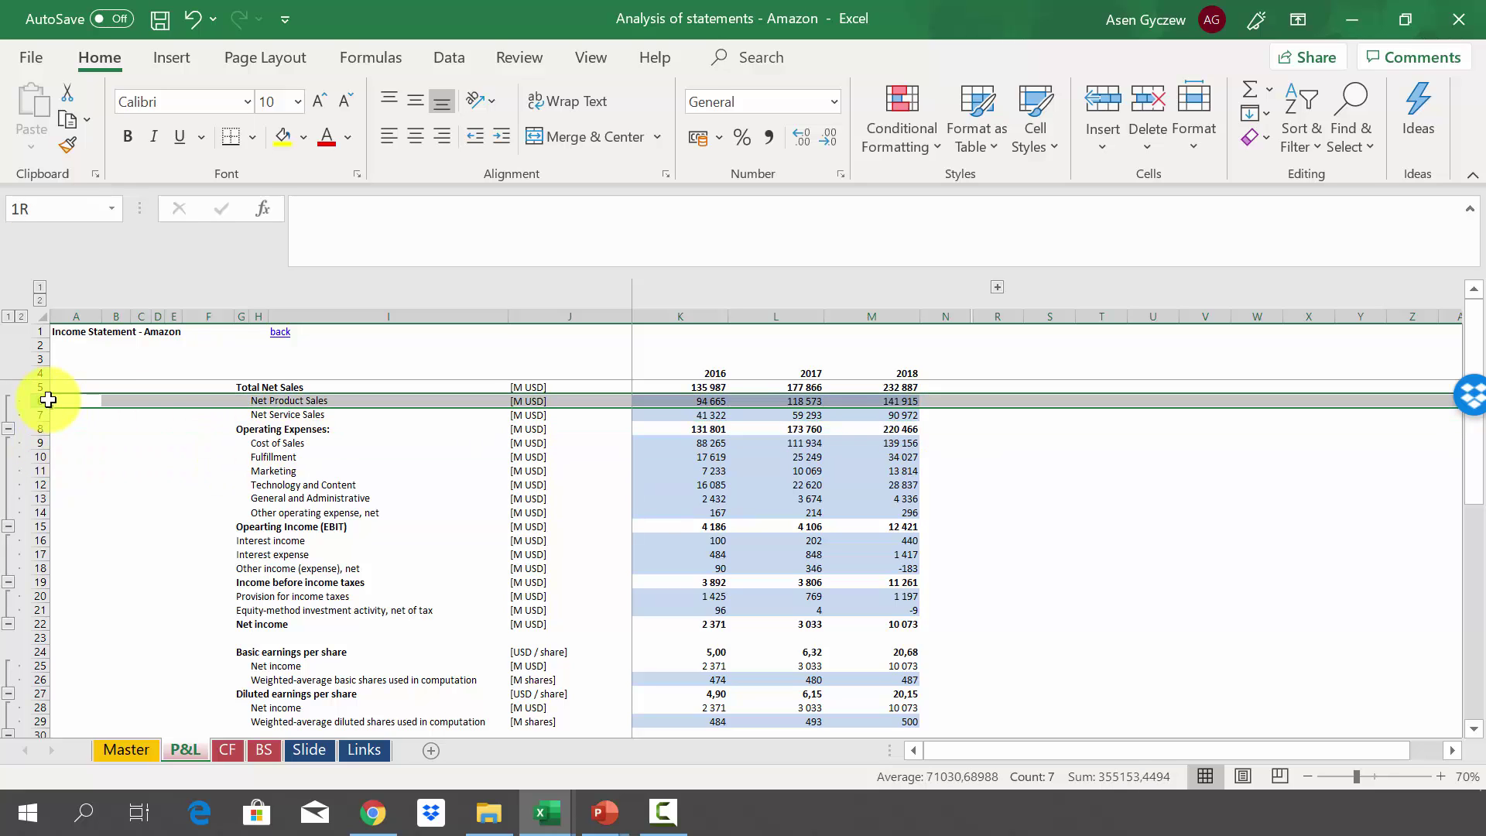
left_click(40, 414)
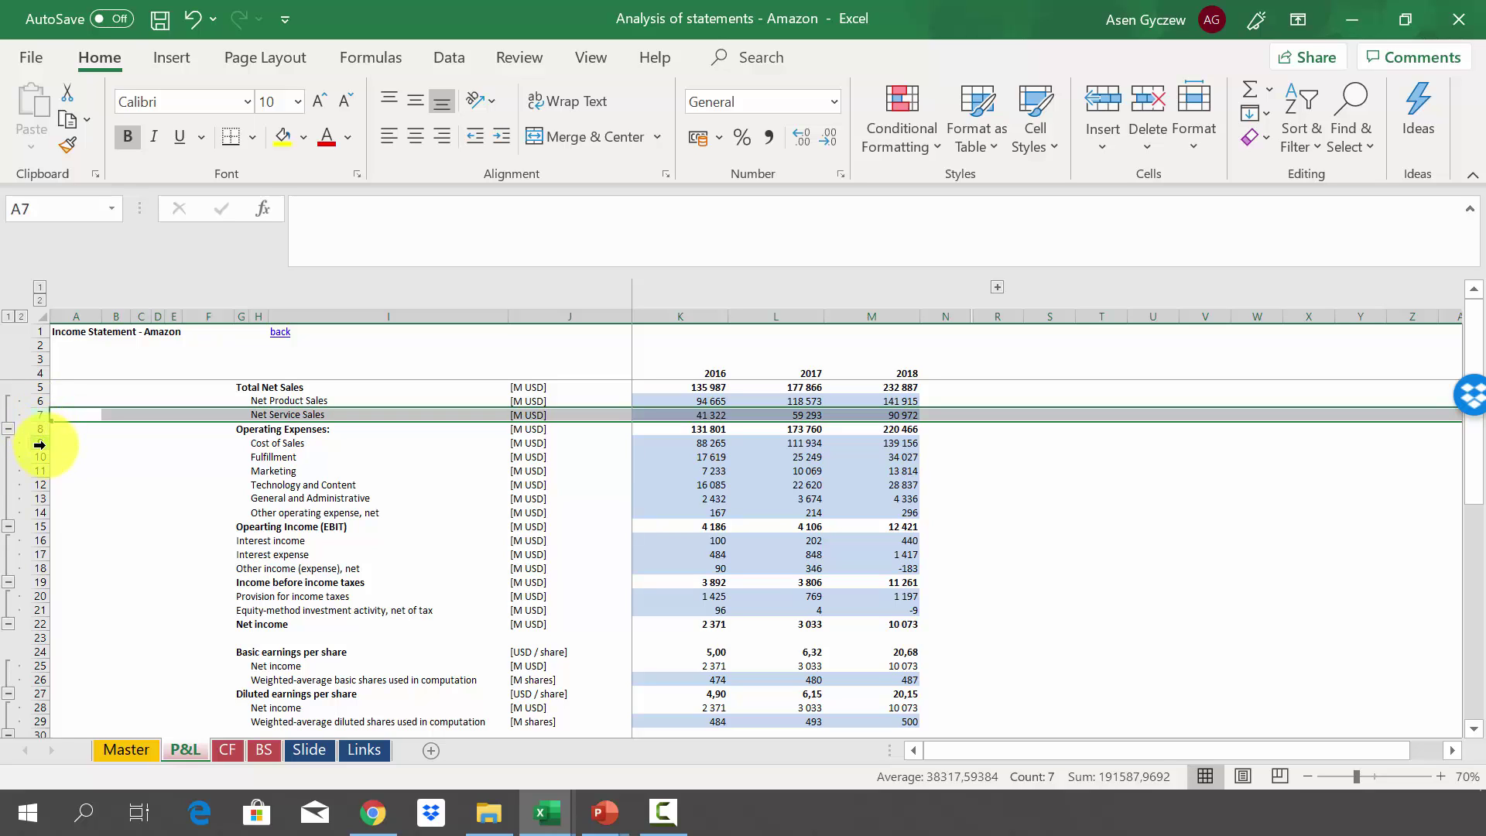
left_click(39, 445)
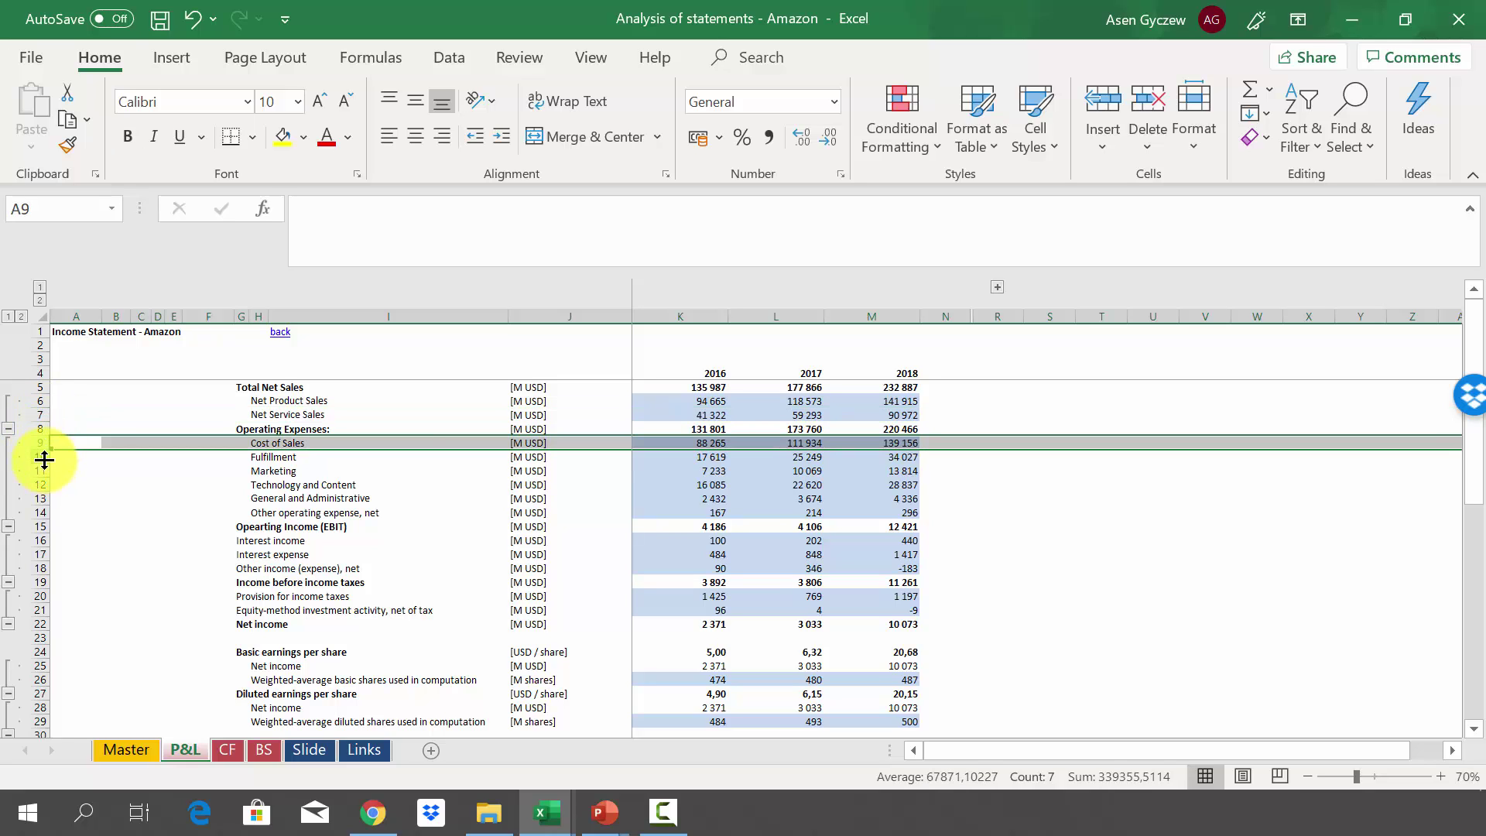
left_click(42, 459)
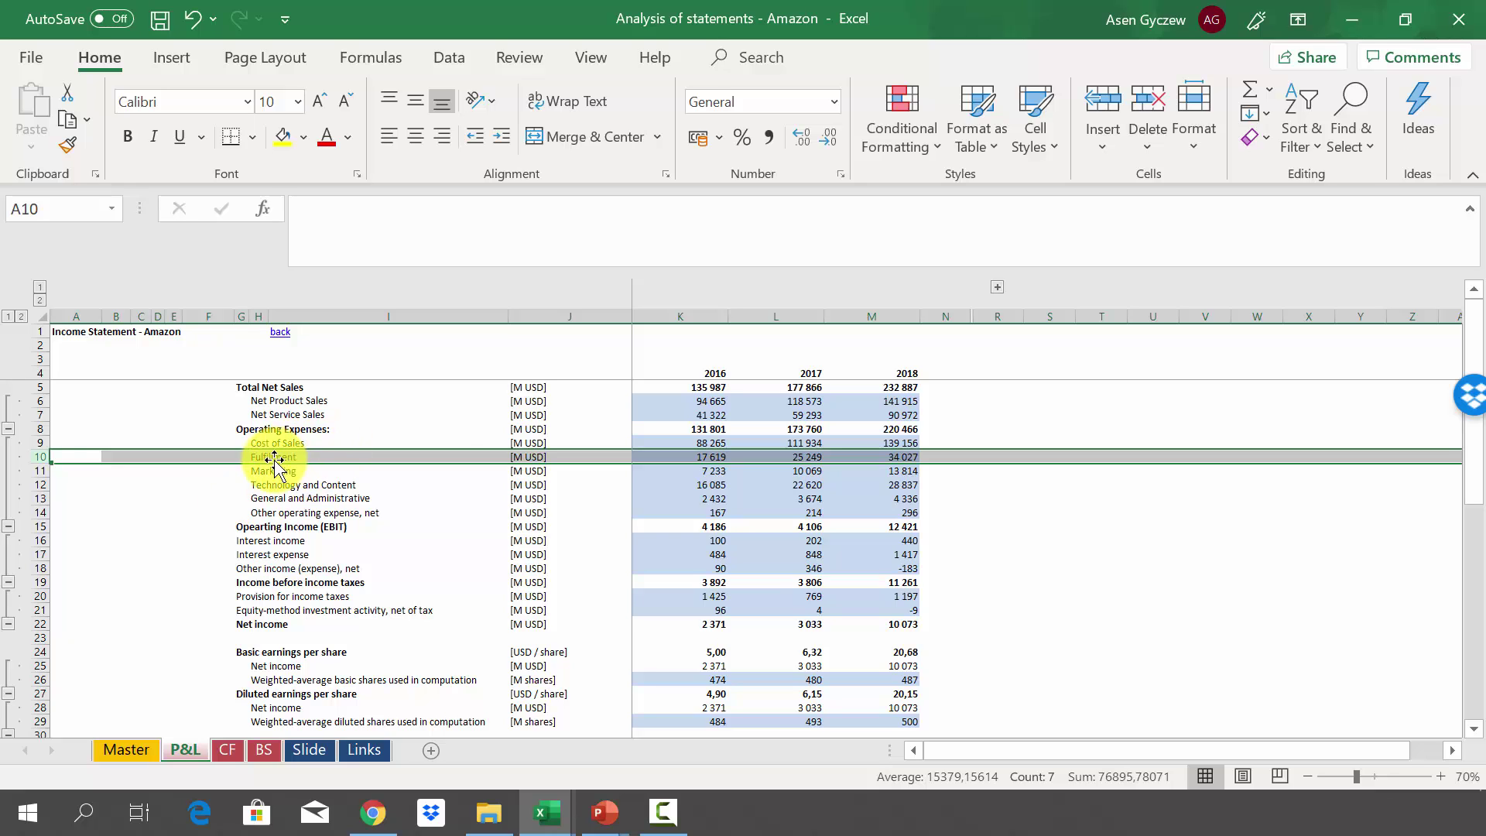
left_click(47, 472)
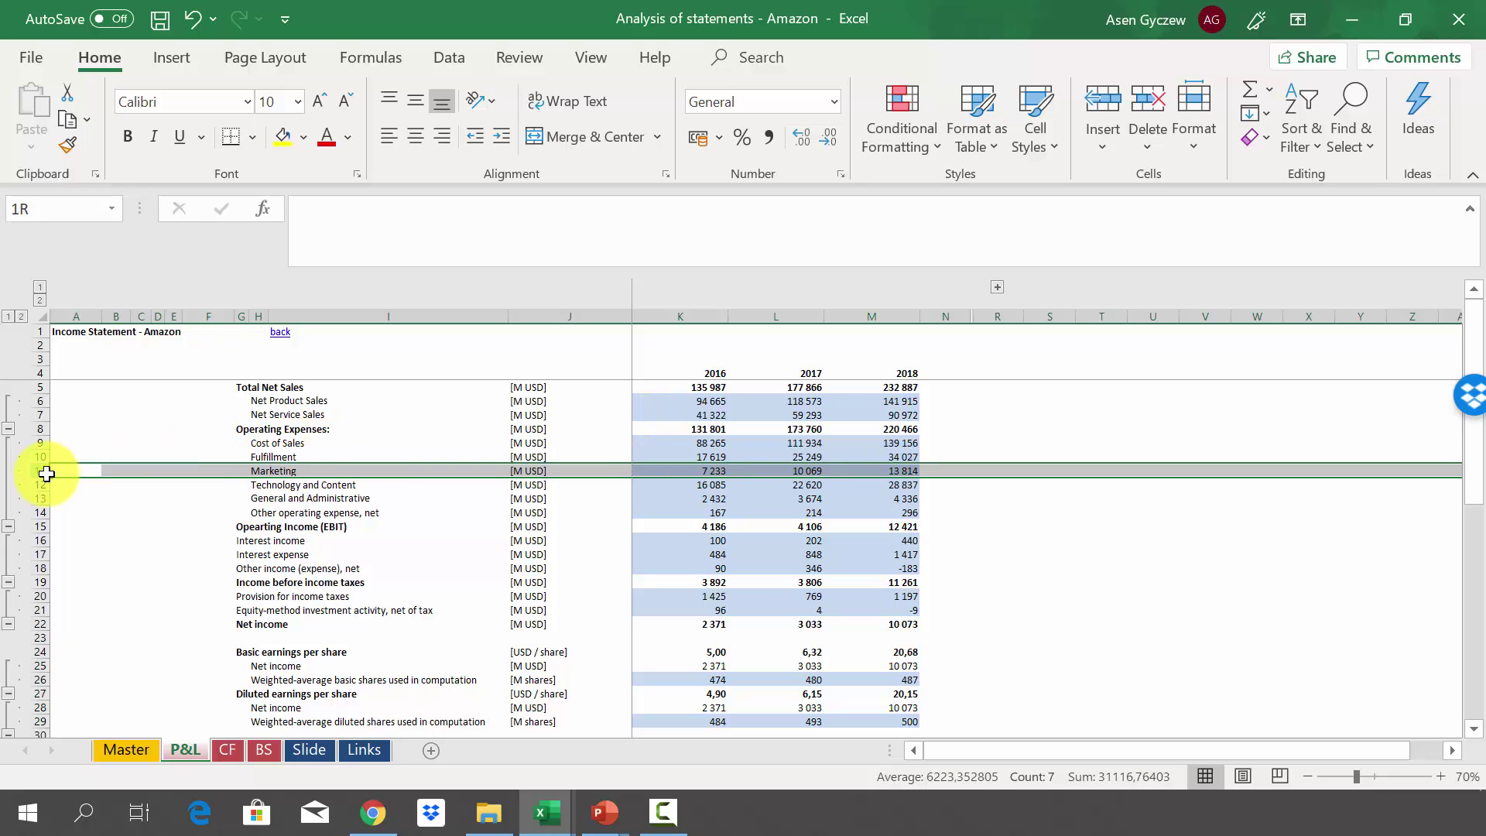
left_click(45, 485)
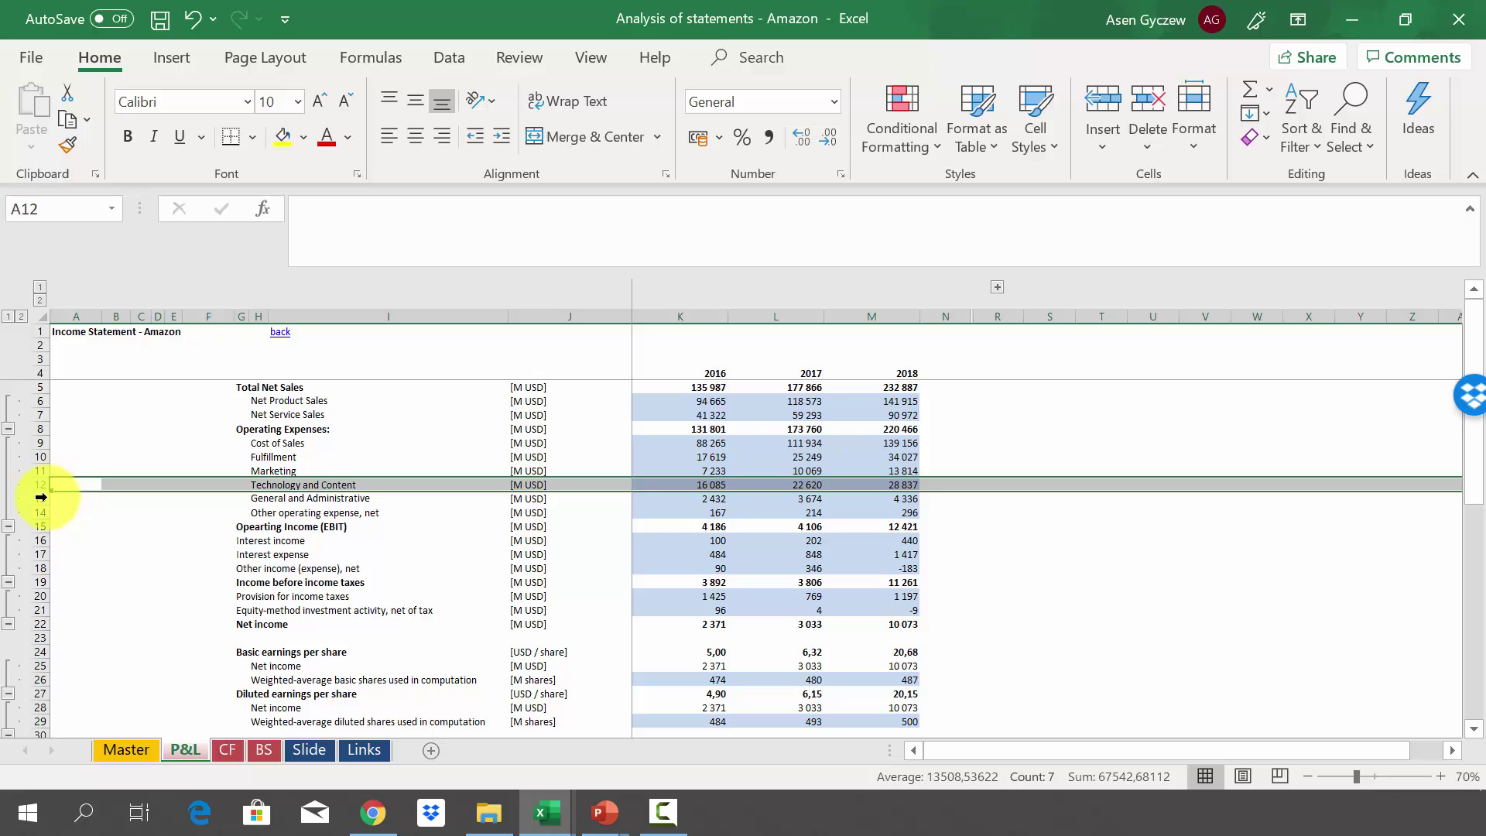
left_click(38, 498)
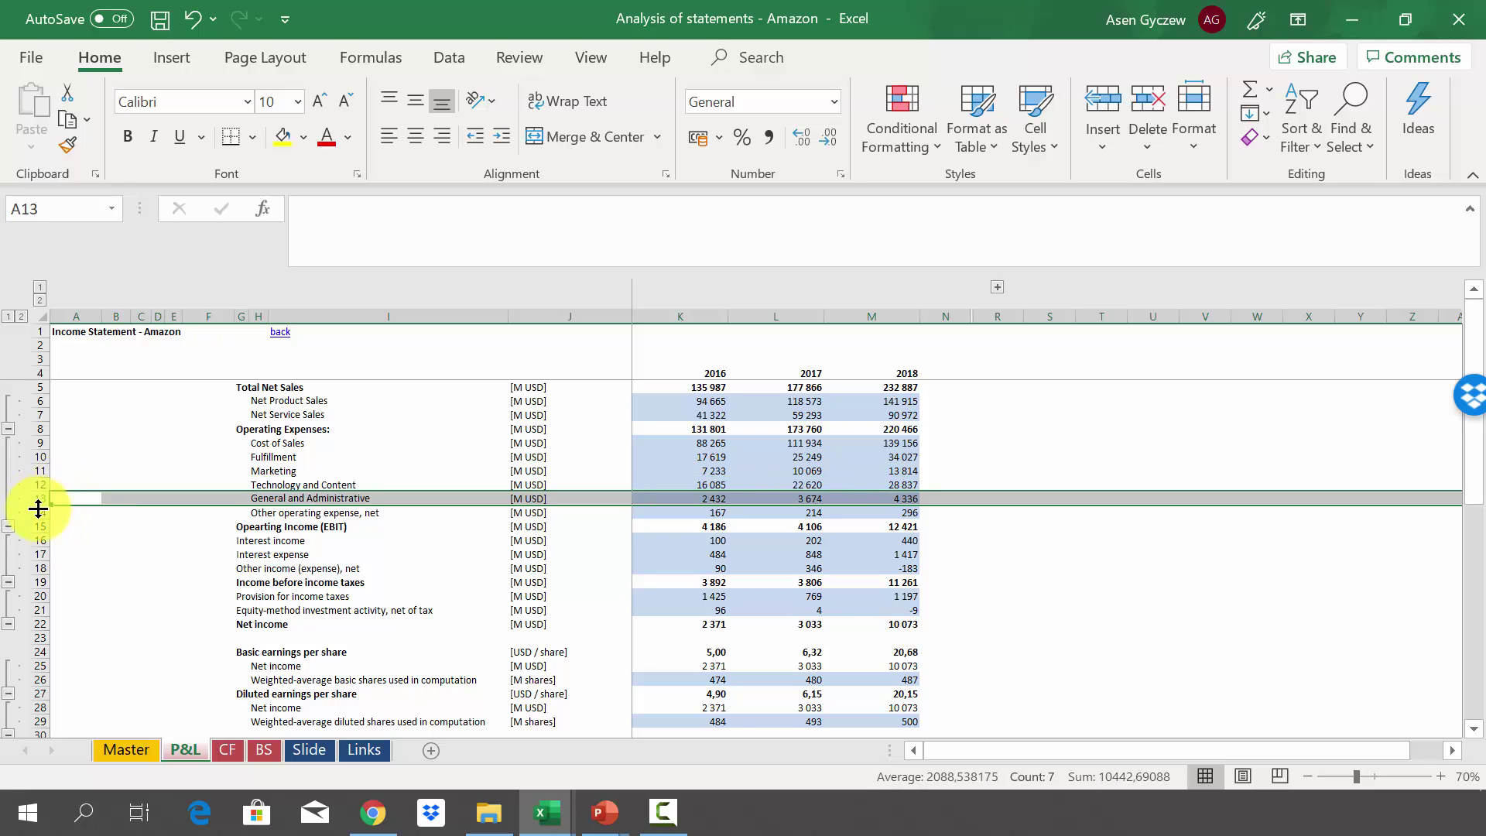
left_click(38, 511)
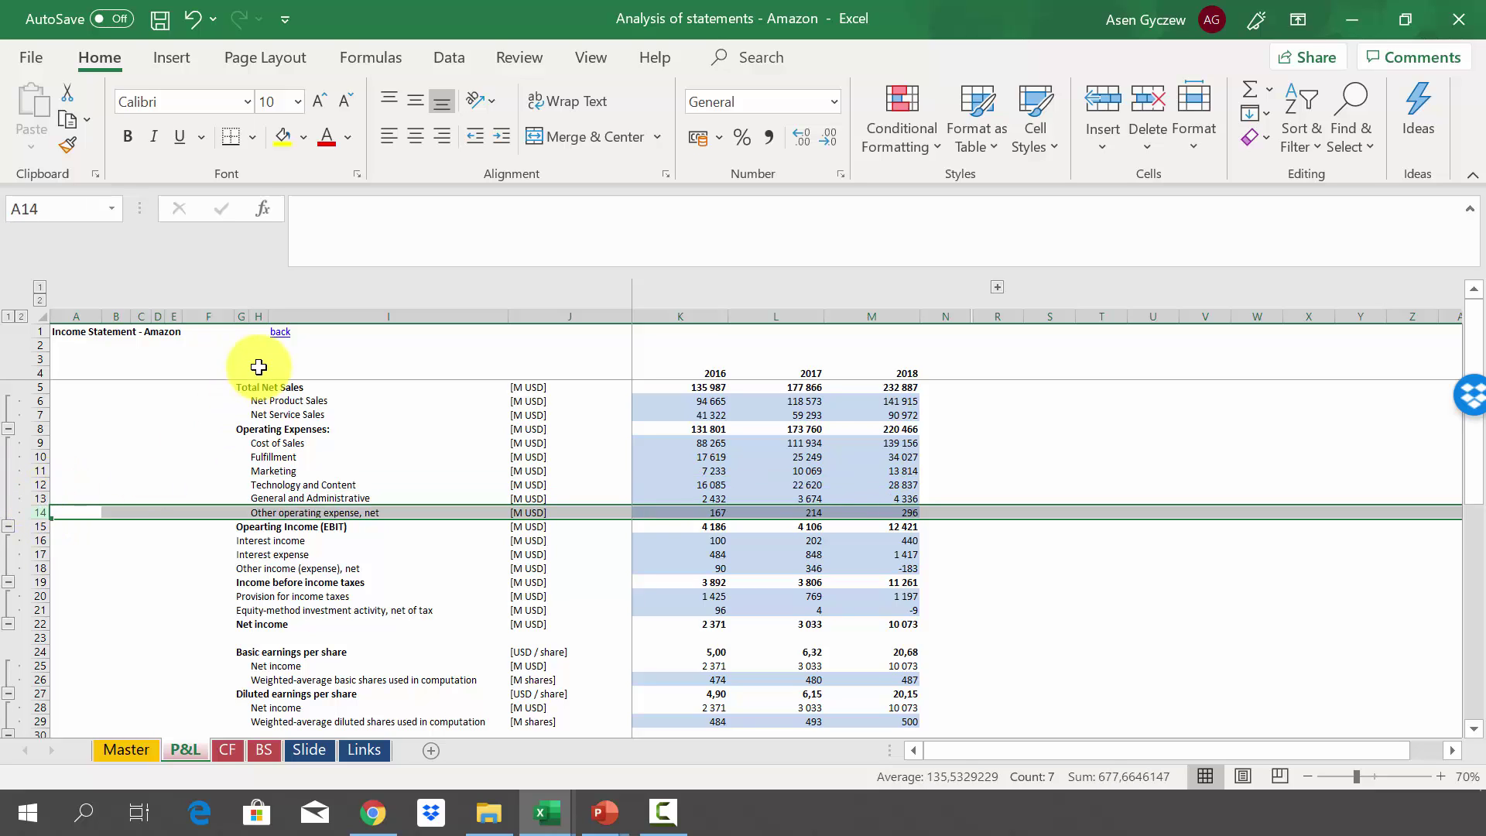
Trace how net sales and operating expenses lead through EBIT, interest, other income and taxes to net income
left_click(36, 387)
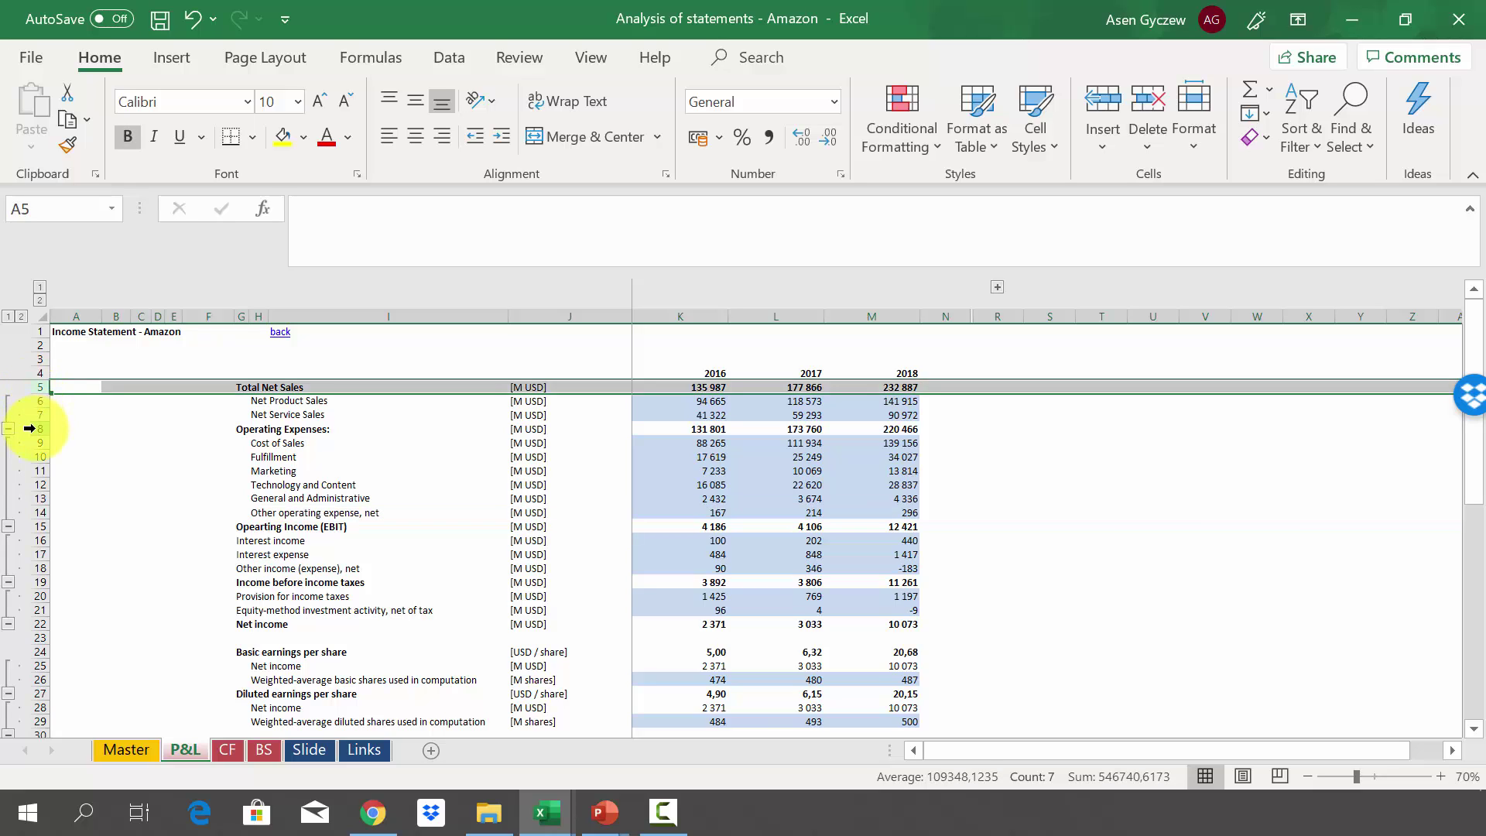
left_click(34, 428)
left_click(38, 527)
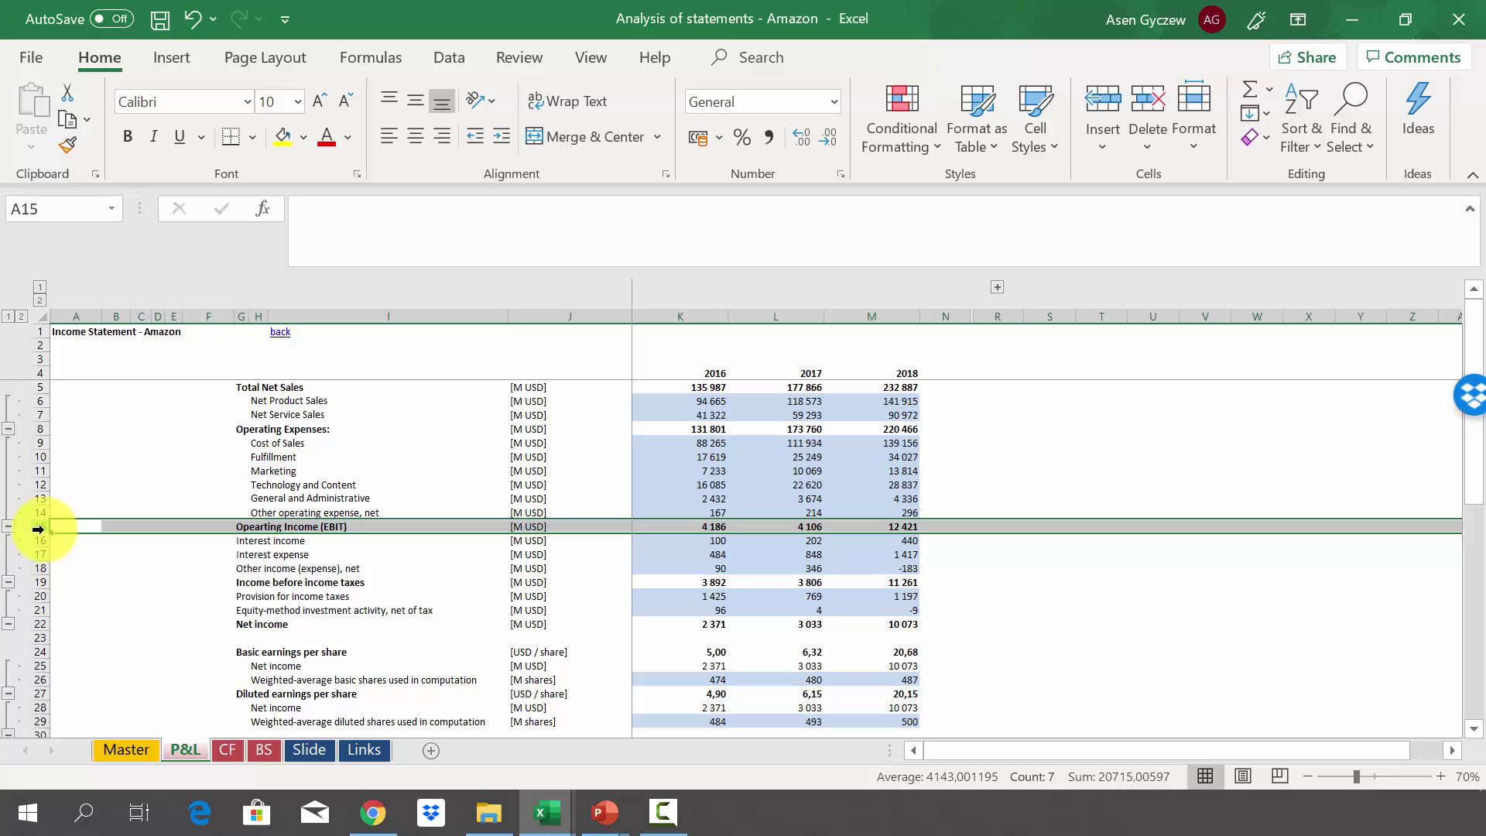
left_click(47, 544)
left_click(43, 558)
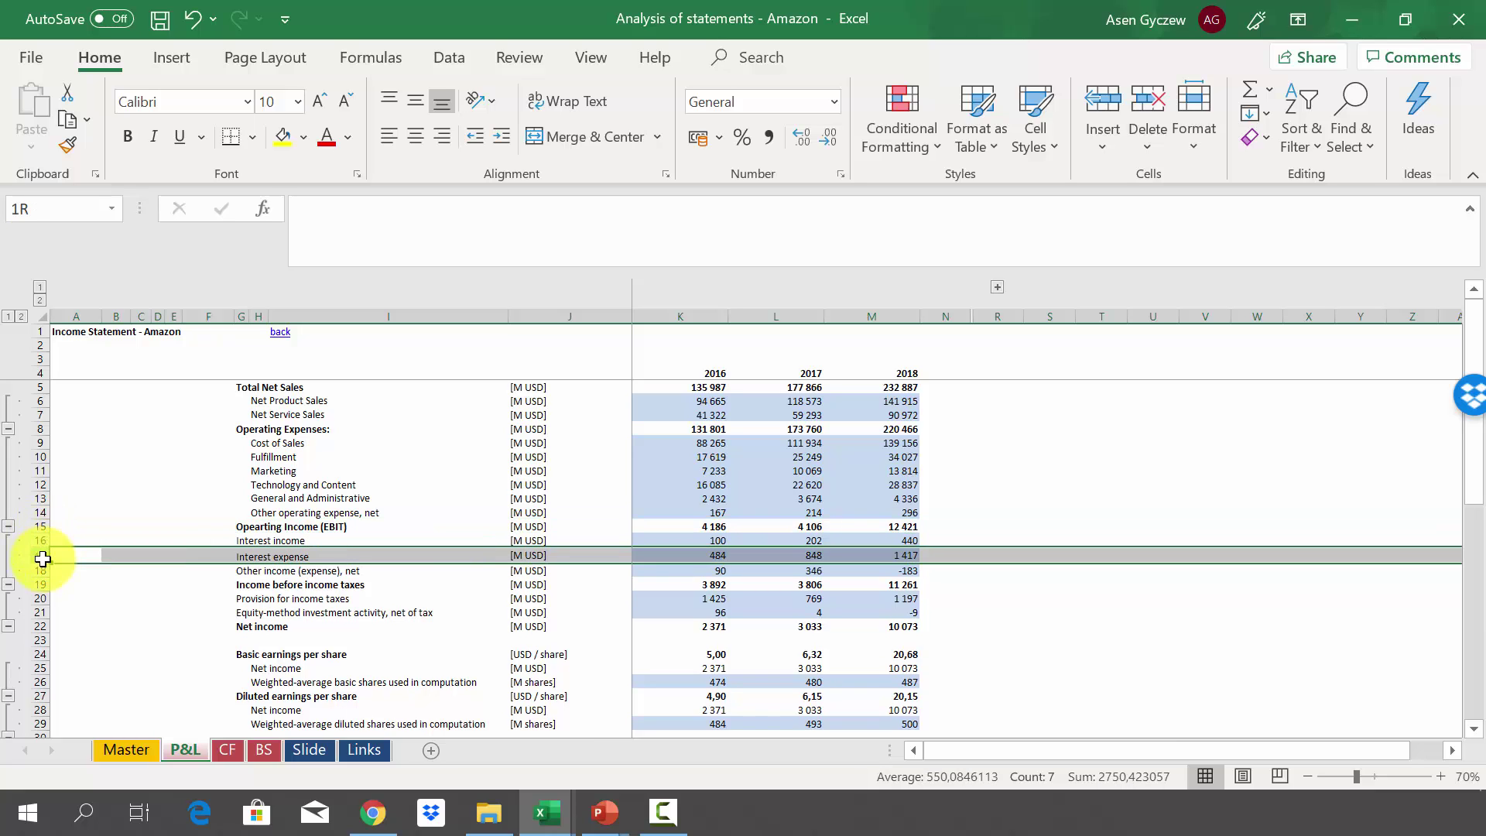
left_click(48, 573)
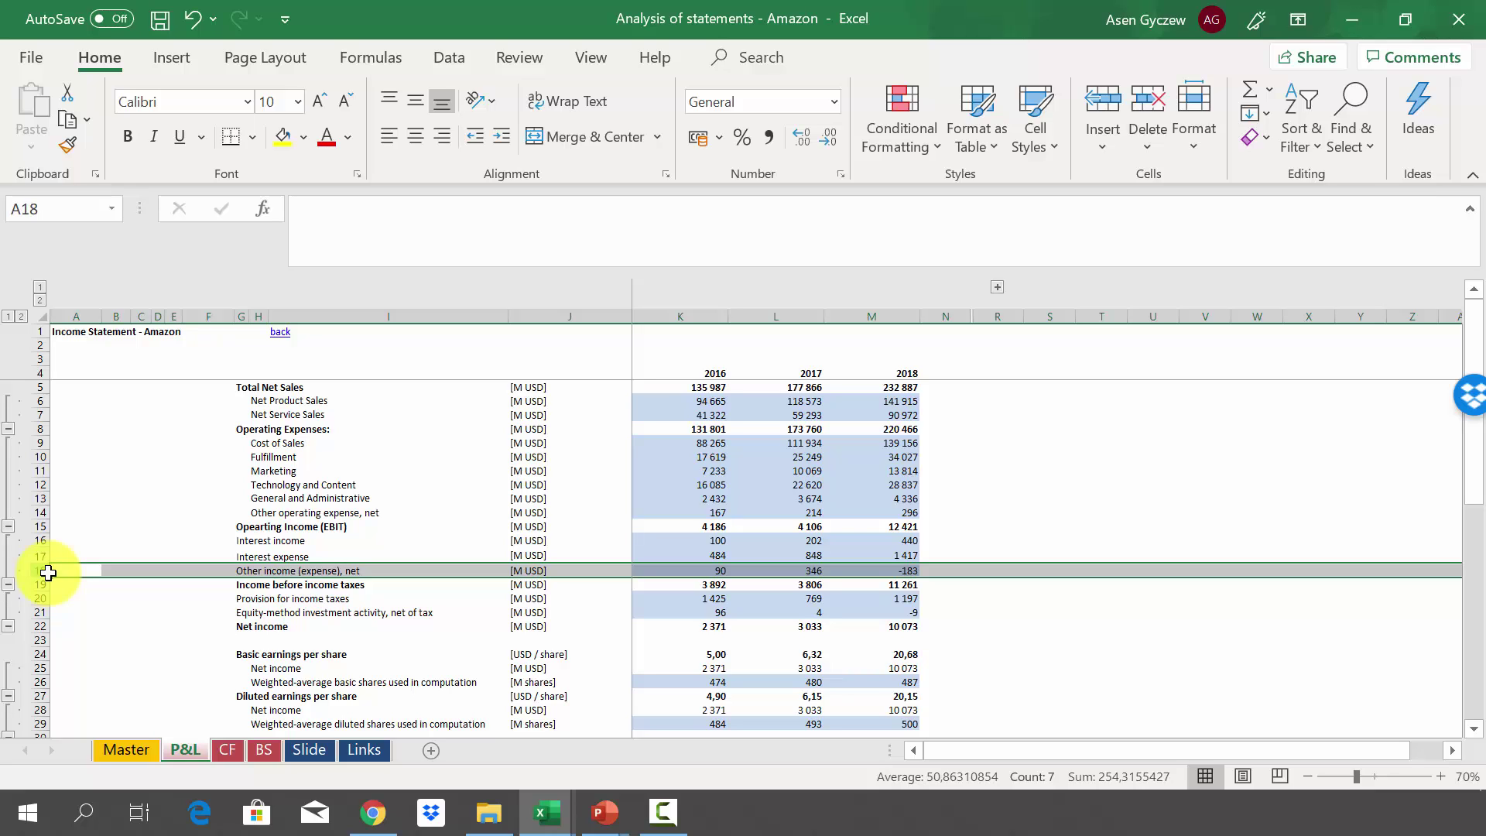
left_click(40, 585)
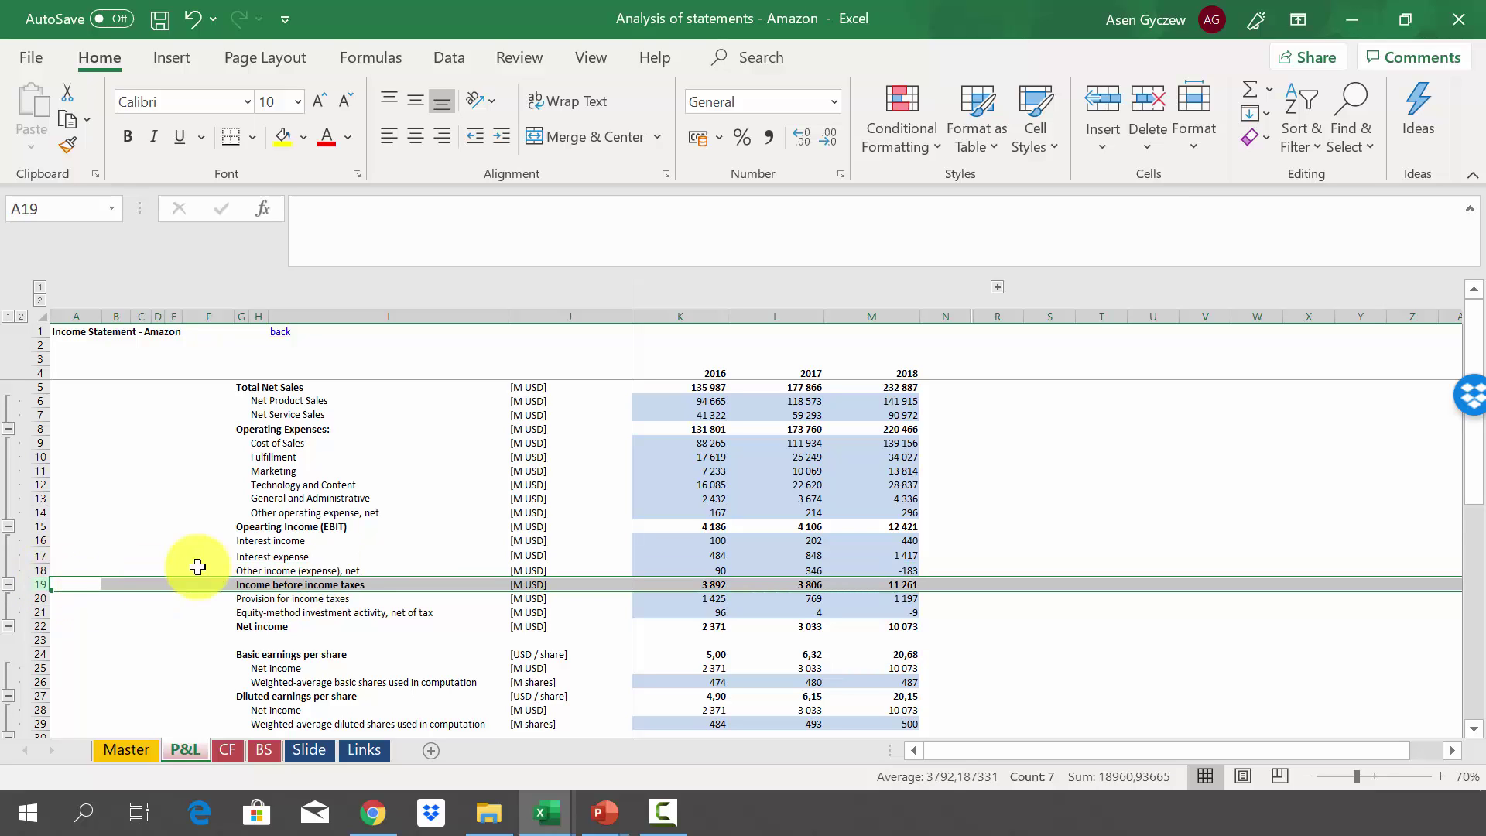
left_click(41, 599)
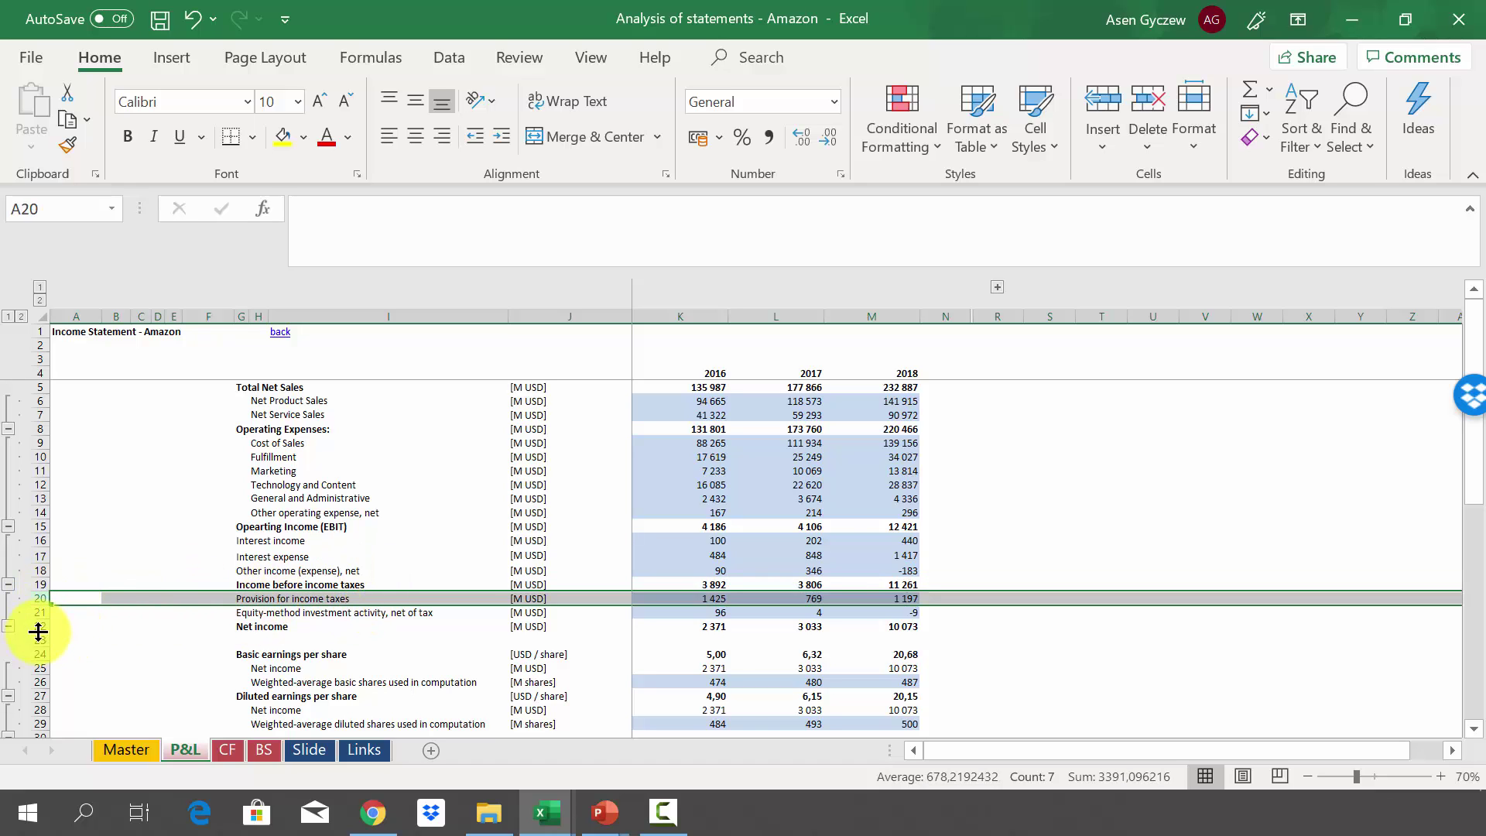
left_click(34, 628)
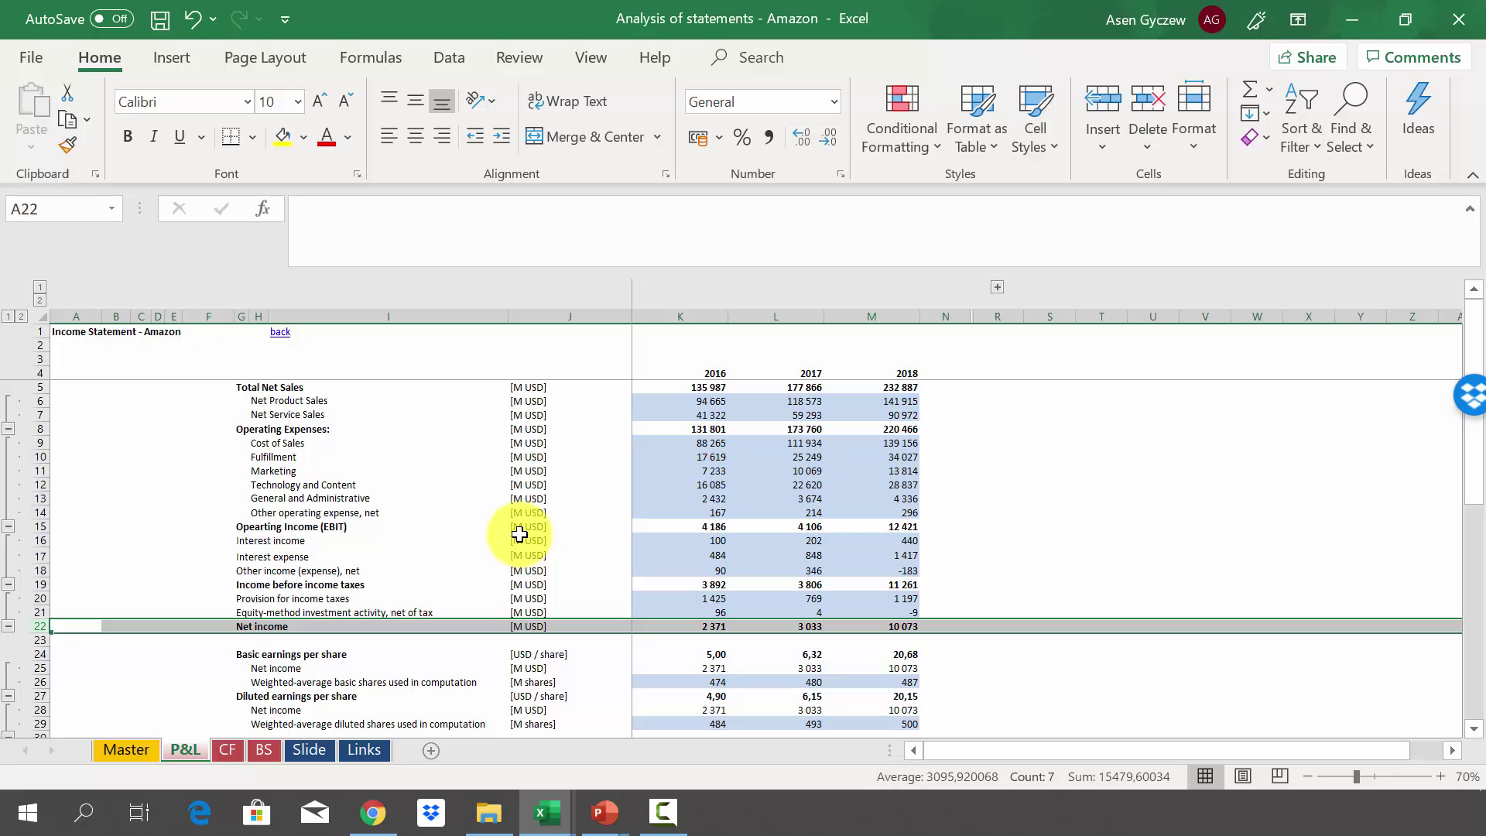
Examine the basic earnings per share rows, including net income and weighted-average shares, and the diluted earnings per share row
left_click(36, 654)
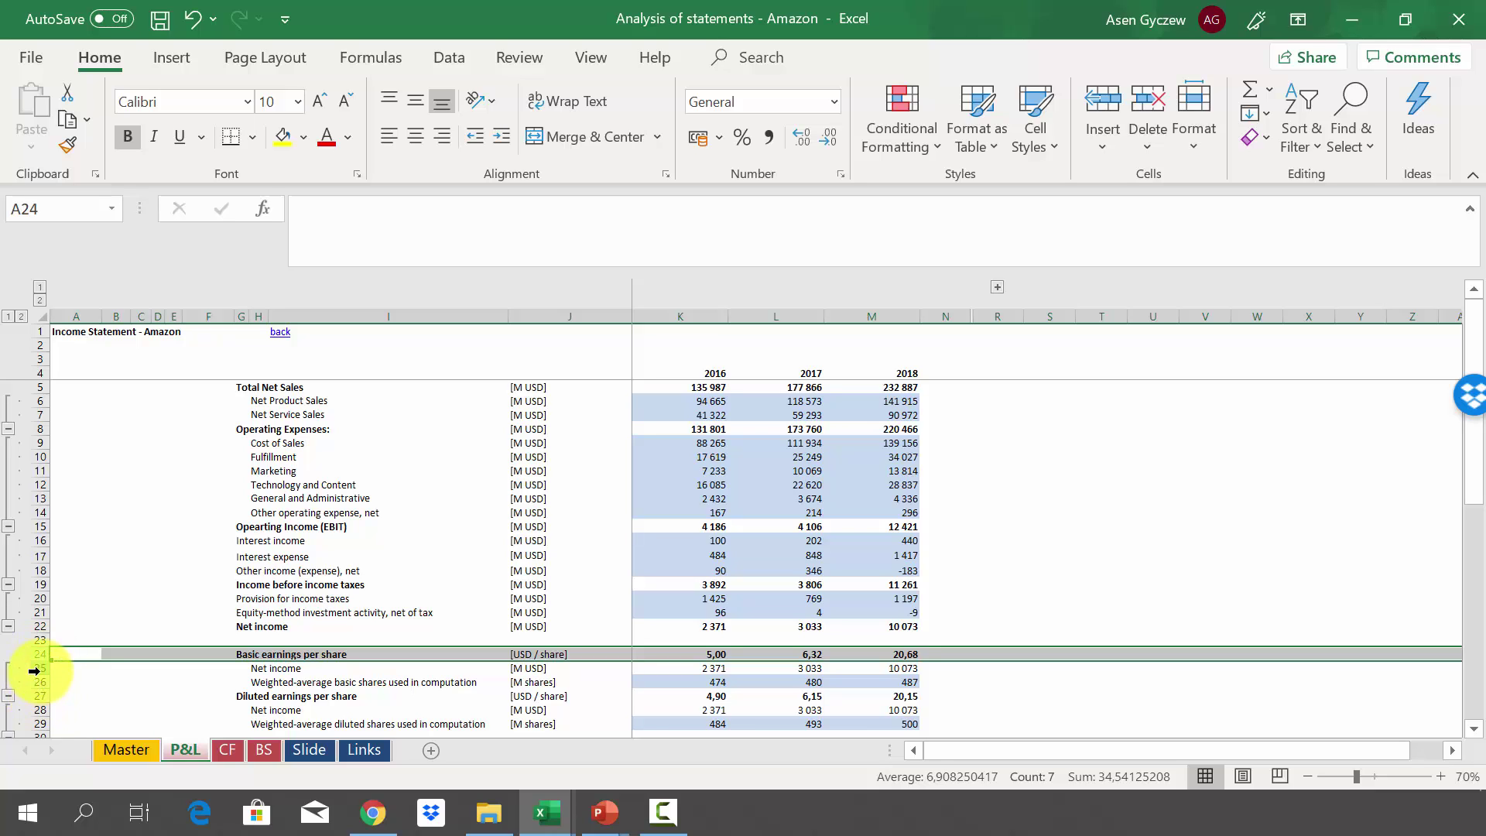
left_click(34, 670)
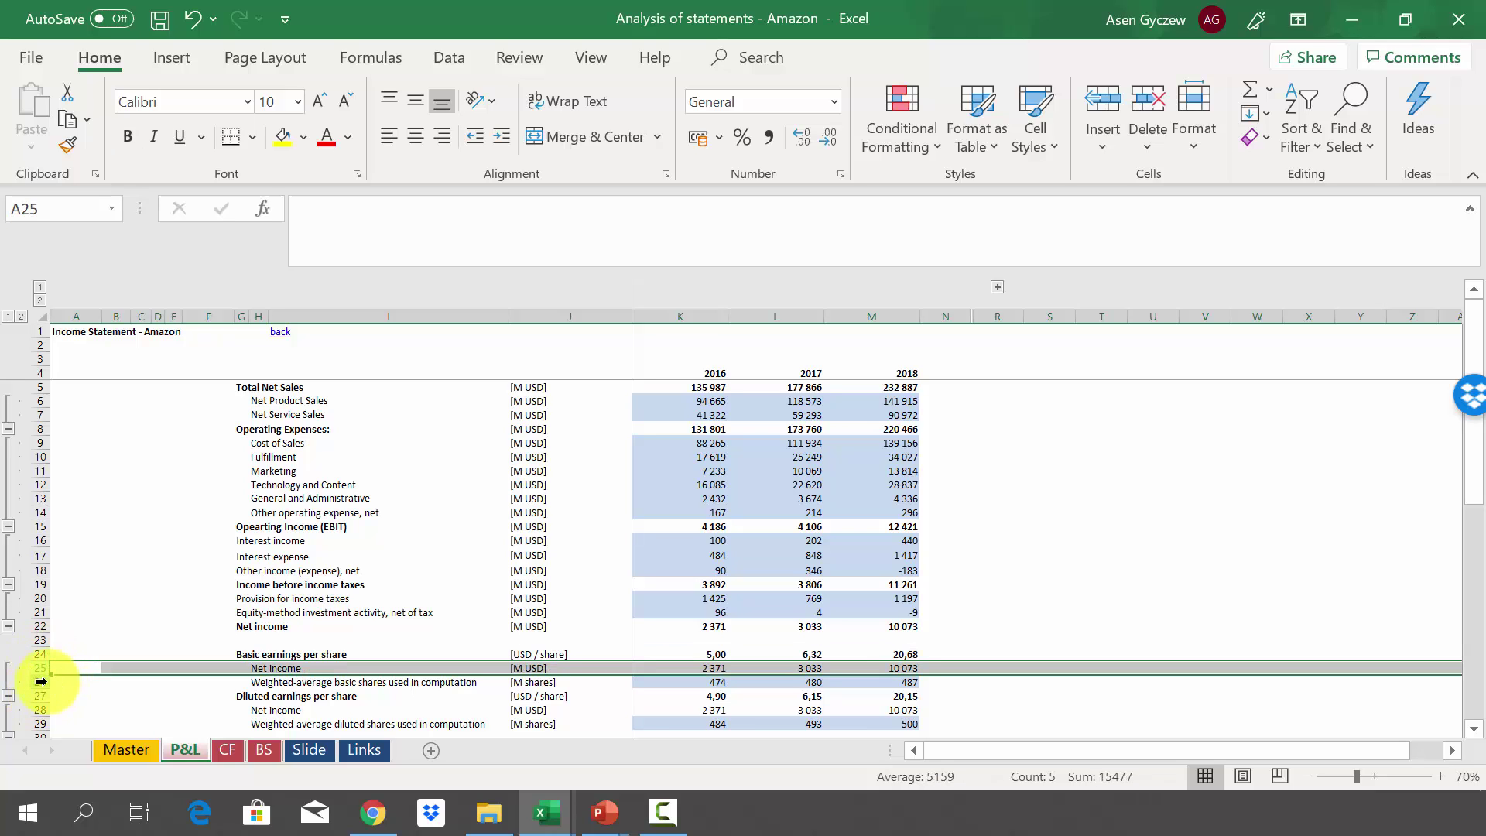
left_click(40, 681)
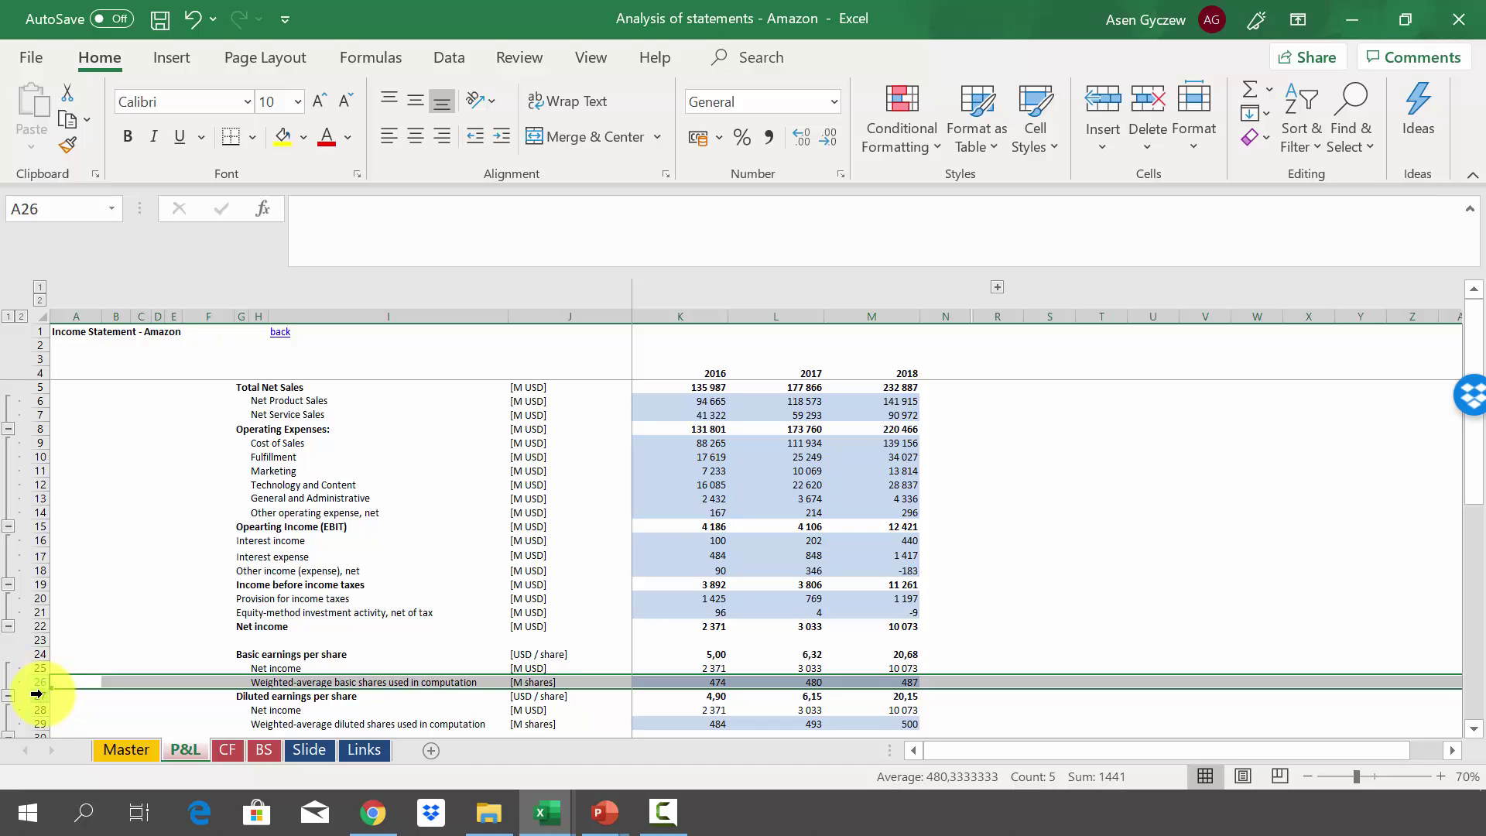
left_click(36, 695)
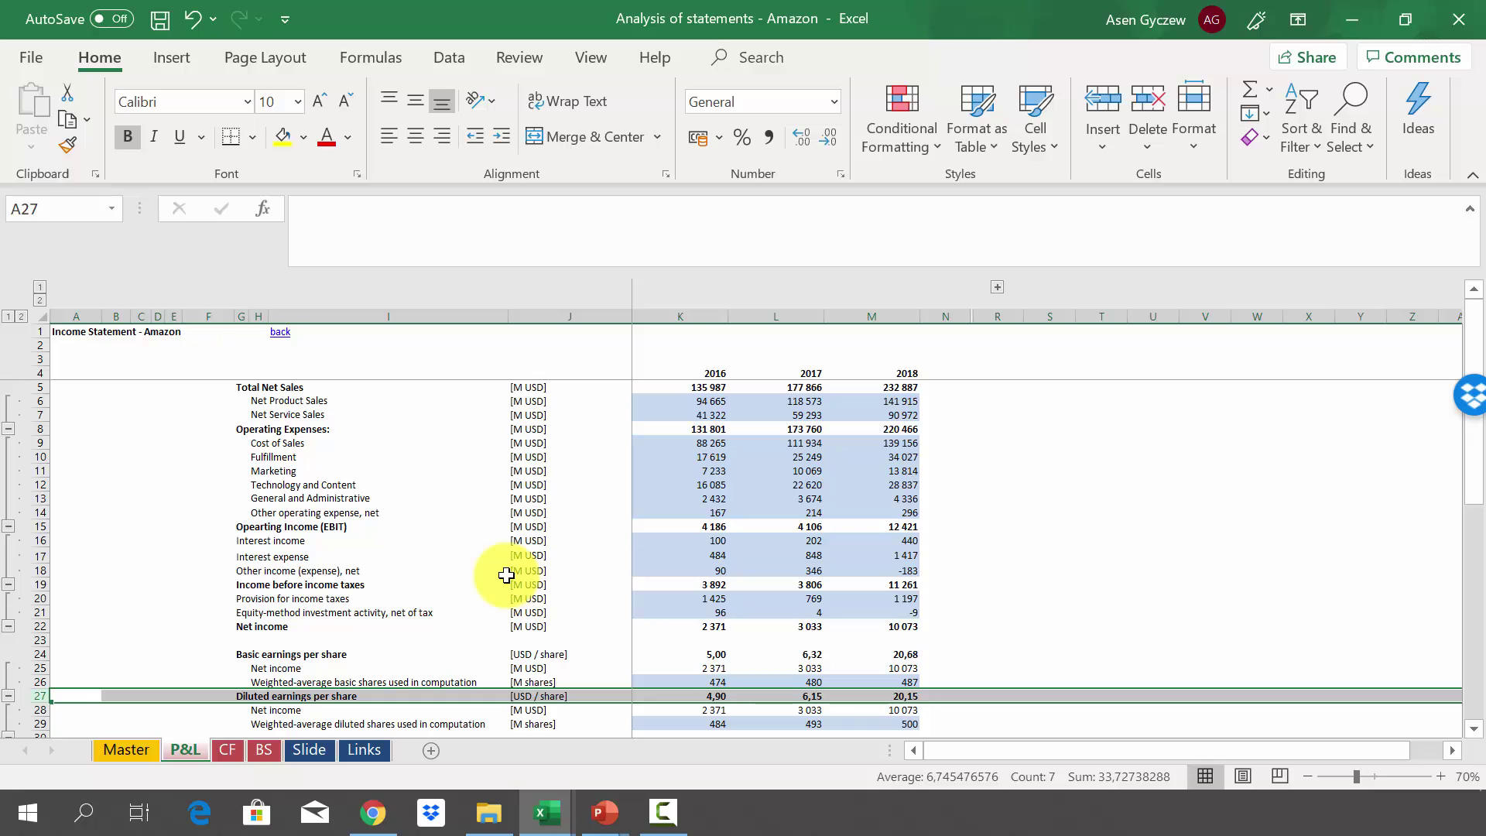
left_click(718, 458)
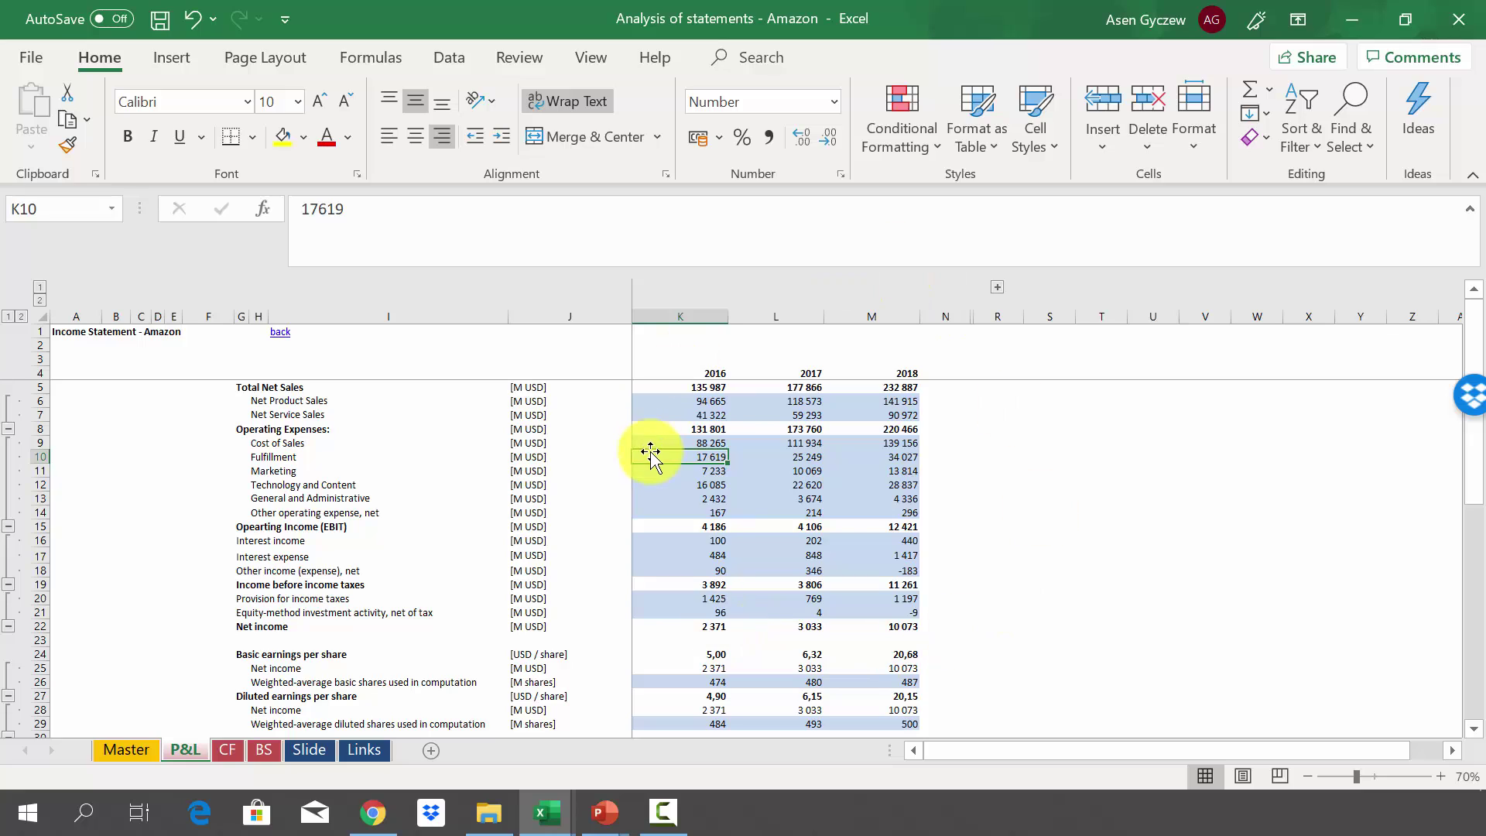
left_click(1184, 651)
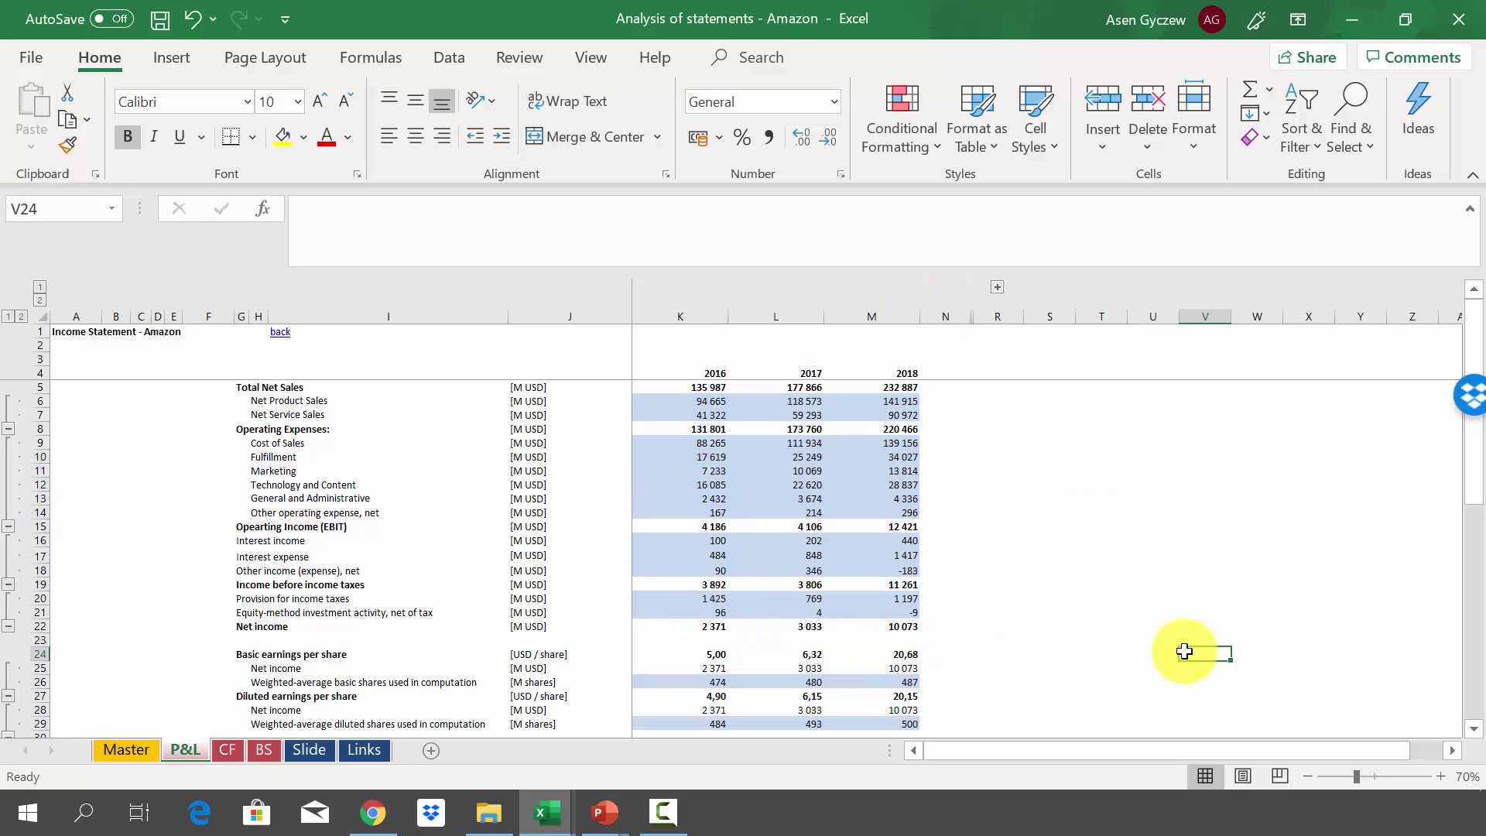
Expand the collapsed % Change year on year columns and examine their 2017 and 2018 headings
left_click(997, 287)
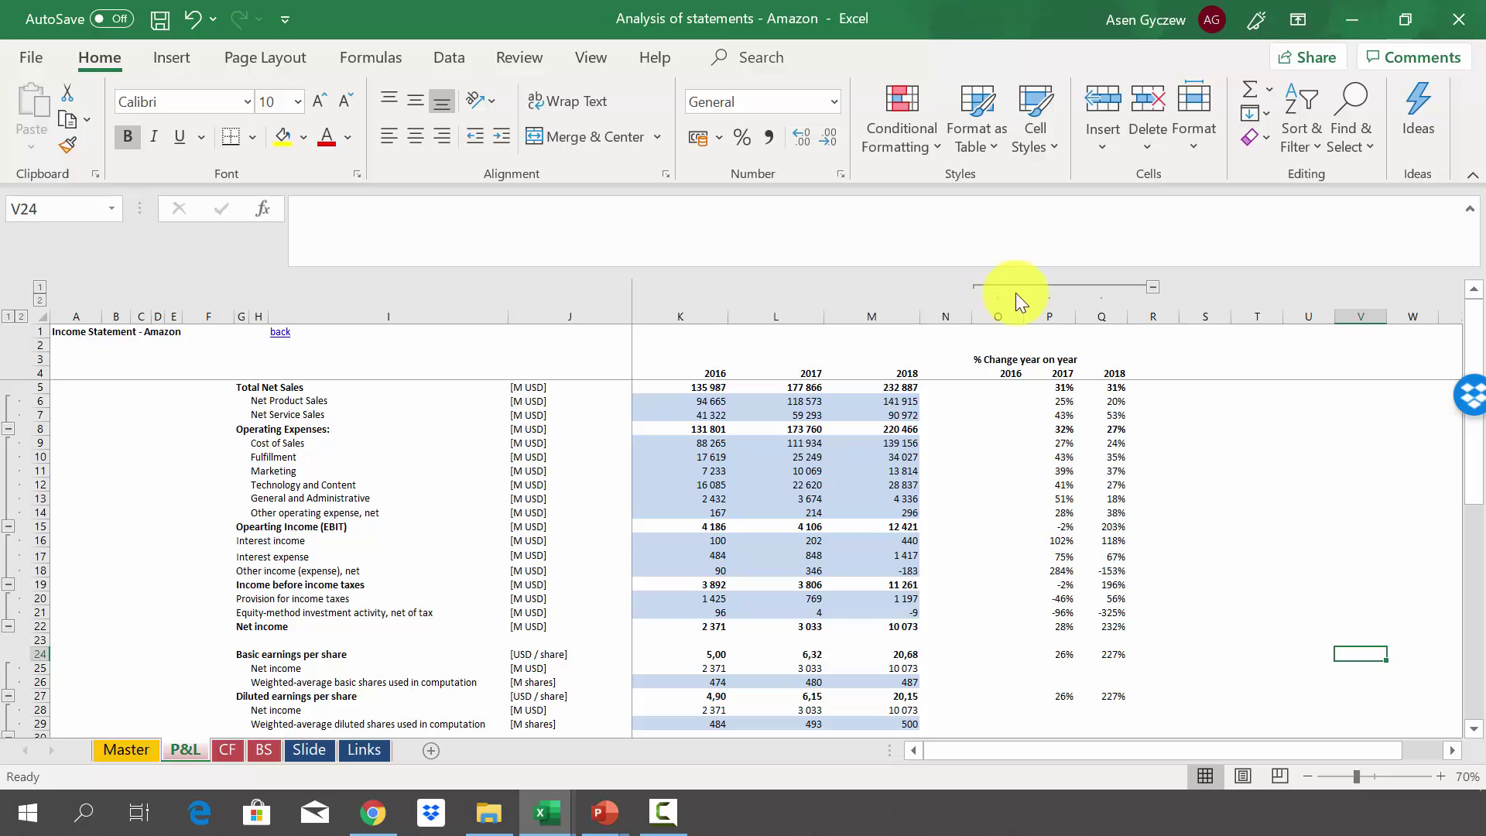
left_click(1056, 307)
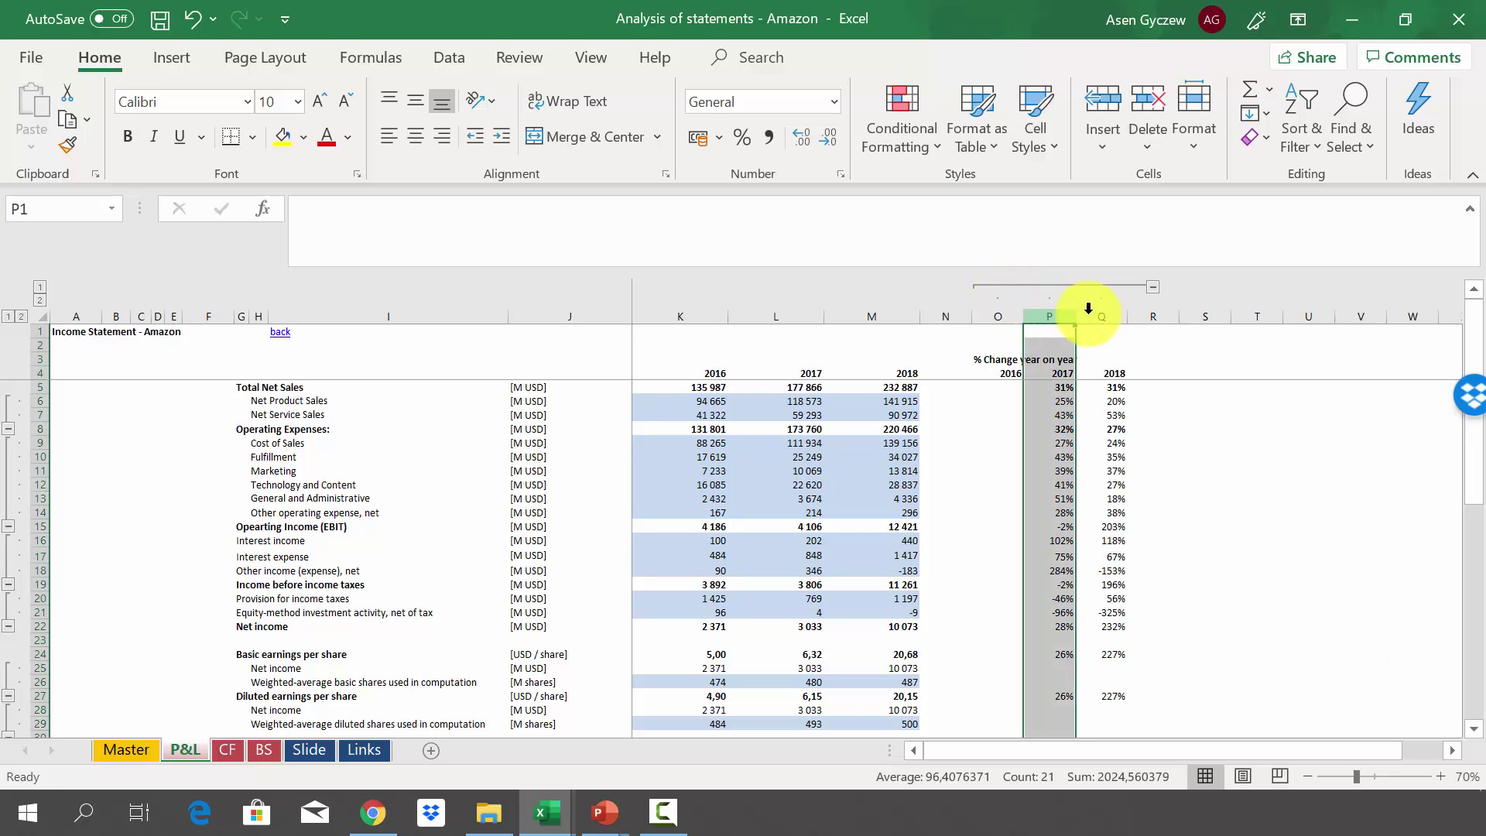
left_click(1094, 306)
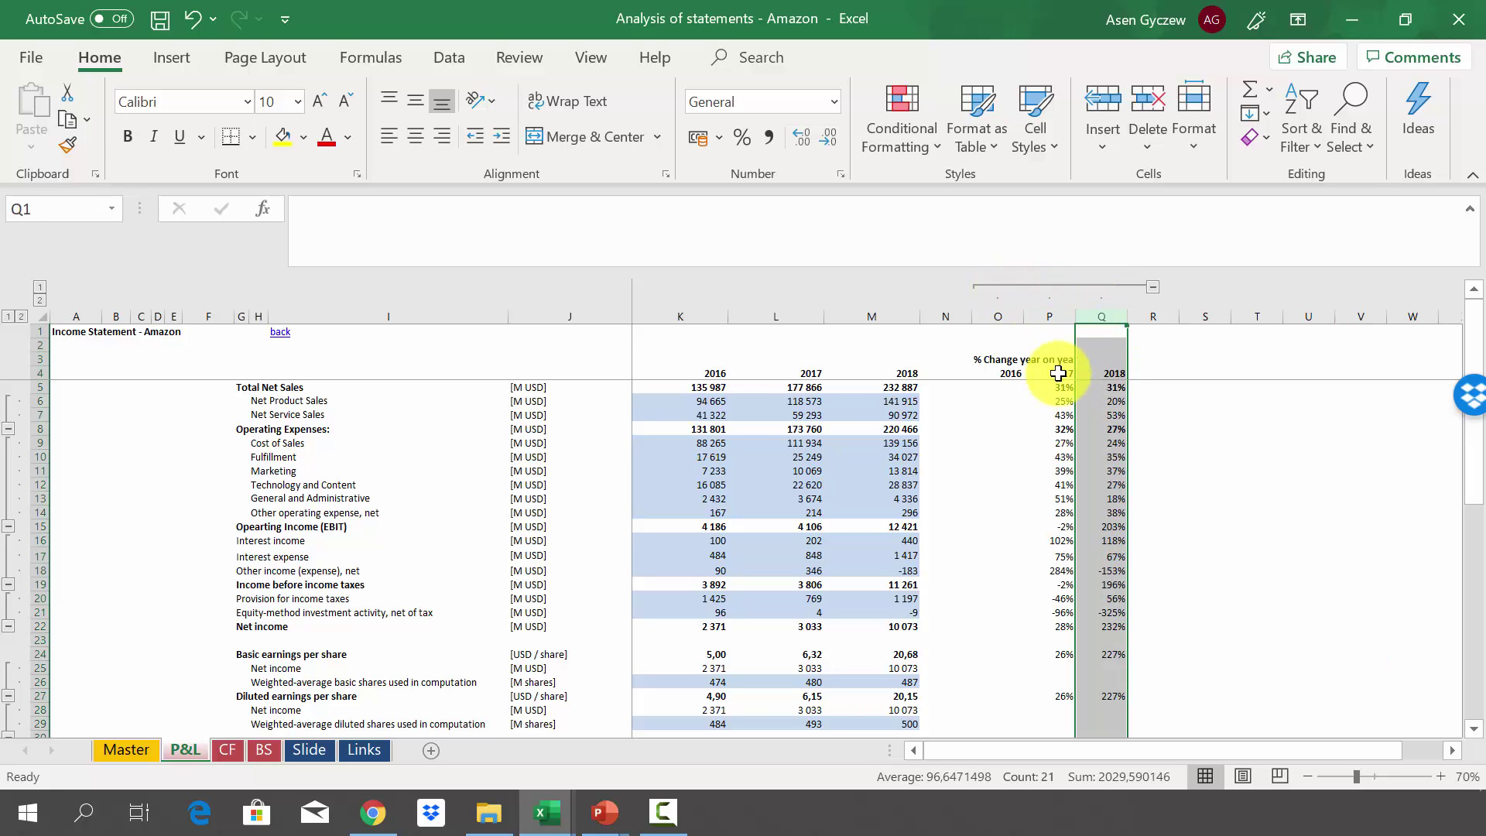
left_click(1060, 372)
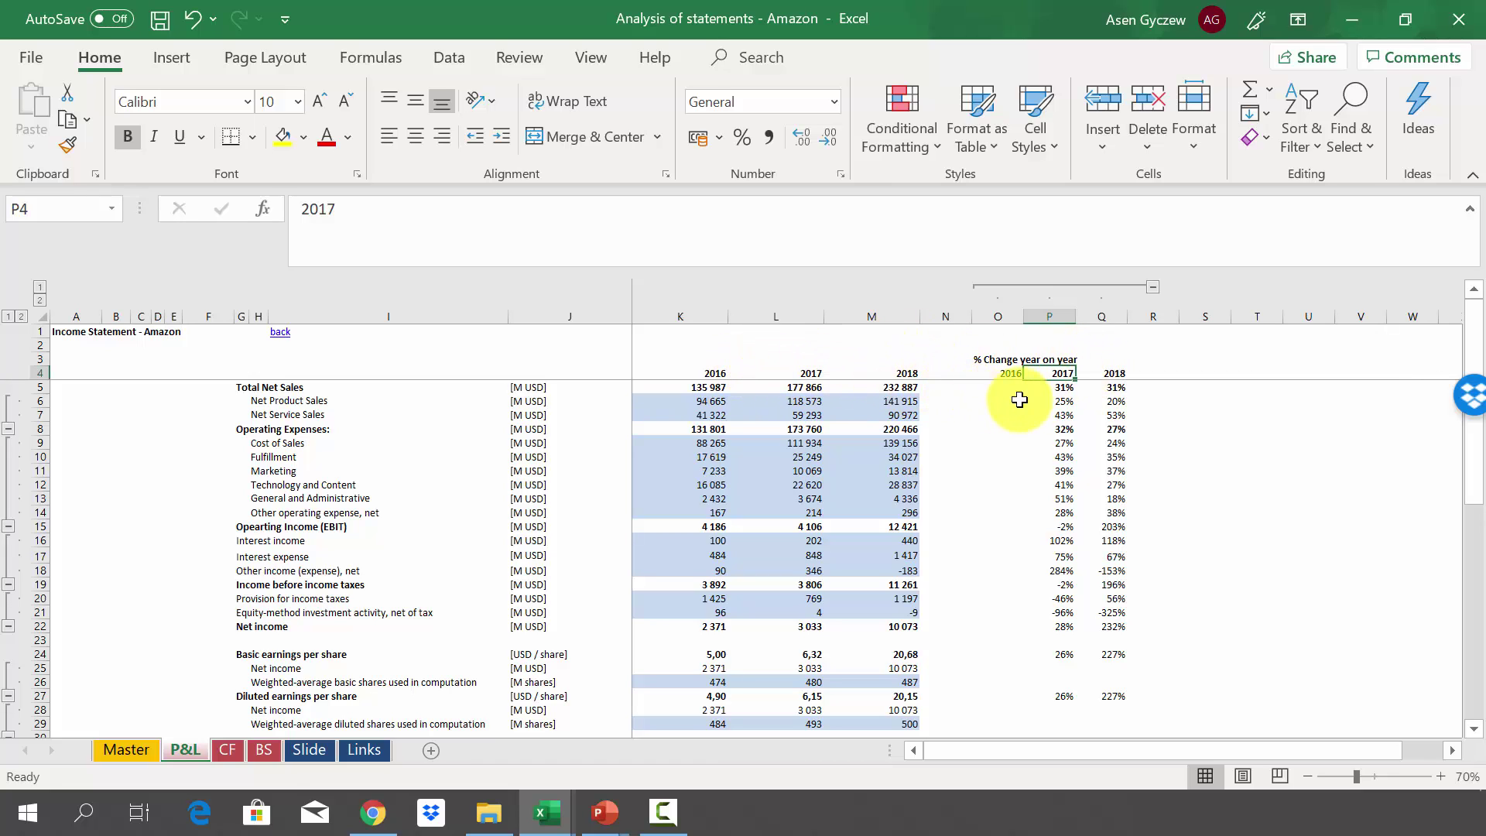
left_click(1046, 314)
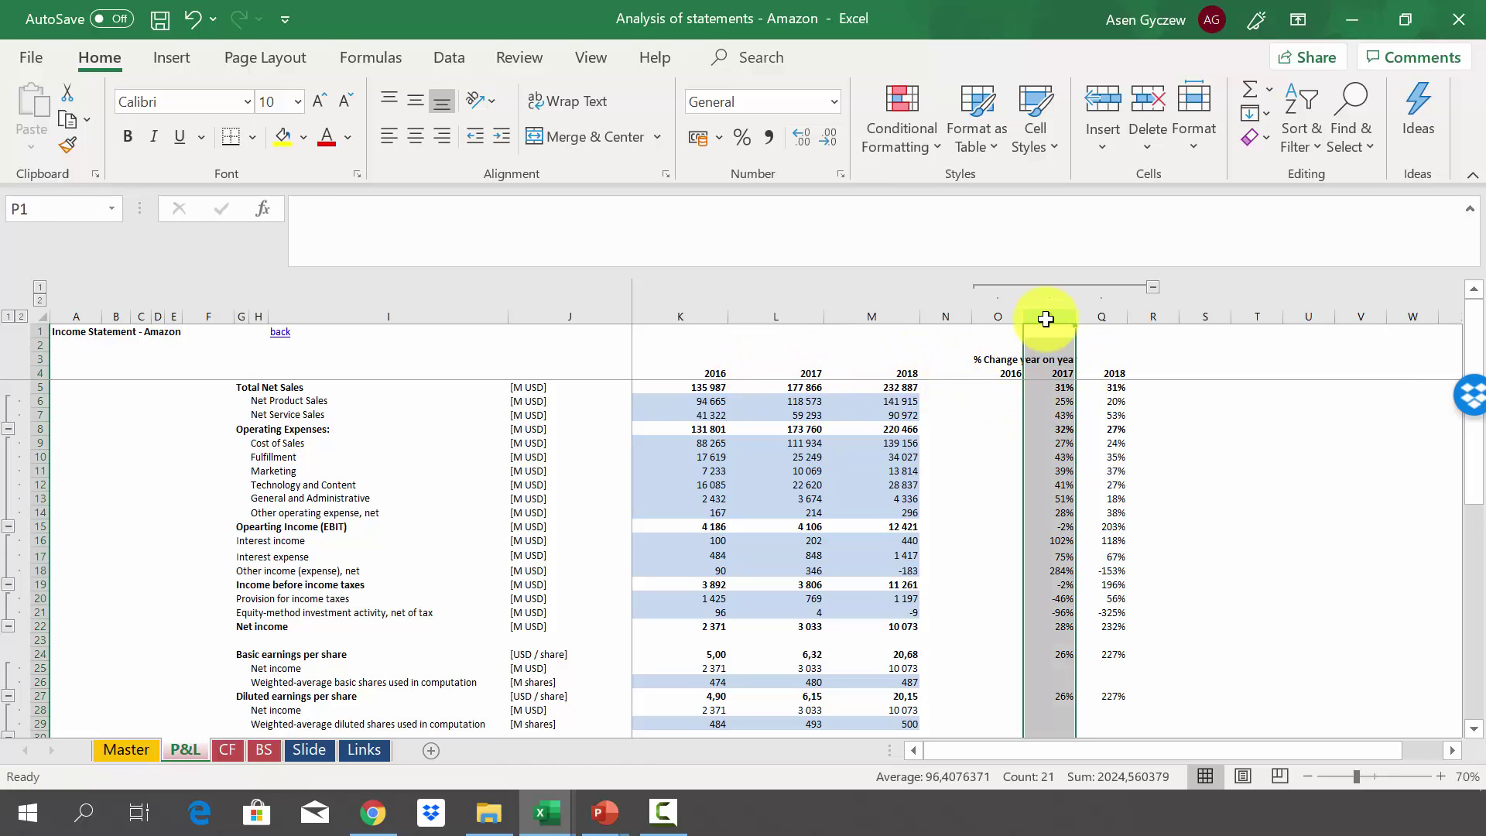
left_click(1048, 371)
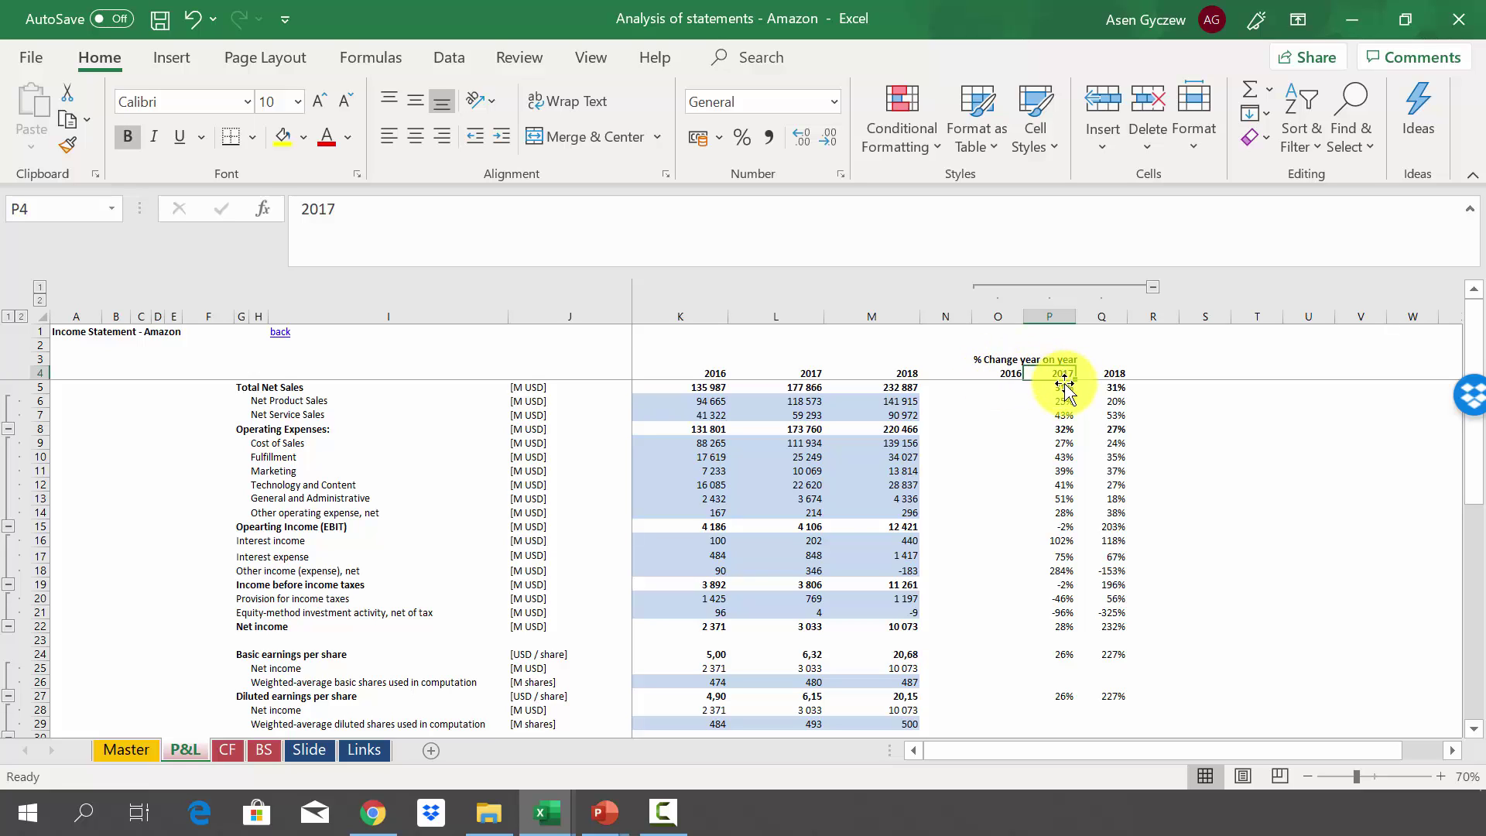
Examine the year-on-year growth of total net sales and compare it between Net Product Sales and Net Service Sales
left_click(1040, 391)
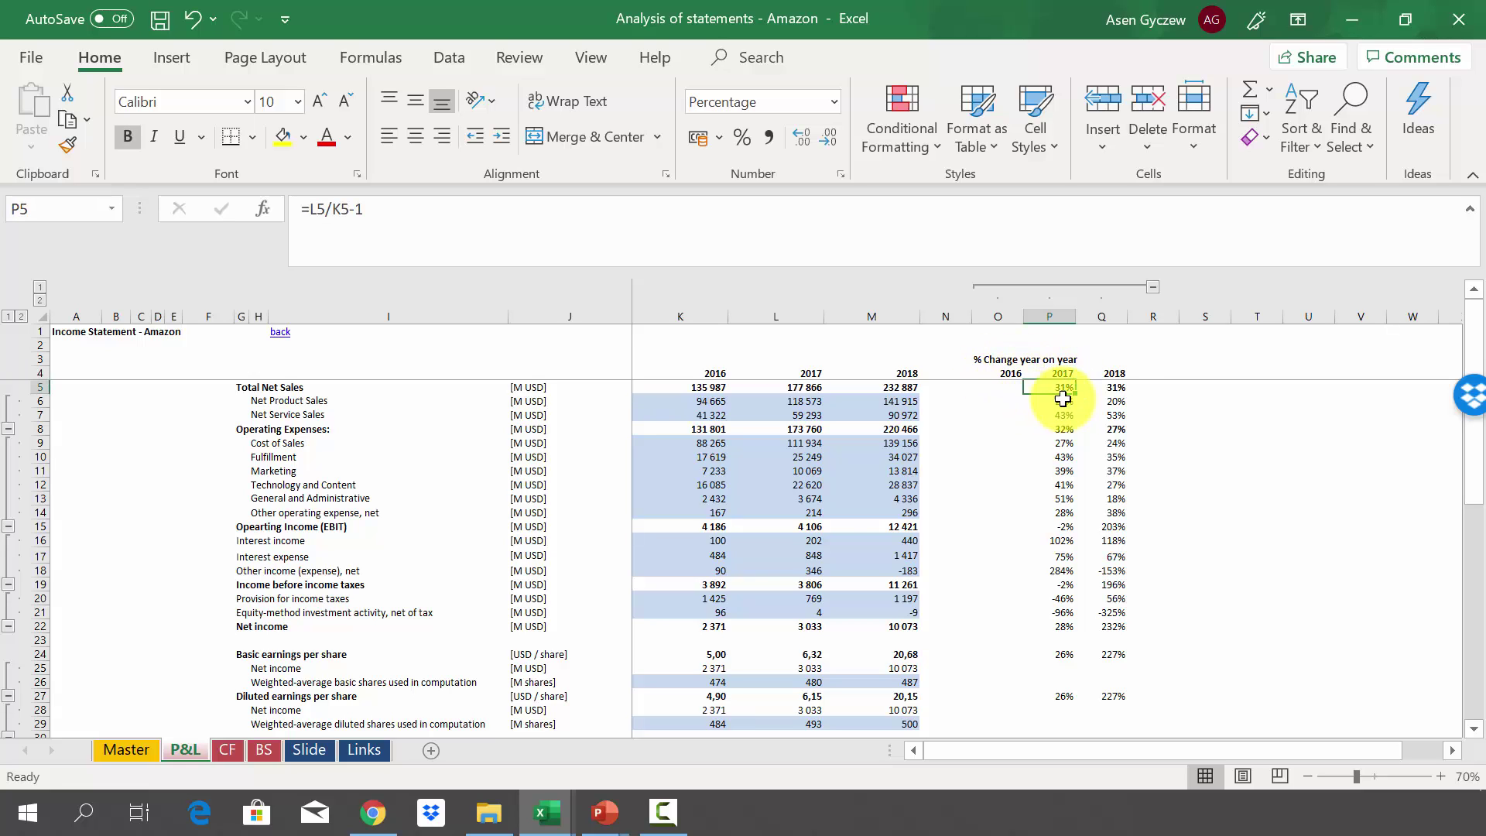
left_click(1111, 387)
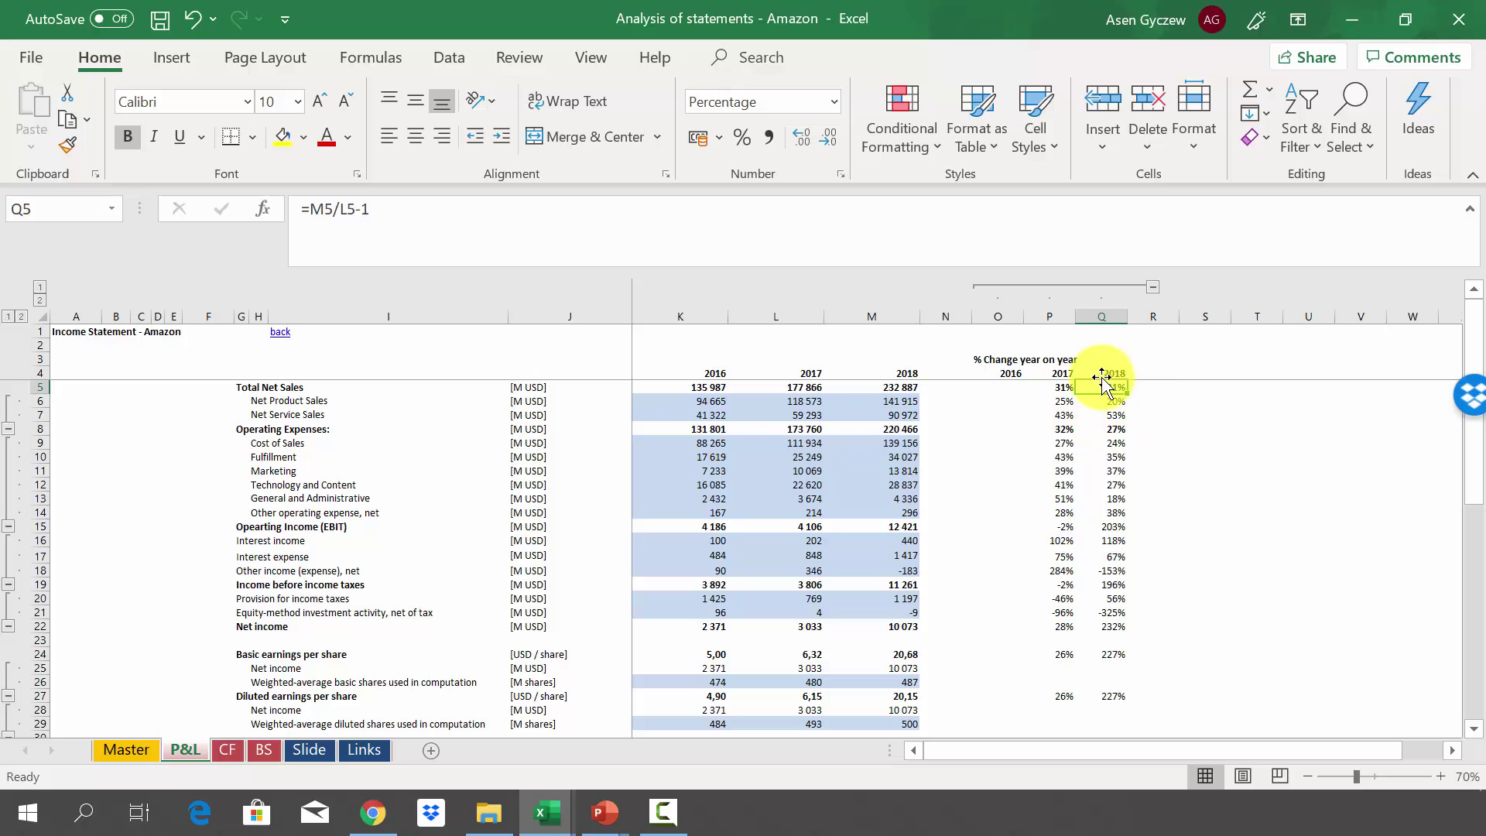
left_click(1109, 361)
left_click(1033, 402)
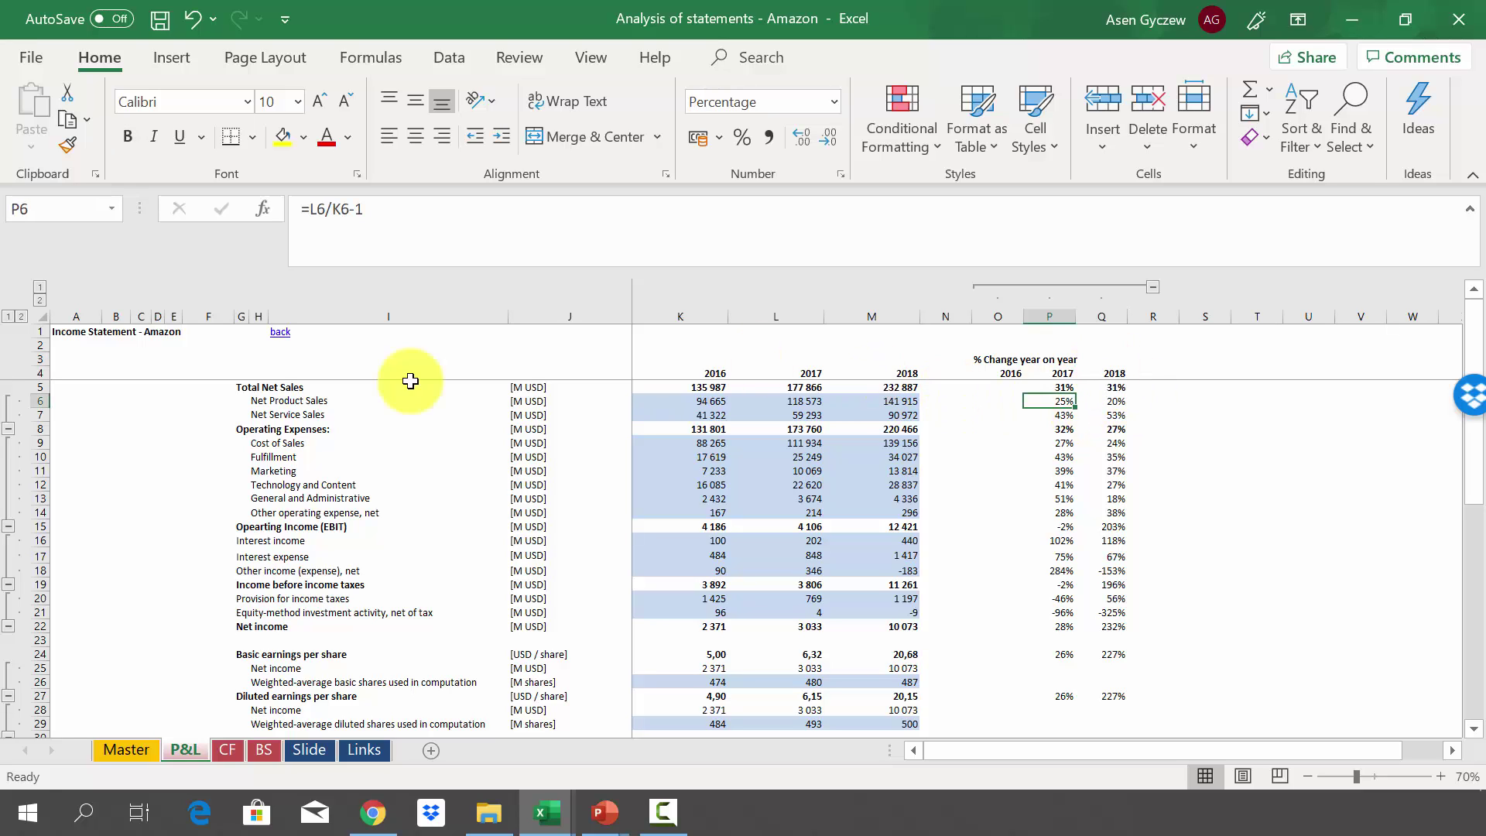
left_click(46, 400)
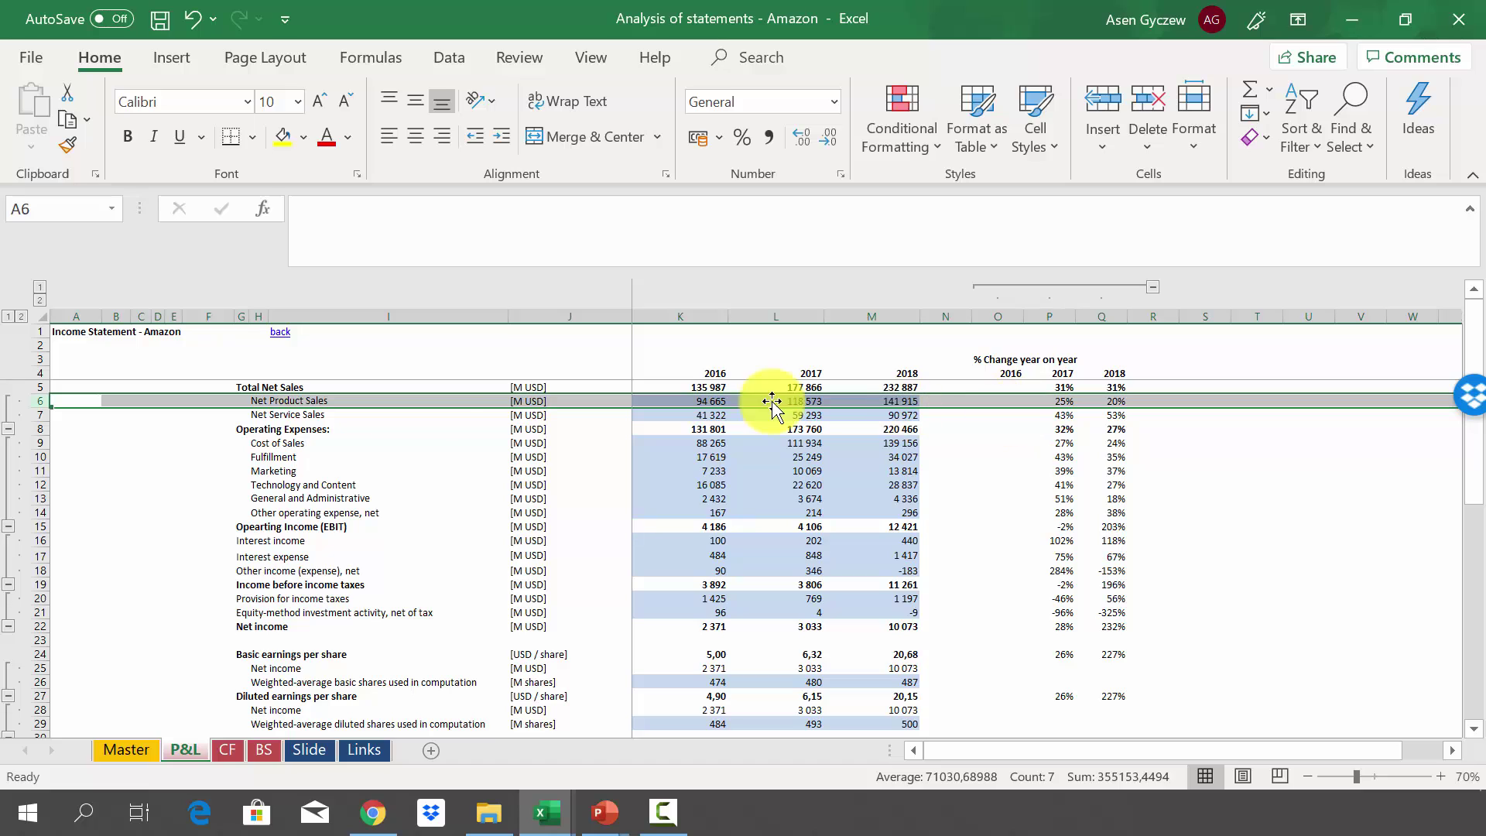
left_click(41, 418)
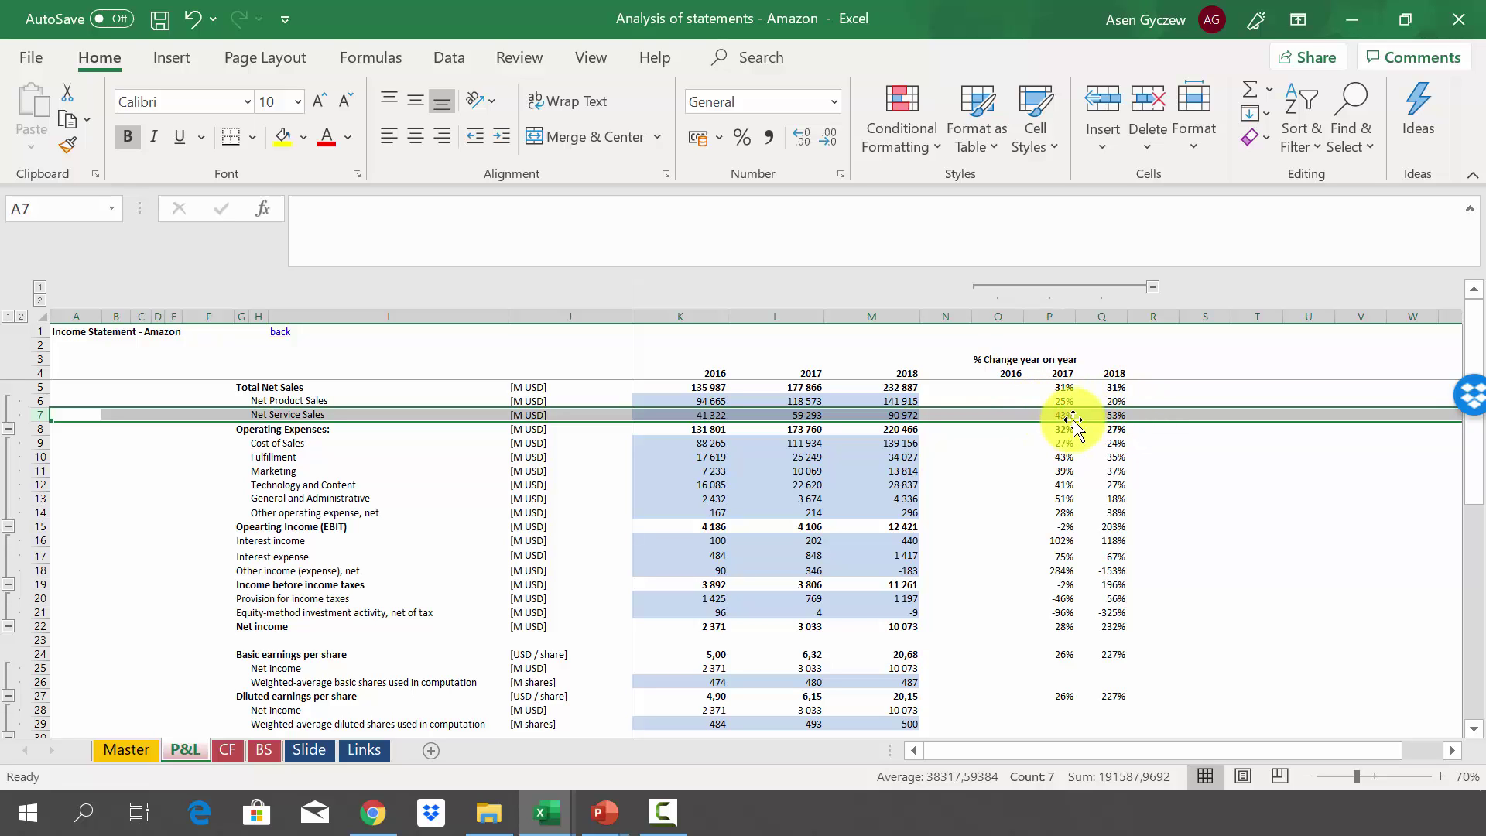
Examine the year-on-year growth of total Operating Expenses for 2017 and 2018
left_click(1001, 430)
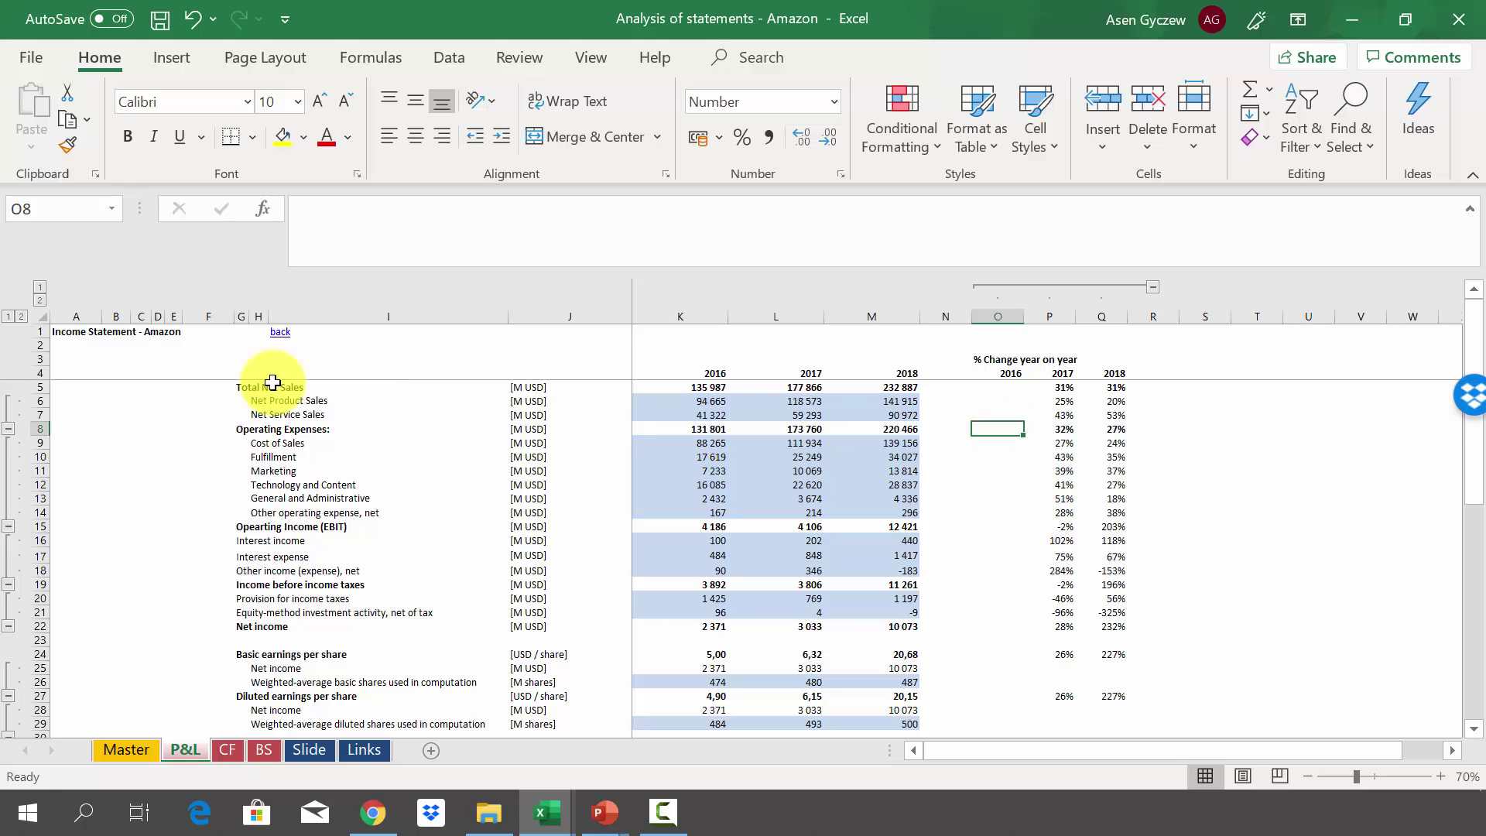
left_click(38, 430)
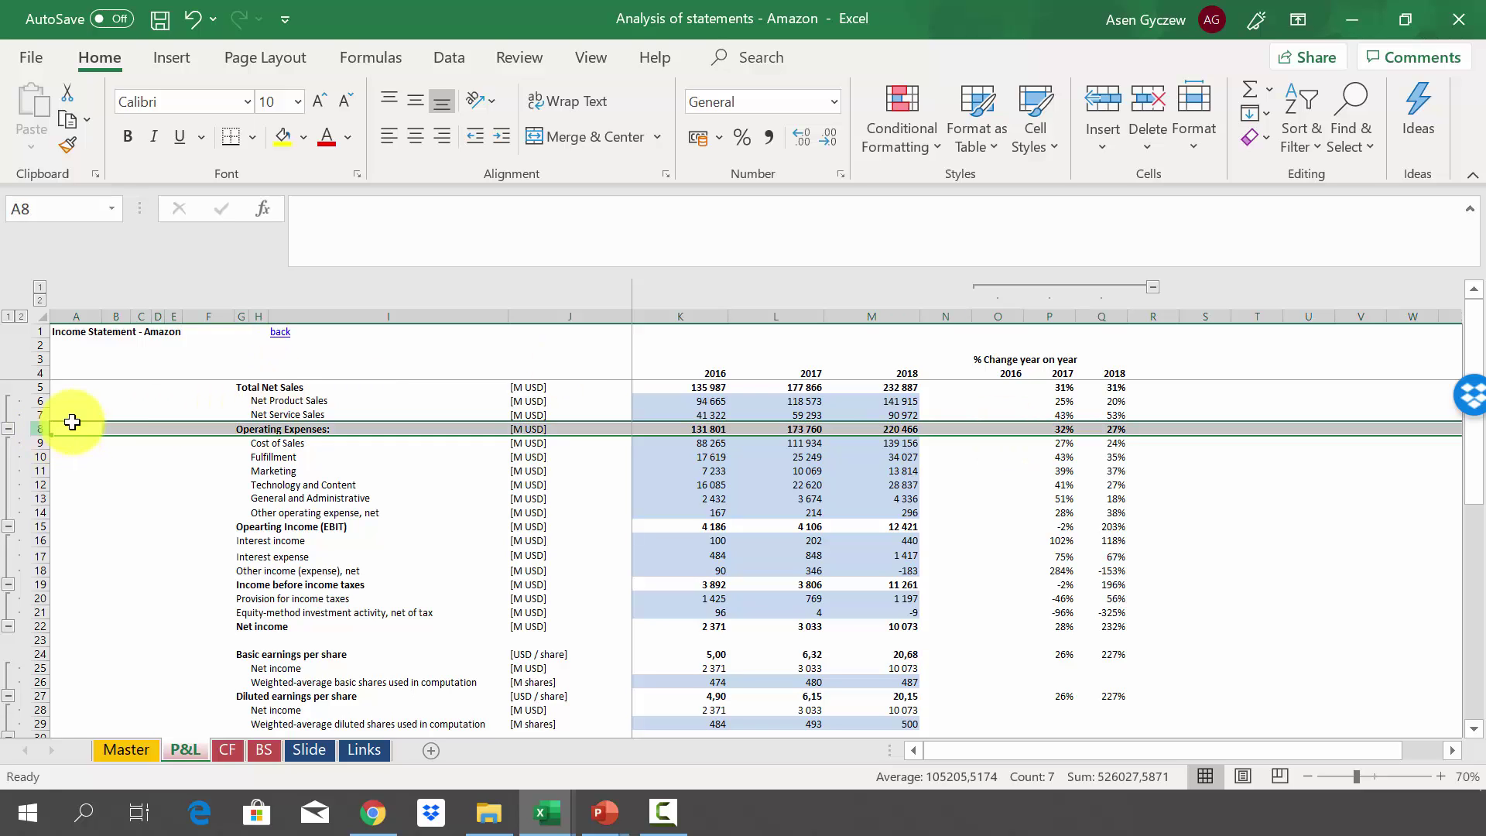
left_click(1093, 429)
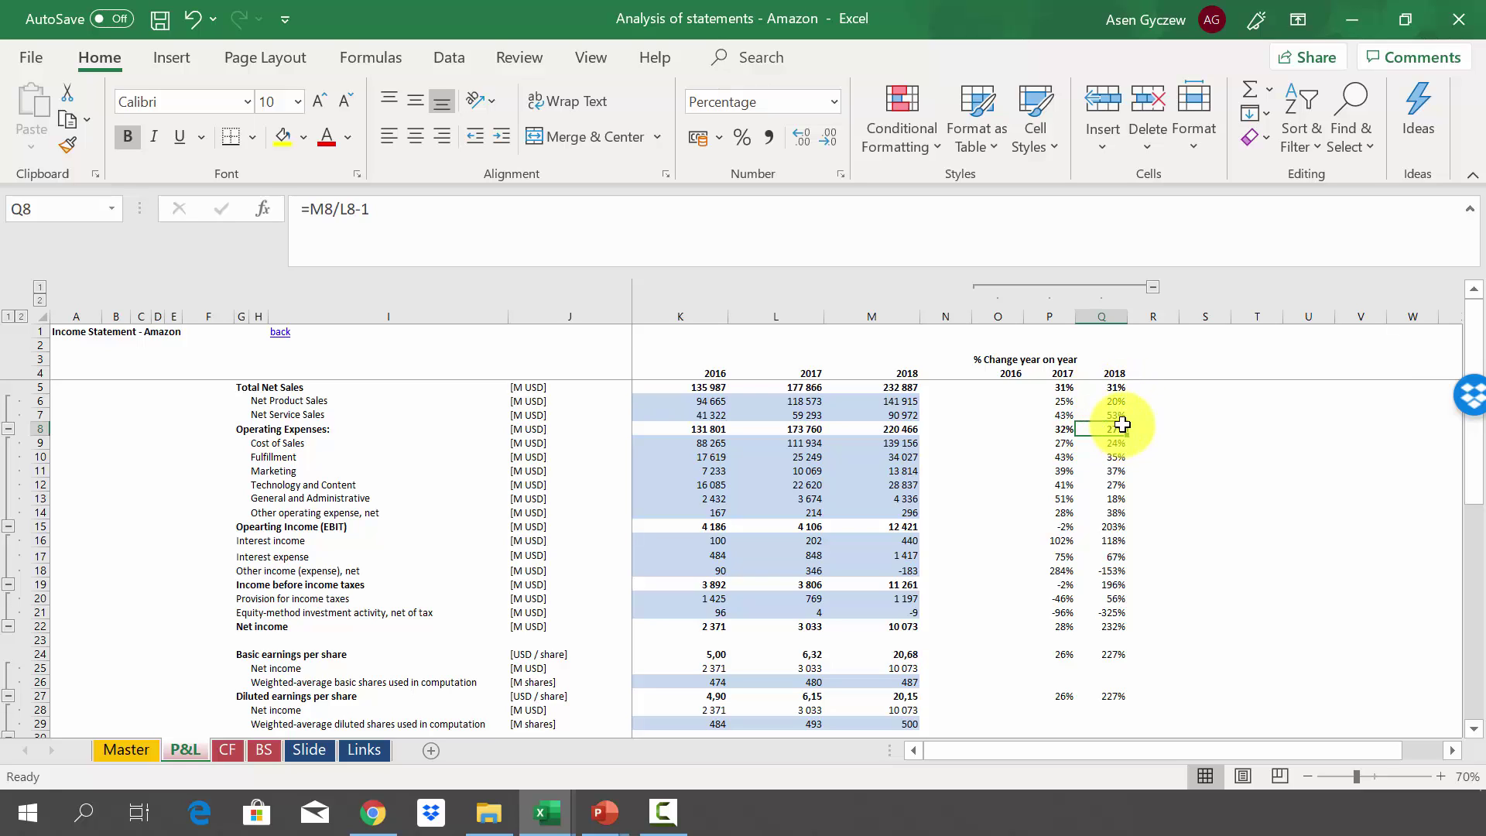
Compare the year-on-year growth of Cost of Sales with that of Fulfillment
left_click(1034, 440)
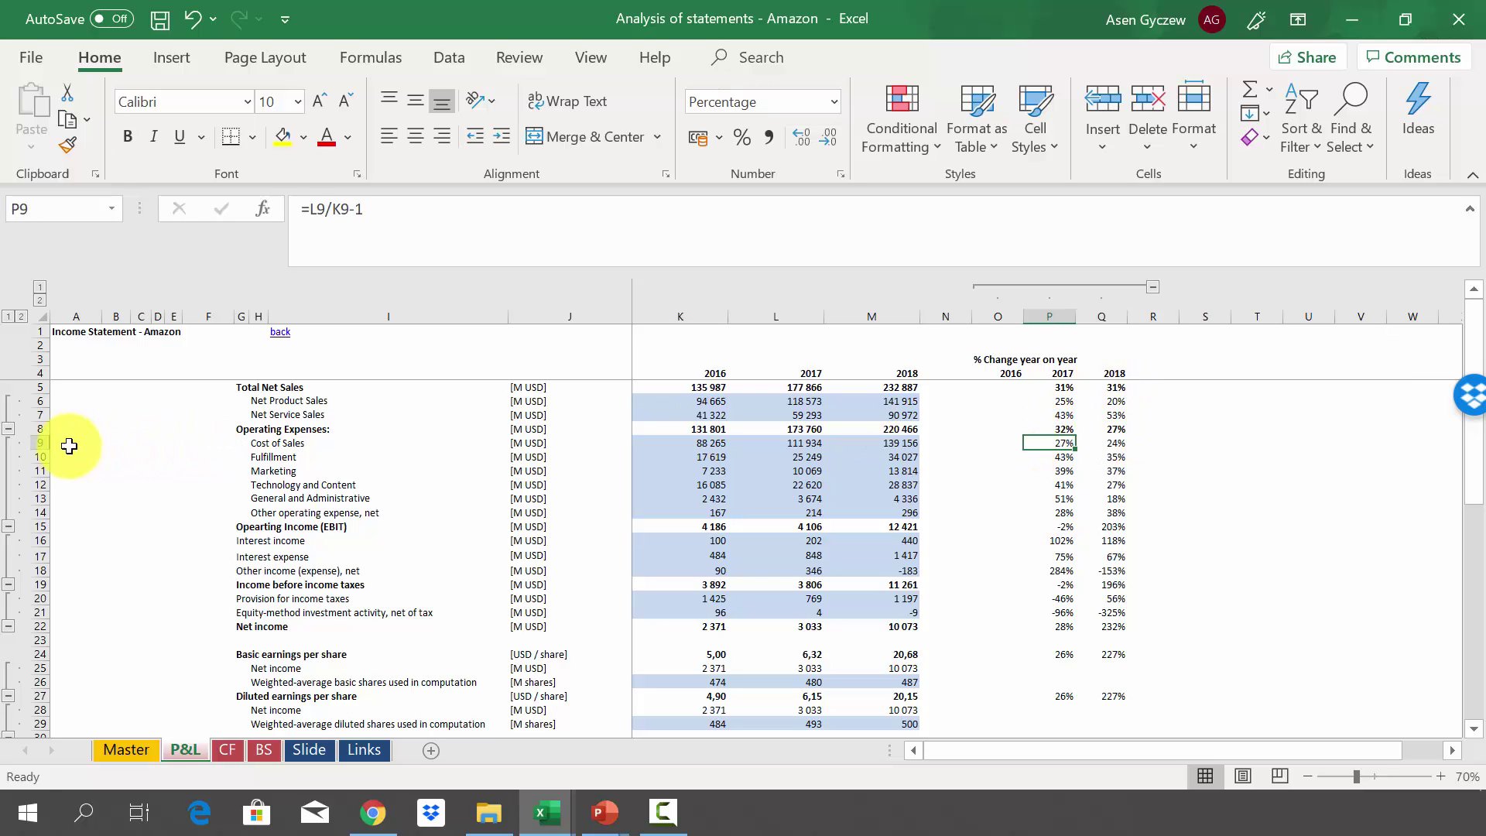
left_click(40, 444)
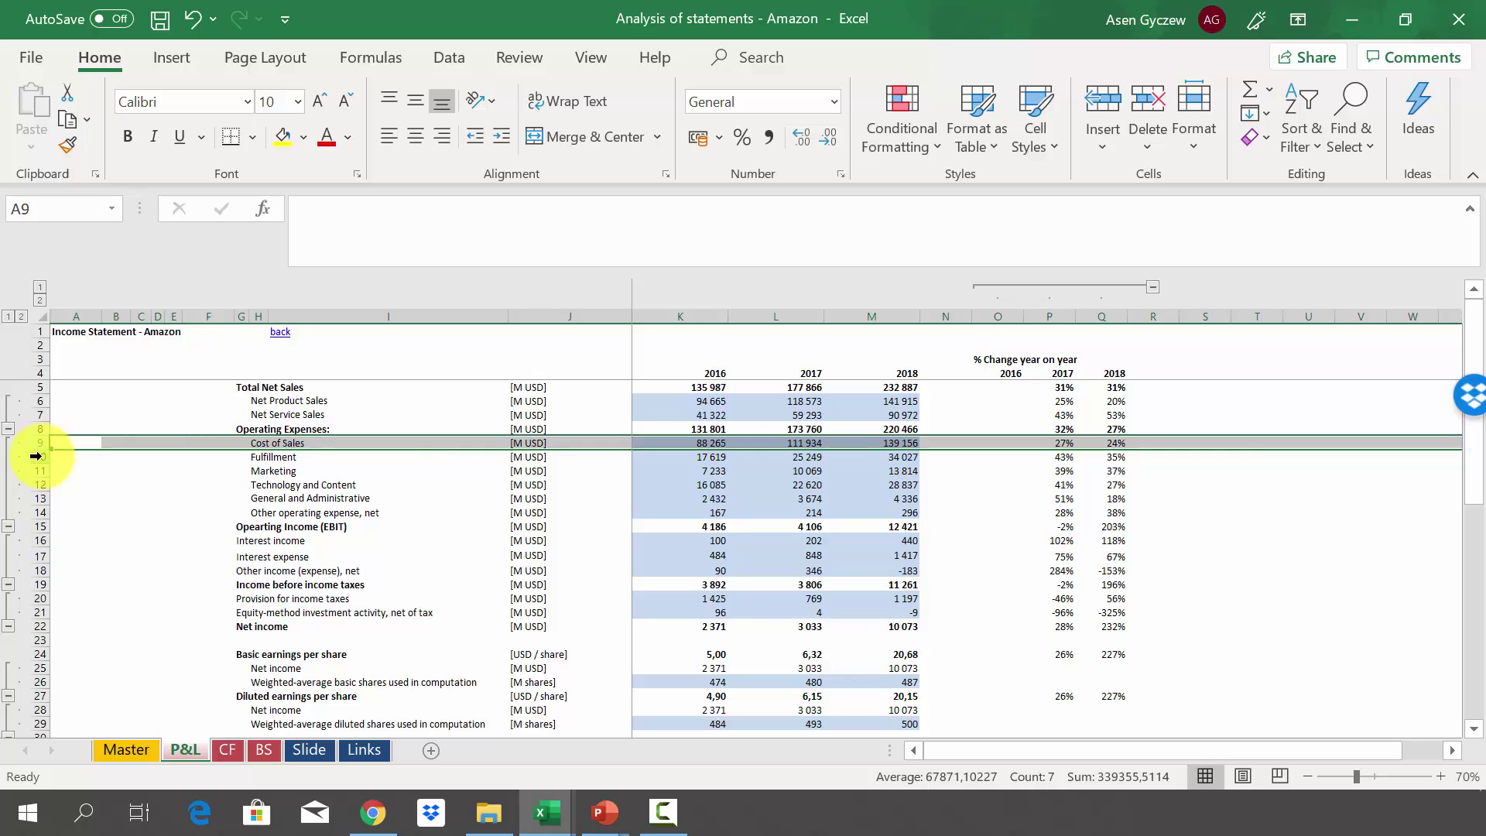
left_click(39, 457)
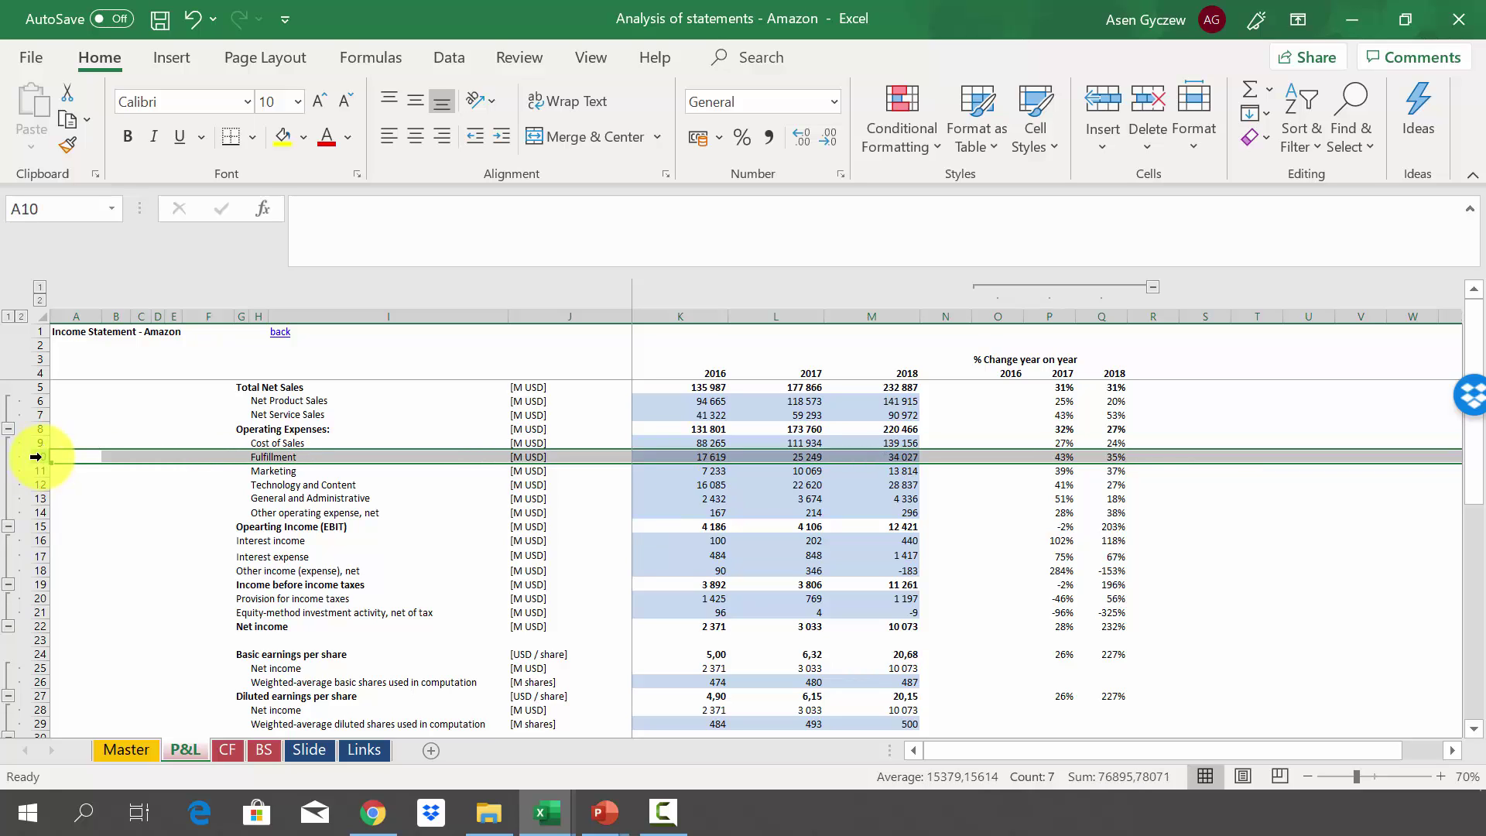
left_click(39, 443)
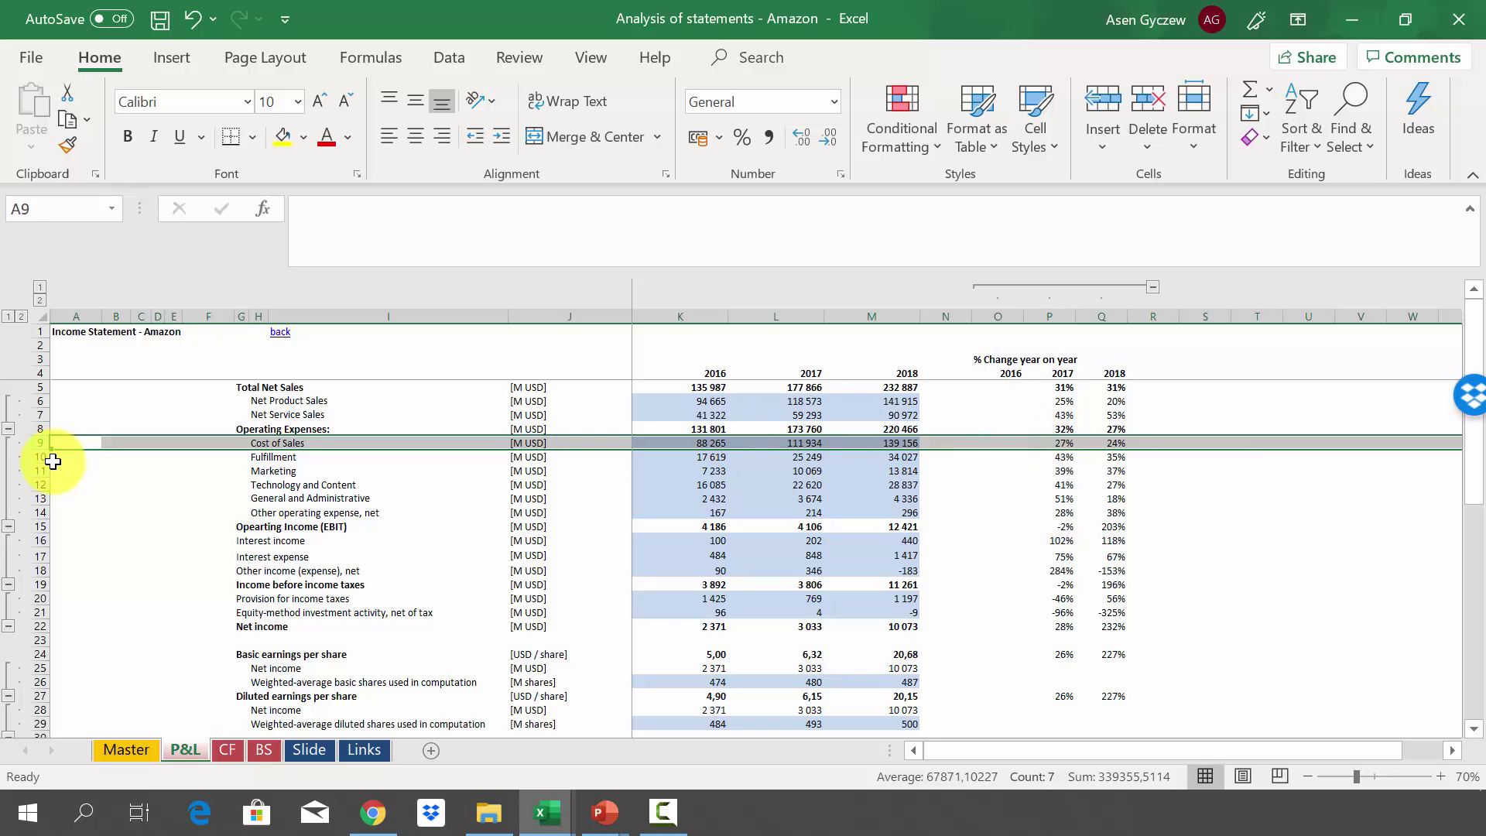
left_click(40, 459)
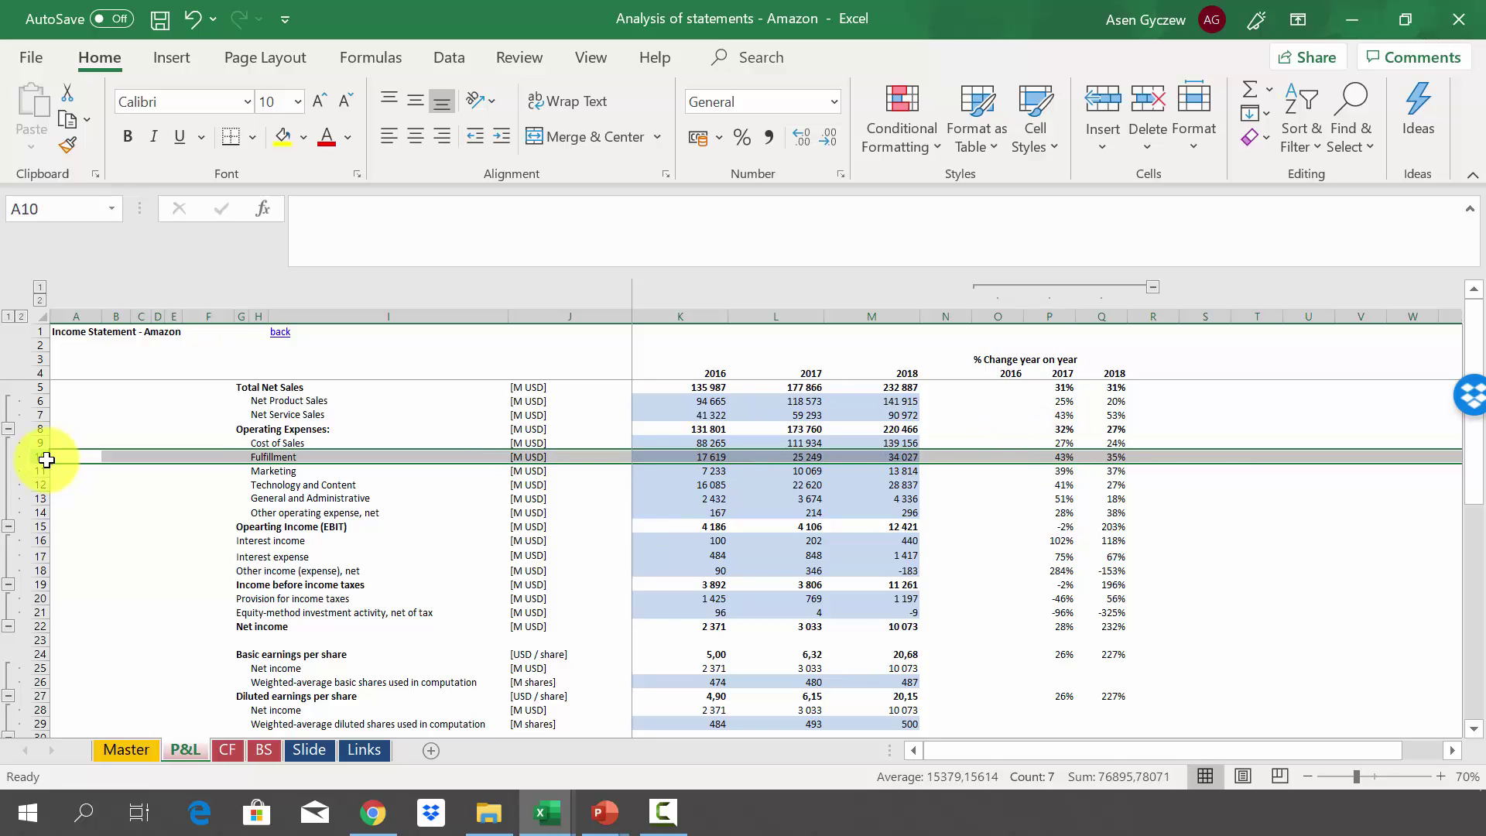
Compare the year-on-year growth of General and Administrative, Fulfillment, and Technology and Content expenses
left_click(33, 499)
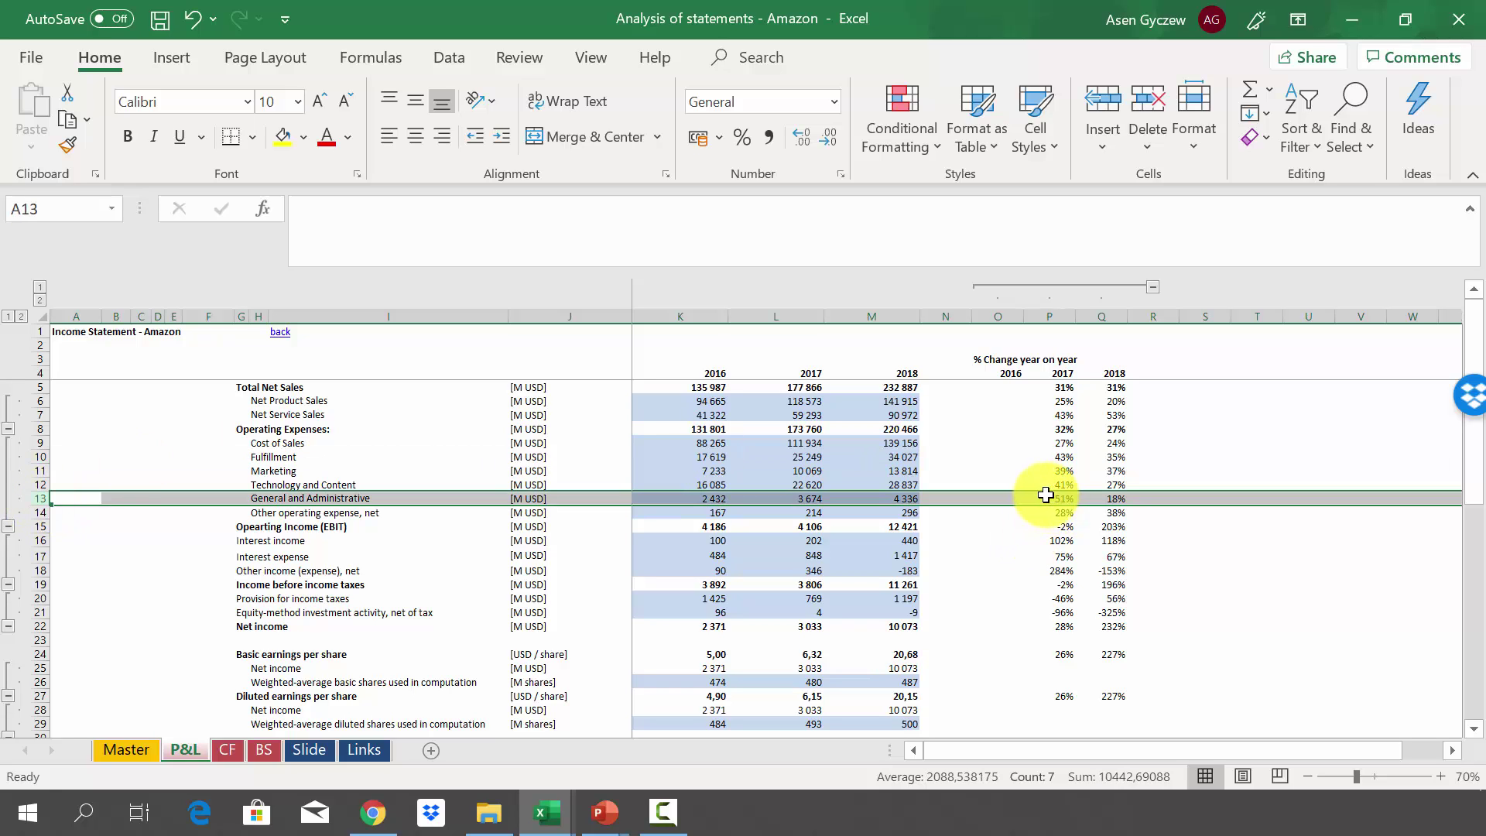
left_click(1049, 457)
left_click(33, 457)
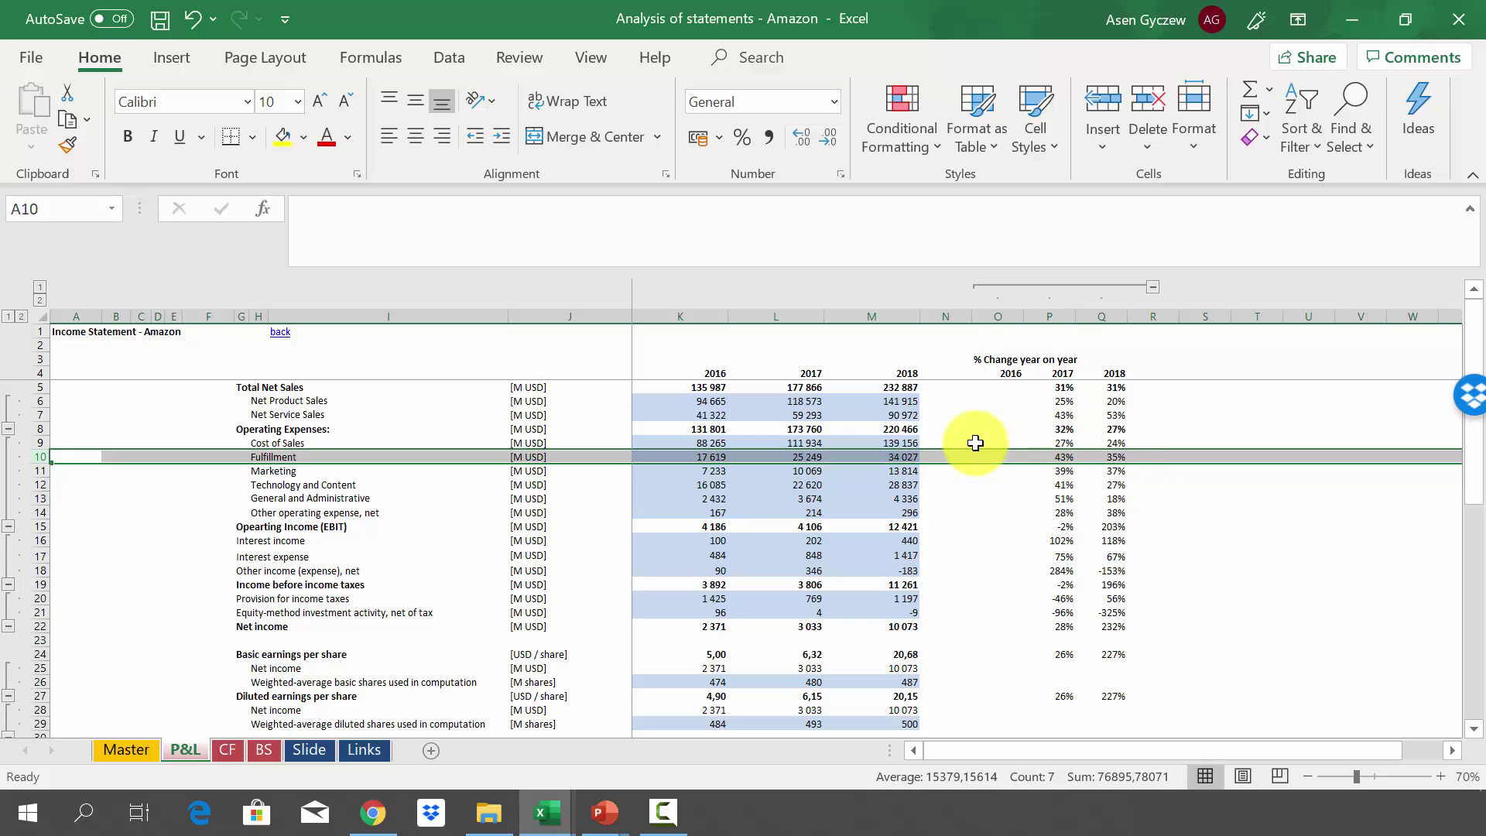
left_click(37, 486)
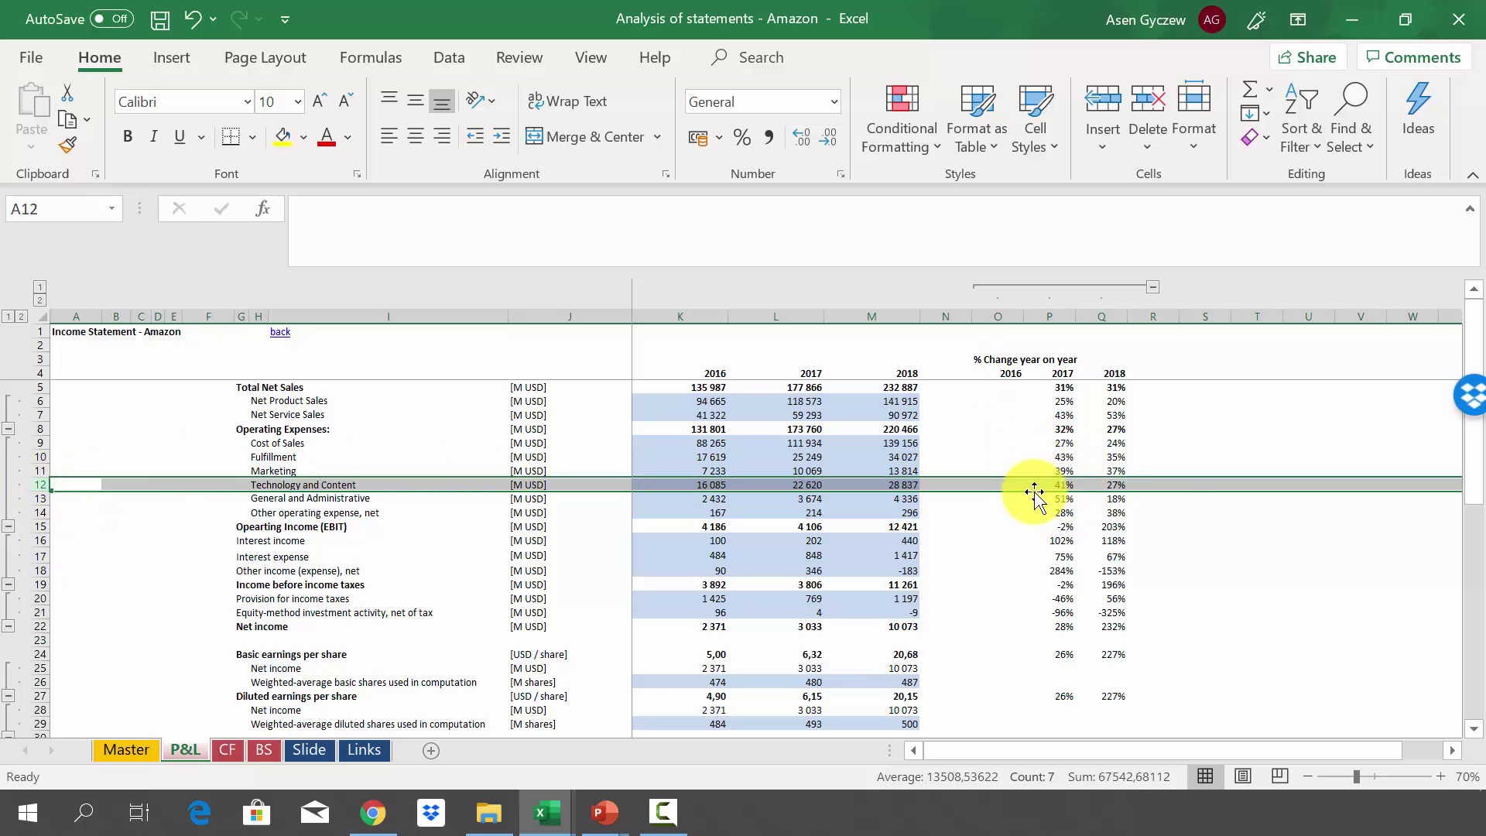
left_click(34, 498)
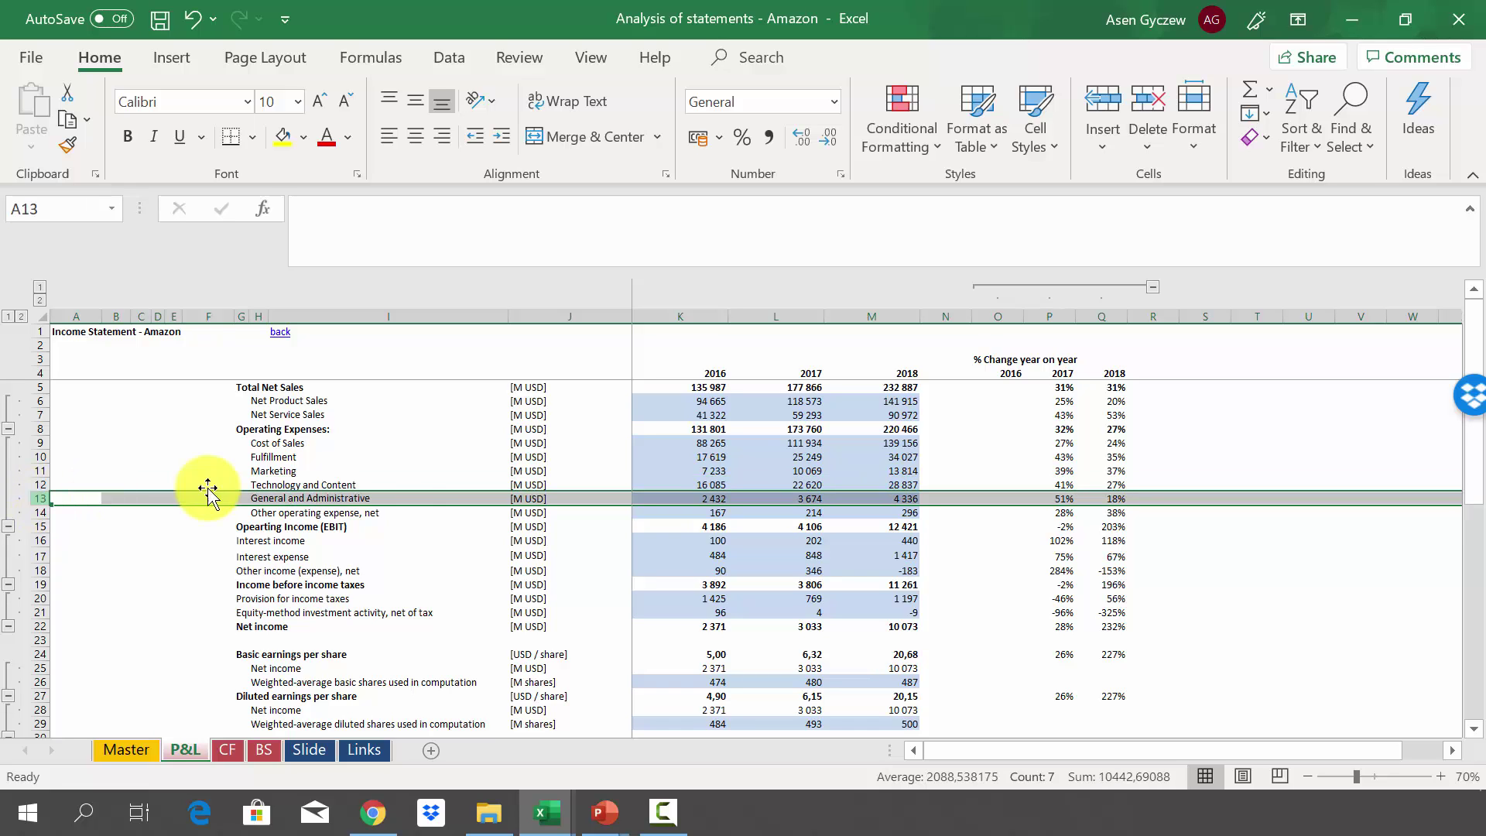
Examine the 2017 and 2018 changes in Operating Income (EBIT) against its absolute 2016 and 2018 amounts
left_click(1054, 526)
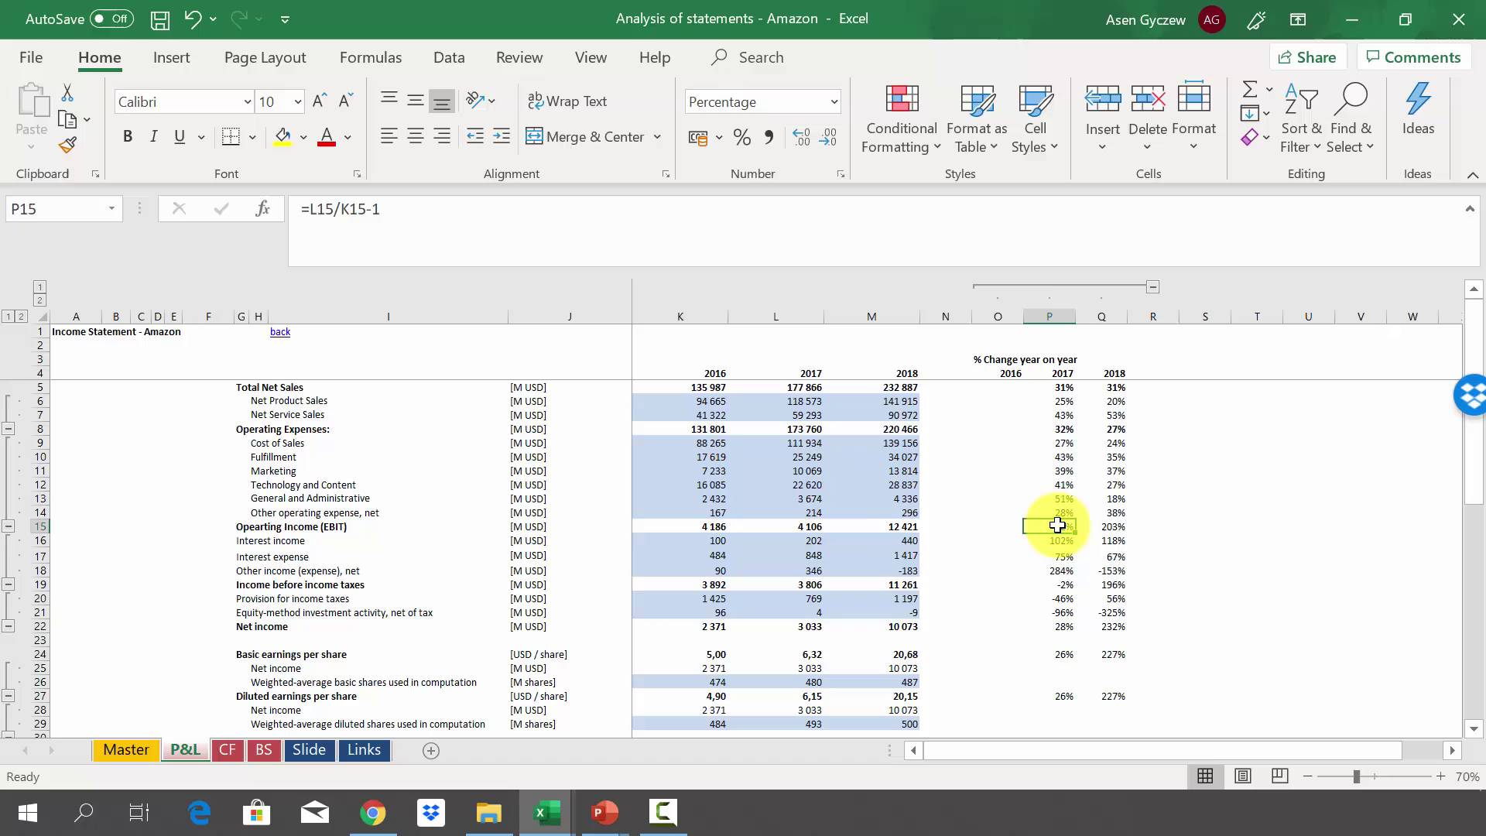
left_click(31, 526)
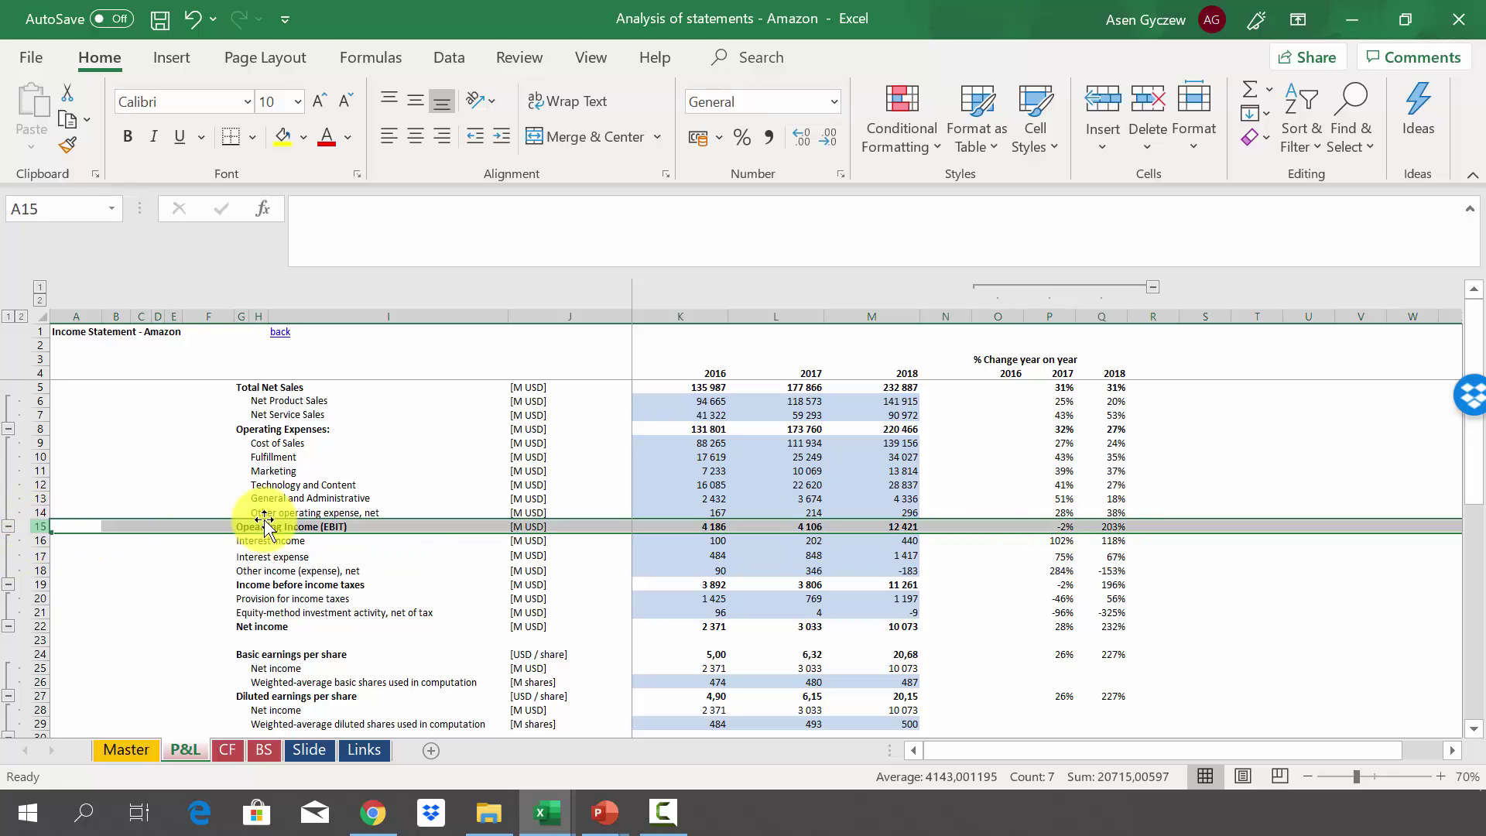
left_click(1054, 524)
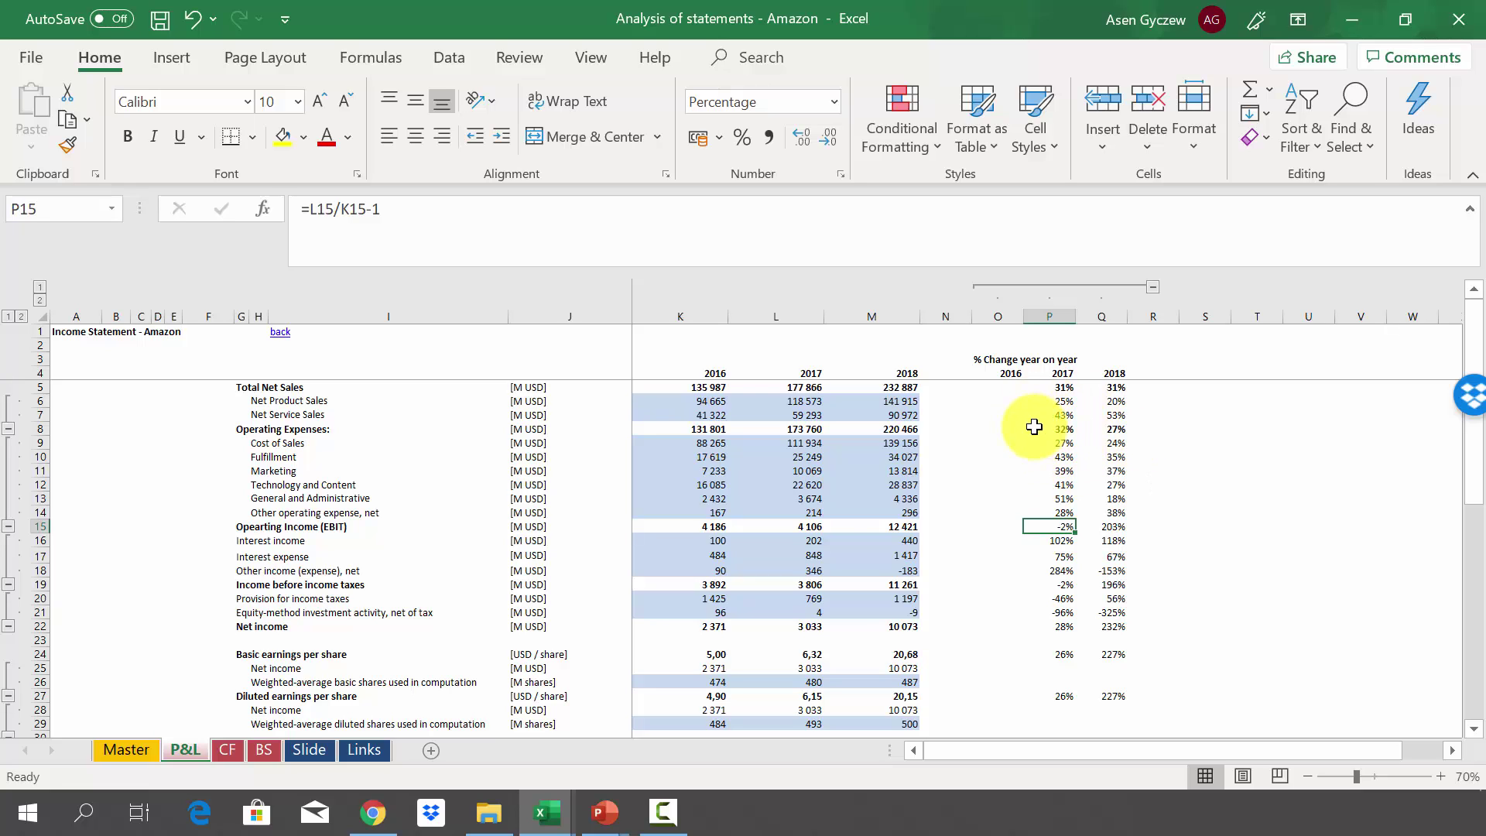
left_click(1095, 526)
left_click(44, 530)
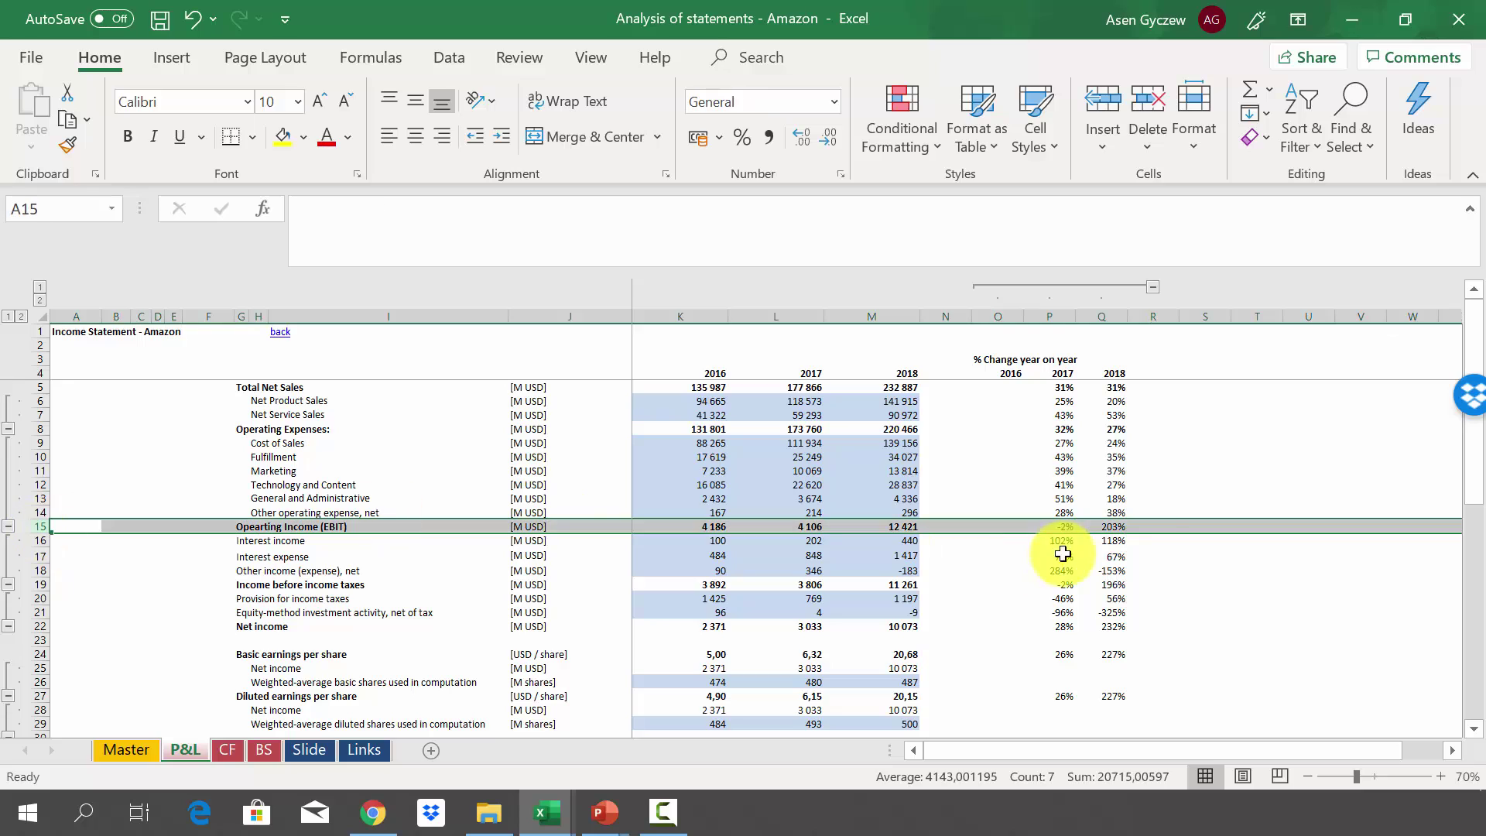
left_click(1091, 525)
left_click(676, 528)
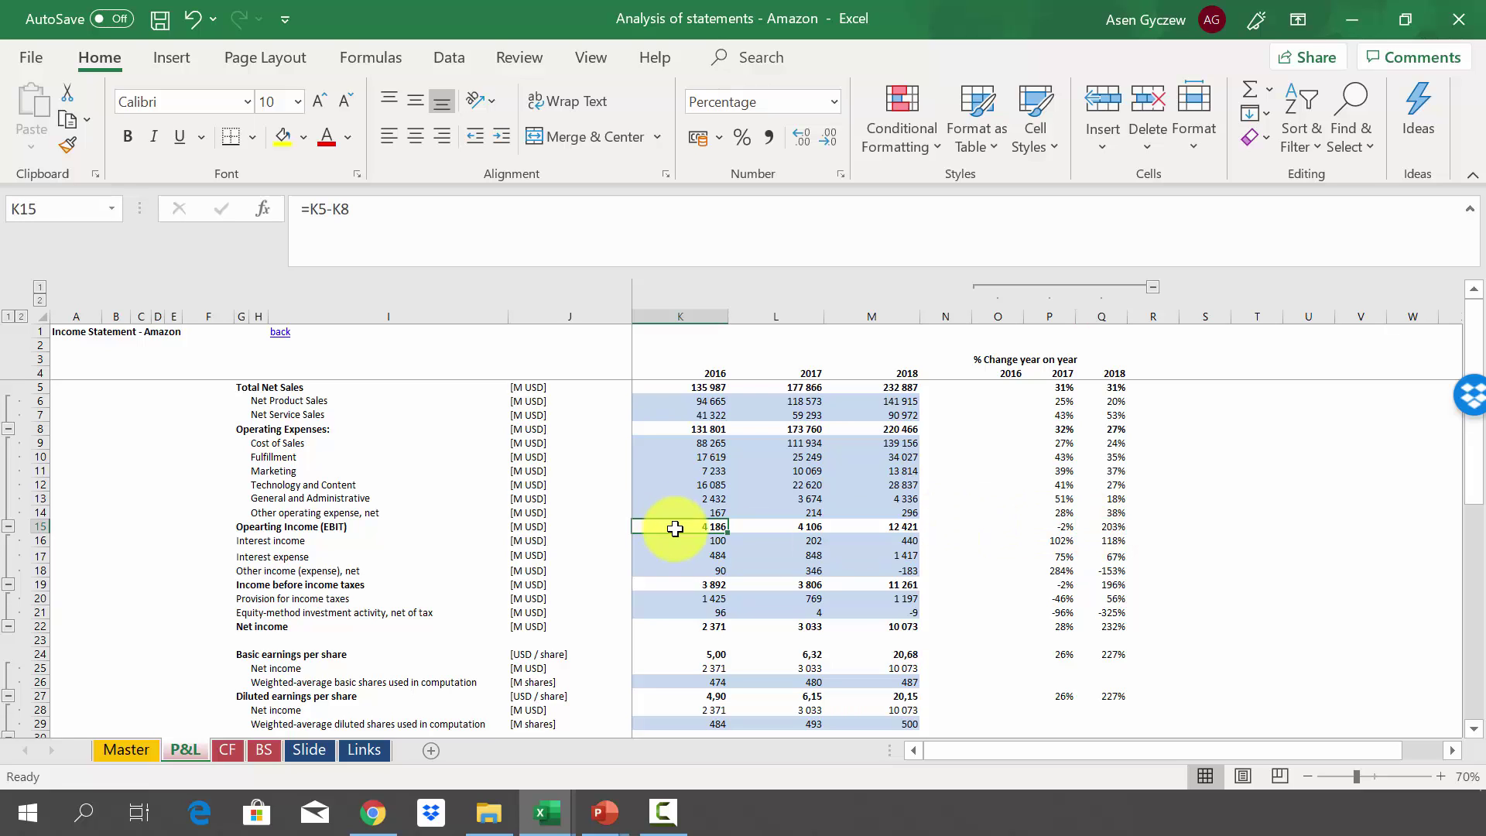
left_click(890, 527)
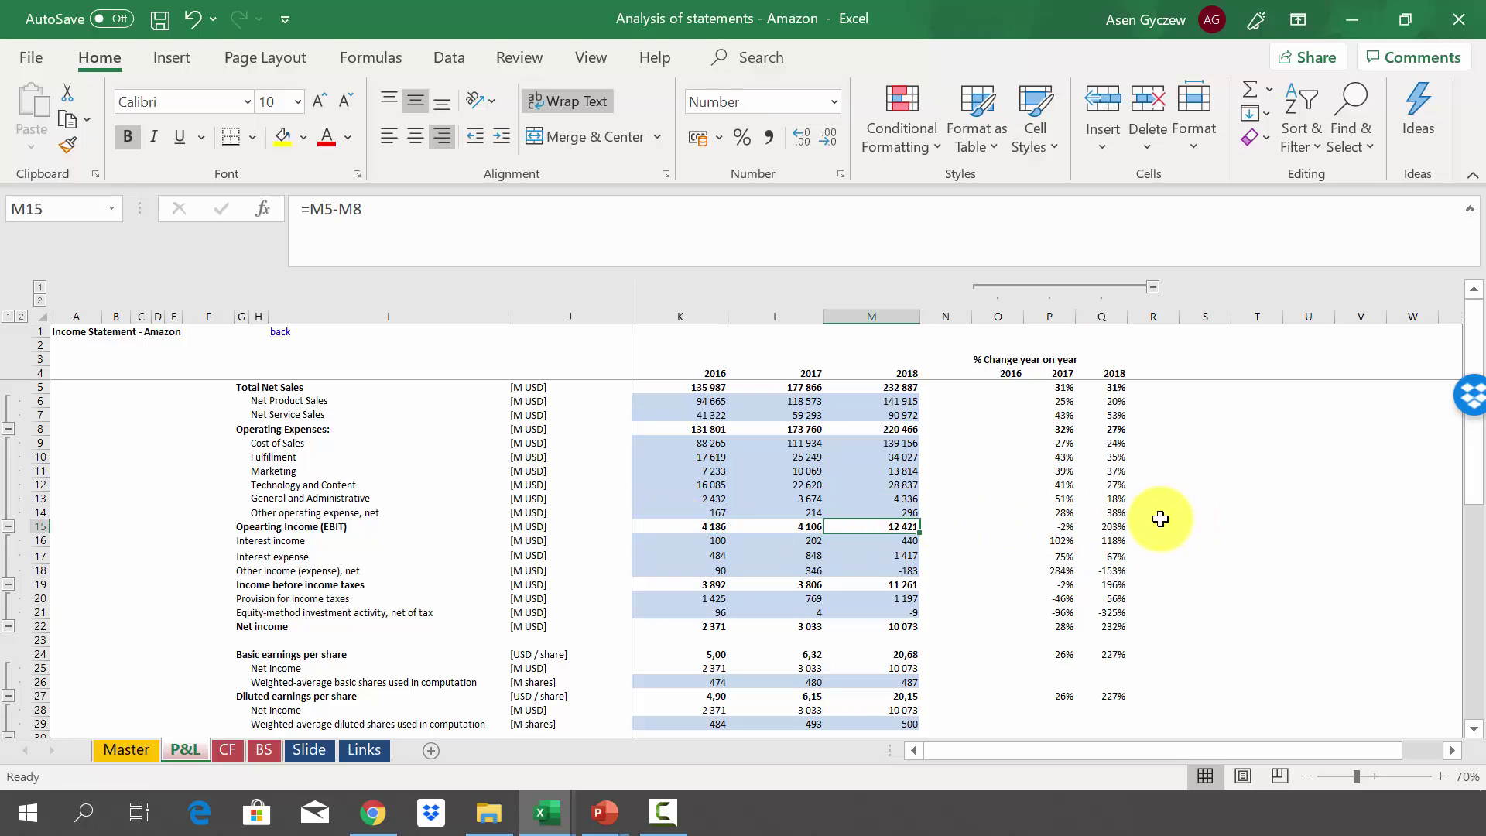
left_click(1099, 526)
Compare the 2018 growth of total net sales and Cost of Sales with that of EBIT and Income before income taxes
left_click(1096, 387)
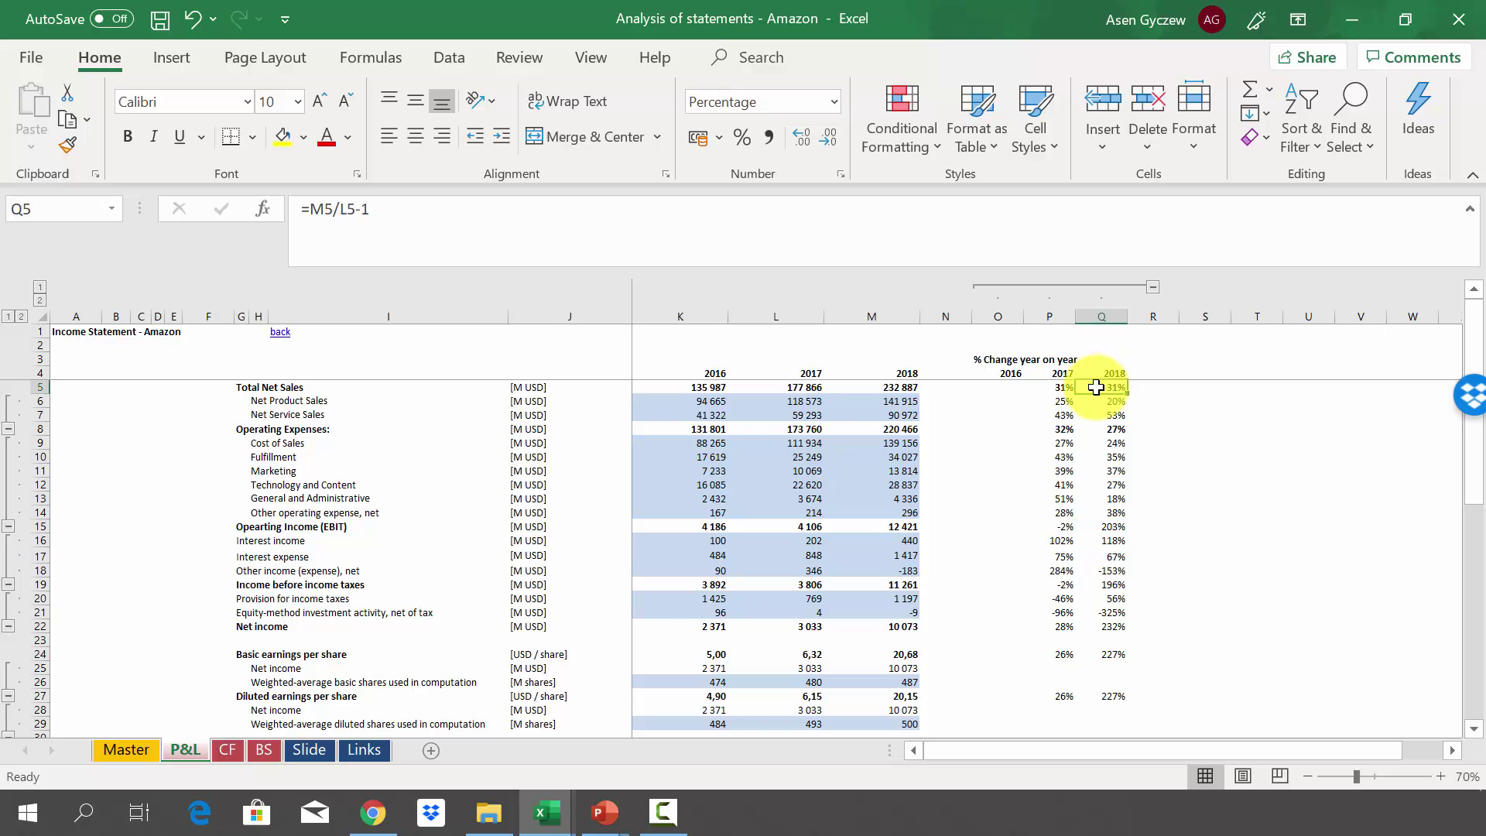
key("ctrl+b")
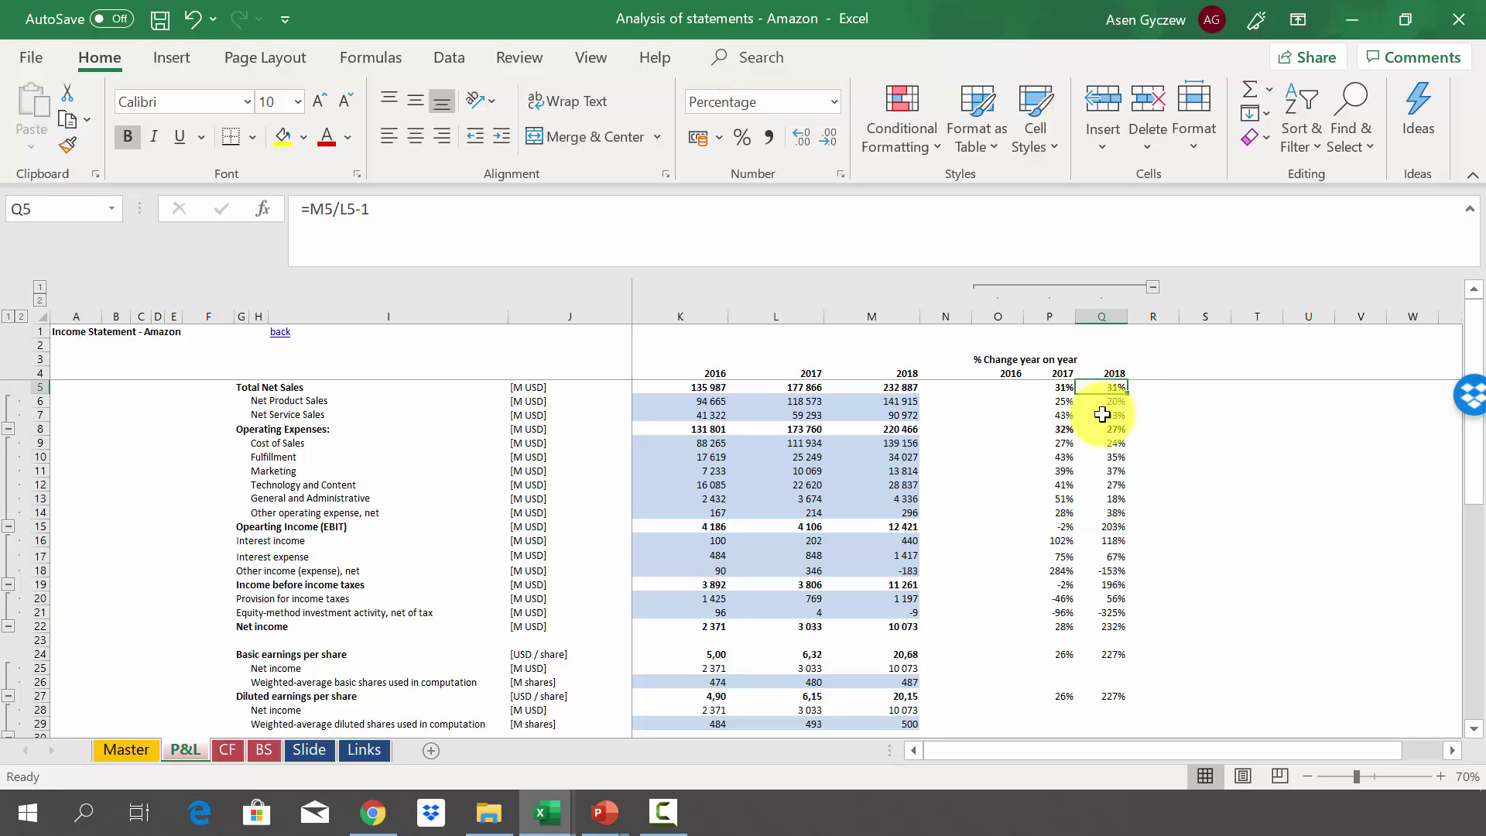
left_click(1094, 443)
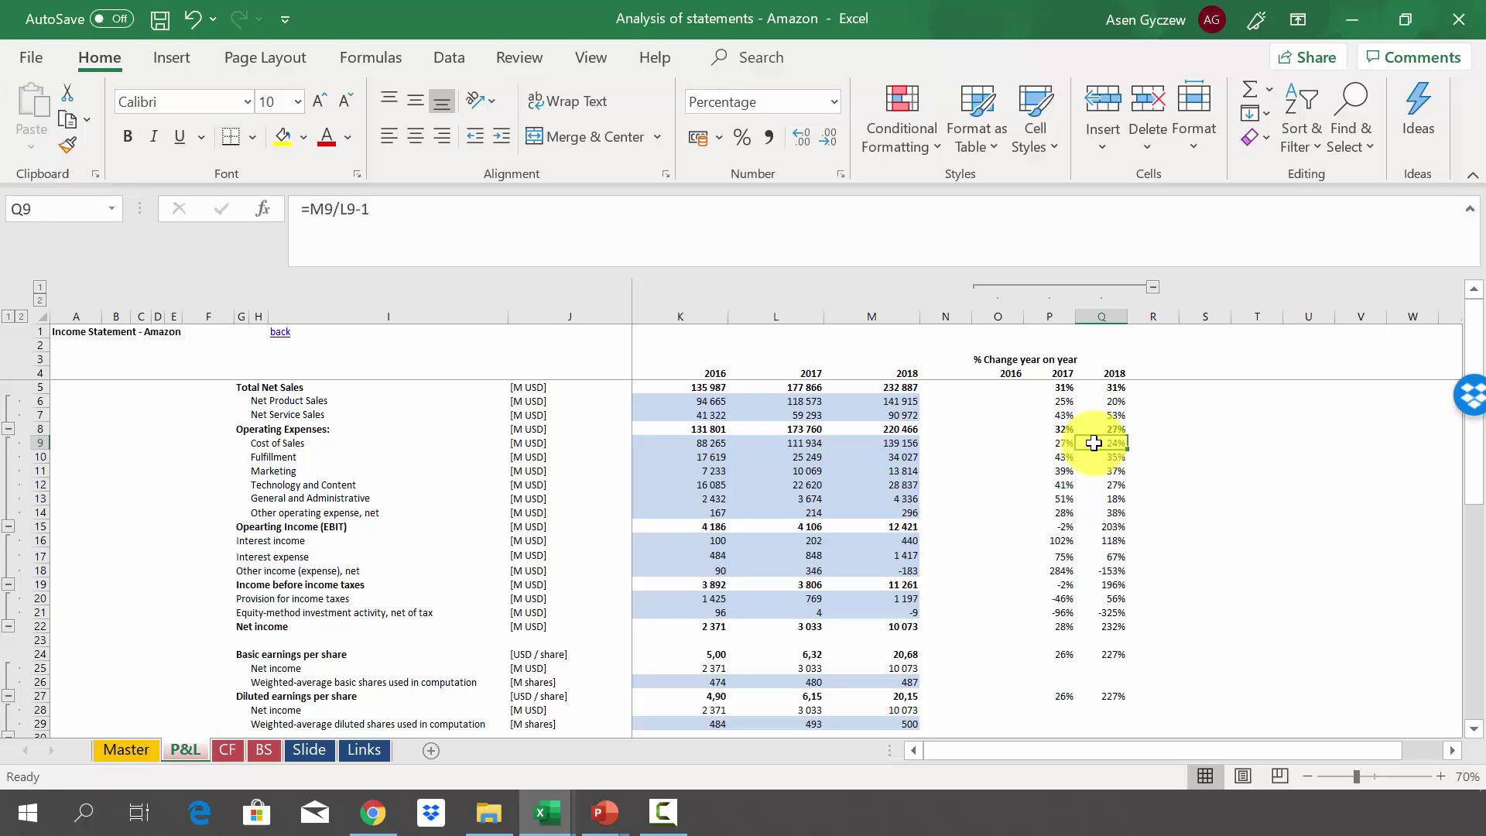
left_click(1091, 529)
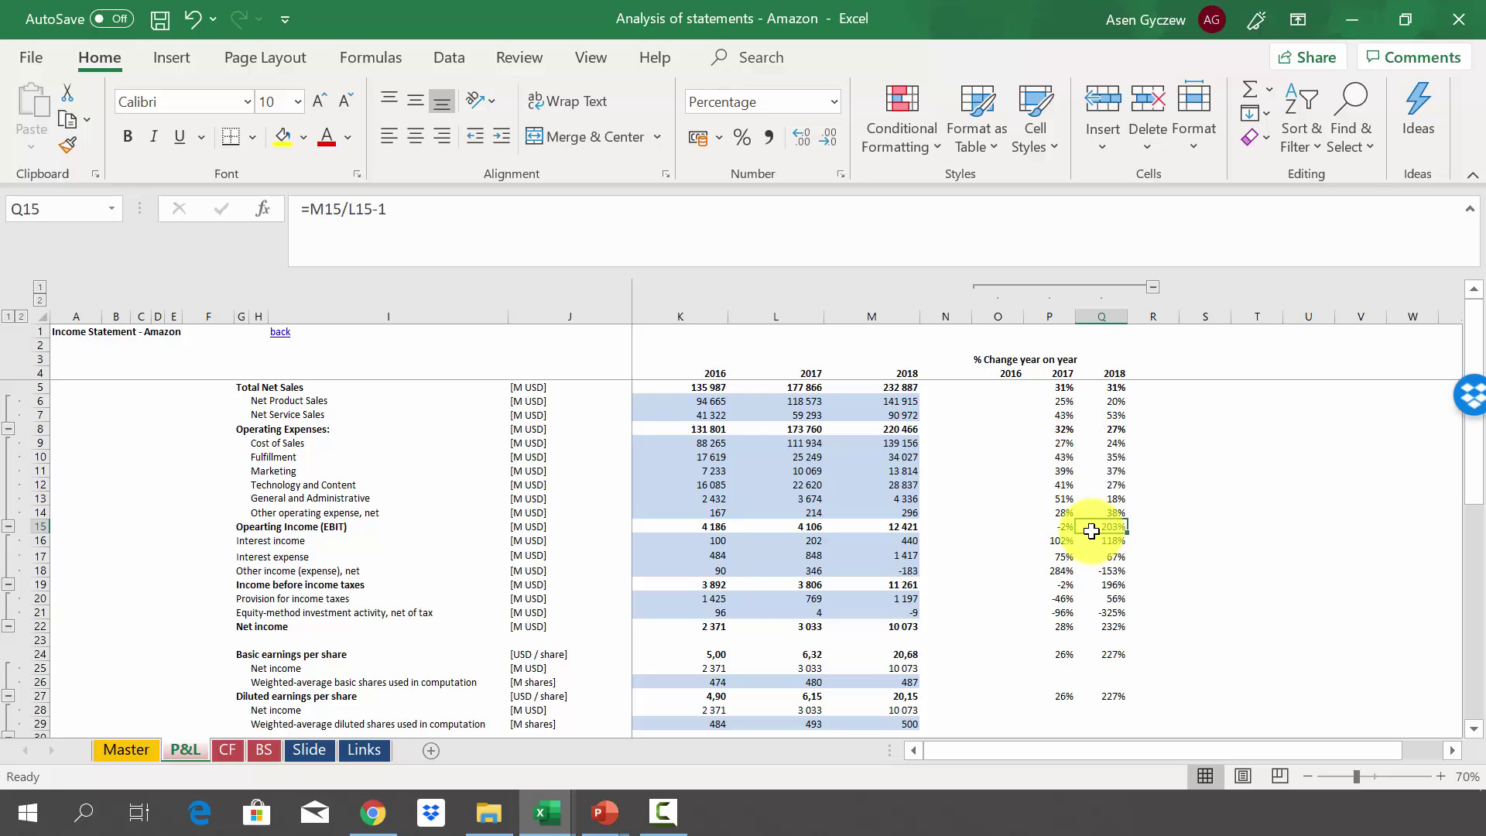
left_click(1098, 585)
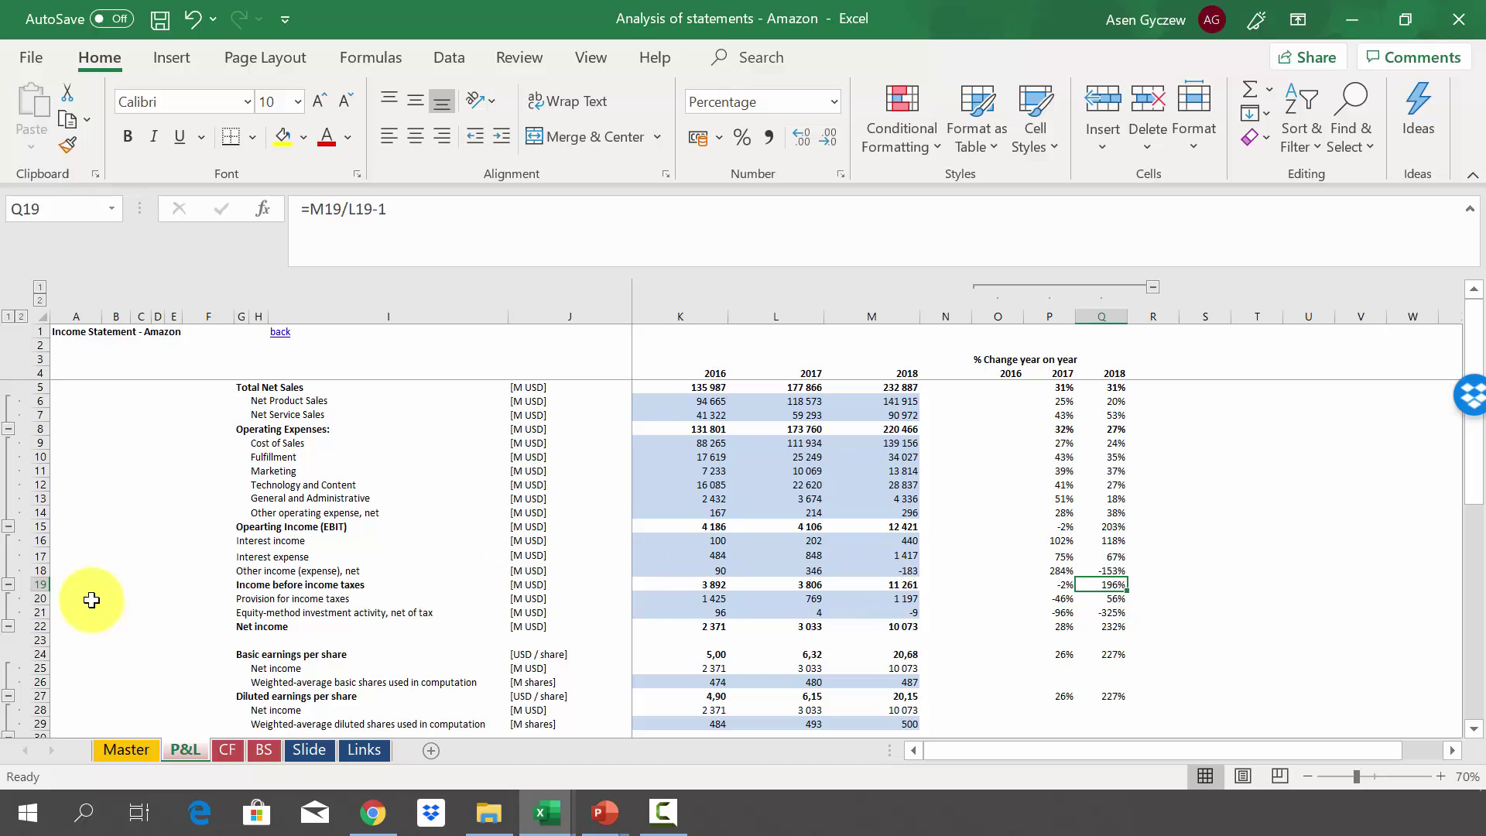
left_click(38, 585)
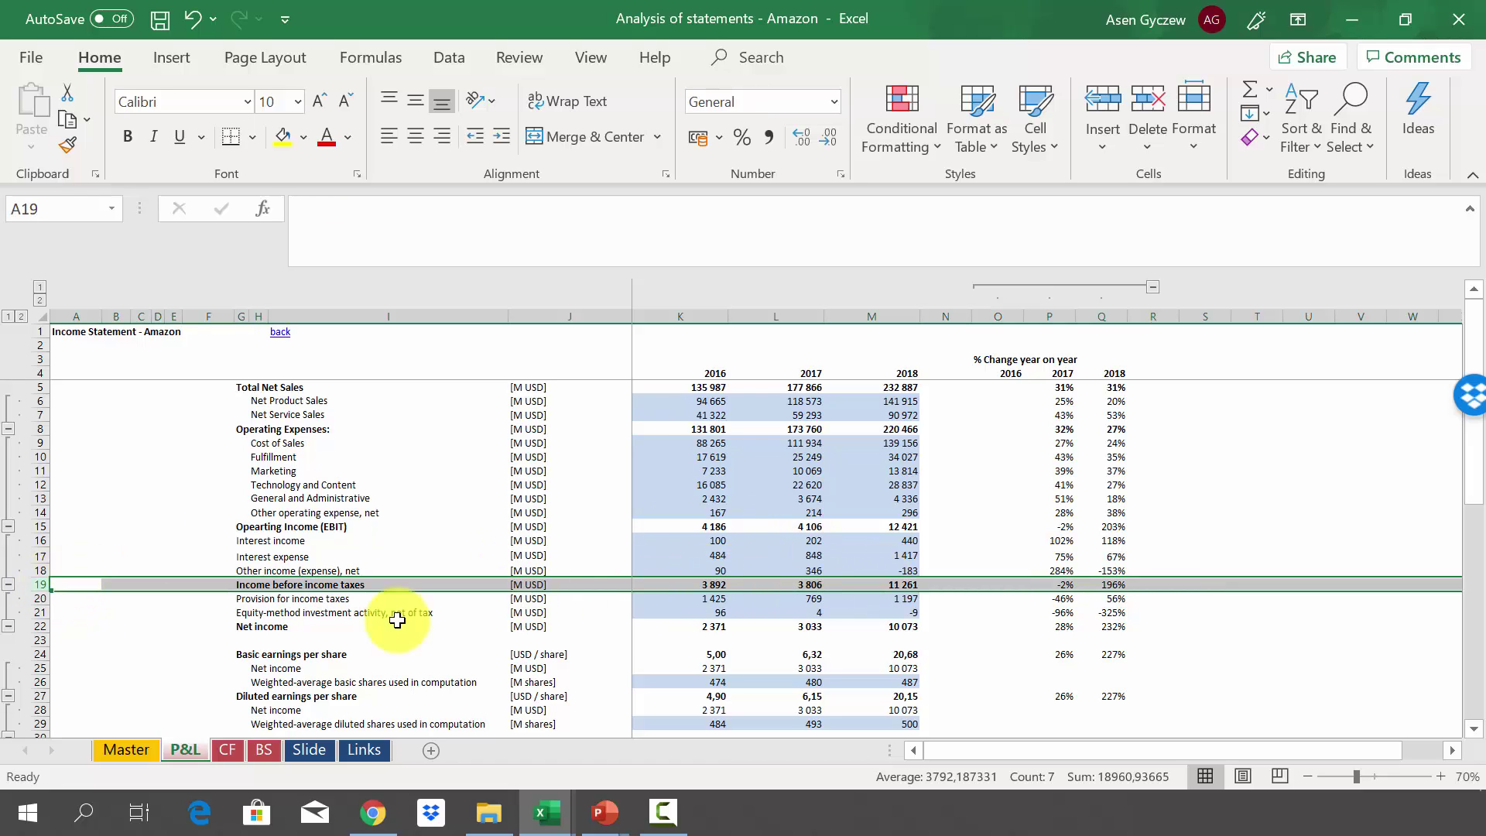
Examine the year-on-year change in Net income alongside the 2017 change in Provision for income taxes
left_click(36, 627)
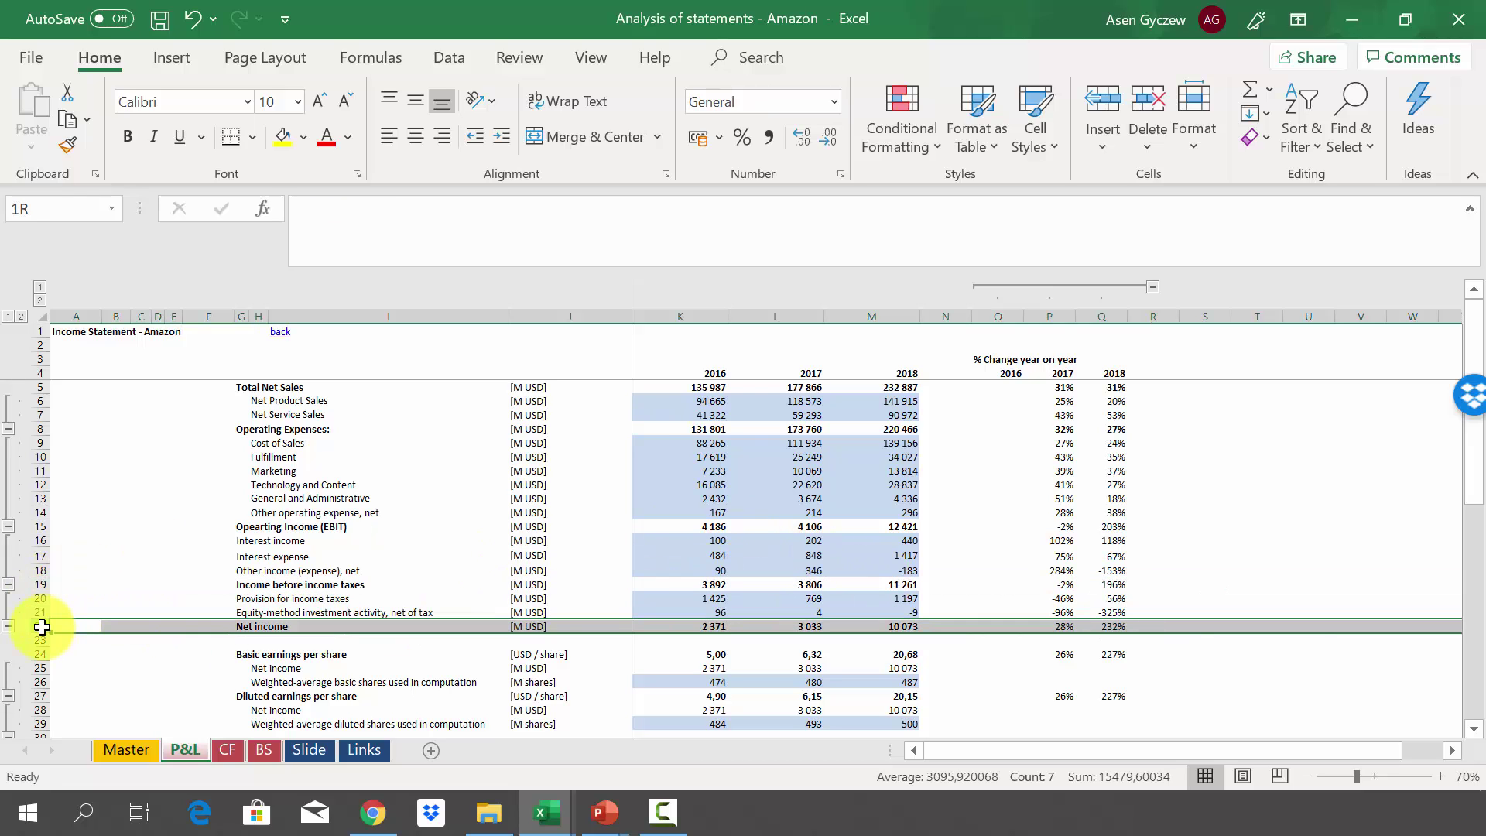
left_click(1063, 595)
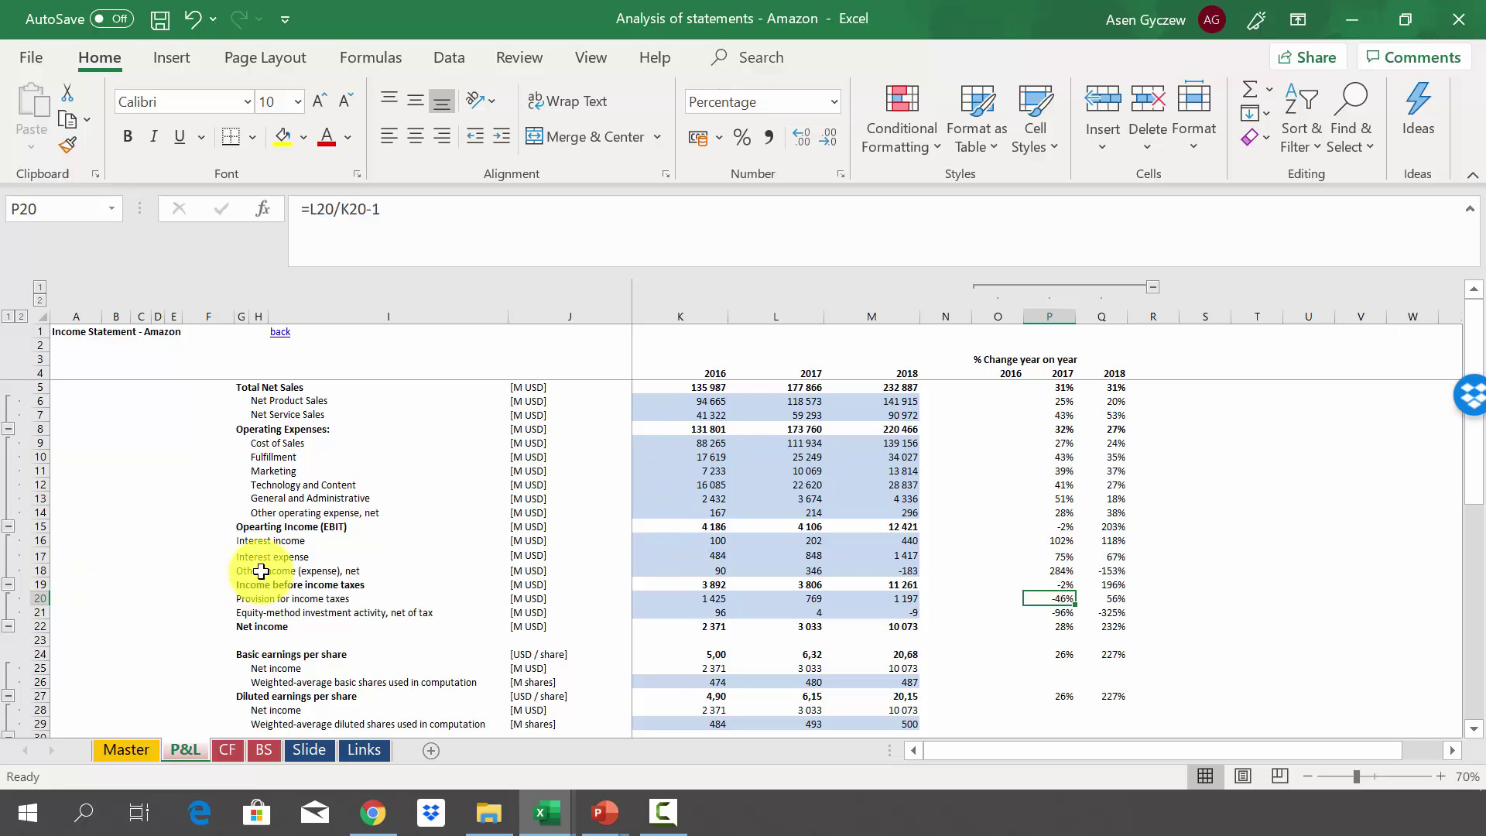
Review the Gross Margin block below the income statement, including its Total Net Sales and Cost of Sales components
scroll(463, 565, "down", 4)
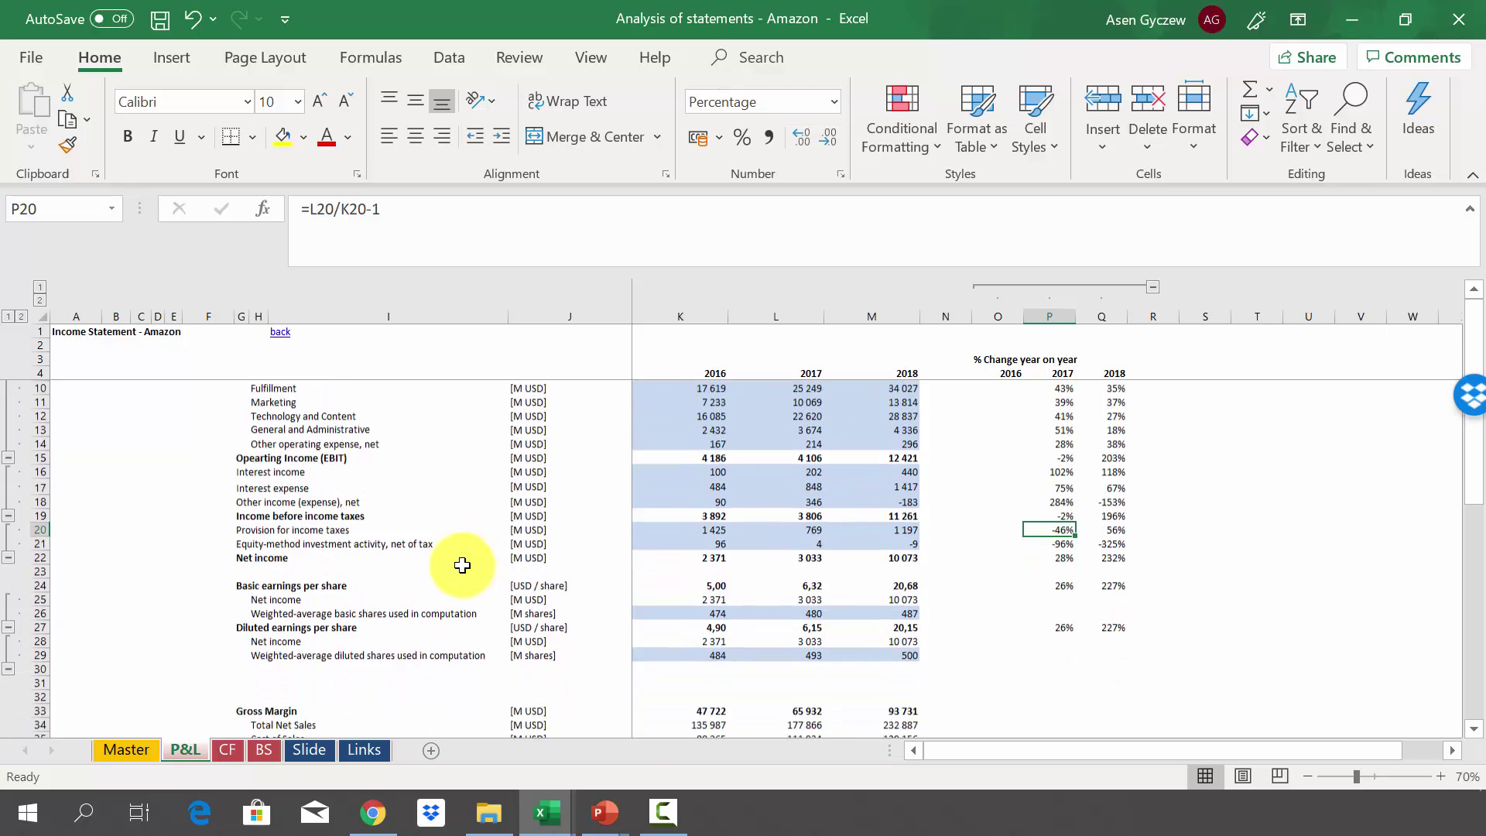
scroll(462, 565, "down", 2)
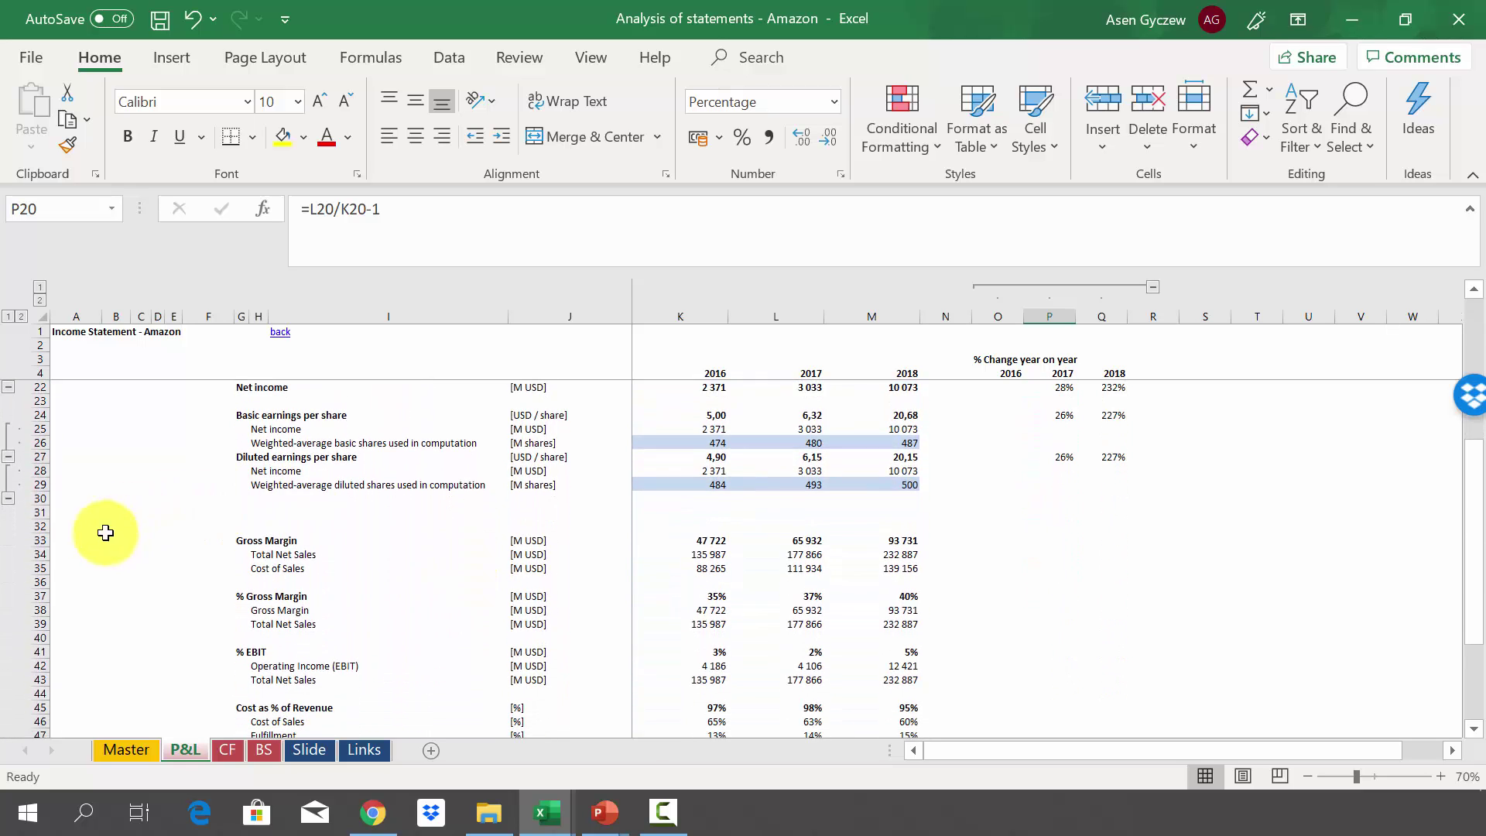
left_click(40, 540)
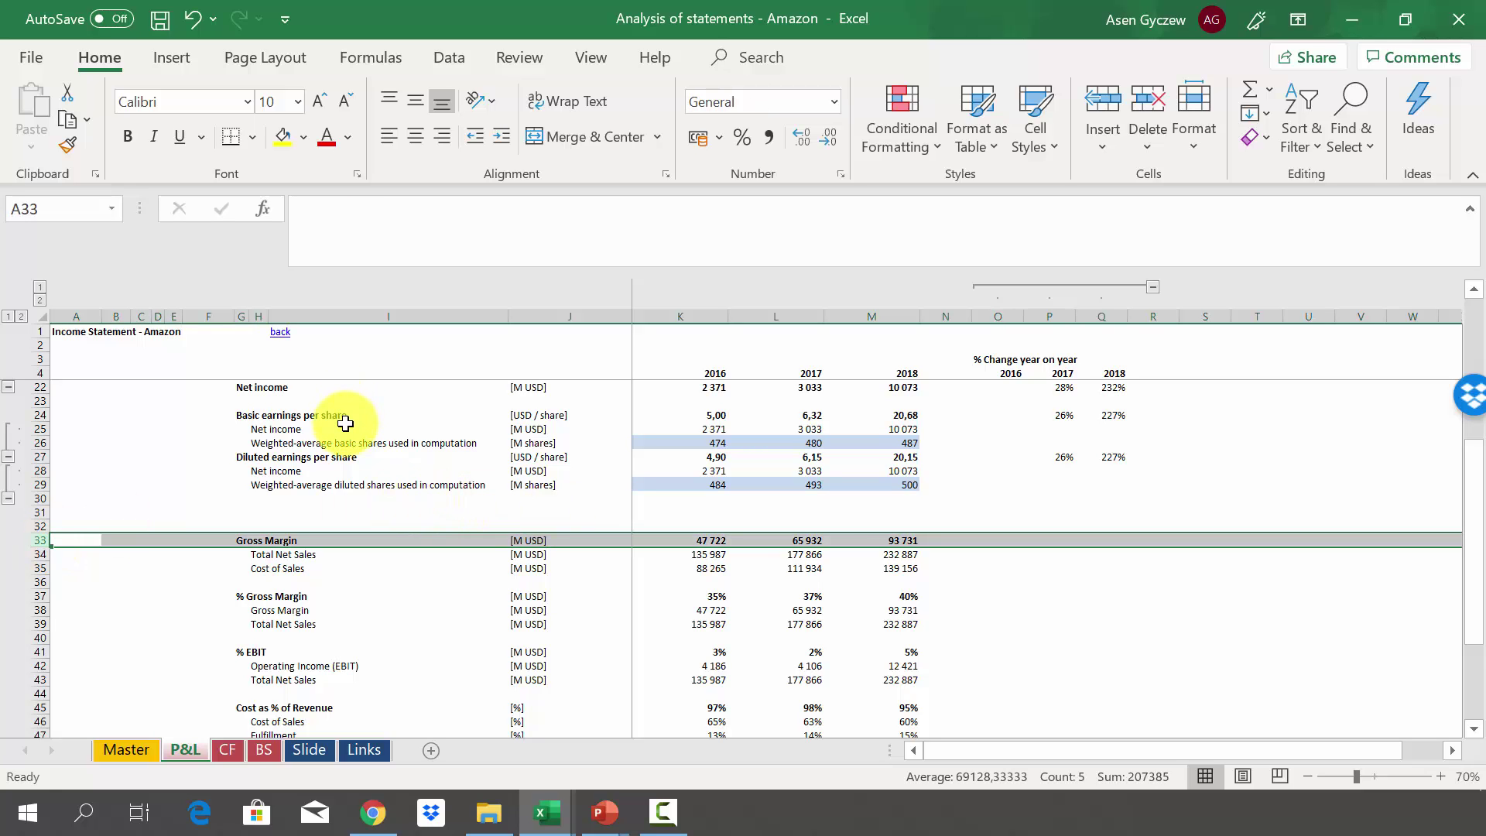
left_click(37, 555)
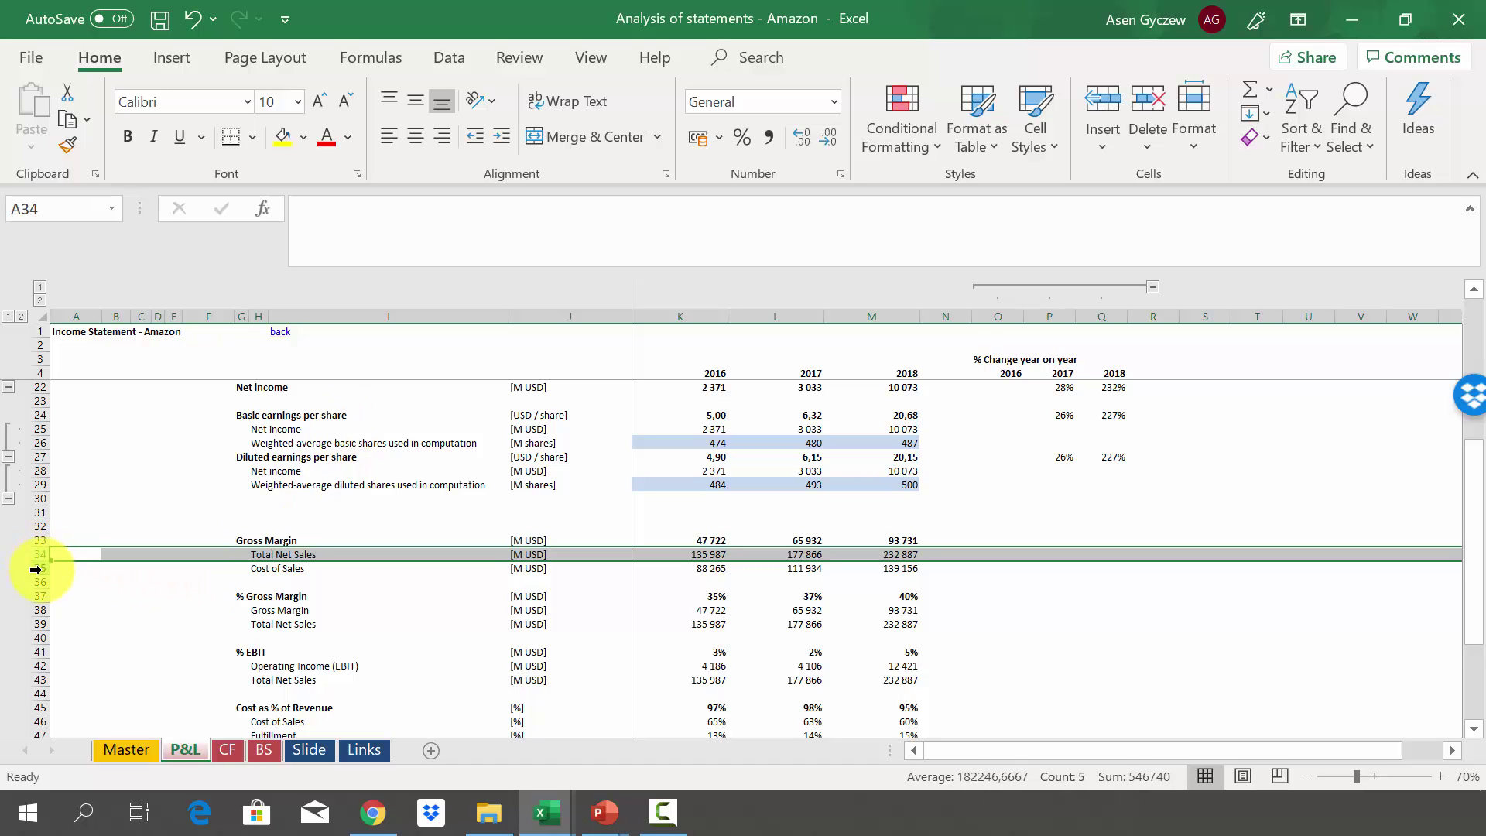
left_click(36, 570)
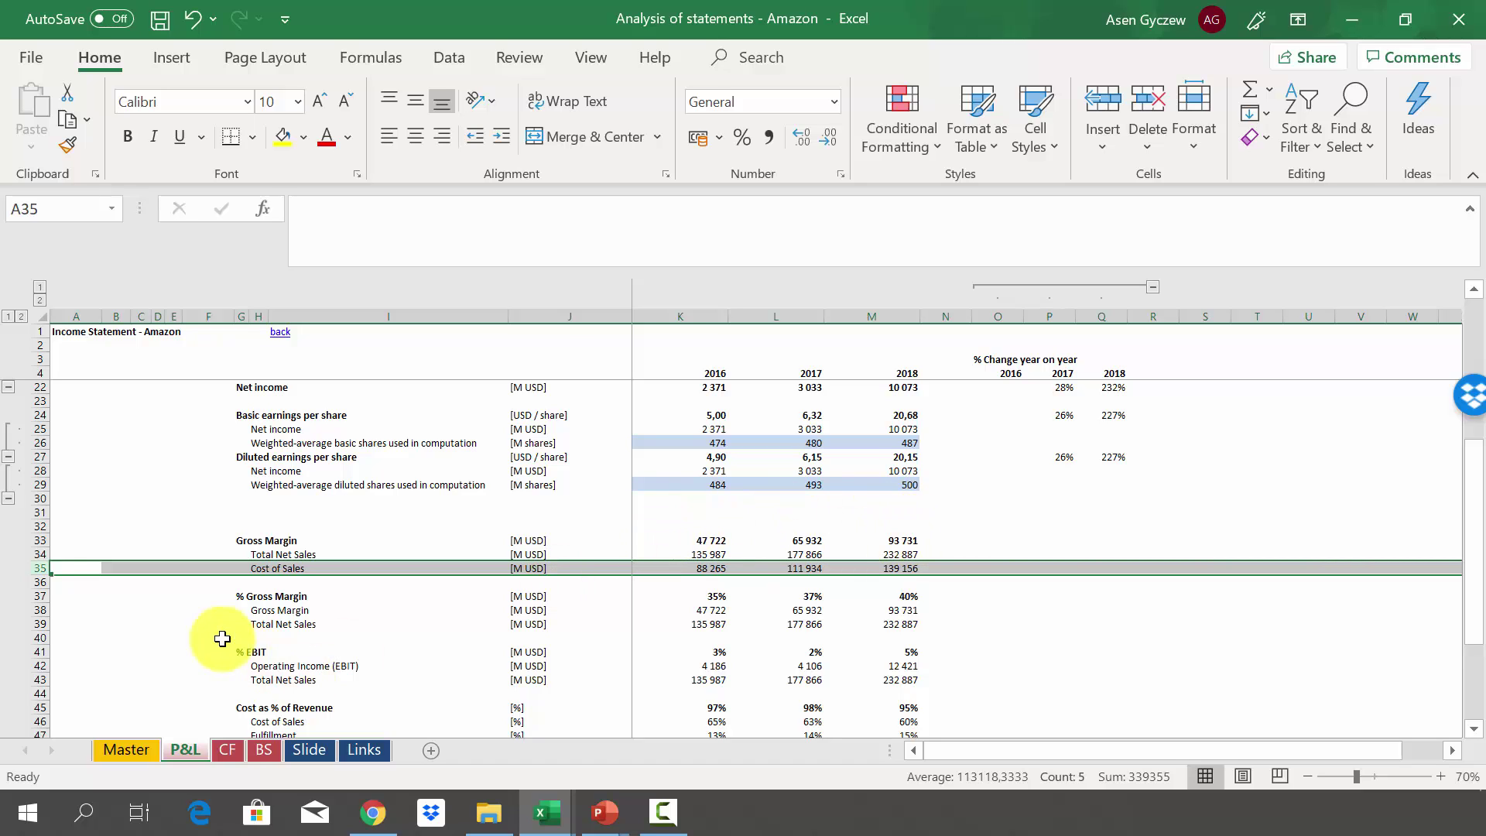
Compare the % Gross Margin of 2016 with that of 2018
left_click(42, 597)
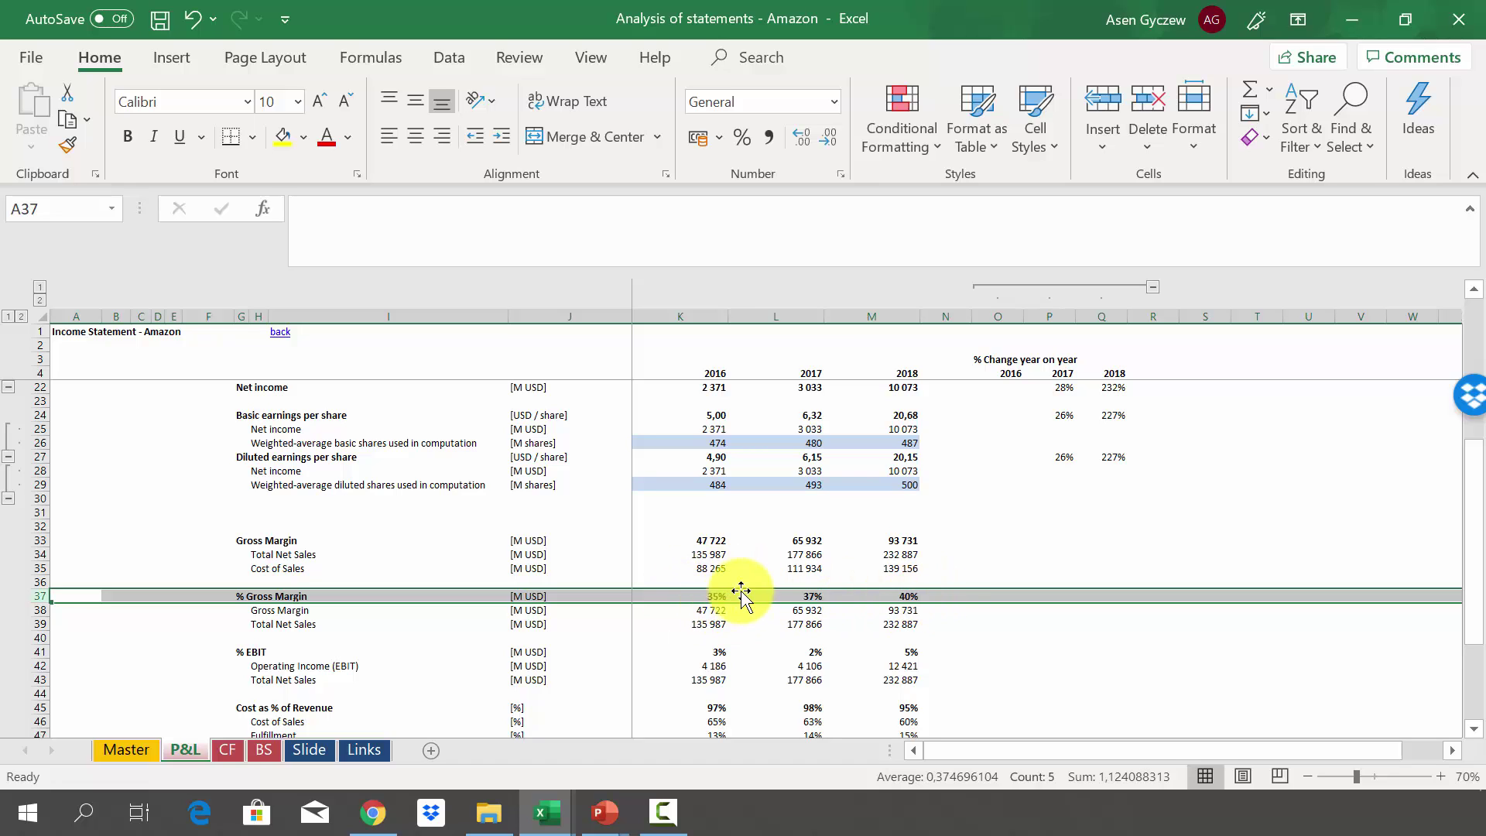
left_click(667, 598)
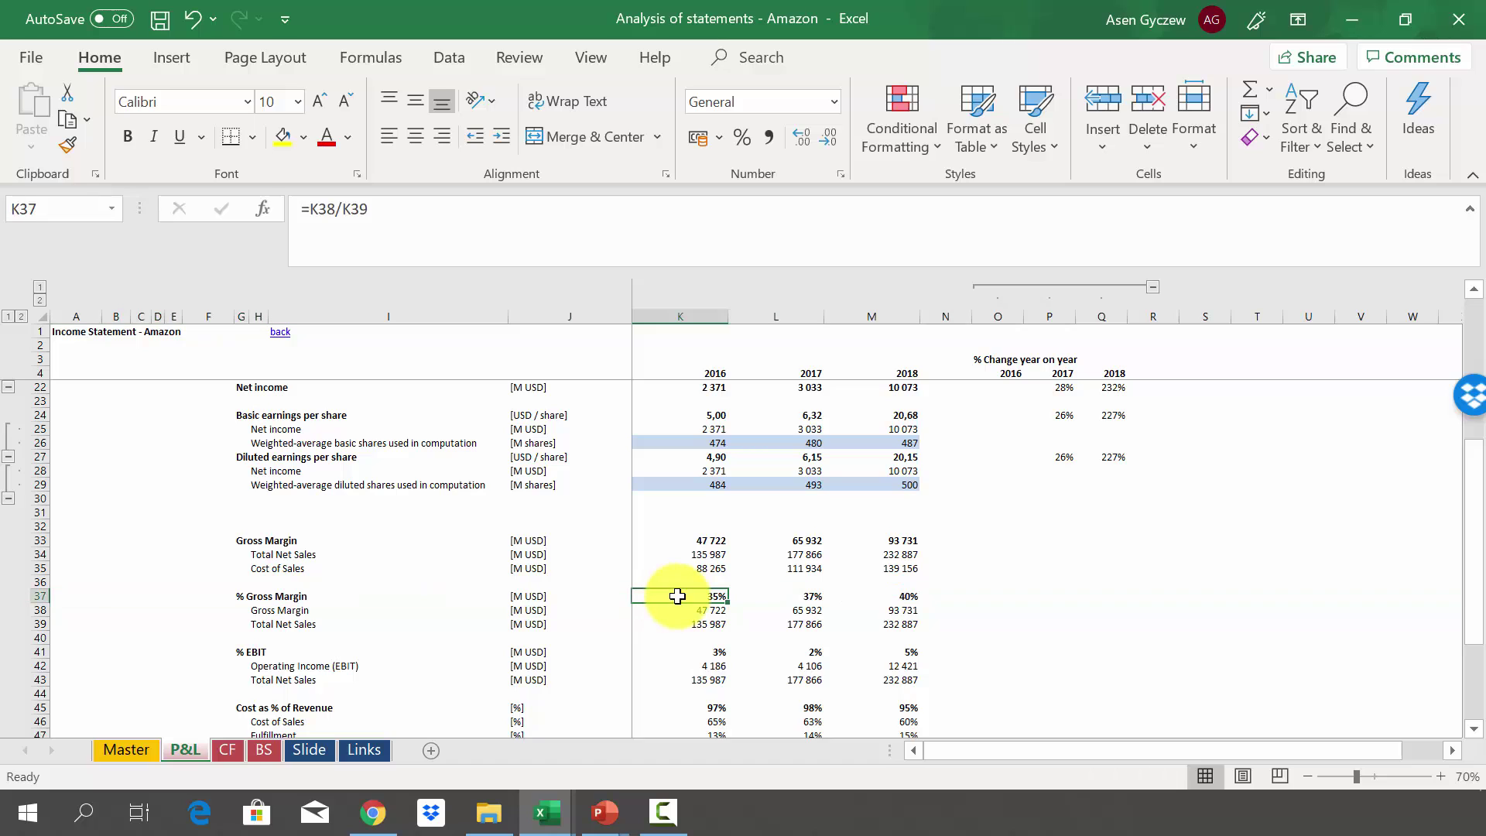
left_click(884, 596)
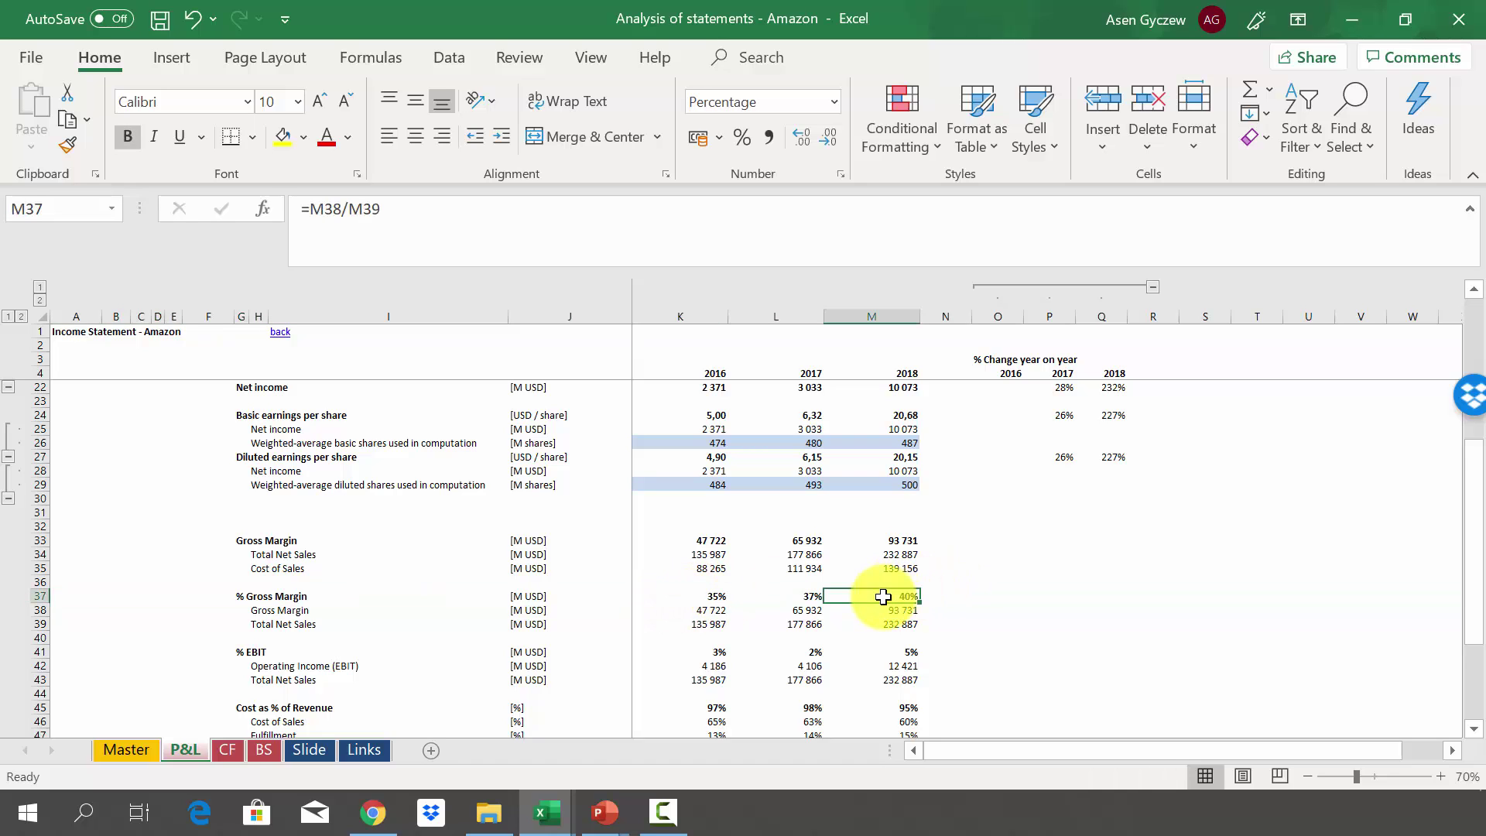
Examine % EBIT for 2016–2018, including the 2018 figure, and compare its trend with % Gross Margin
left_click(36, 654)
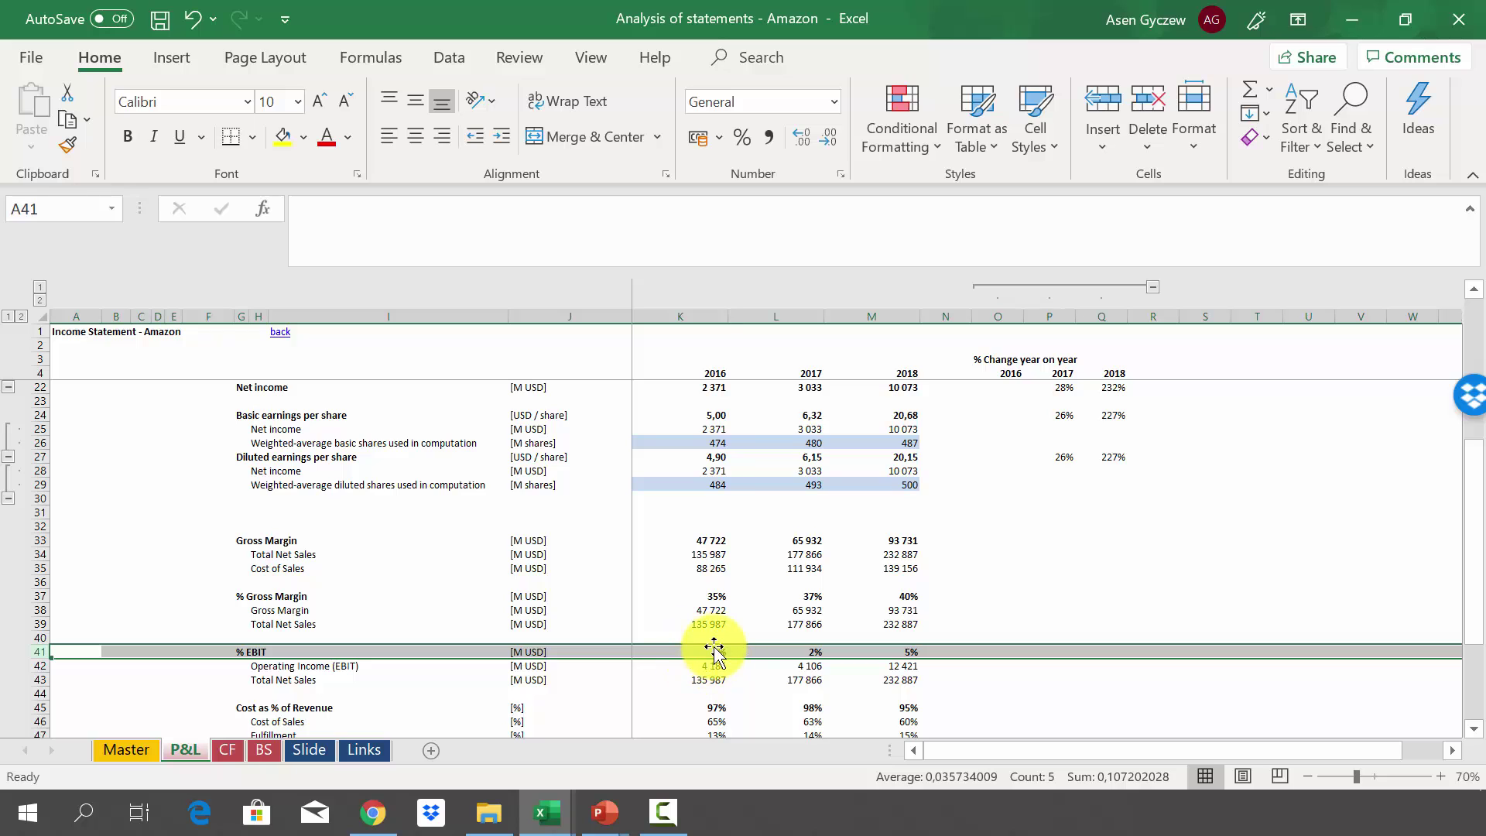
left_click(890, 652)
scroll(890, 653, "down", 3)
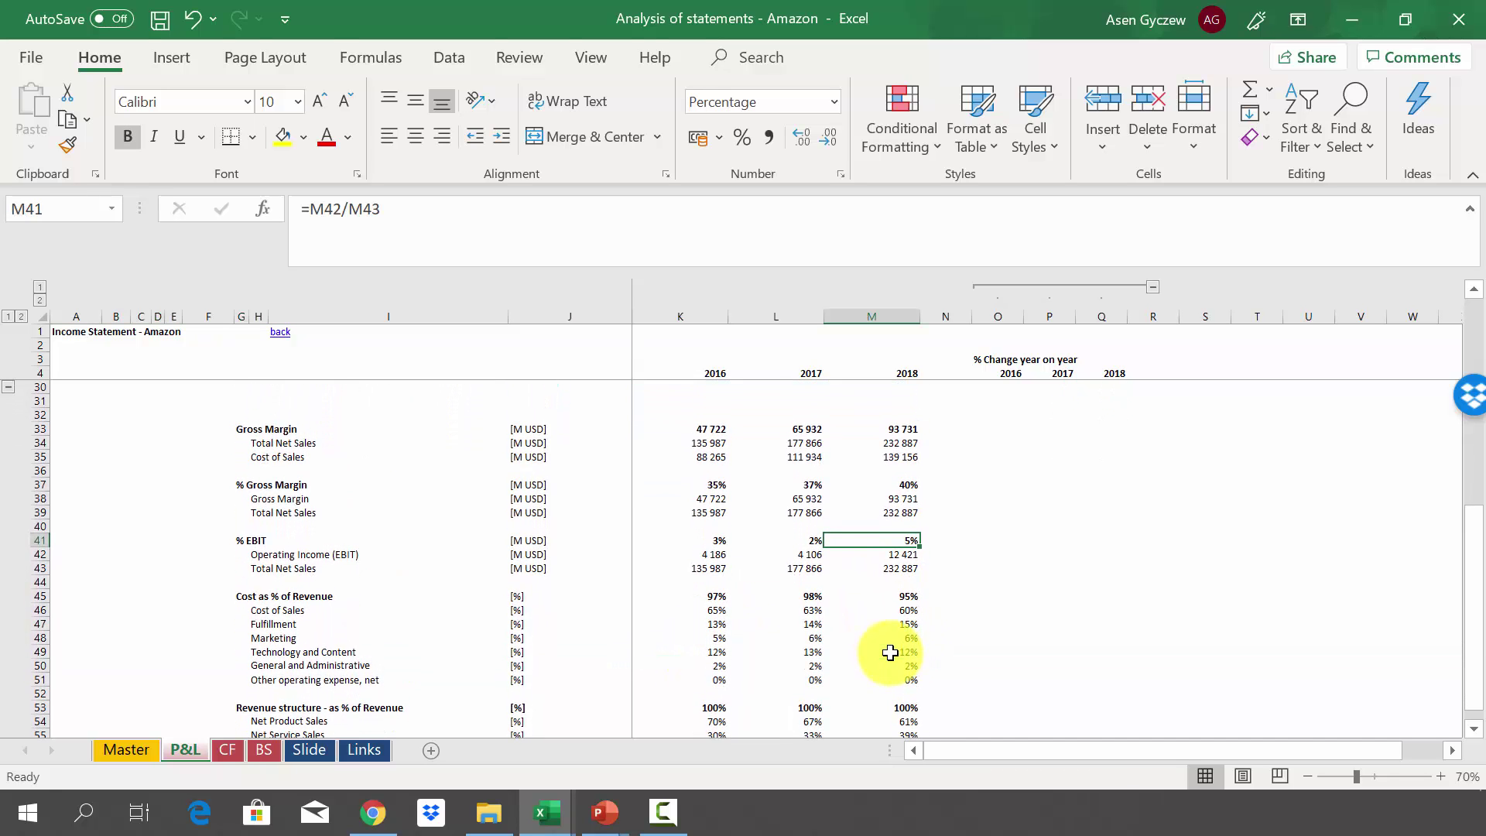
left_click(37, 484)
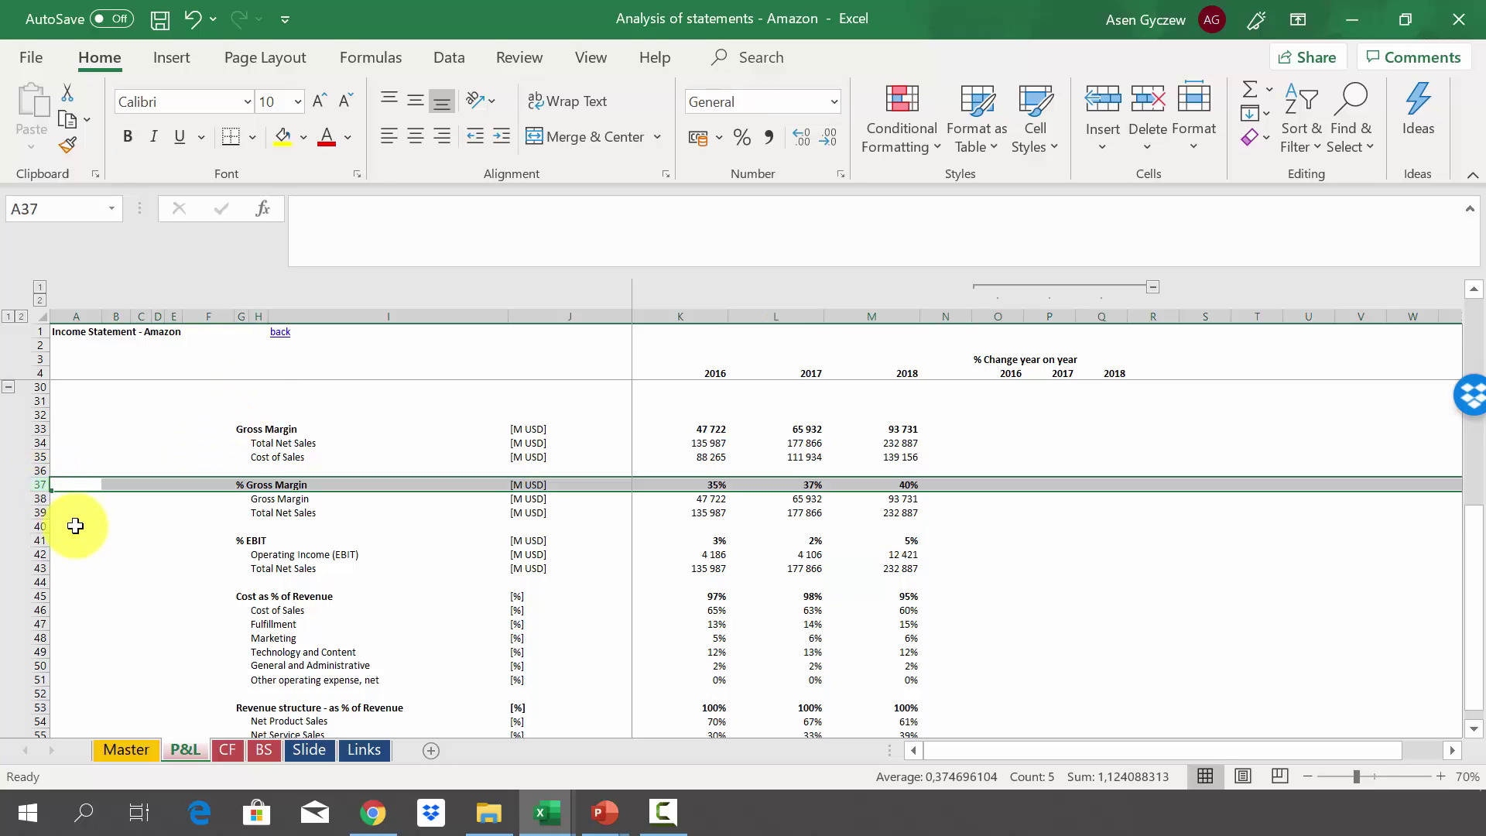
left_click(39, 540)
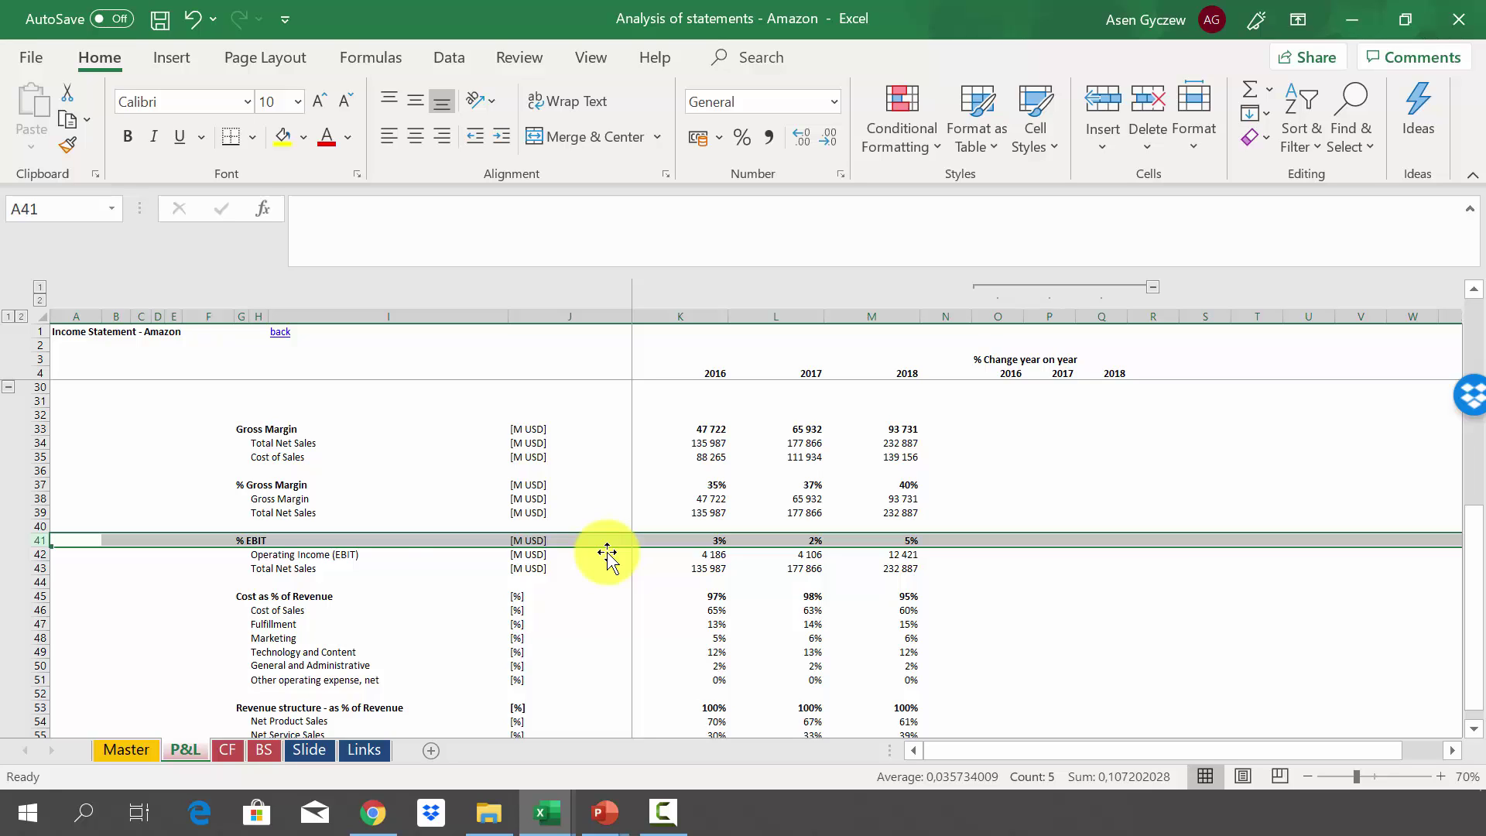
Examine Cost as % of Revenue by category: Cost of Sales, Fulfillment, Marketing, and Technology and Content
left_click(31, 596)
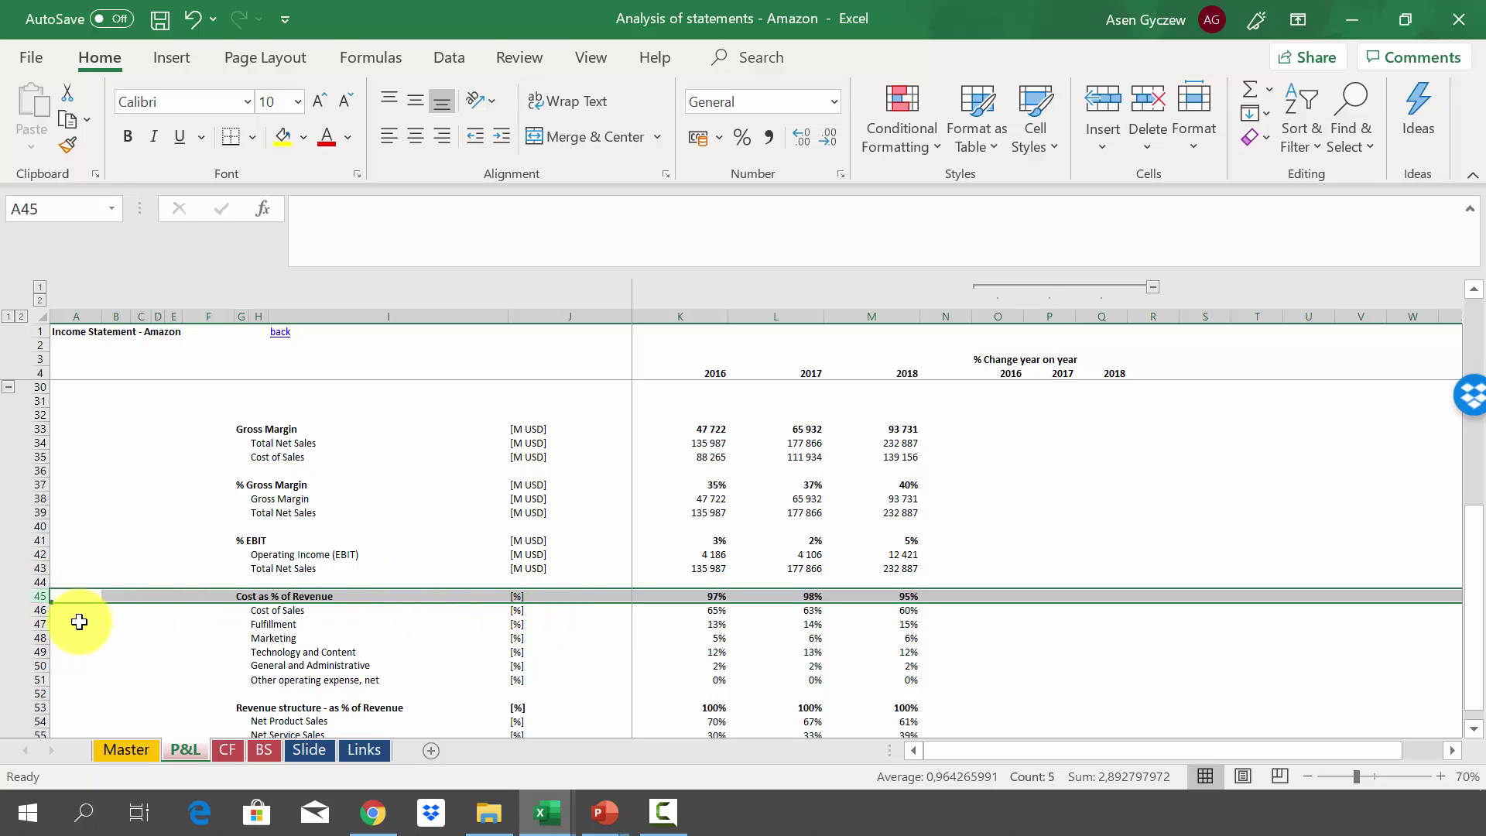
left_click(34, 611)
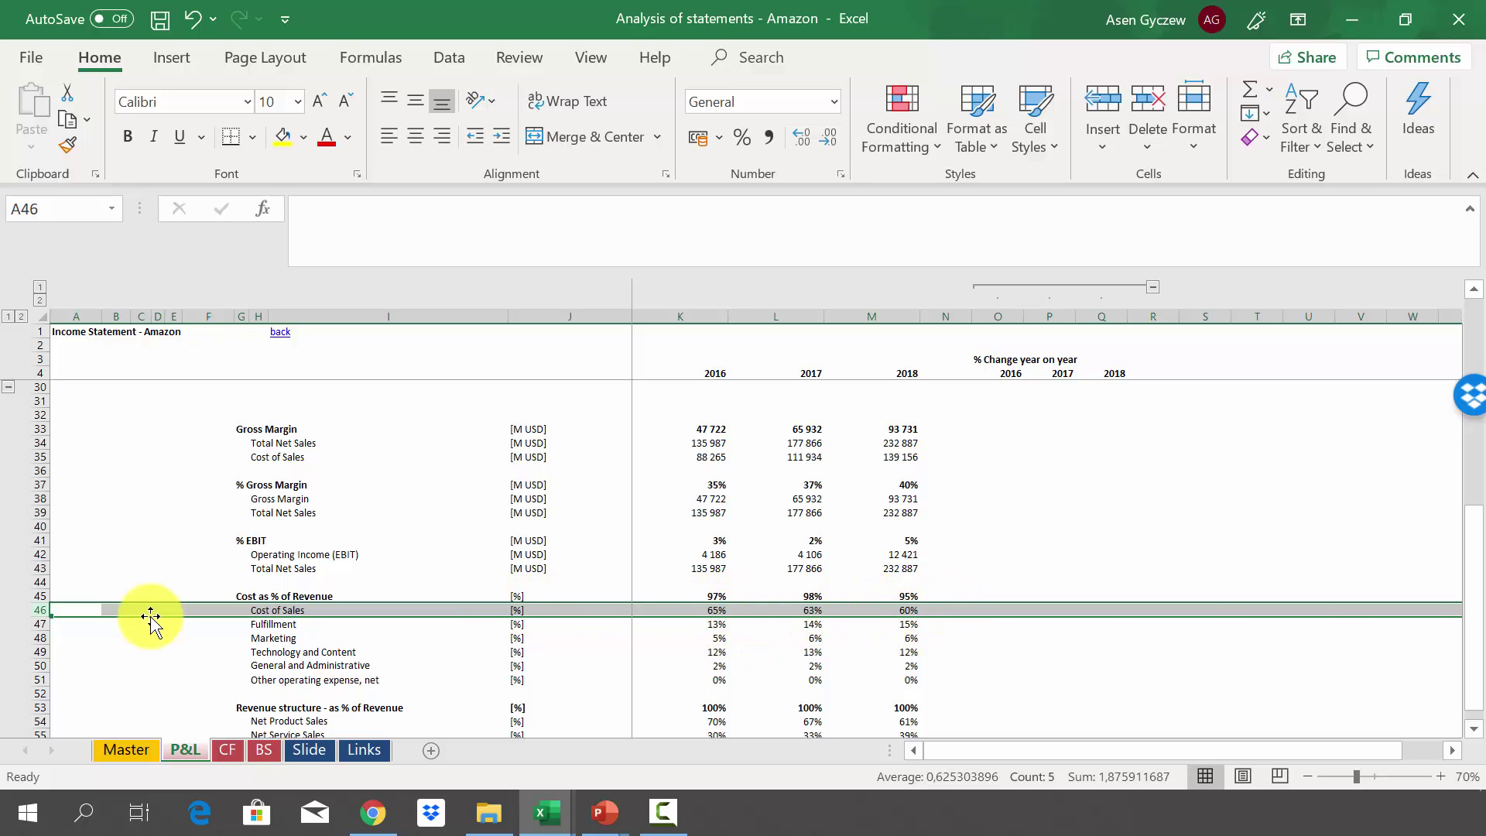
left_click(36, 624)
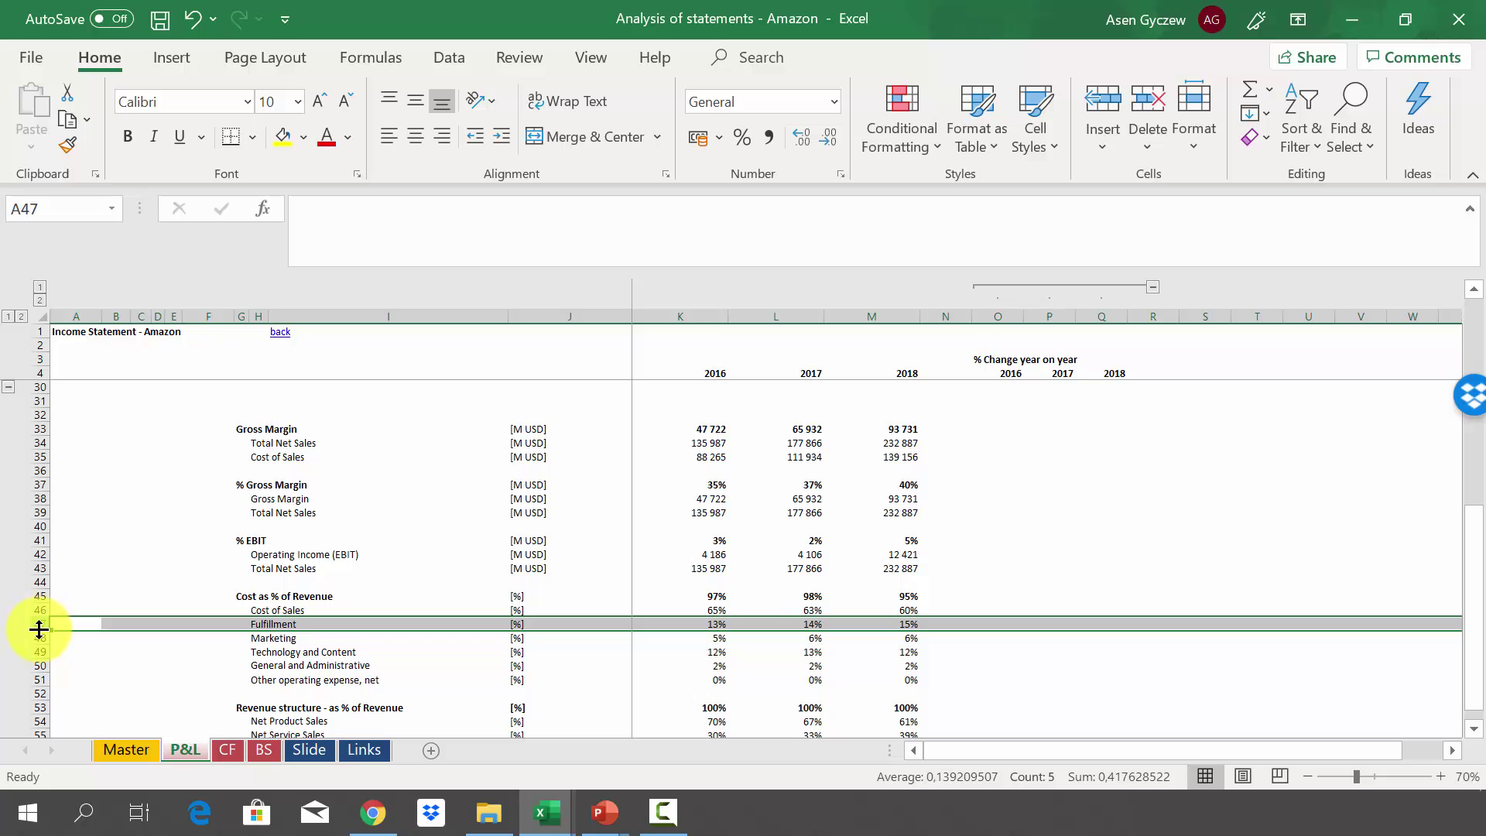
left_click(35, 638)
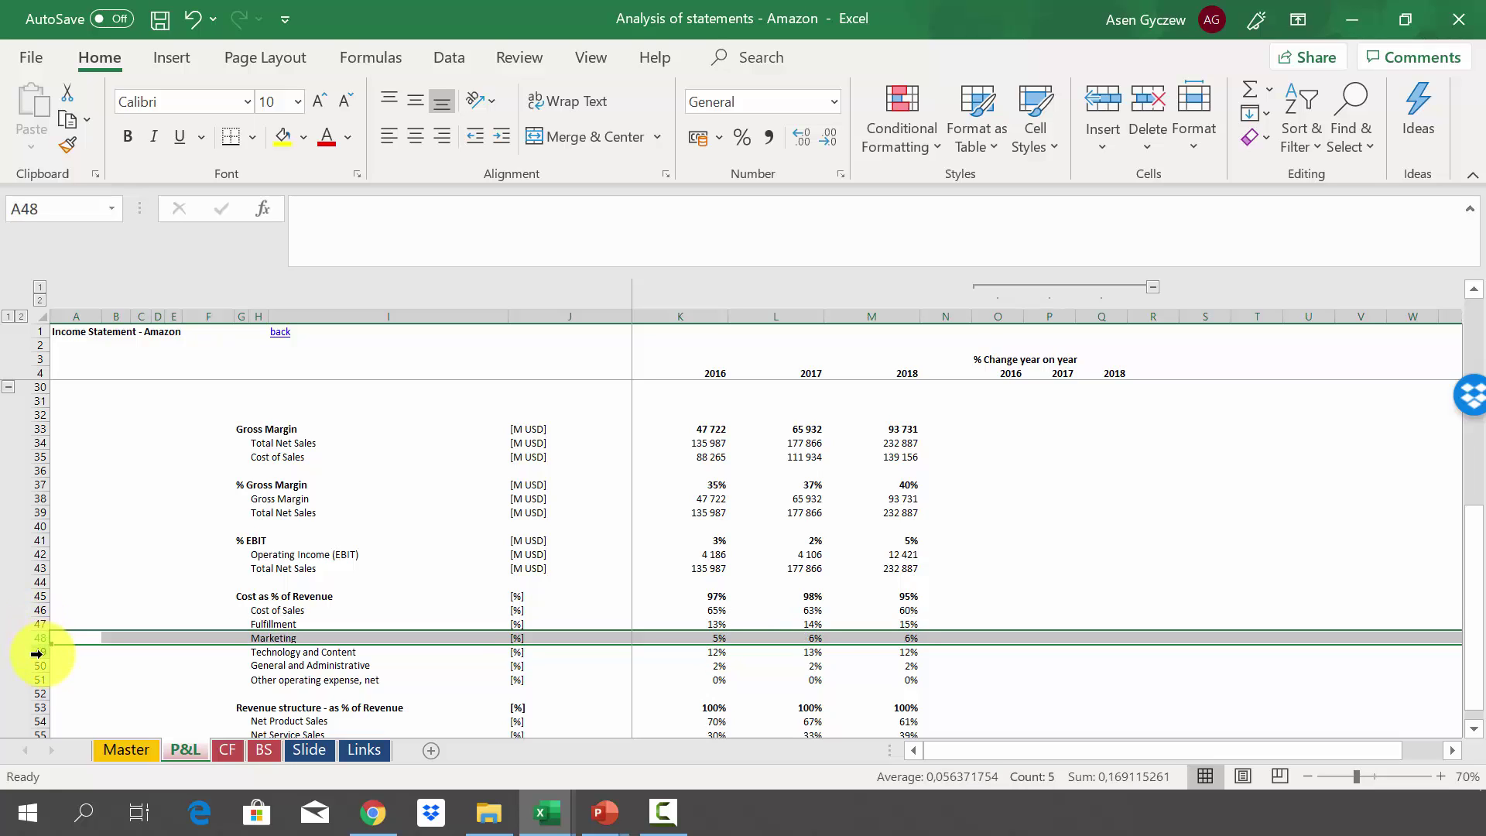
left_click(37, 653)
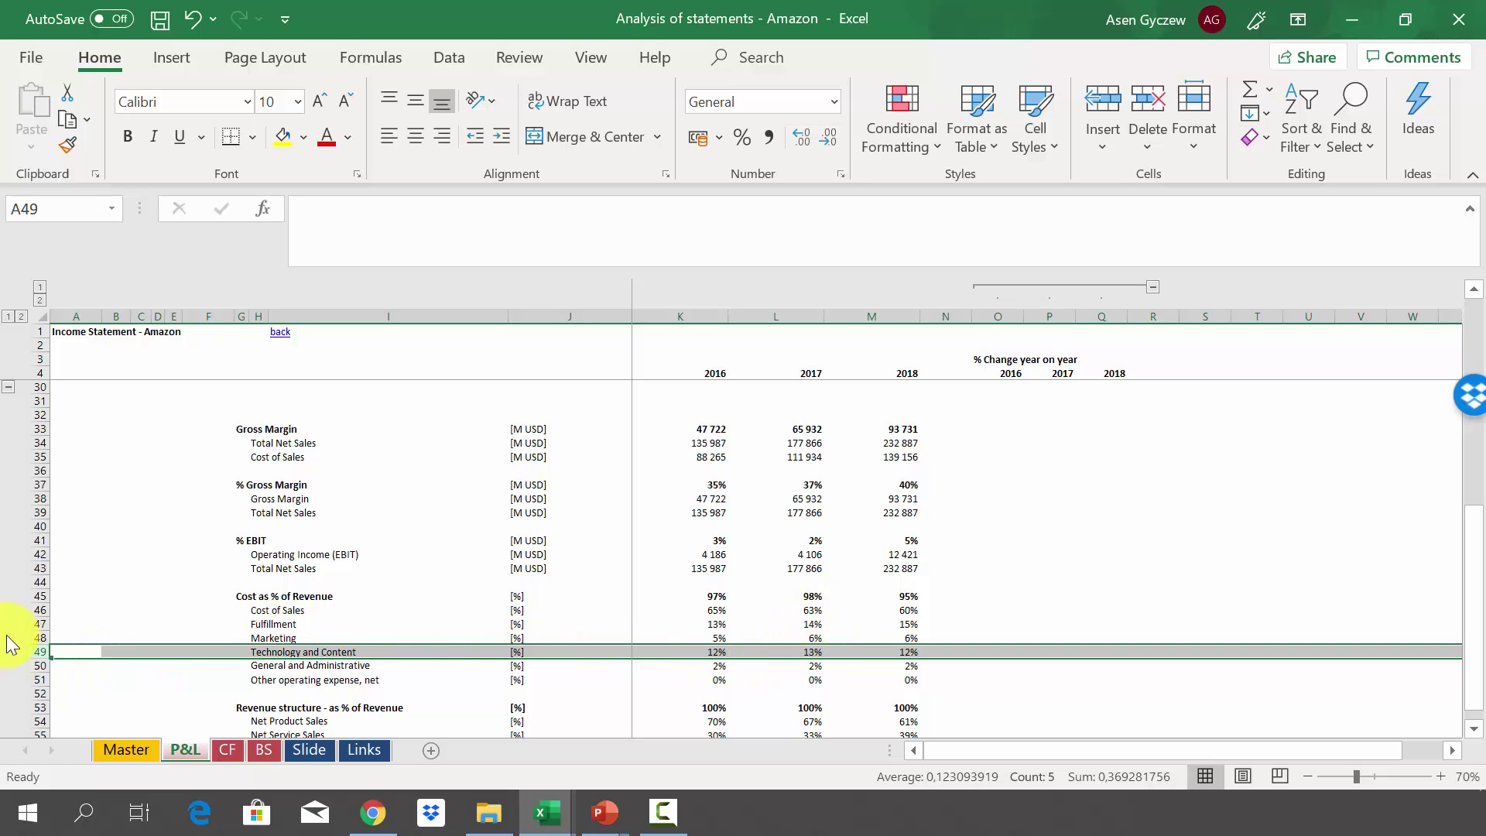
left_click(779, 612)
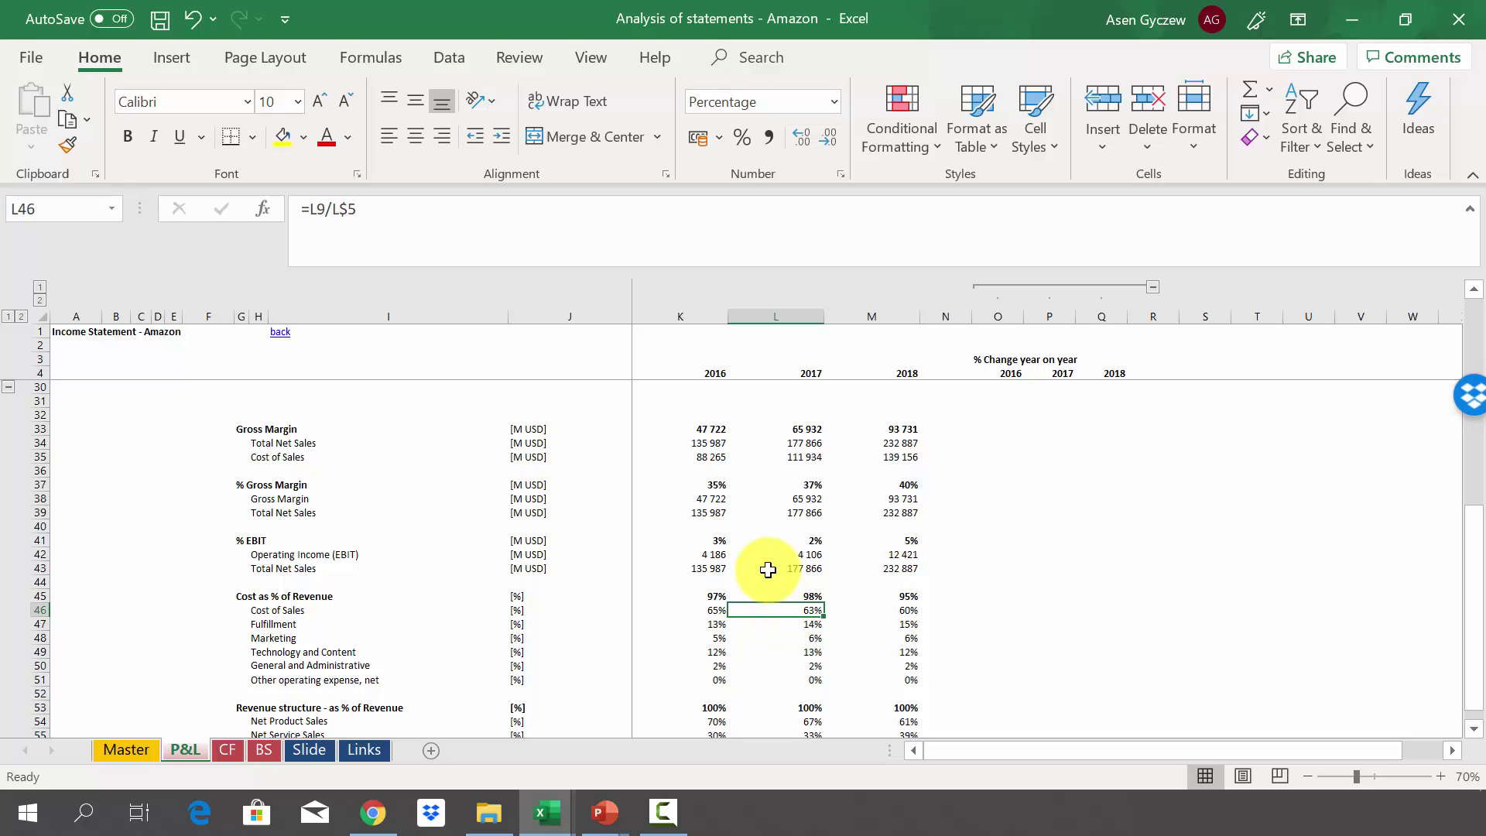
left_click(49, 609)
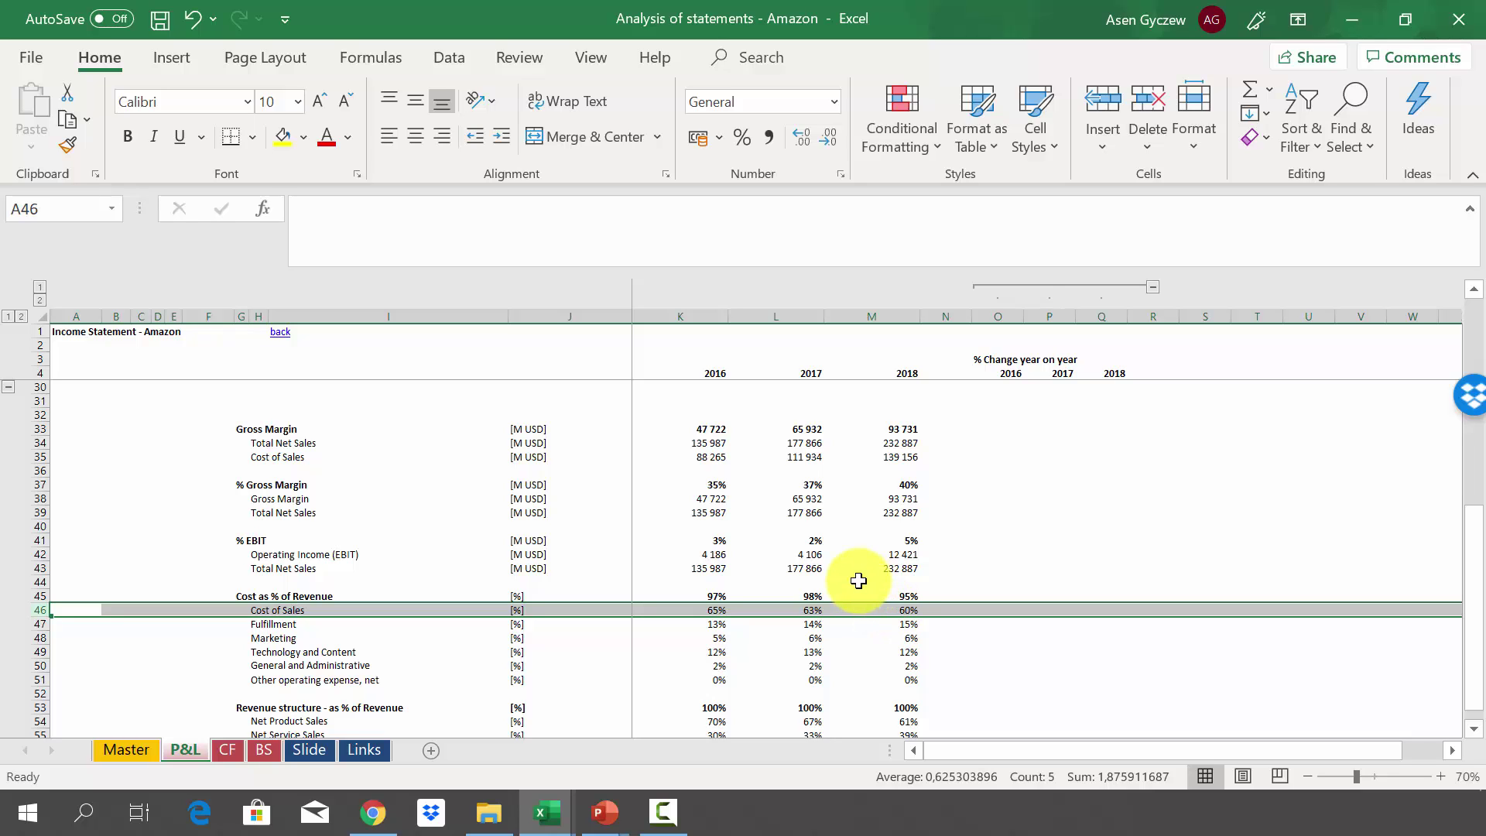
Examine the revenue structure, comparing the shares of Net Product Sales and Net Service Sales from 2016 to 2018
scroll(859, 580, "down", 1)
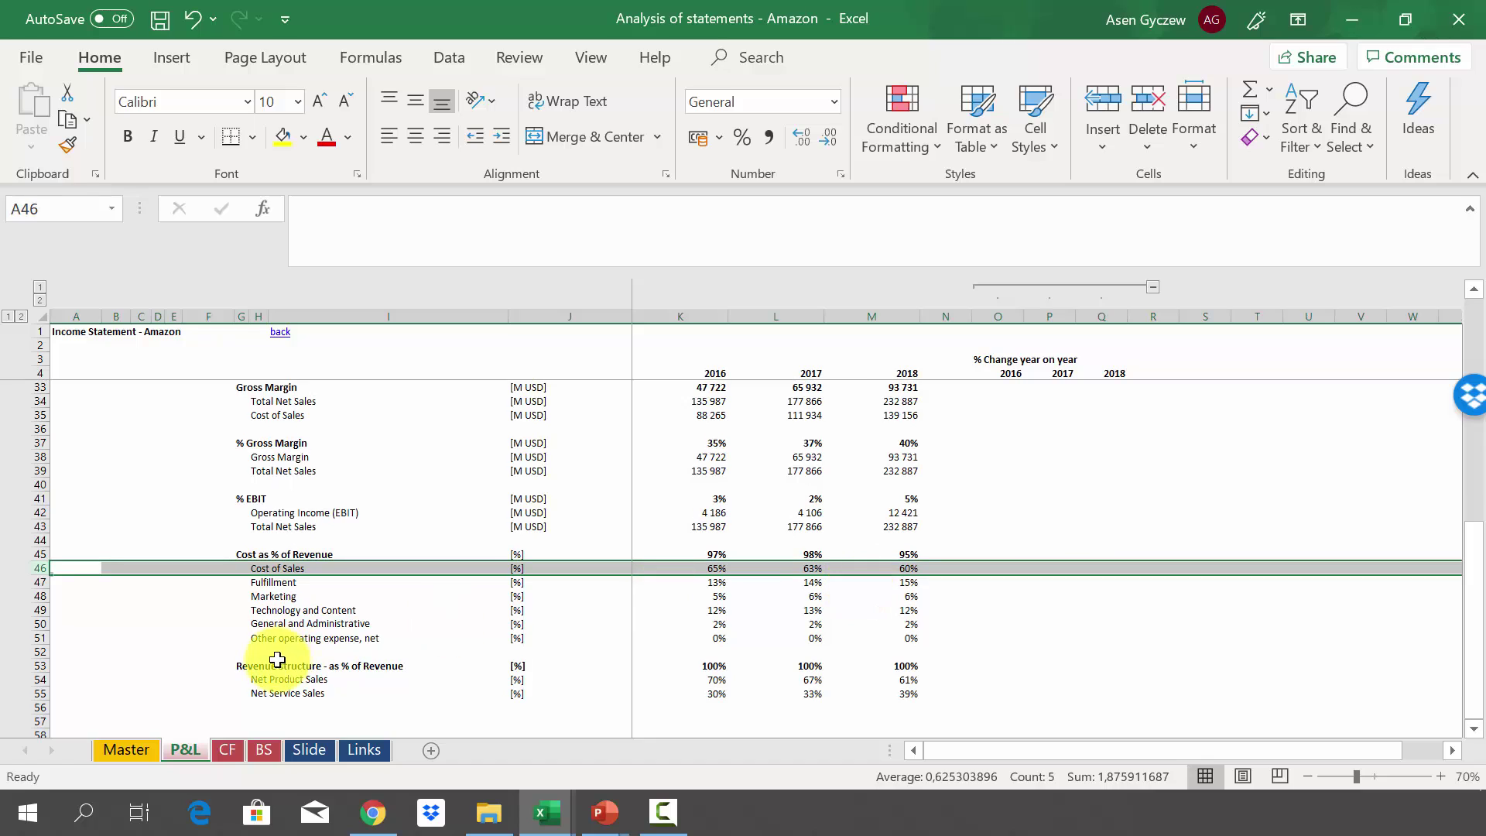
left_click(272, 664)
left_click(34, 664)
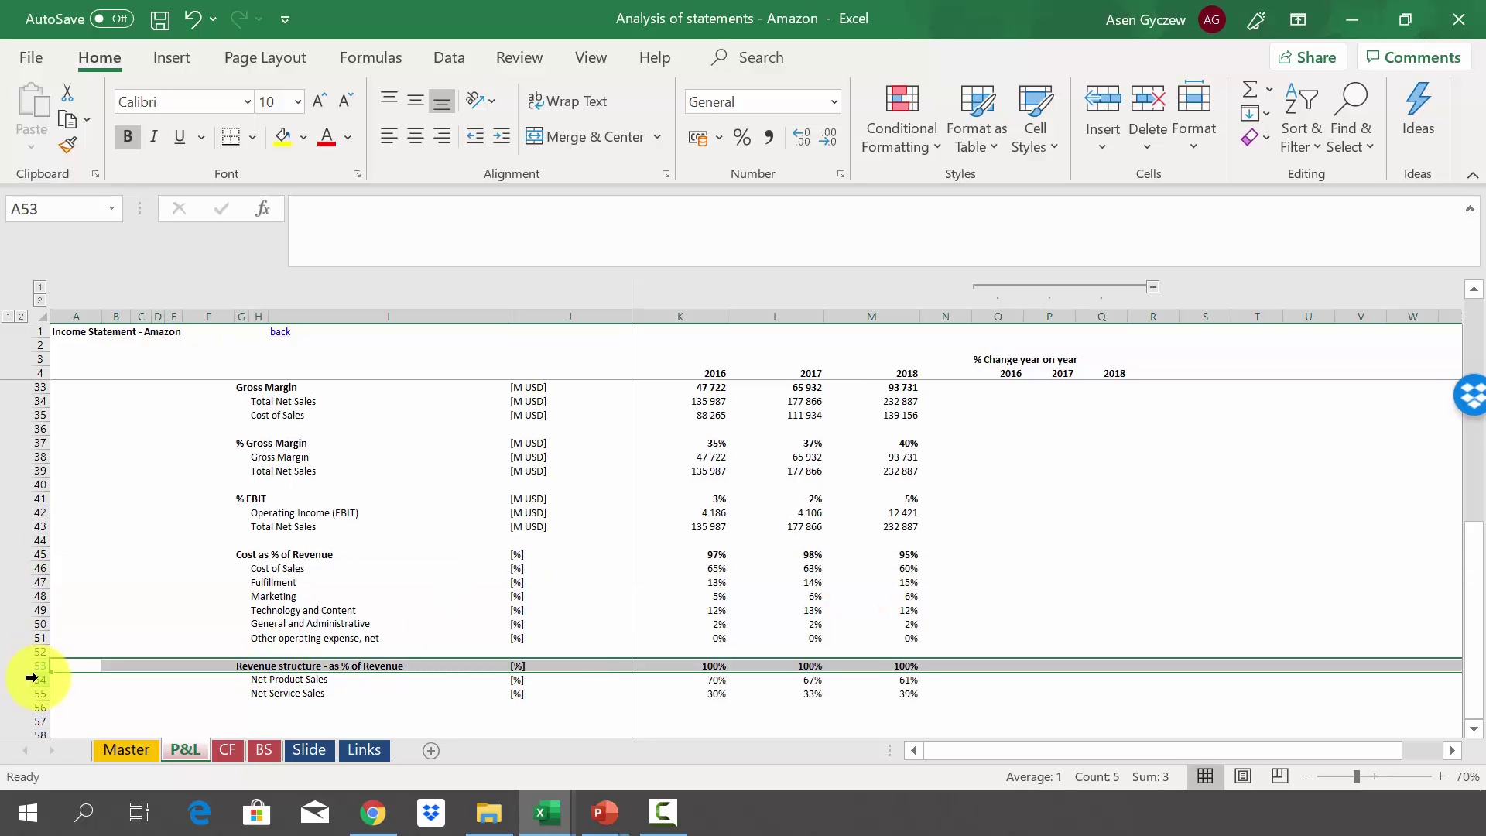
left_click(32, 679)
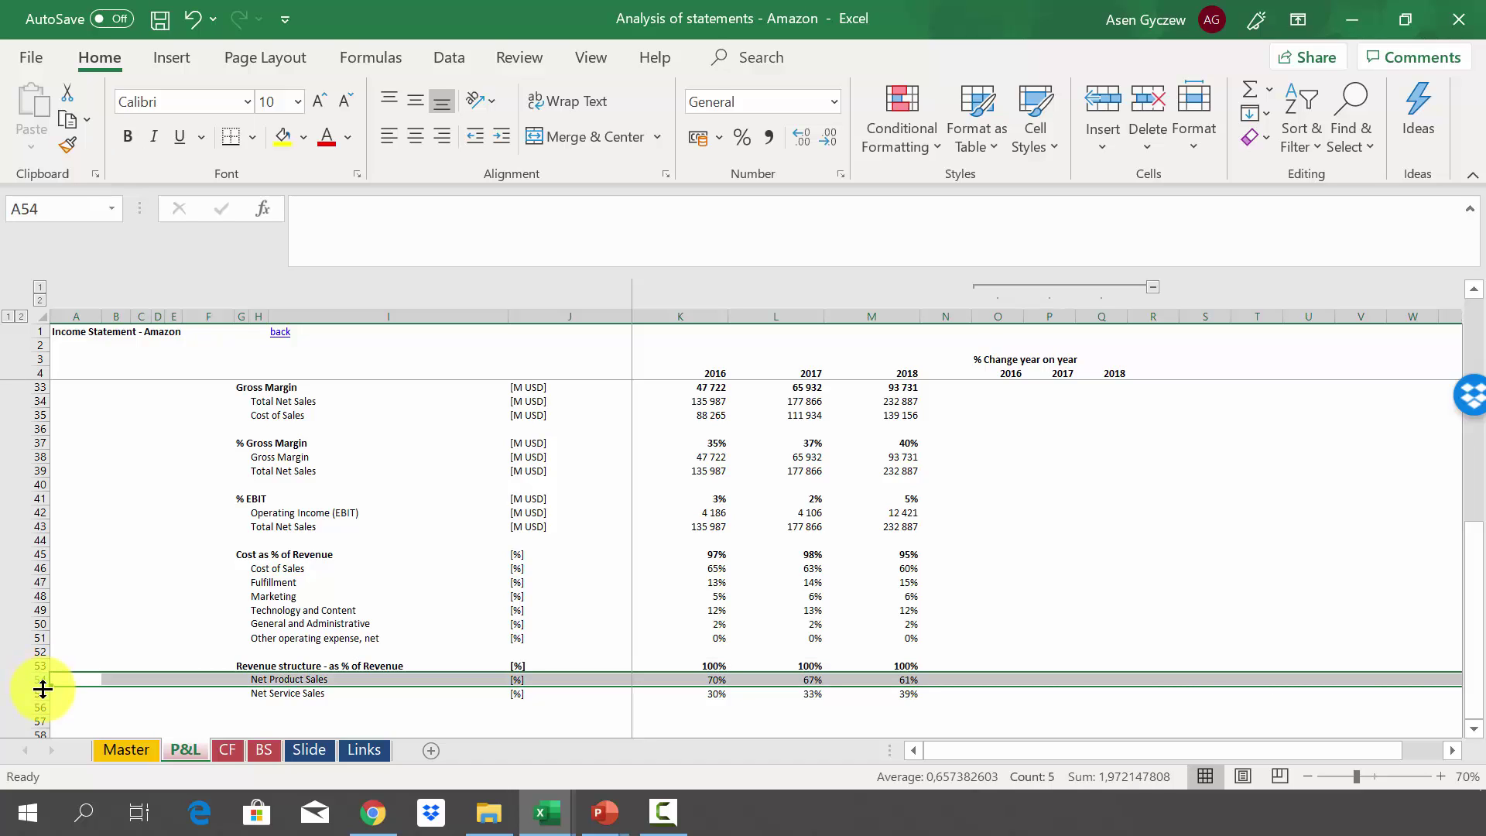
left_click(35, 696)
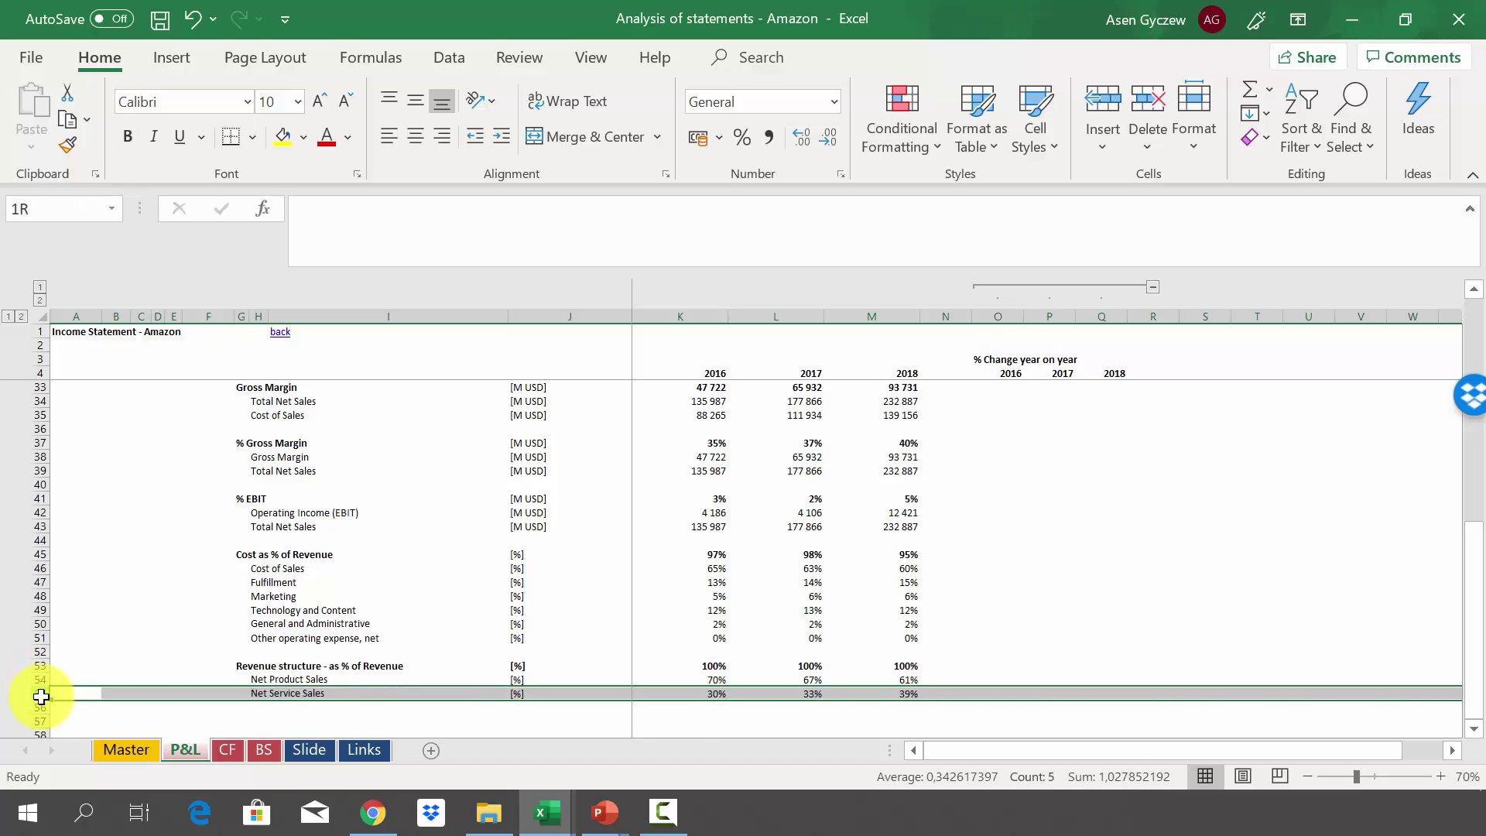
left_click(680, 677)
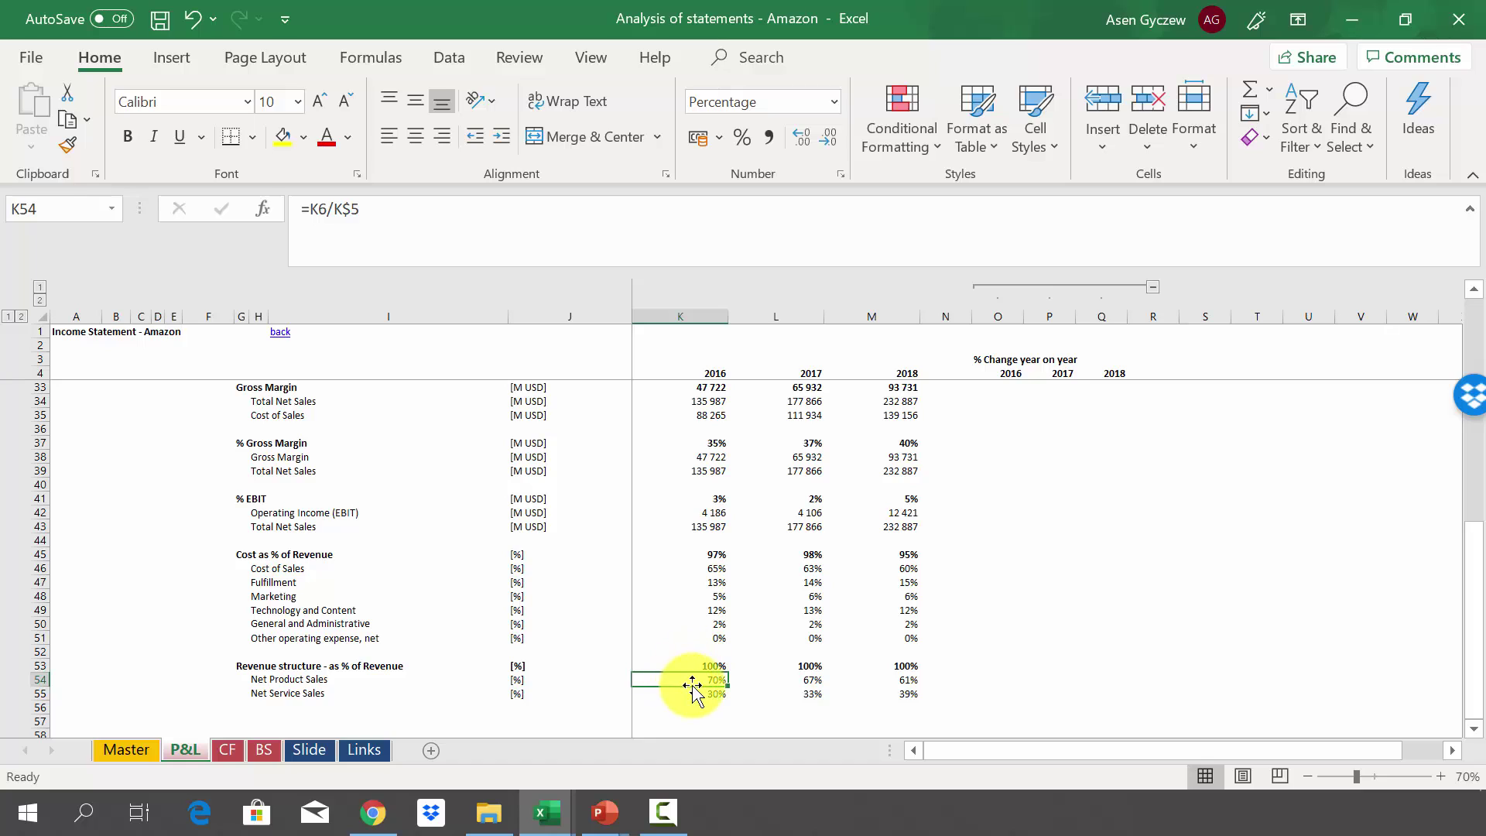
left_click(35, 679)
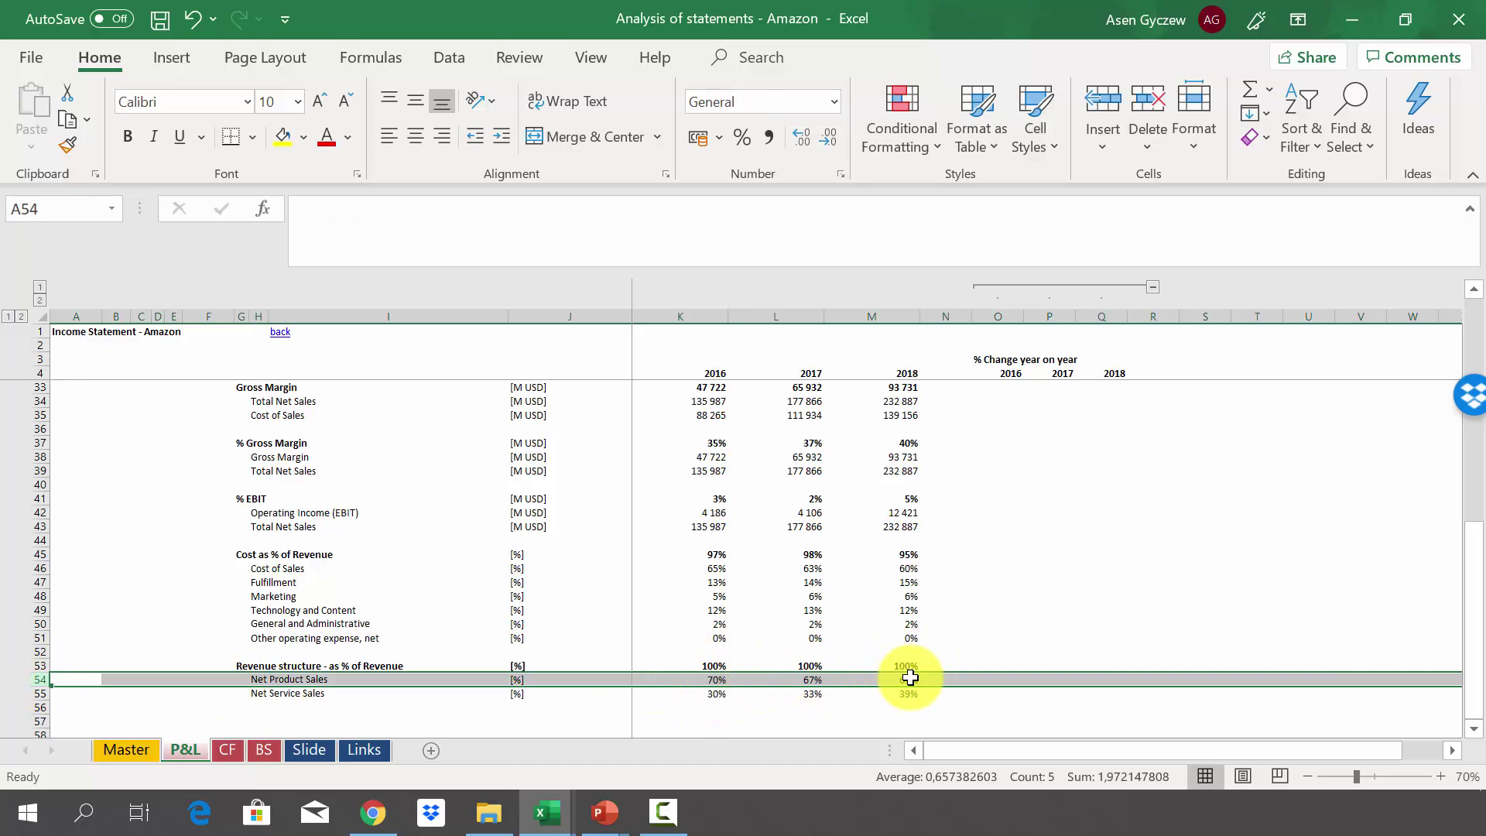
left_click(681, 691)
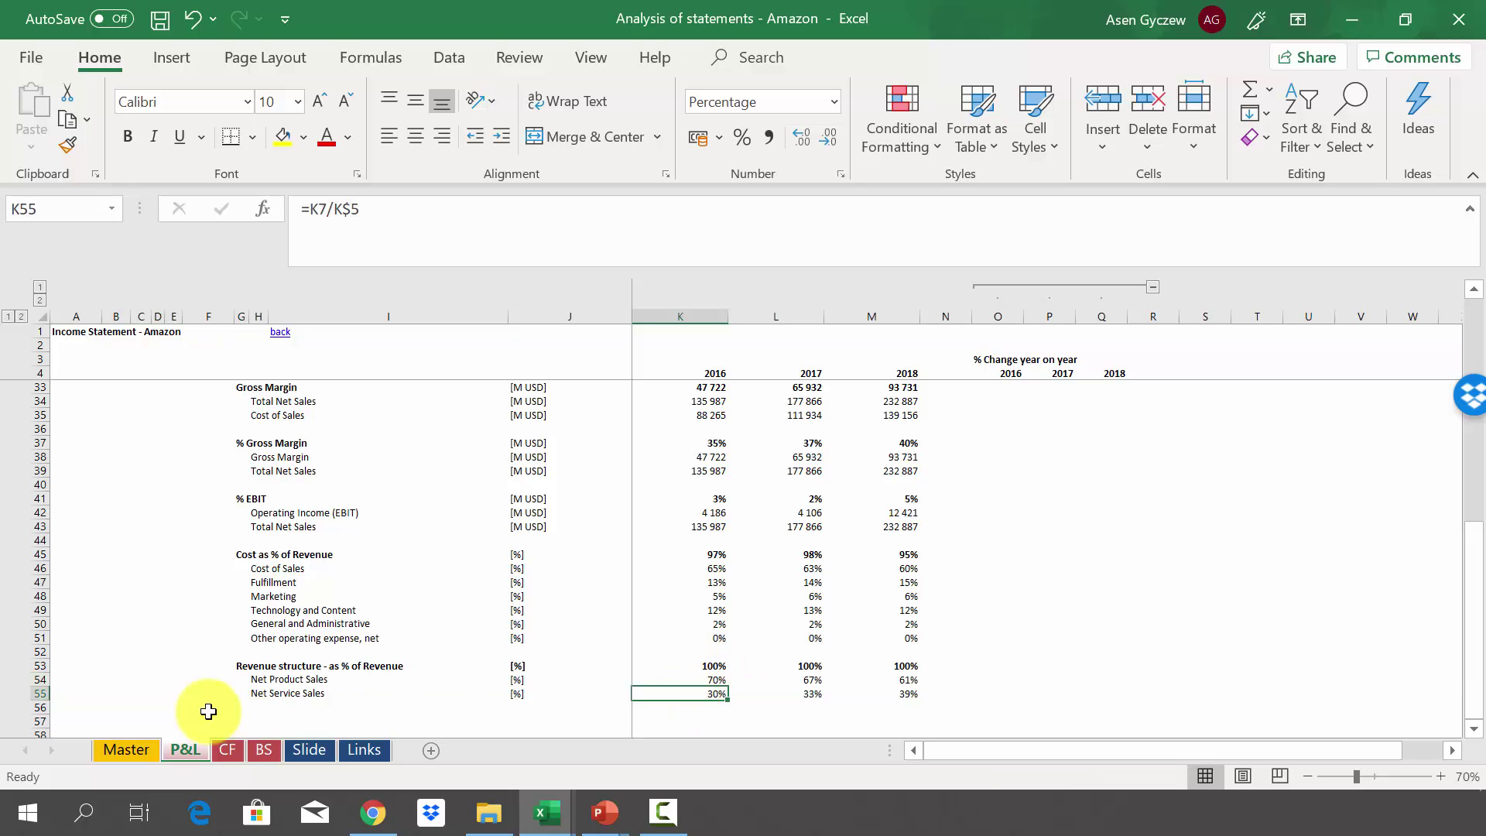
left_click(40, 694)
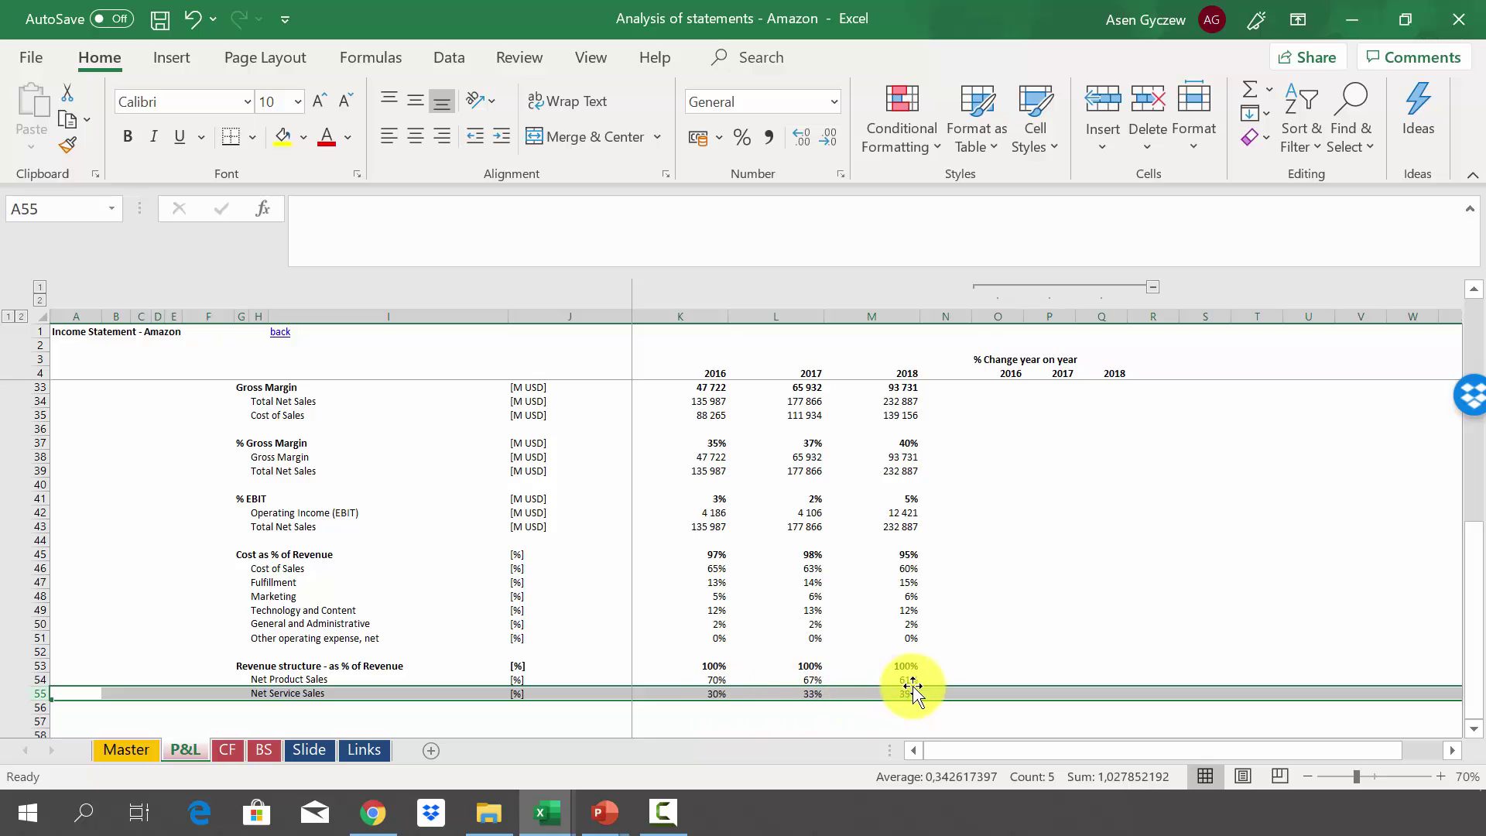
left_click(930, 663)
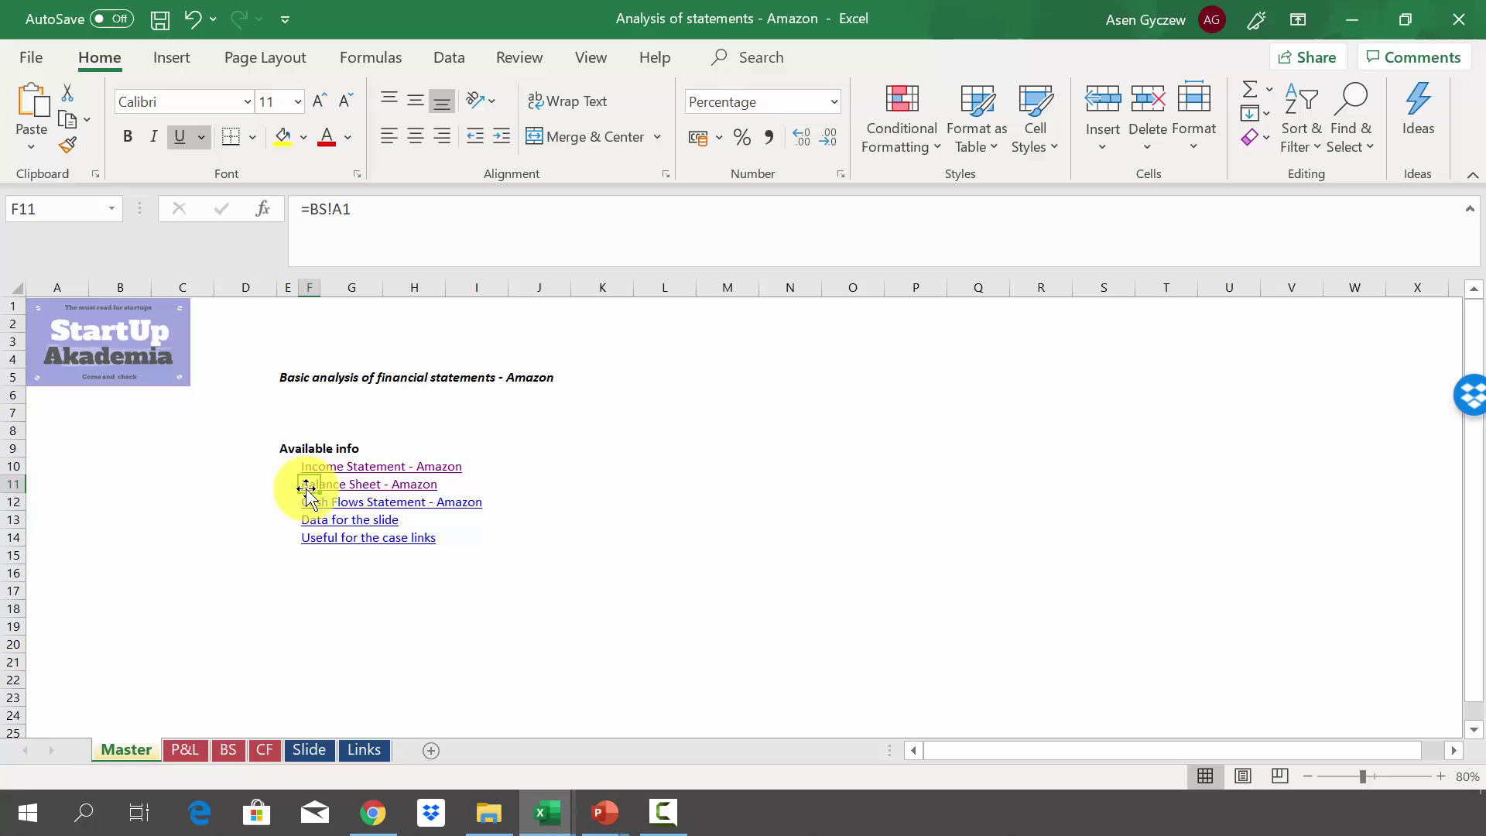
Open Amazon's Balance Sheet from the Master sheet's list and look over its 2016, 2017 and 2018 columns
left_click(307, 484)
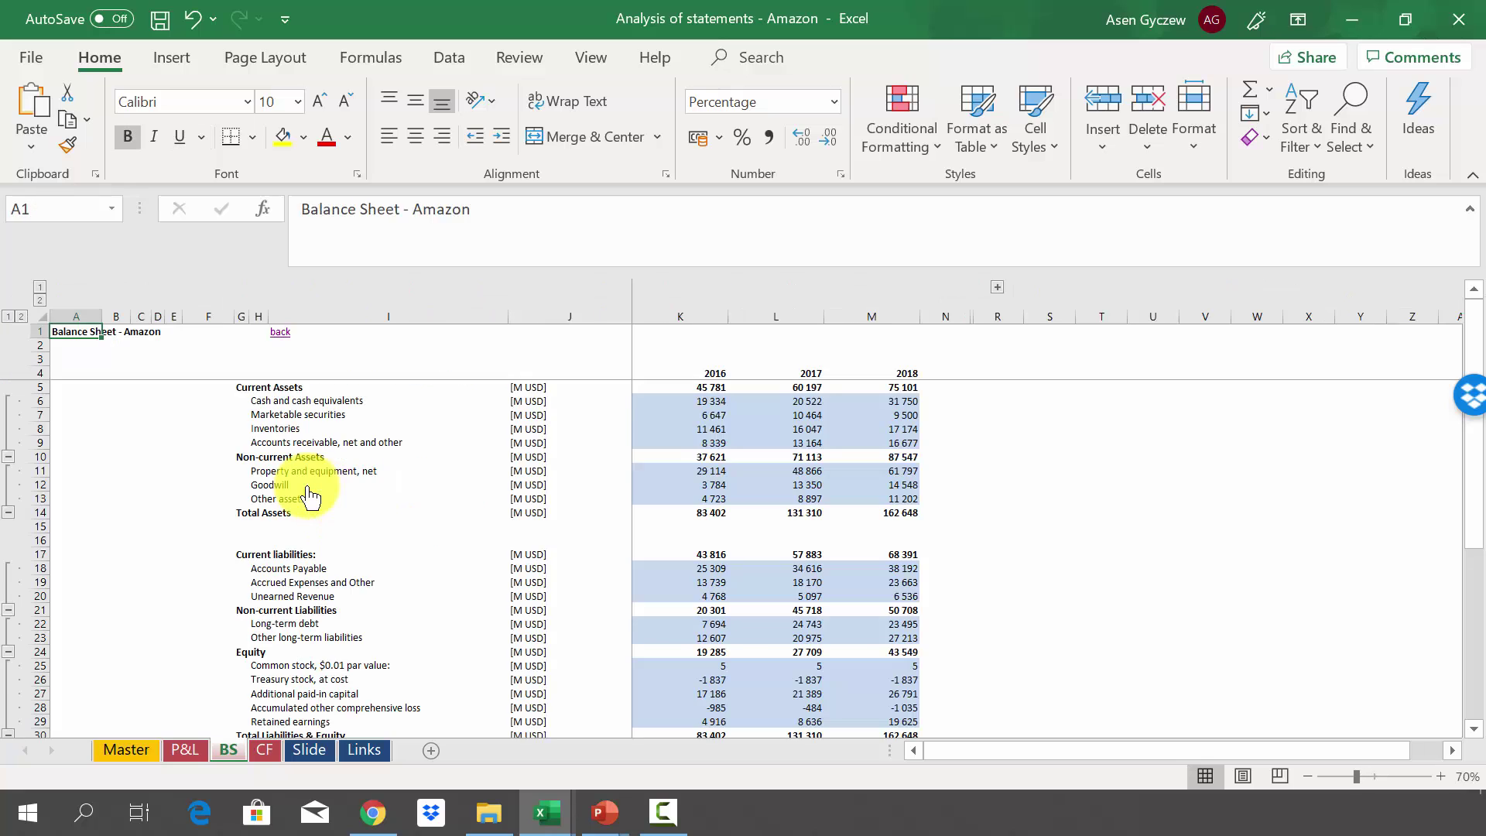
left_click(608, 429)
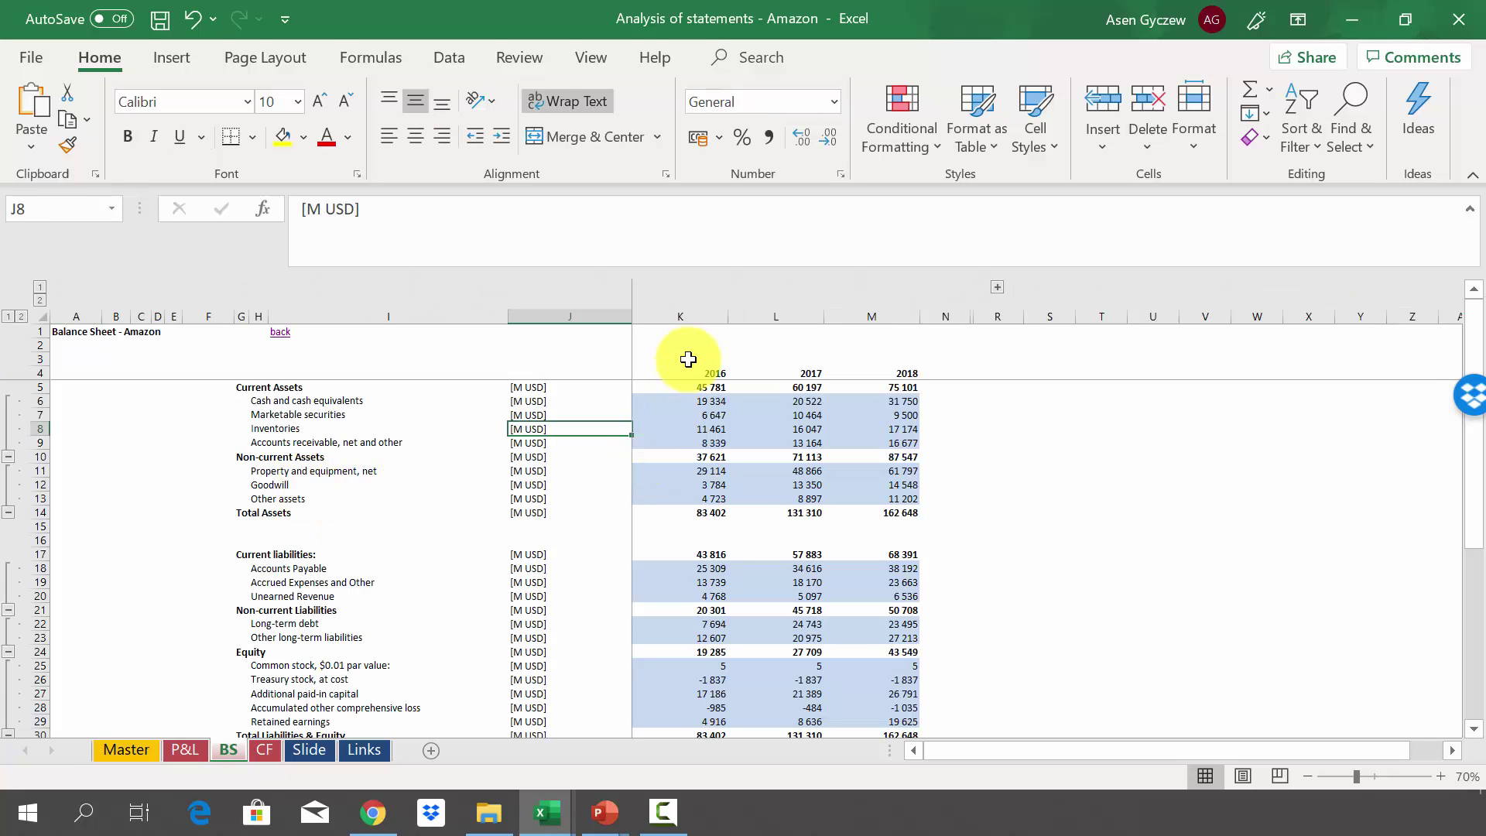
left_click(704, 315)
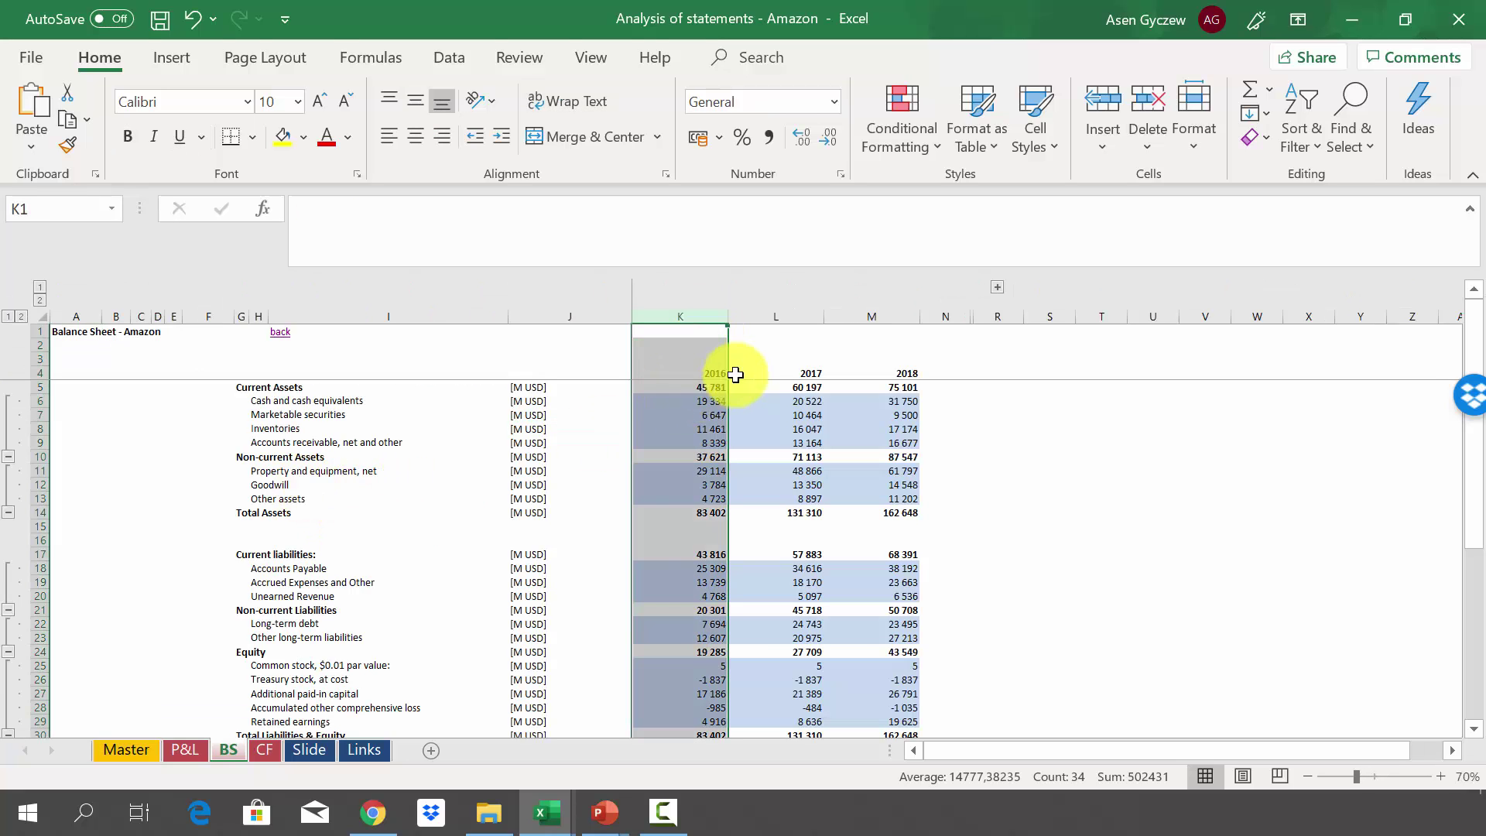
left_click(801, 320)
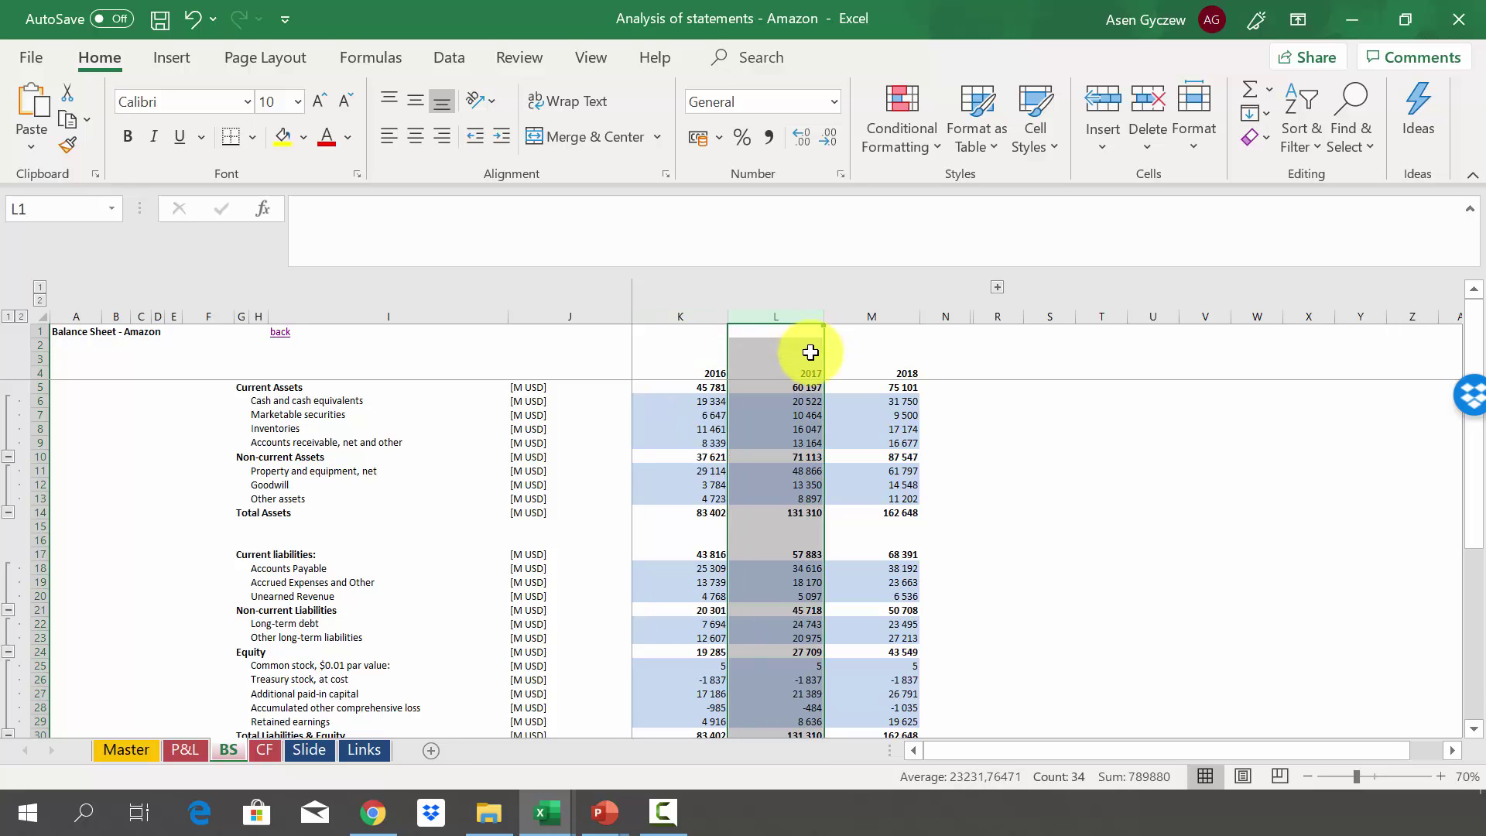
left_click(881, 313)
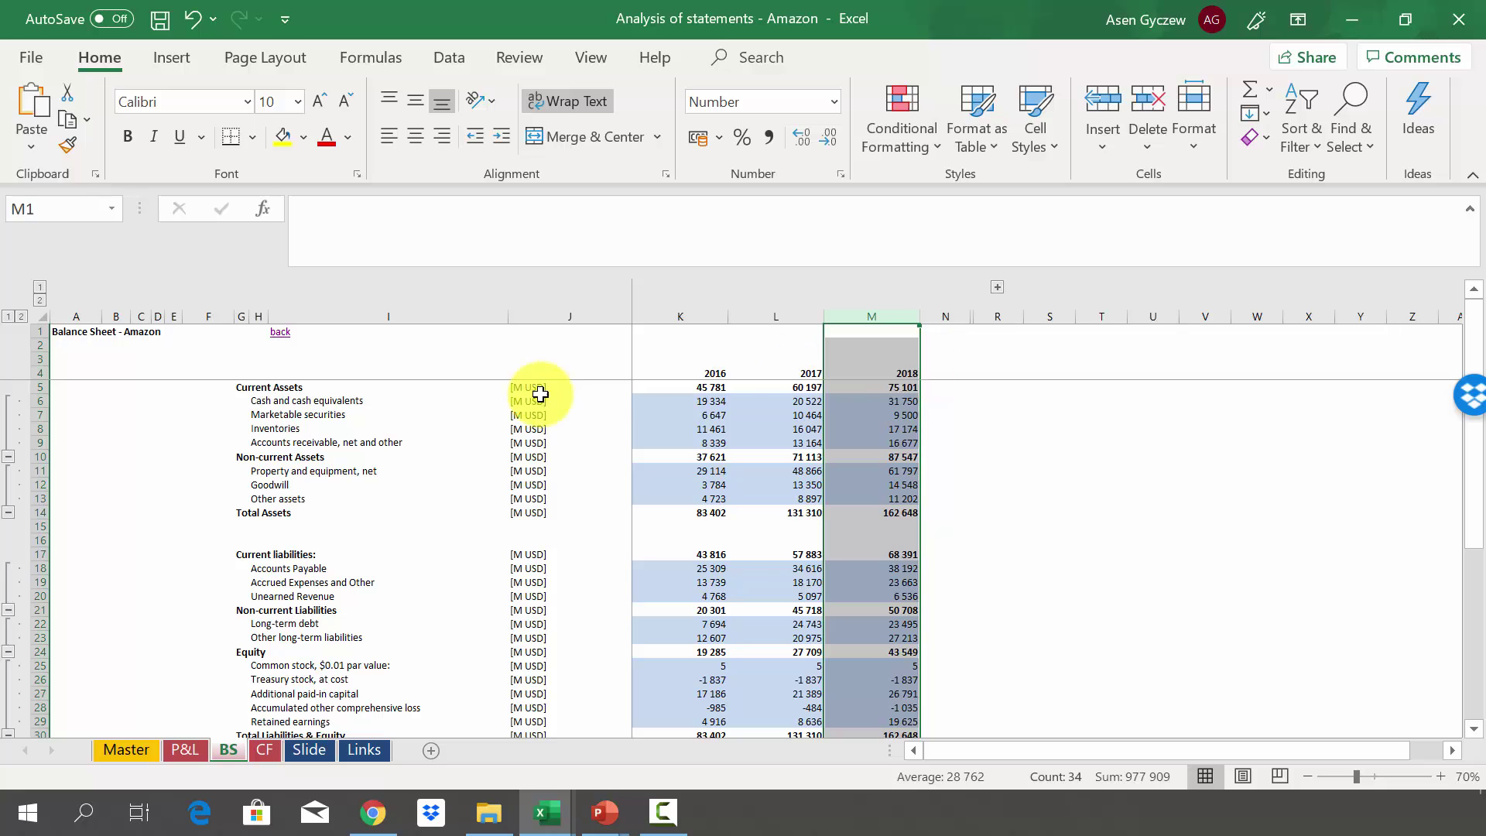
Examine the asset side of the balance sheet, covering the Current Assets and Non-current Assets rows
left_click(517, 400)
left_click(245, 388)
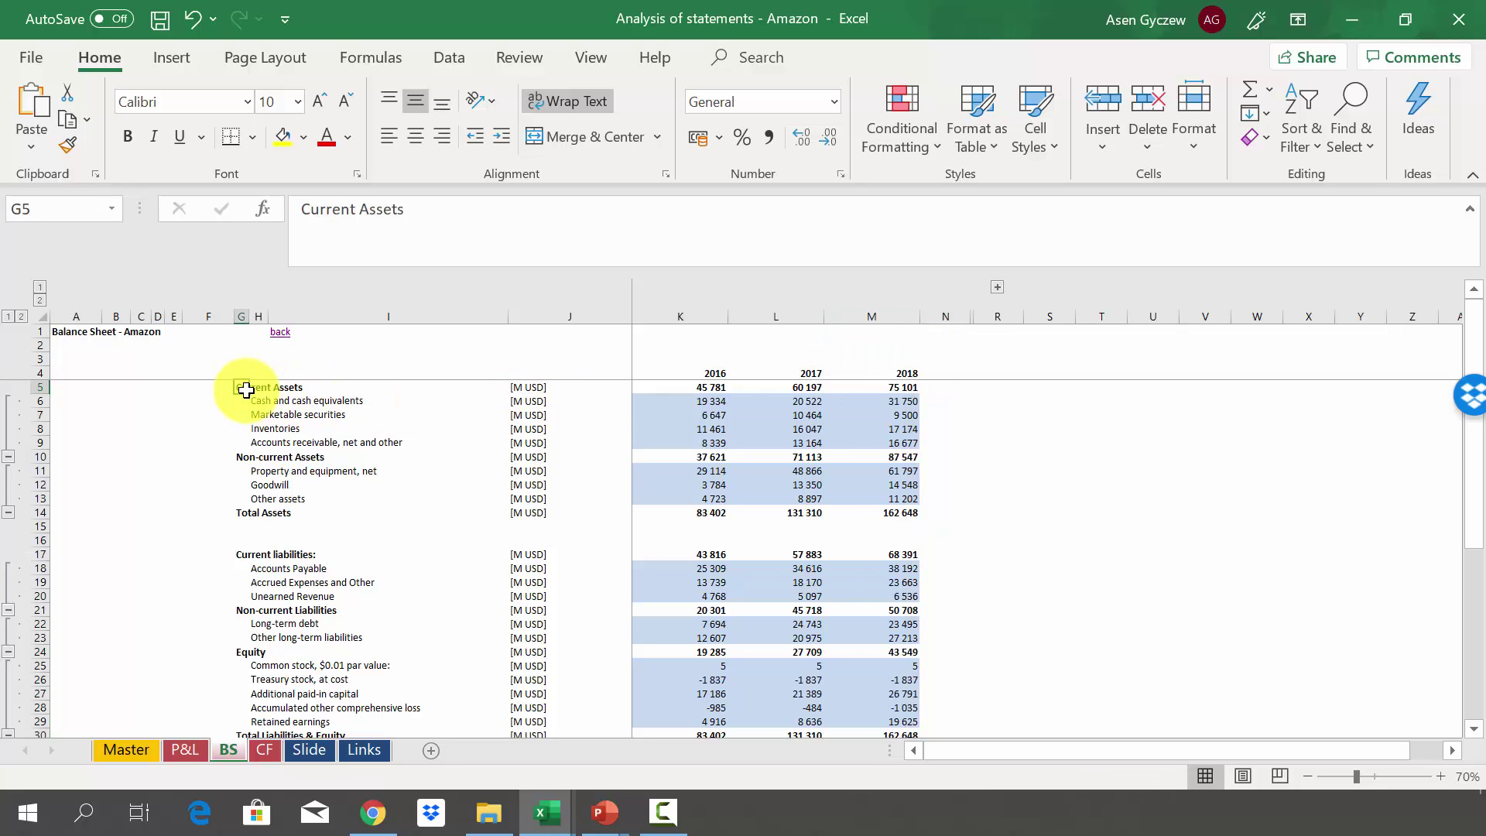
left_click(305, 374)
left_click(34, 387)
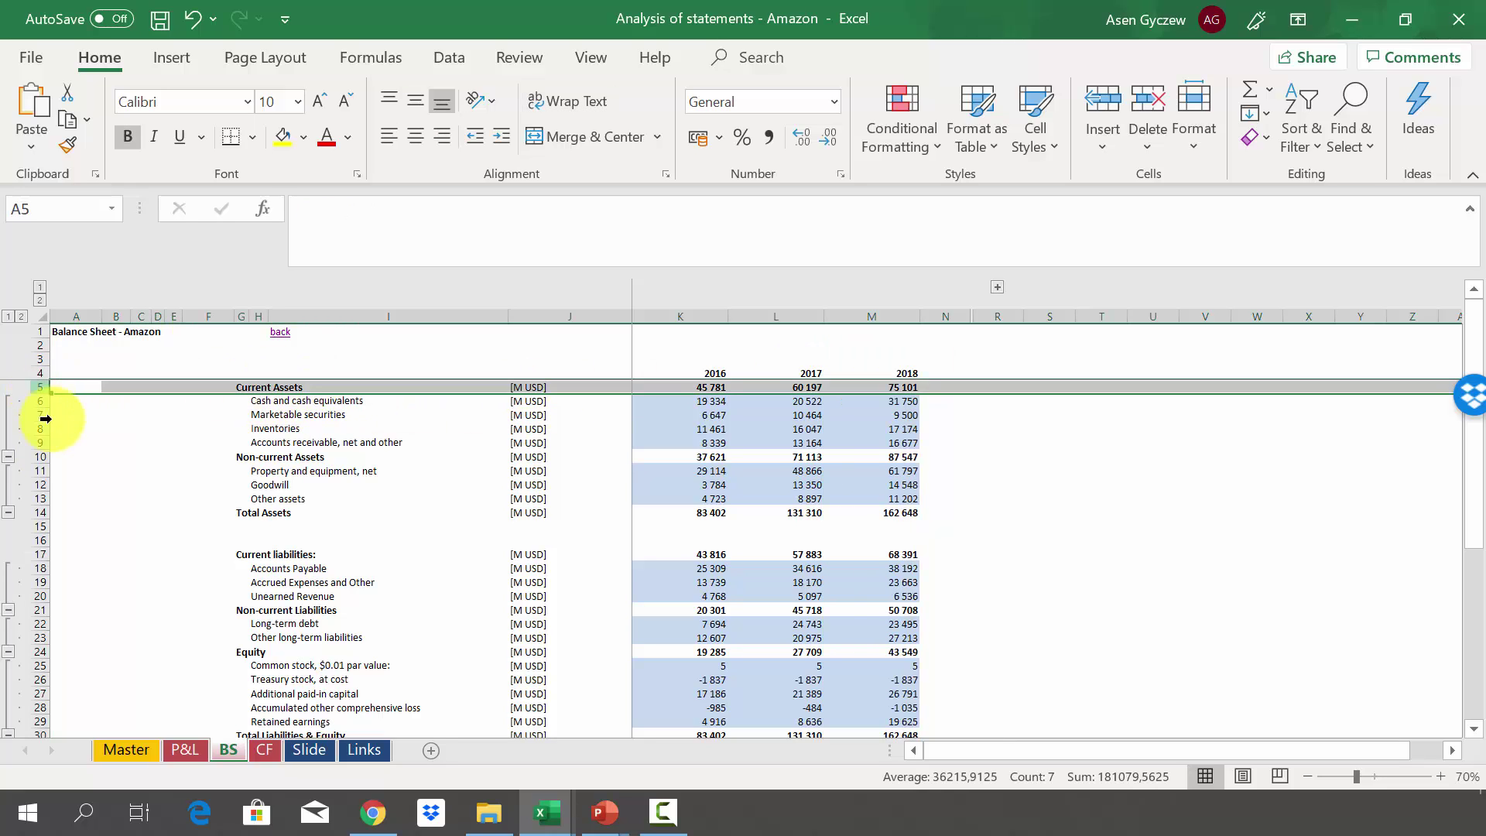
left_click(40, 457)
Examine the financing side of the balance sheet: Current liabilities, Non-current Liabilities and Equity
left_click(193, 571)
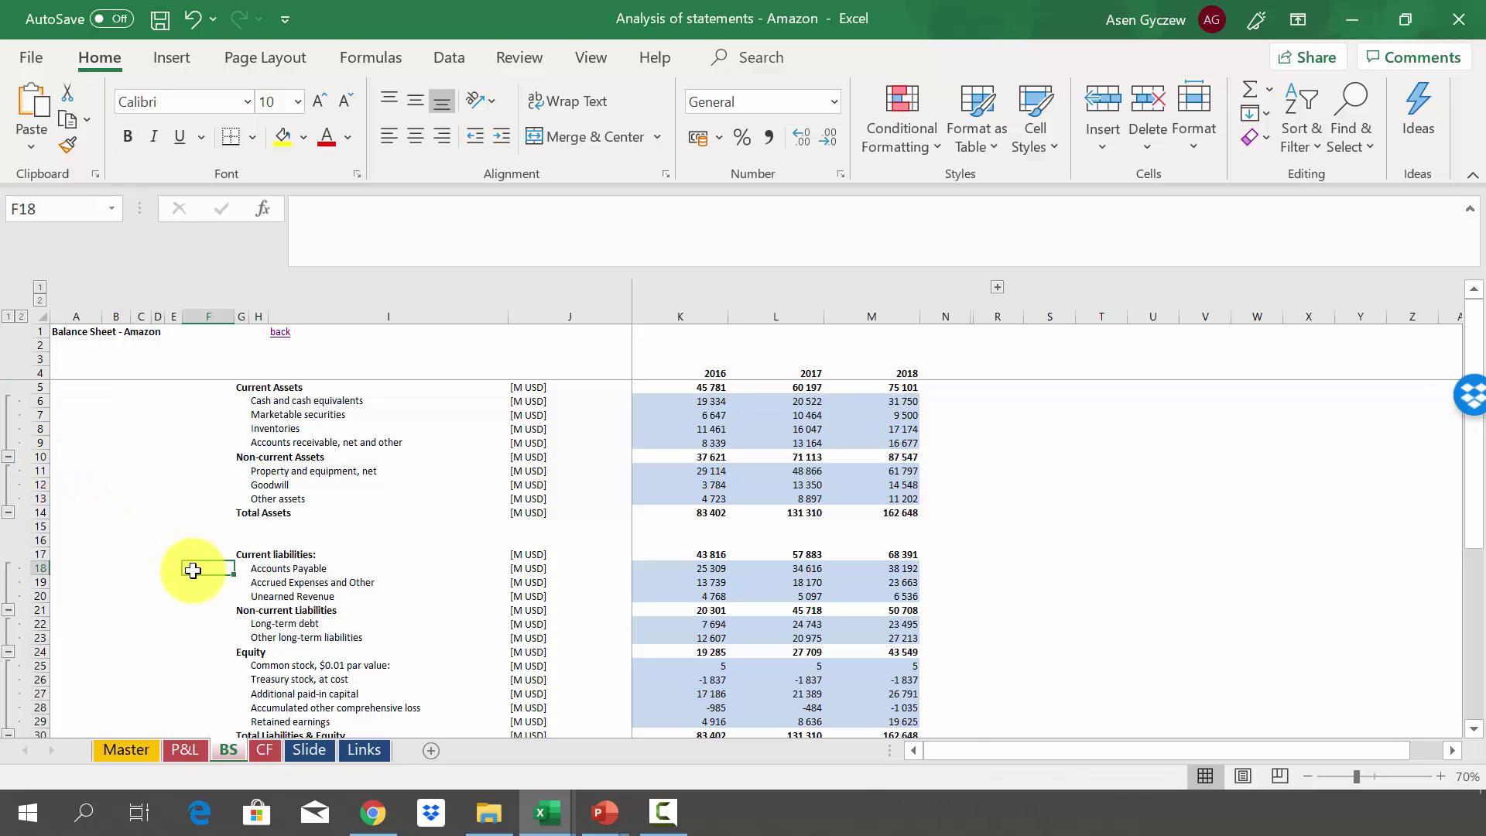
left_click(41, 554)
left_click(44, 611)
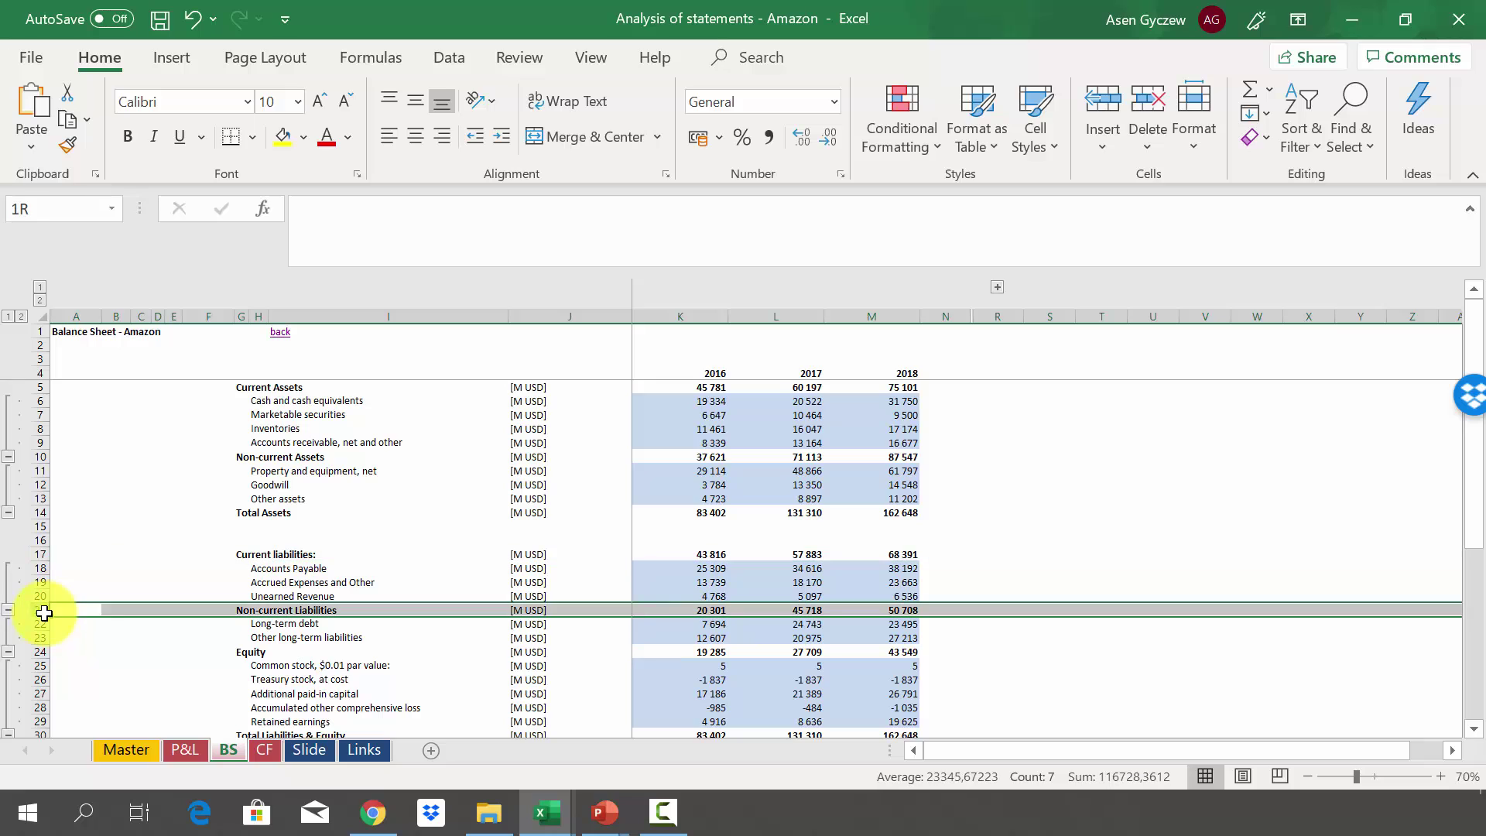
left_click(35, 651)
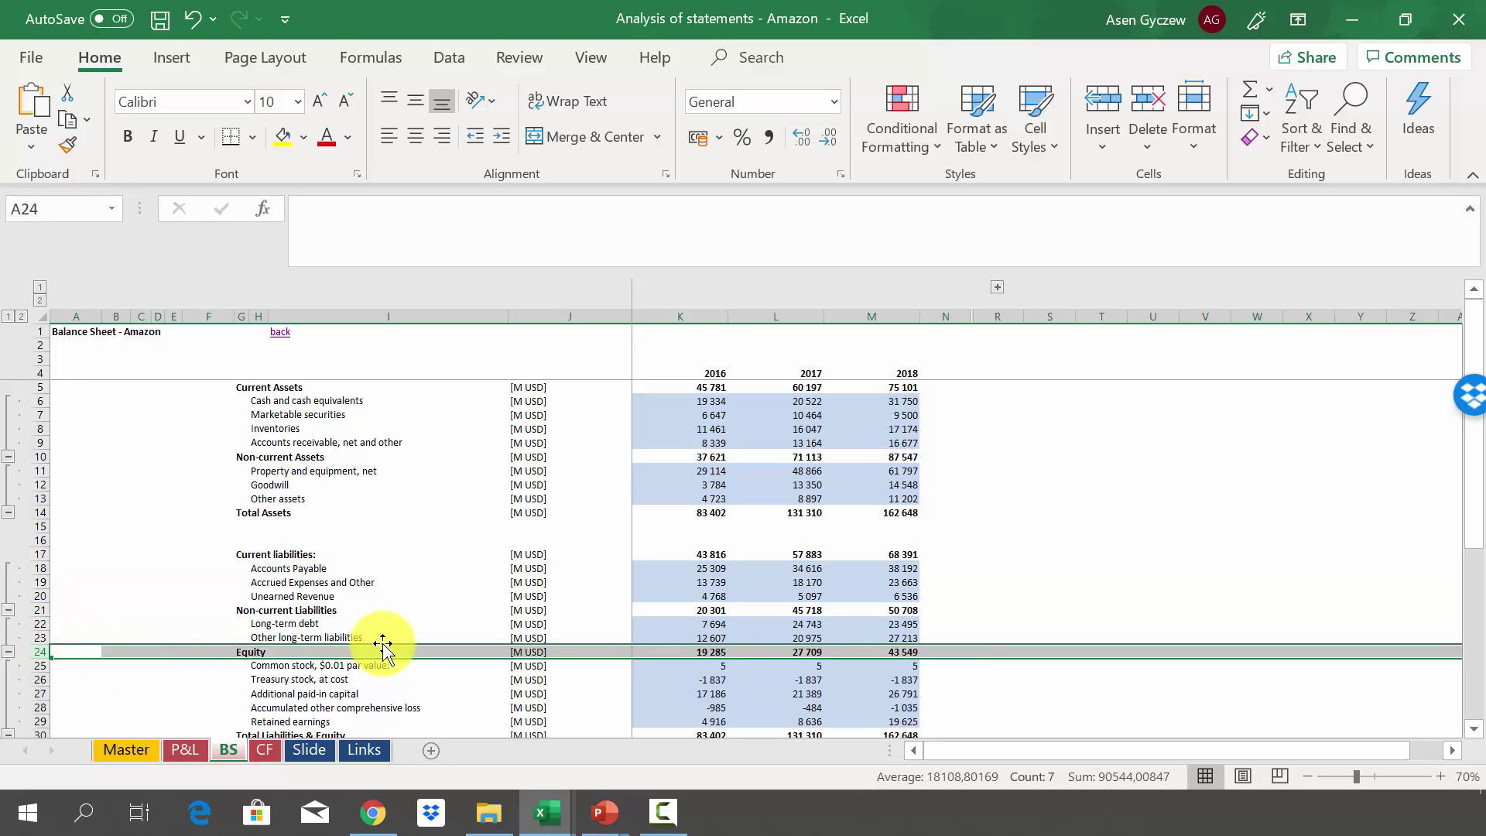
Compare the Total Assets row with the Total Liabilities & Equity row for 2016–2018
left_click(41, 512)
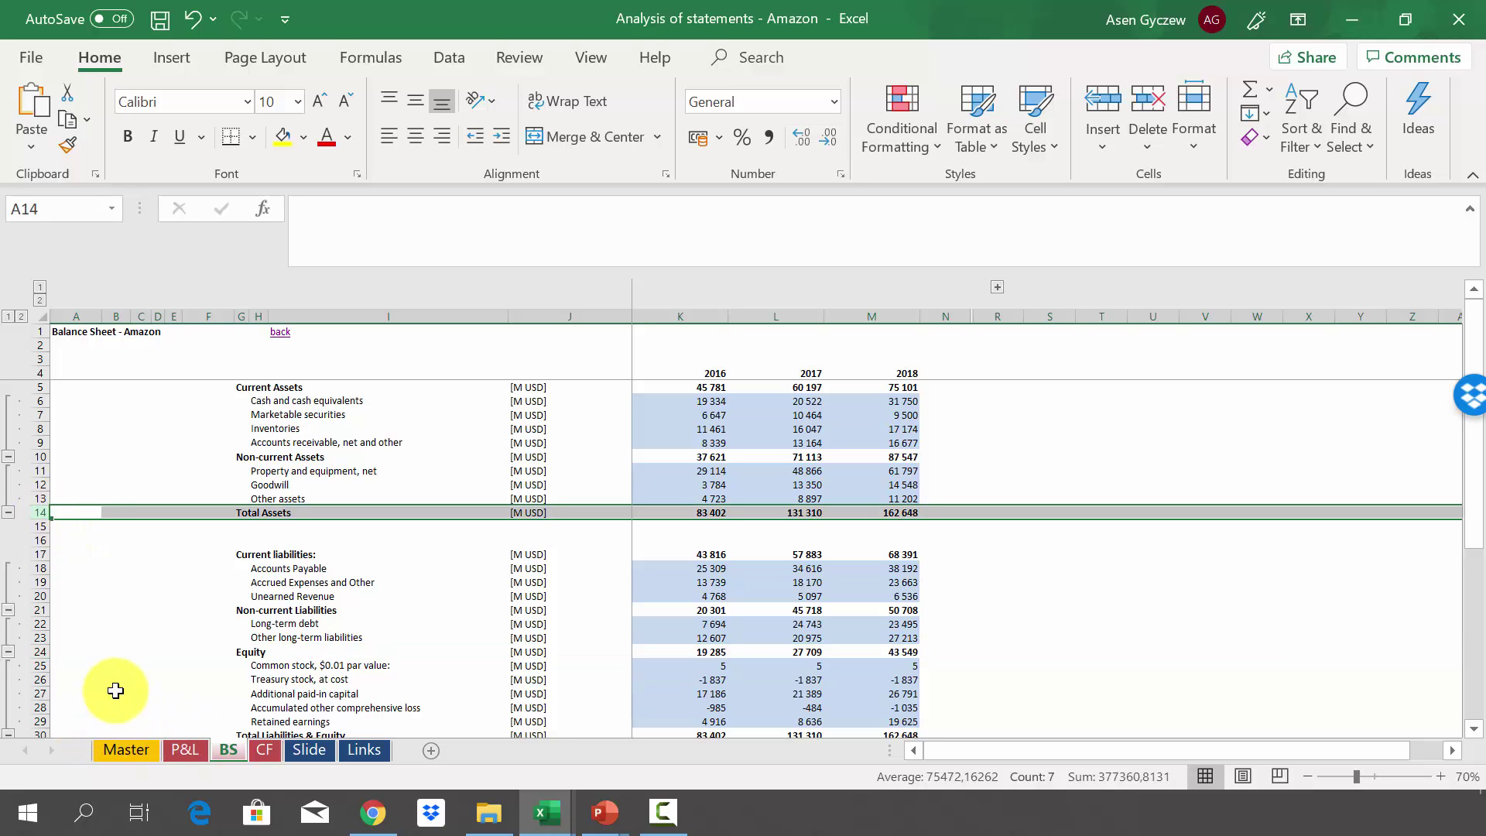
left_click(40, 733)
scroll(209, 588, "down", 2)
scroll(671, 573, "up", 2)
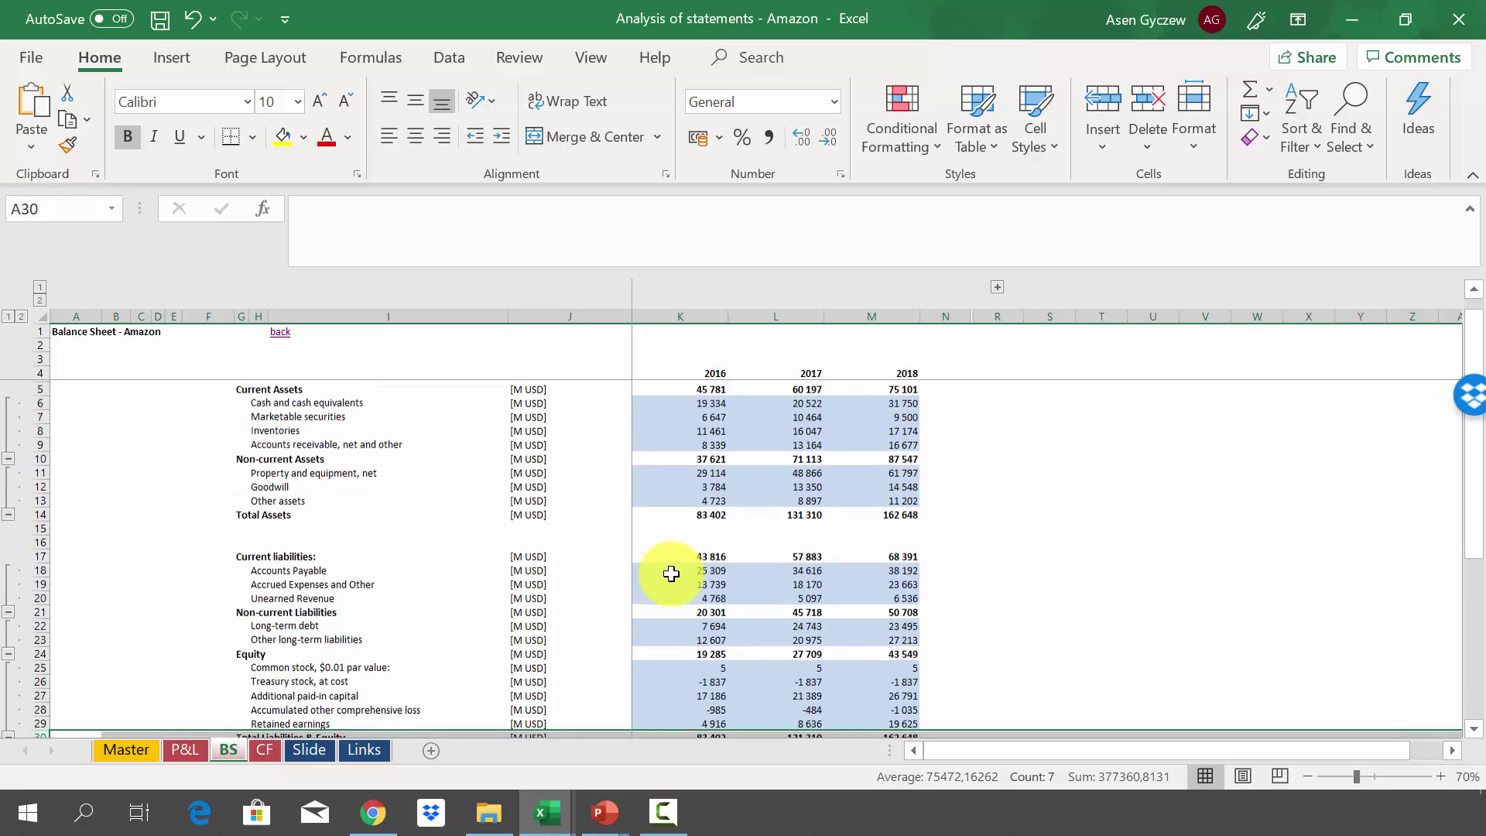
Expand the collapsed % Change year on year columns and look over the 2017 and 2018 changes
left_click(957, 483)
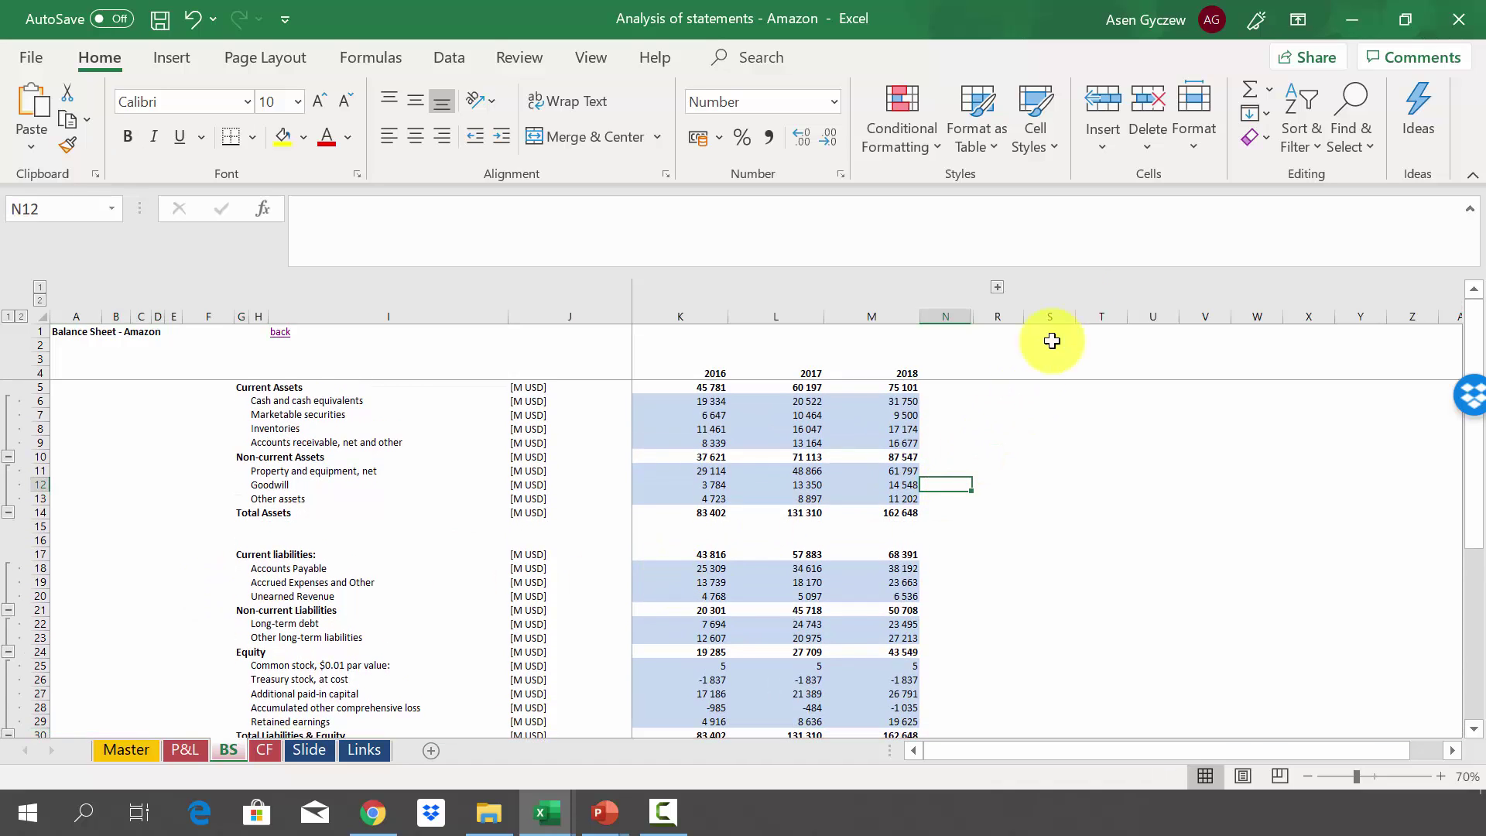
left_click(997, 288)
scroll(986, 449, "up", 2)
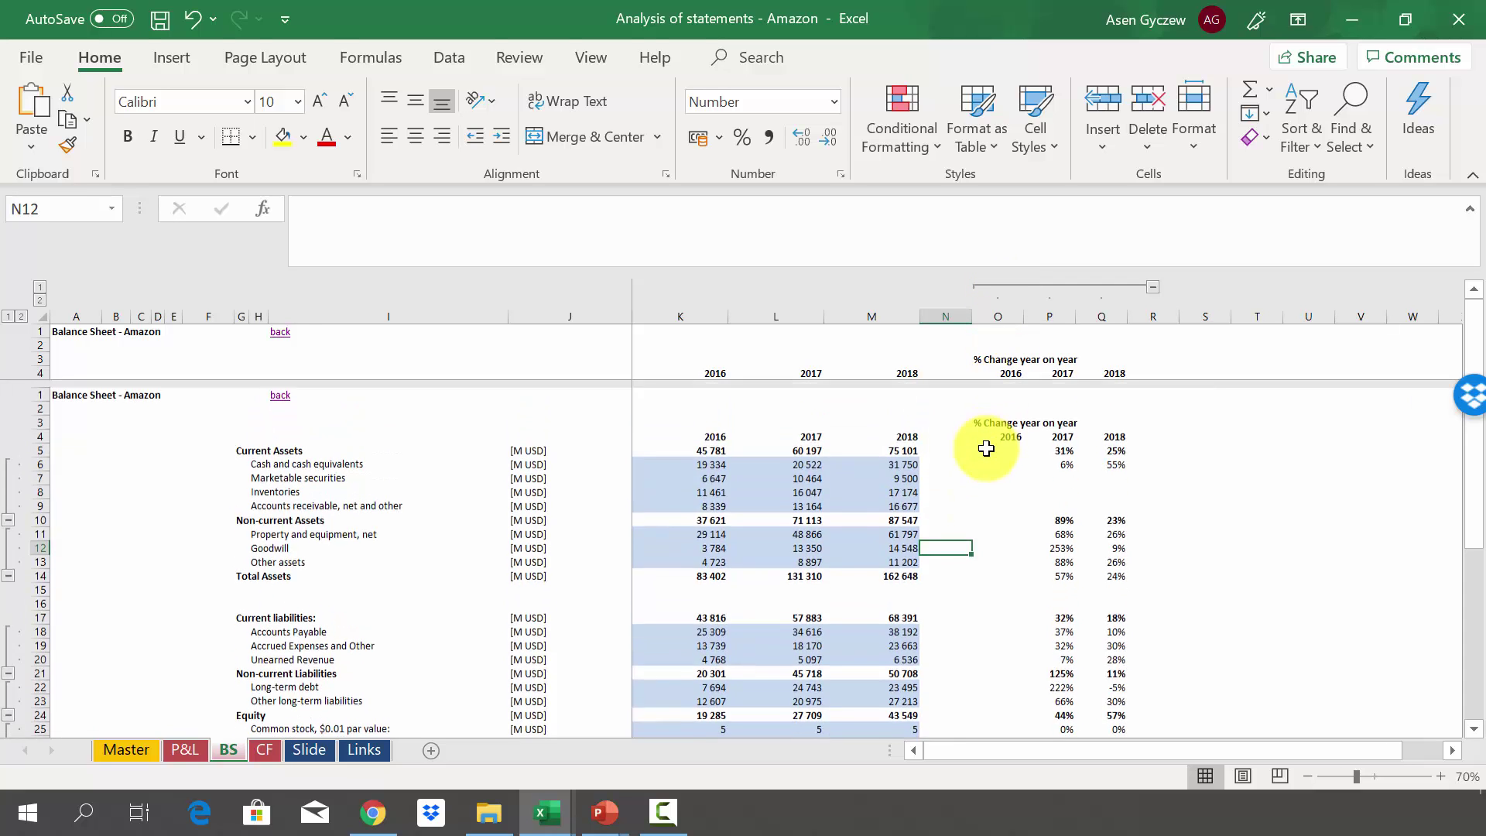
scroll(986, 448, "down", 2)
left_click(1051, 387)
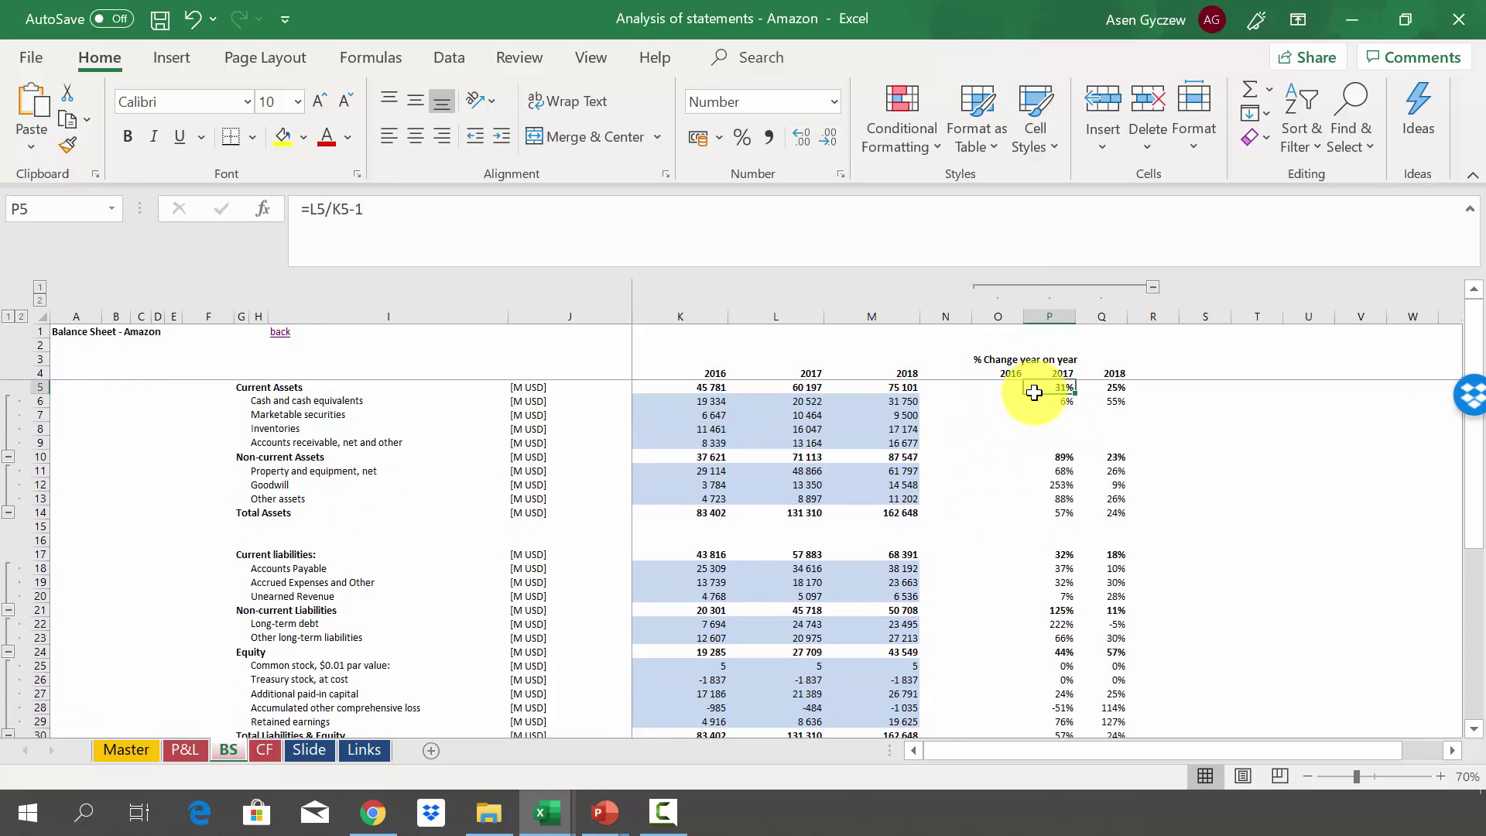
left_click(1054, 312)
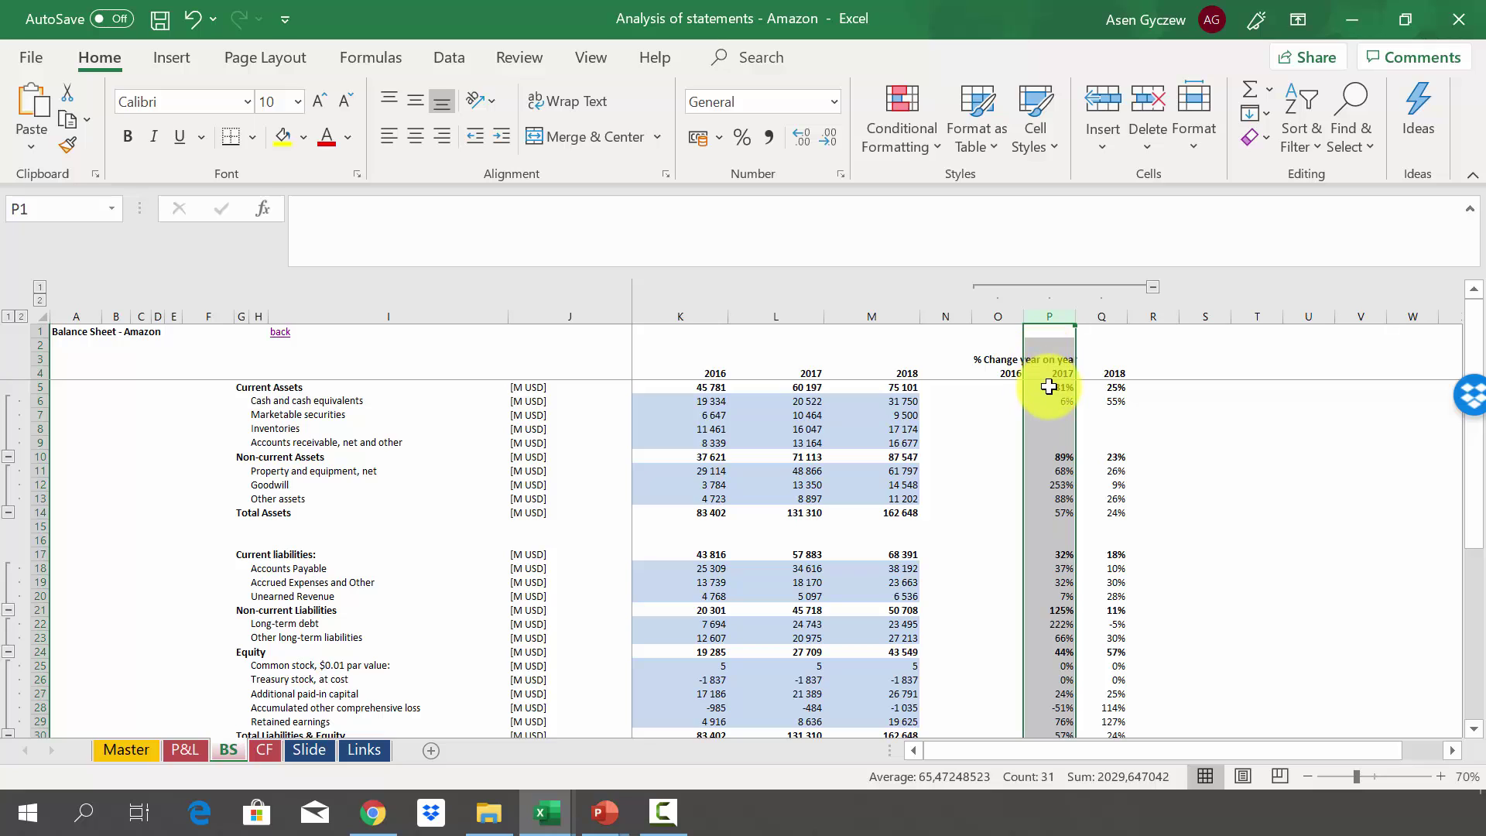
left_click(1109, 315)
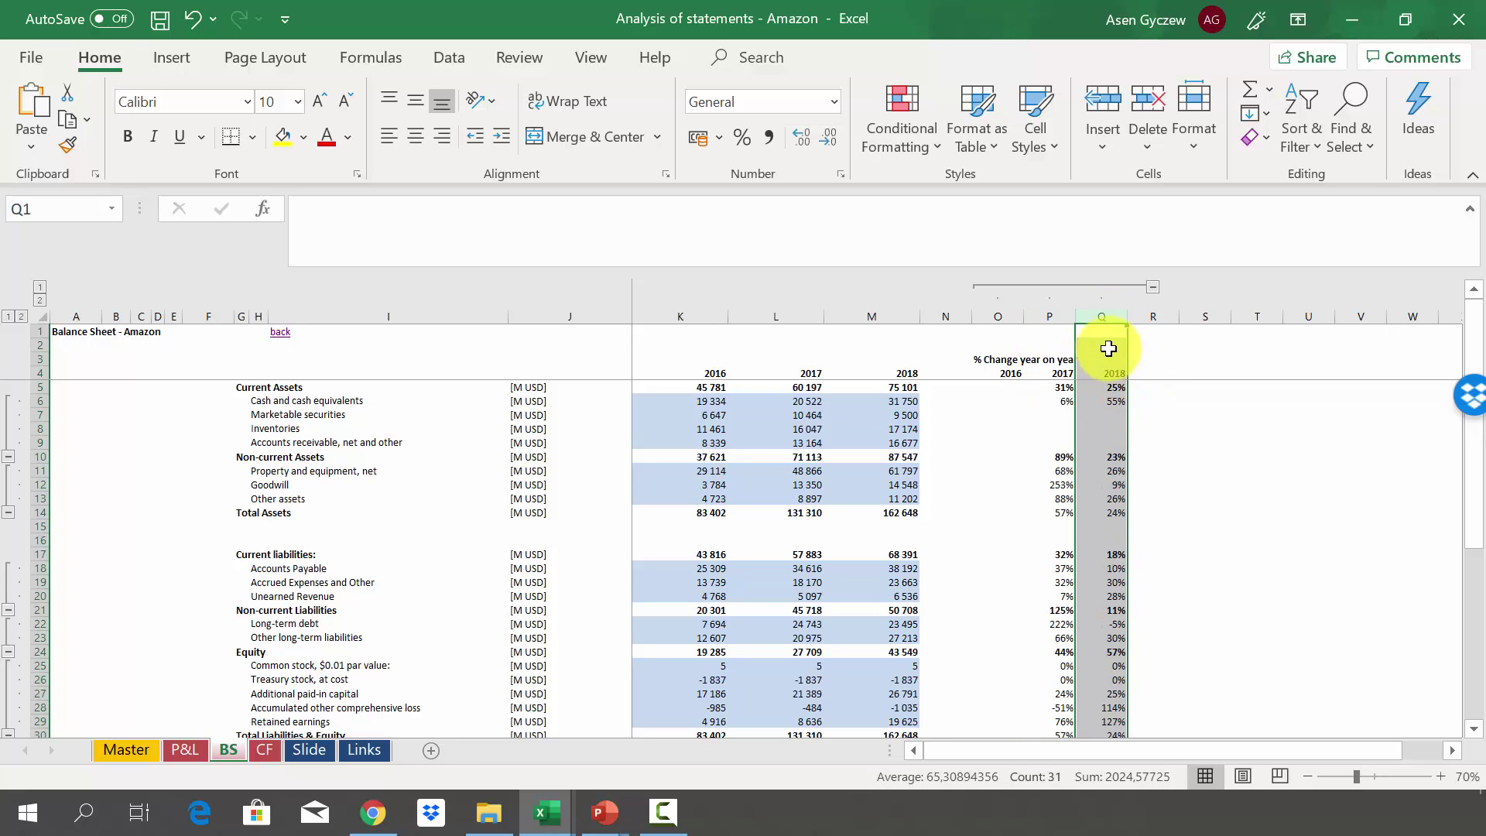
Examine the year-on-year changes in Current Assets and Non-current Assets, including Property and equipment and Goodwill
left_click(1035, 391)
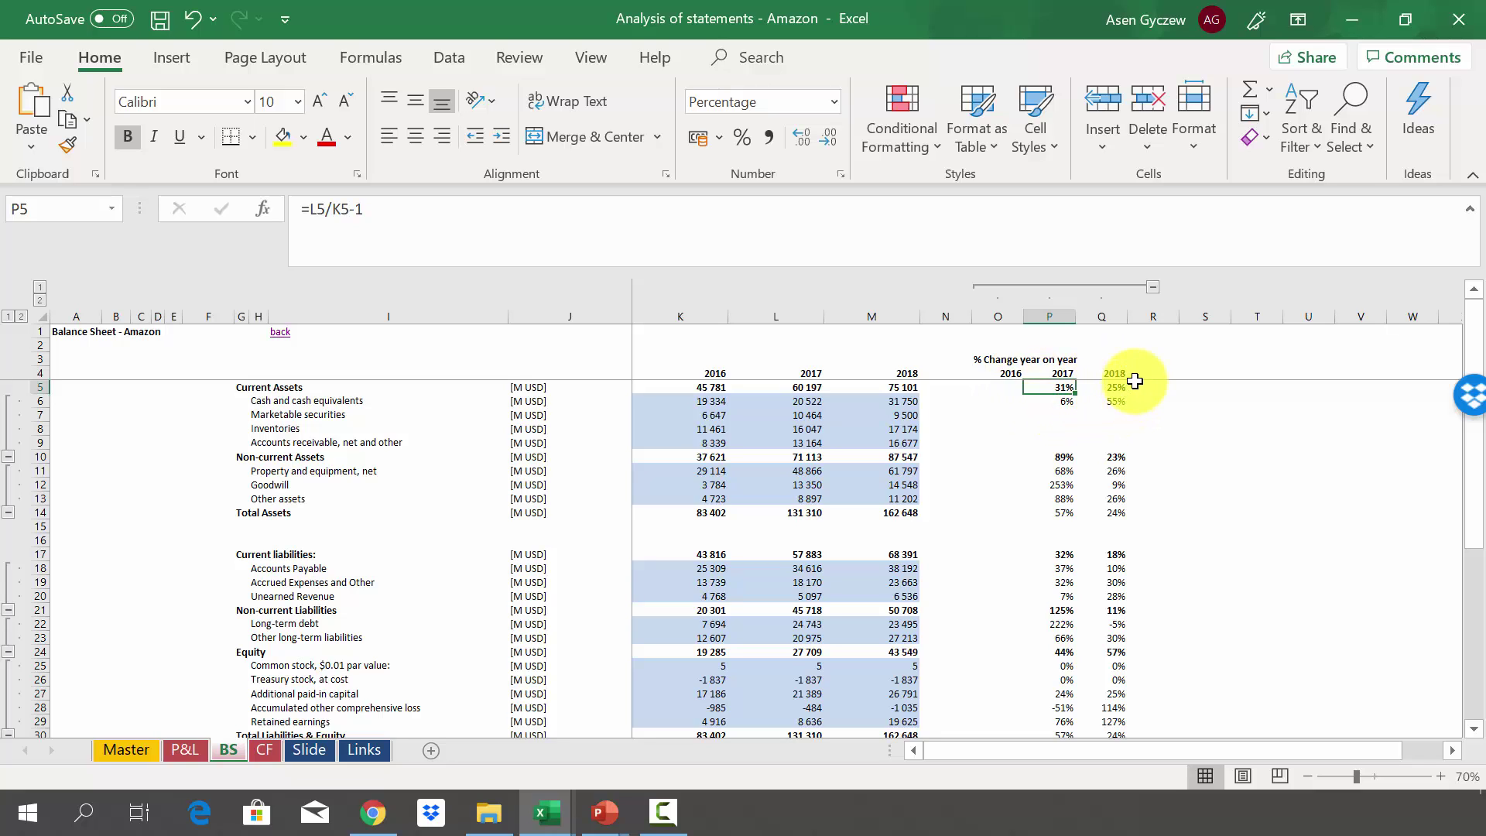
left_click(1049, 455)
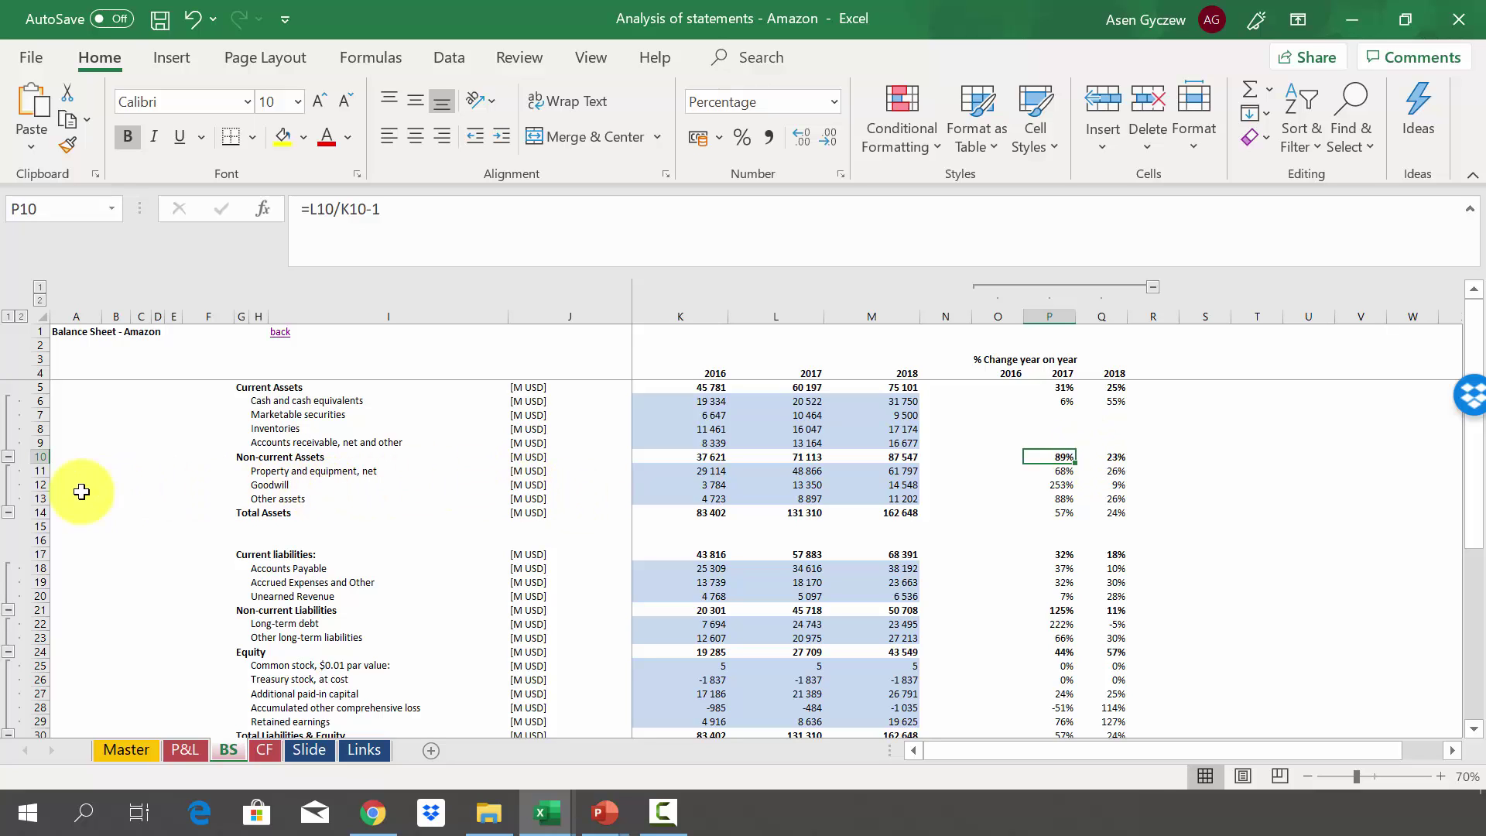
left_click(39, 485)
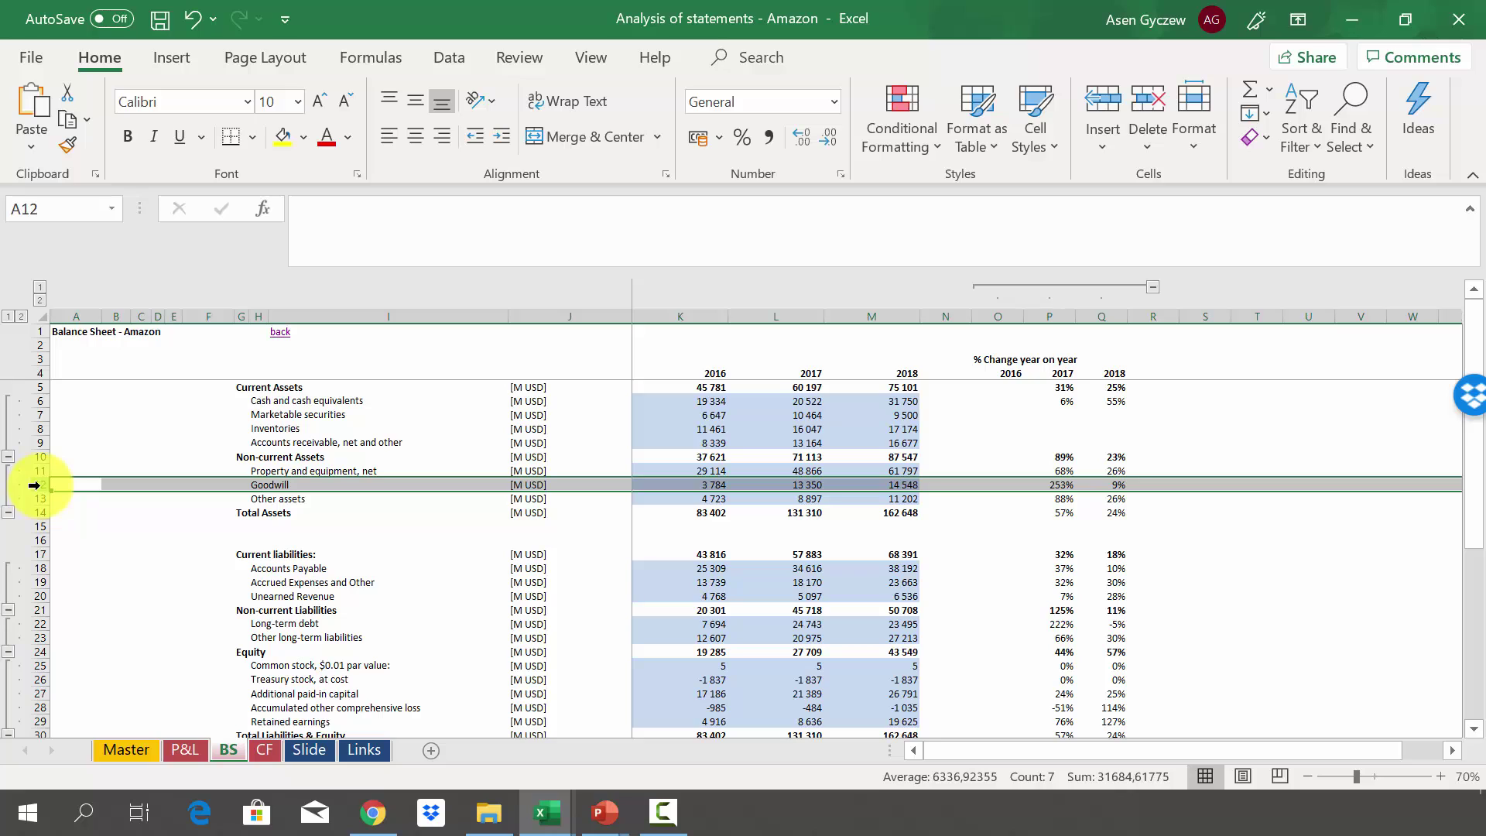
left_click(36, 471)
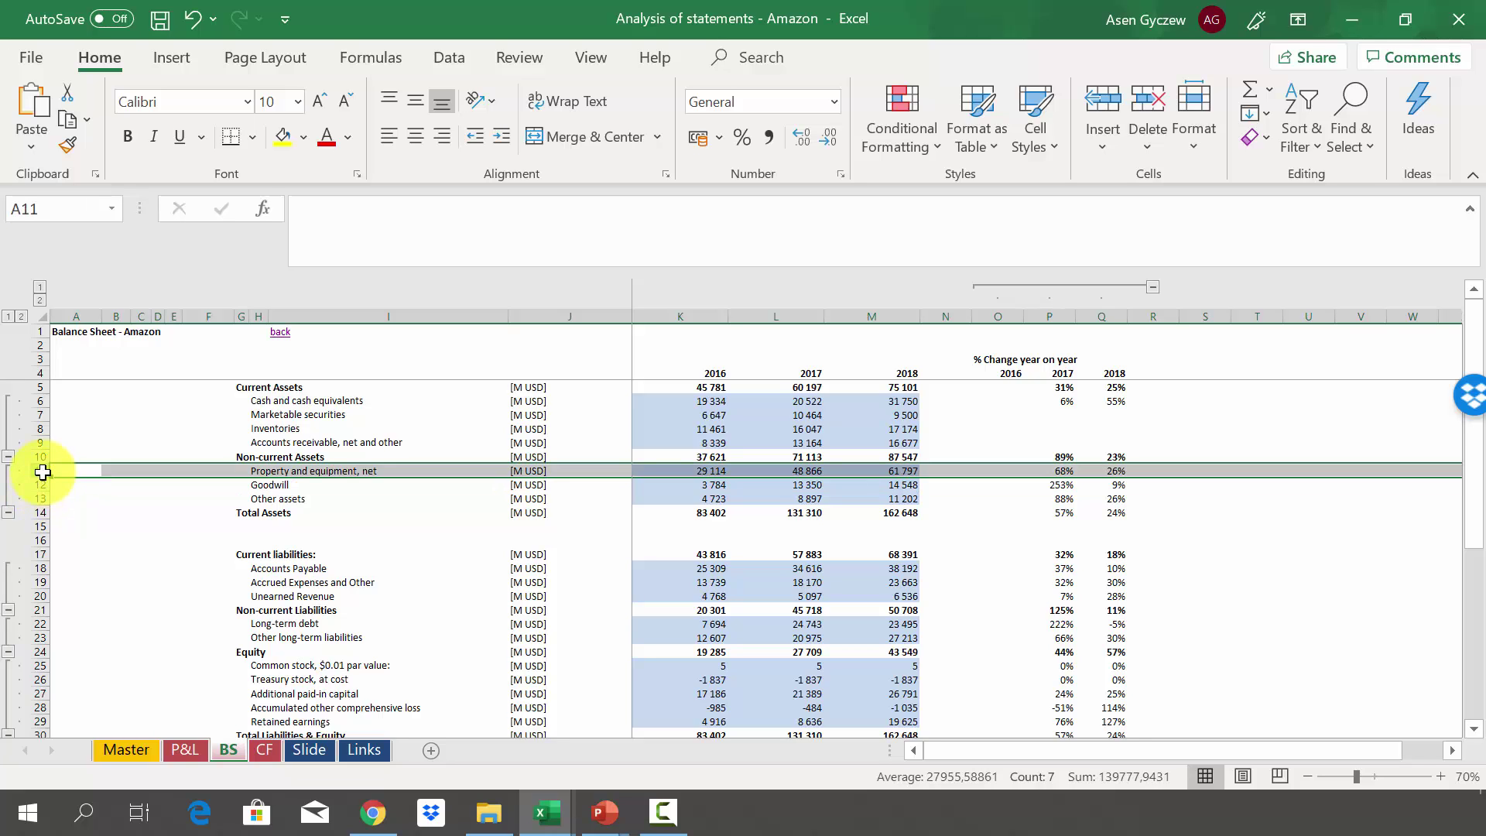
left_click(1053, 484)
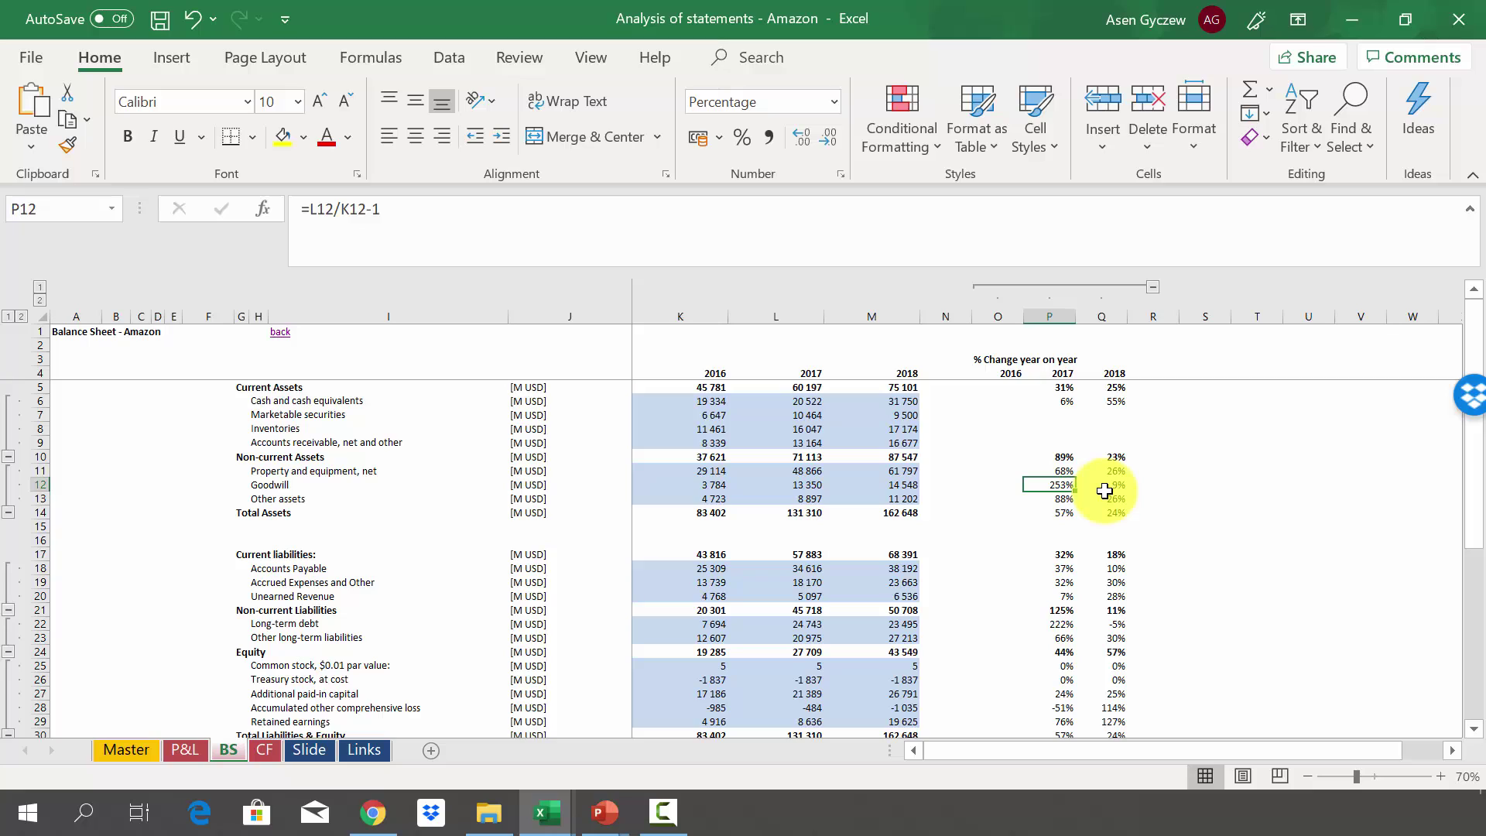
left_click(1078, 525)
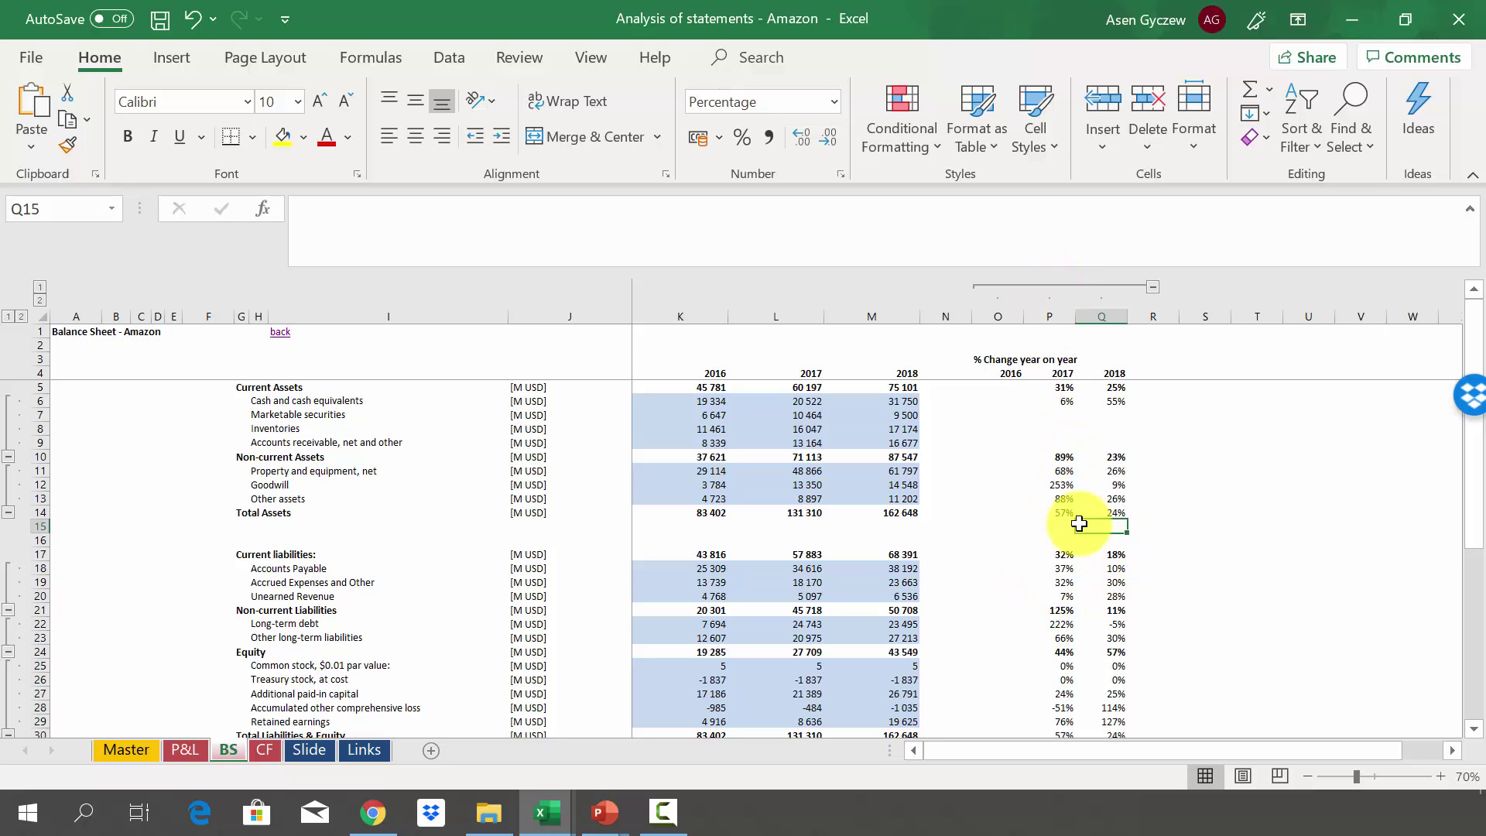
Examine the year-on-year changes in Current liabilities for 2017 and 2018 and in Non-current Liabilities for 2017
left_click(1045, 554)
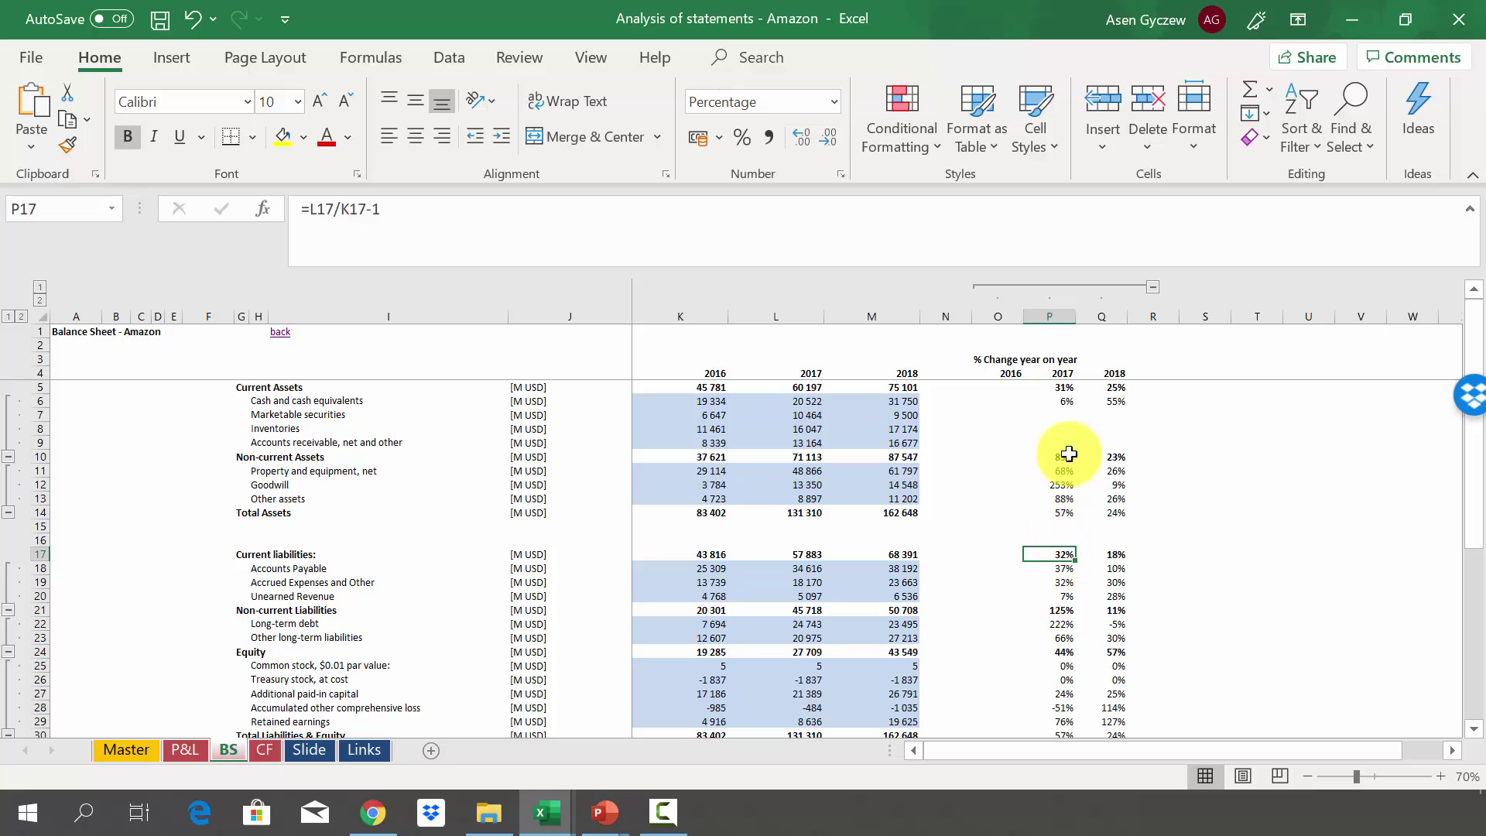
left_click(1107, 556)
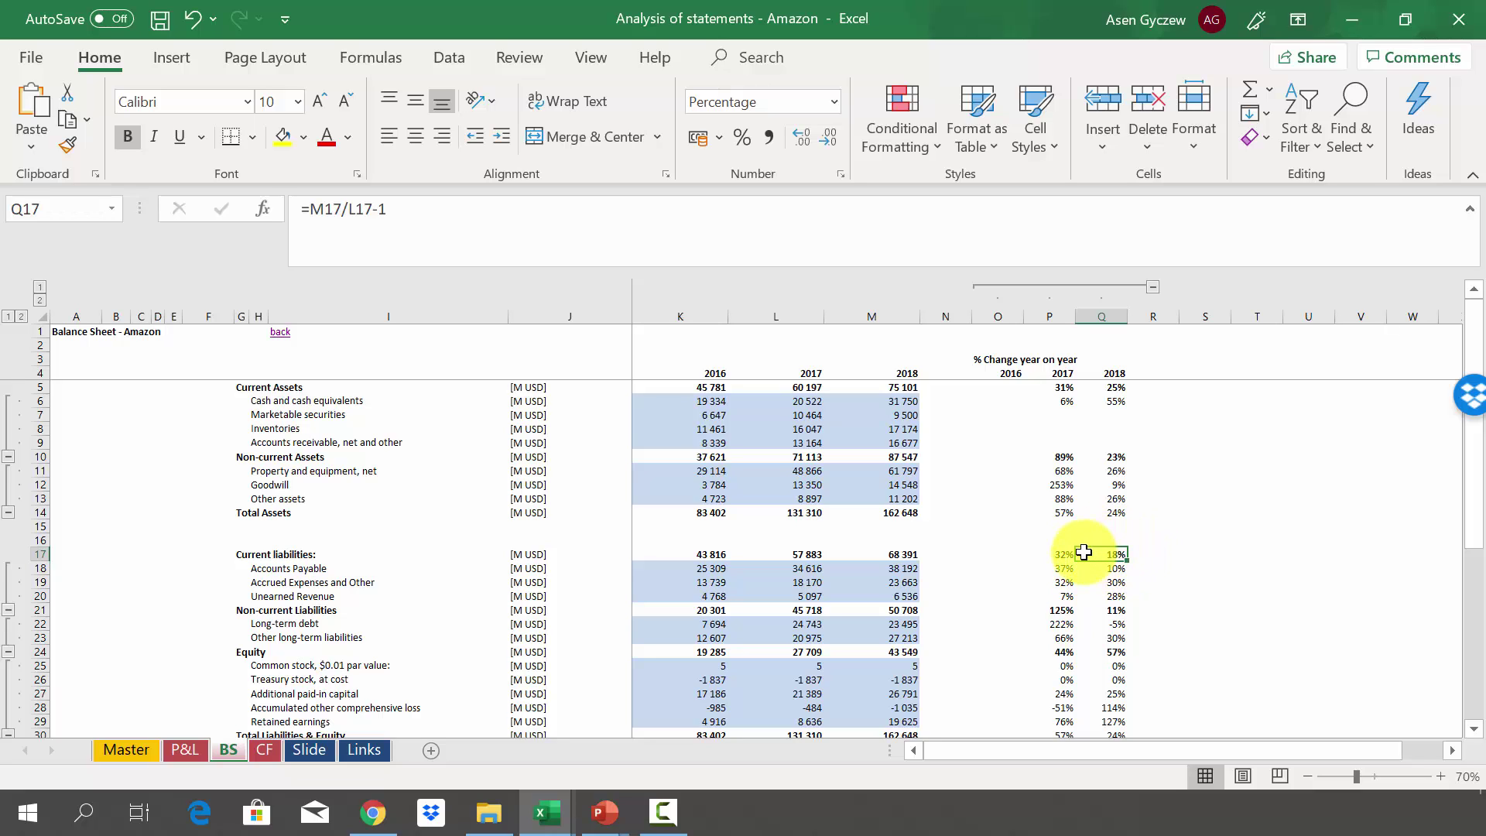
left_click(1038, 610)
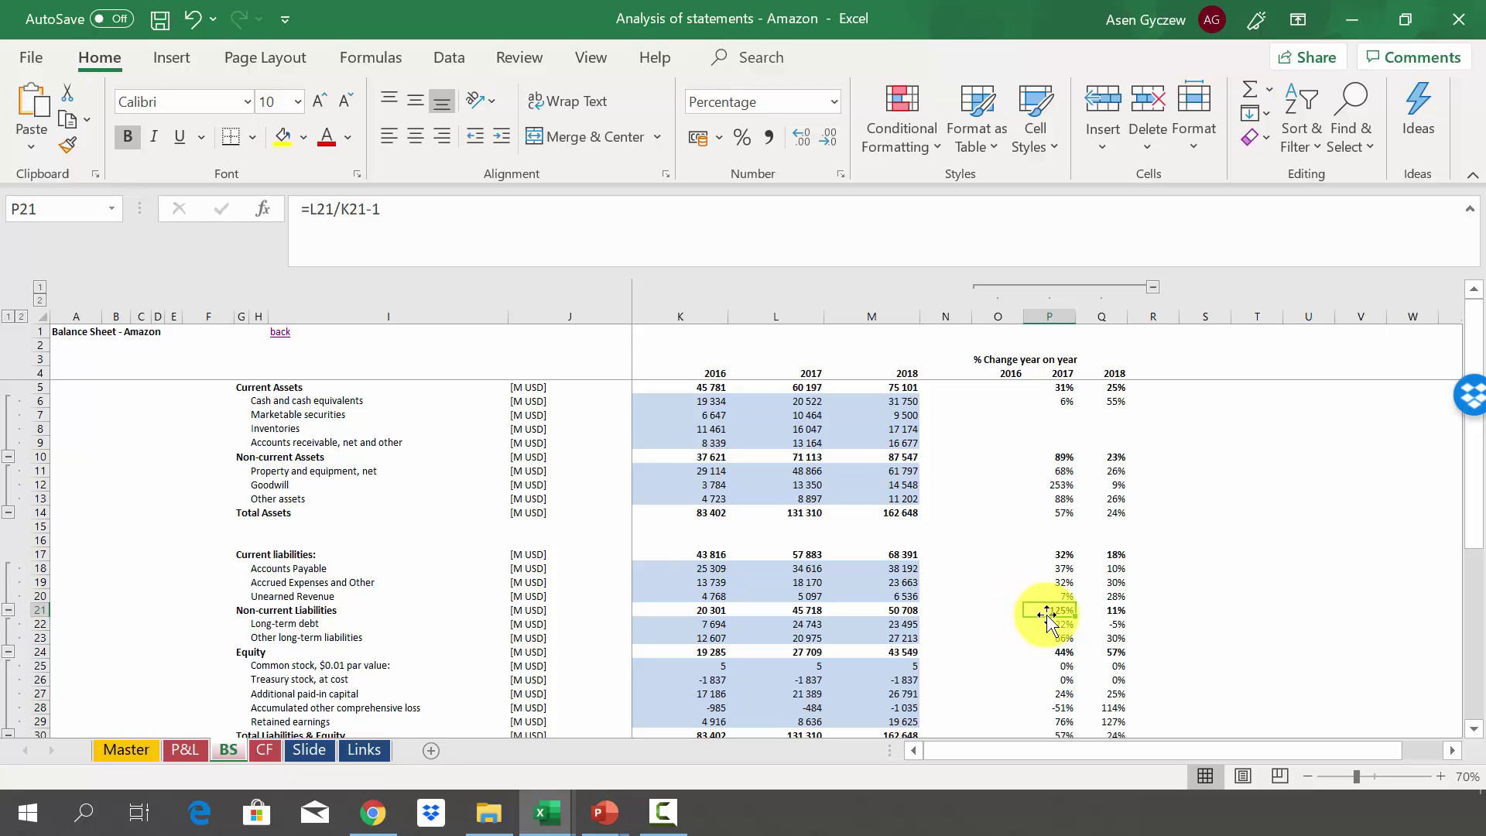
Compare Long-term debt in 2016 and 2017 and check its 2017 percentage change
left_click(37, 625)
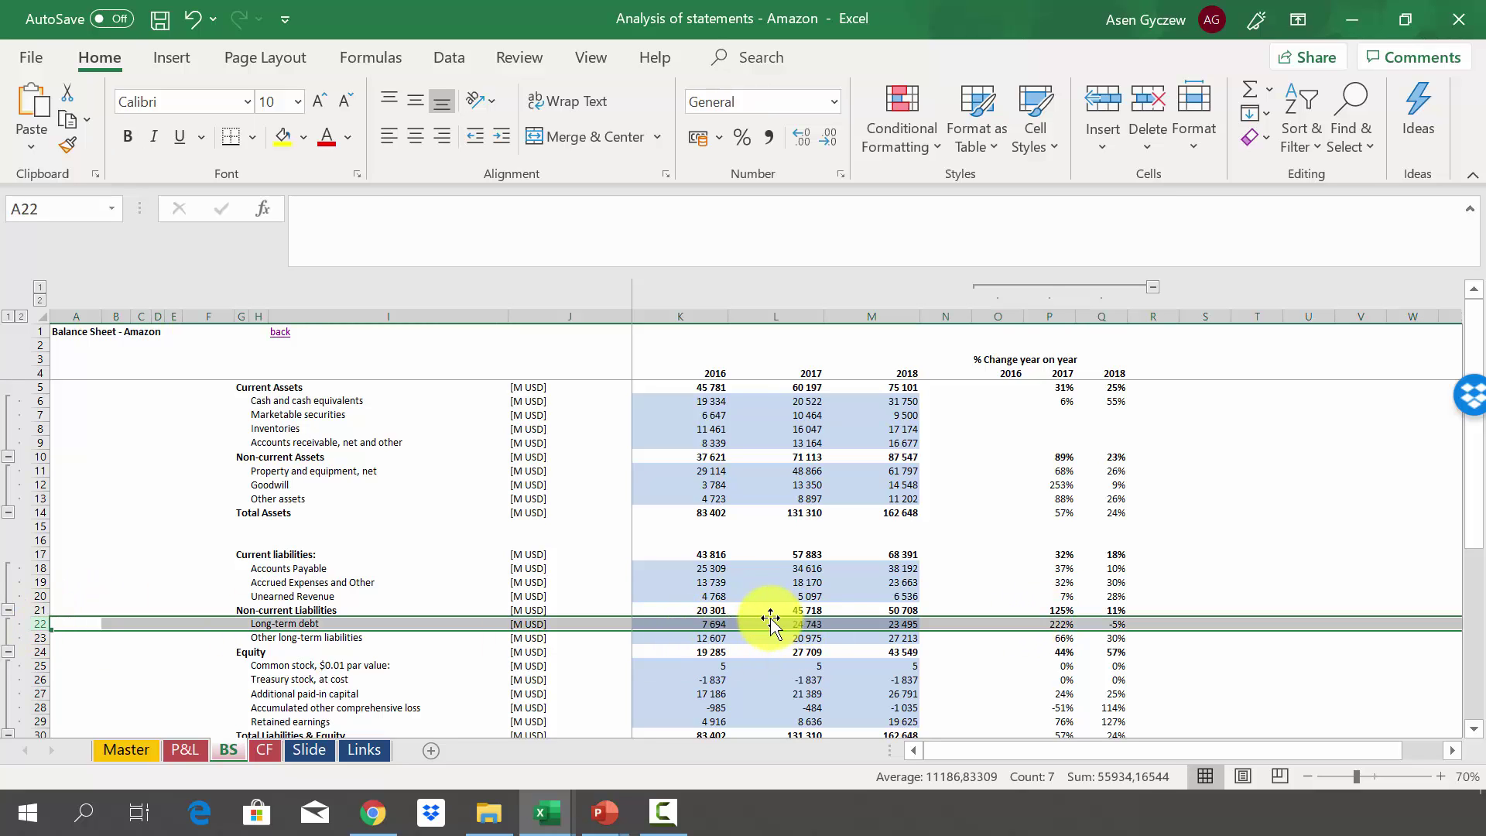
left_click(680, 623)
left_click(780, 621)
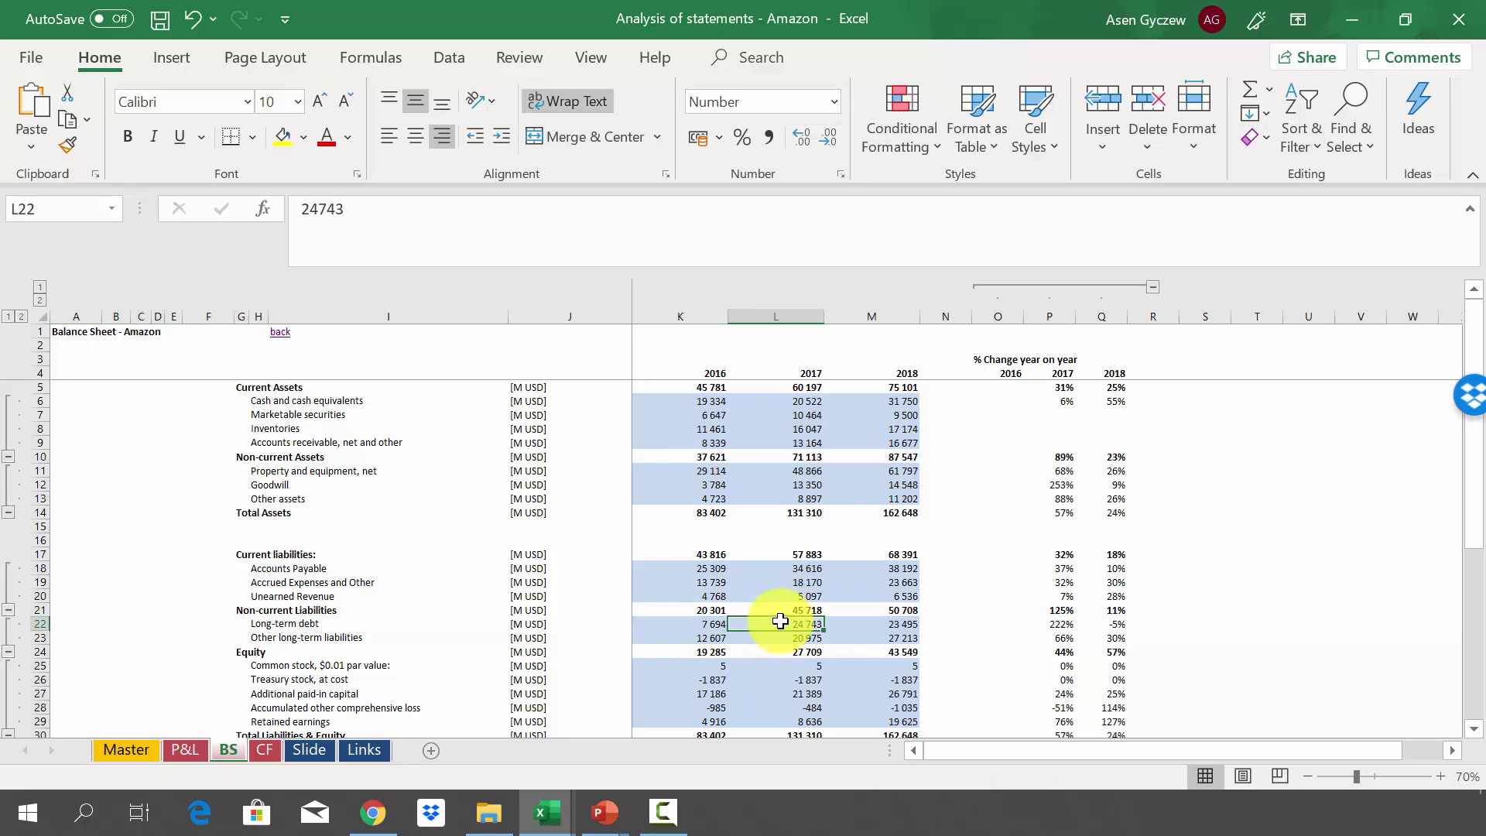
left_click(1029, 623)
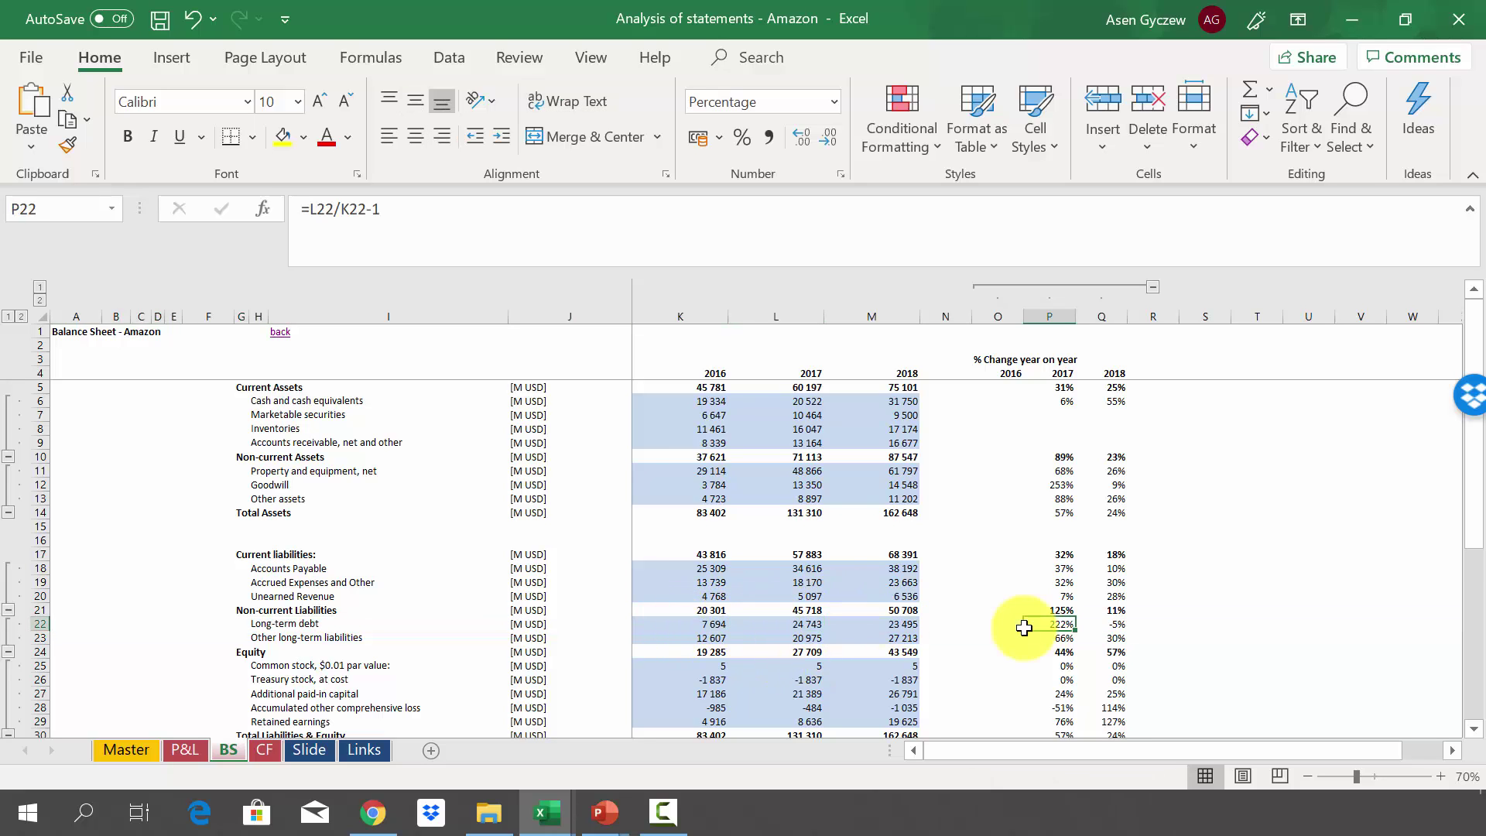
Examine the year-on-year growth of Equity and of Retained earnings within it
scroll(1029, 620, "down", 1)
left_click(39, 623)
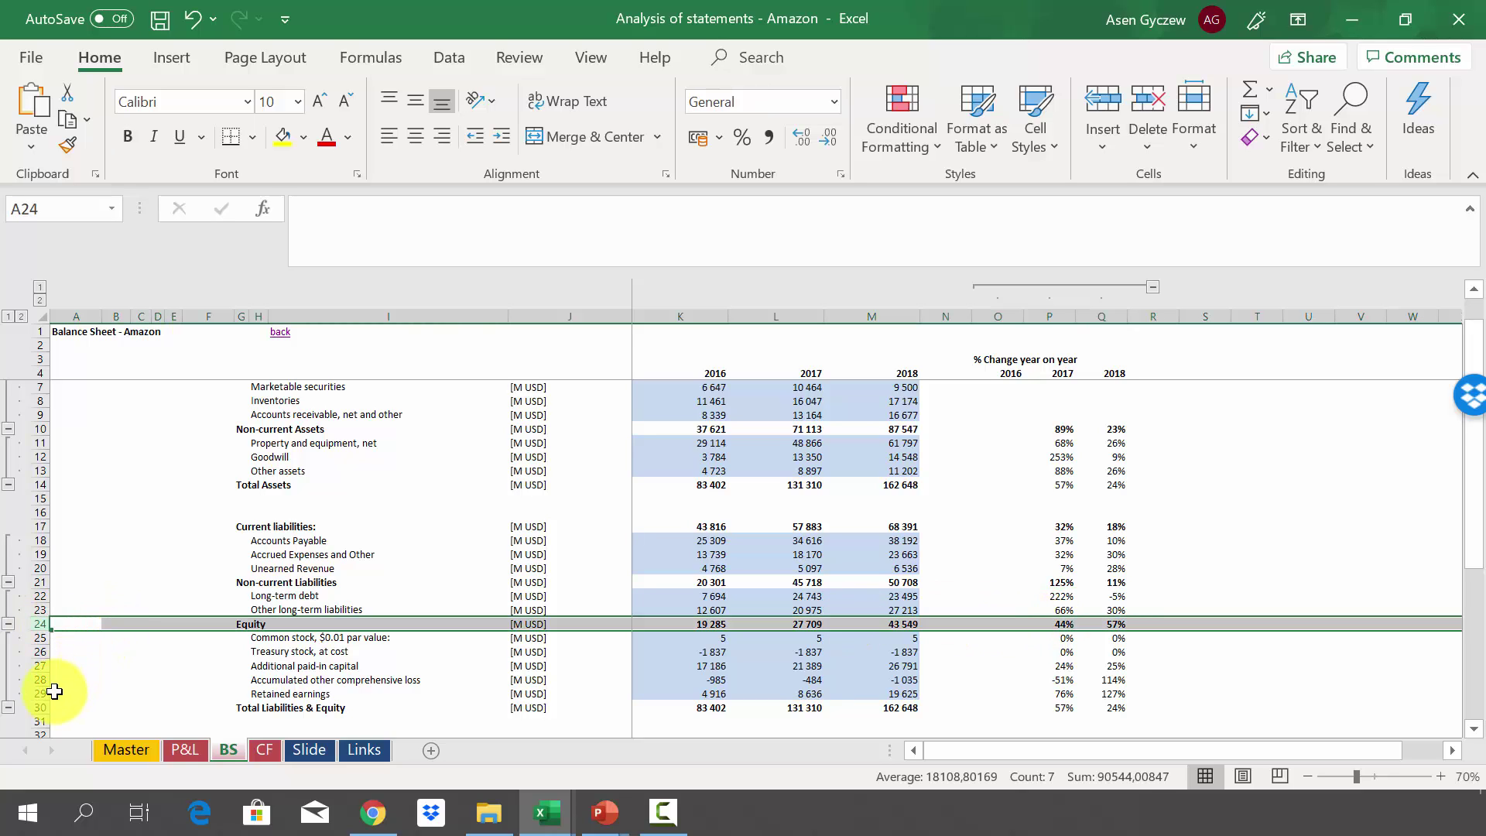
left_click(35, 693)
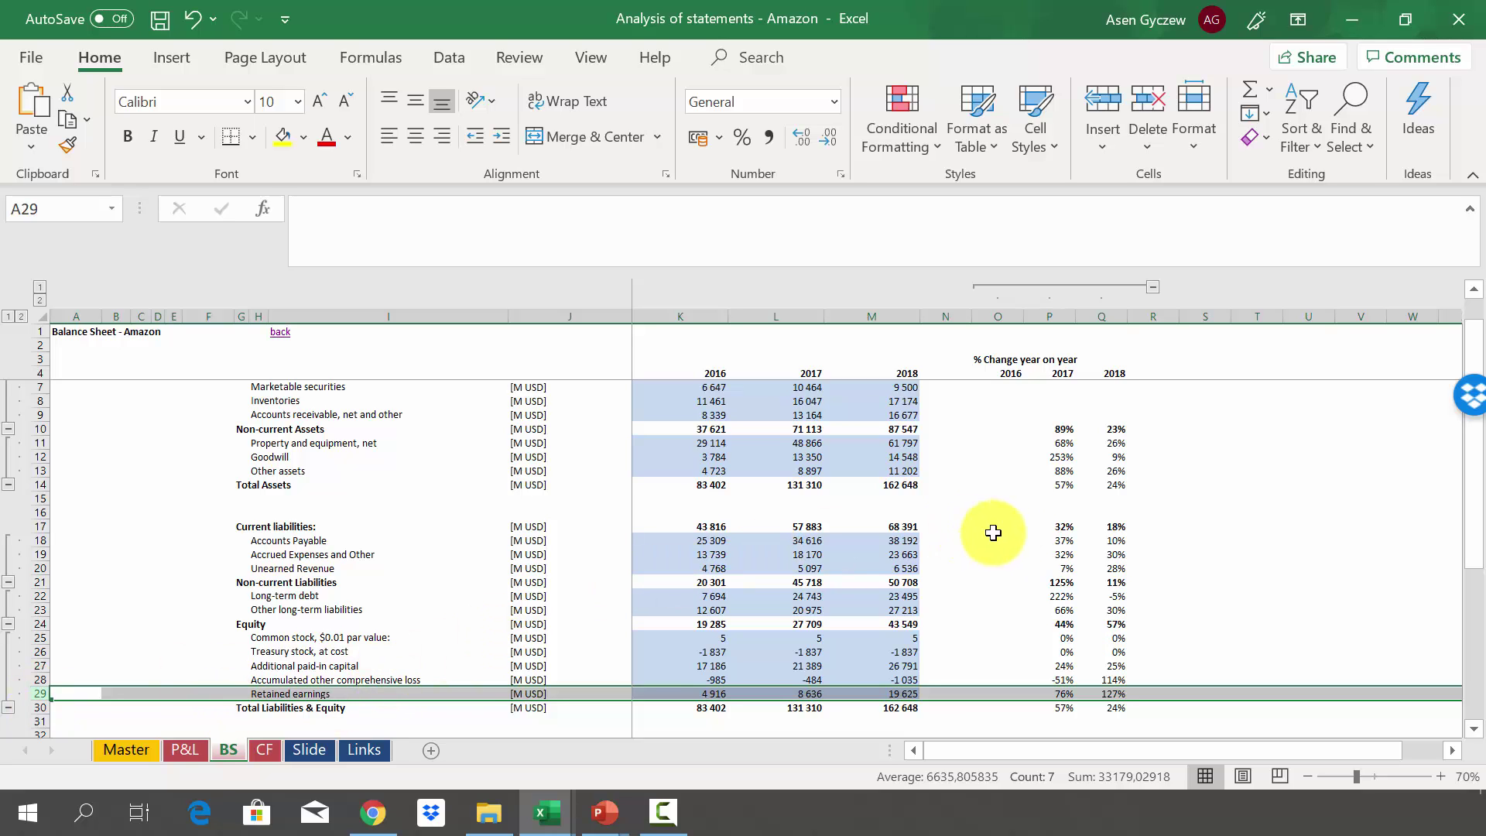
left_click(1018, 531)
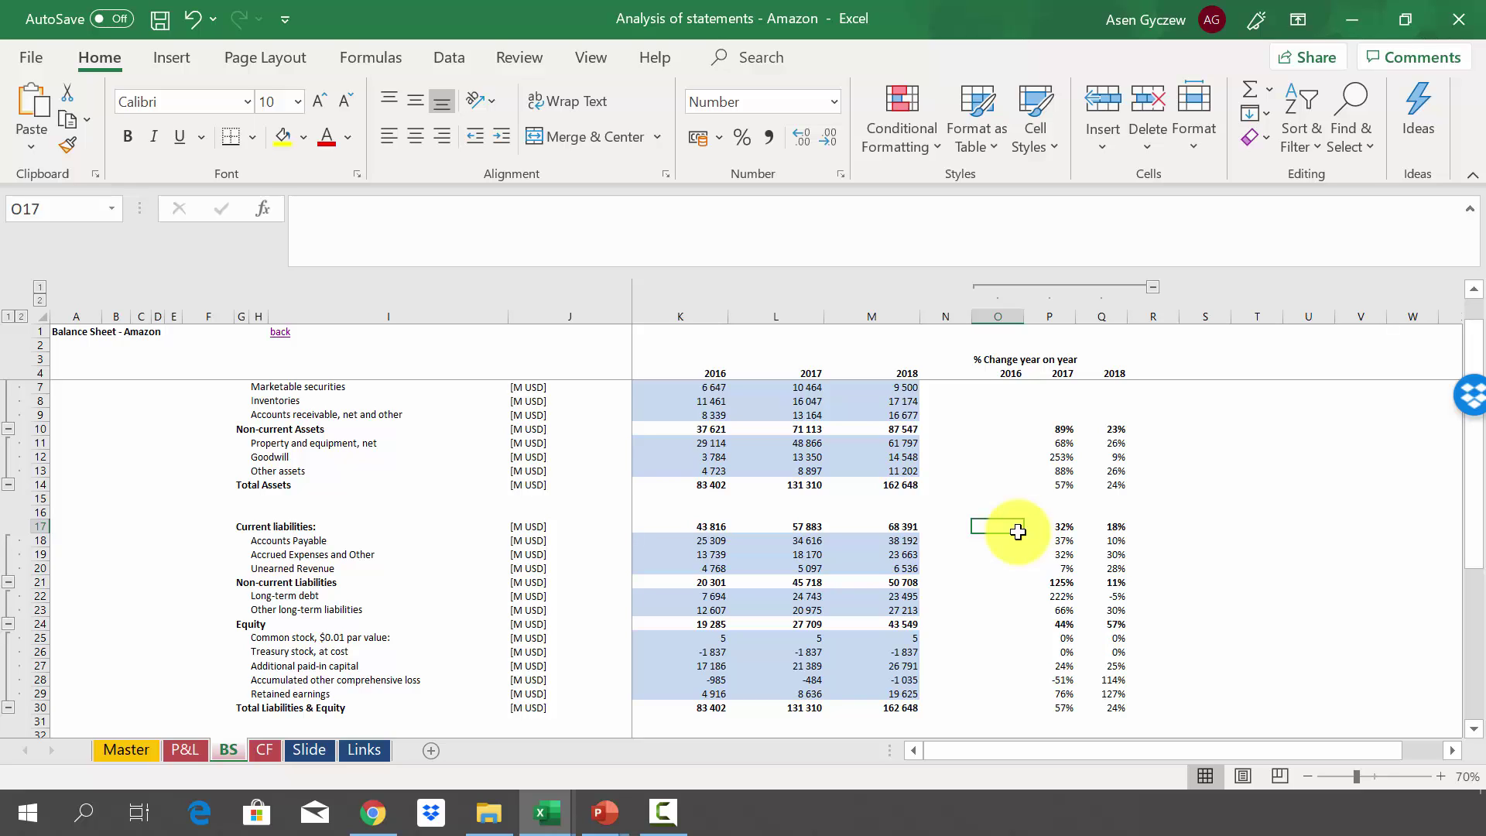
Examine Structure of Assets in % of Total, comparing the shares of Current Assets and Non-current Assets across 2016–2018
scroll(1018, 531, "down", 1)
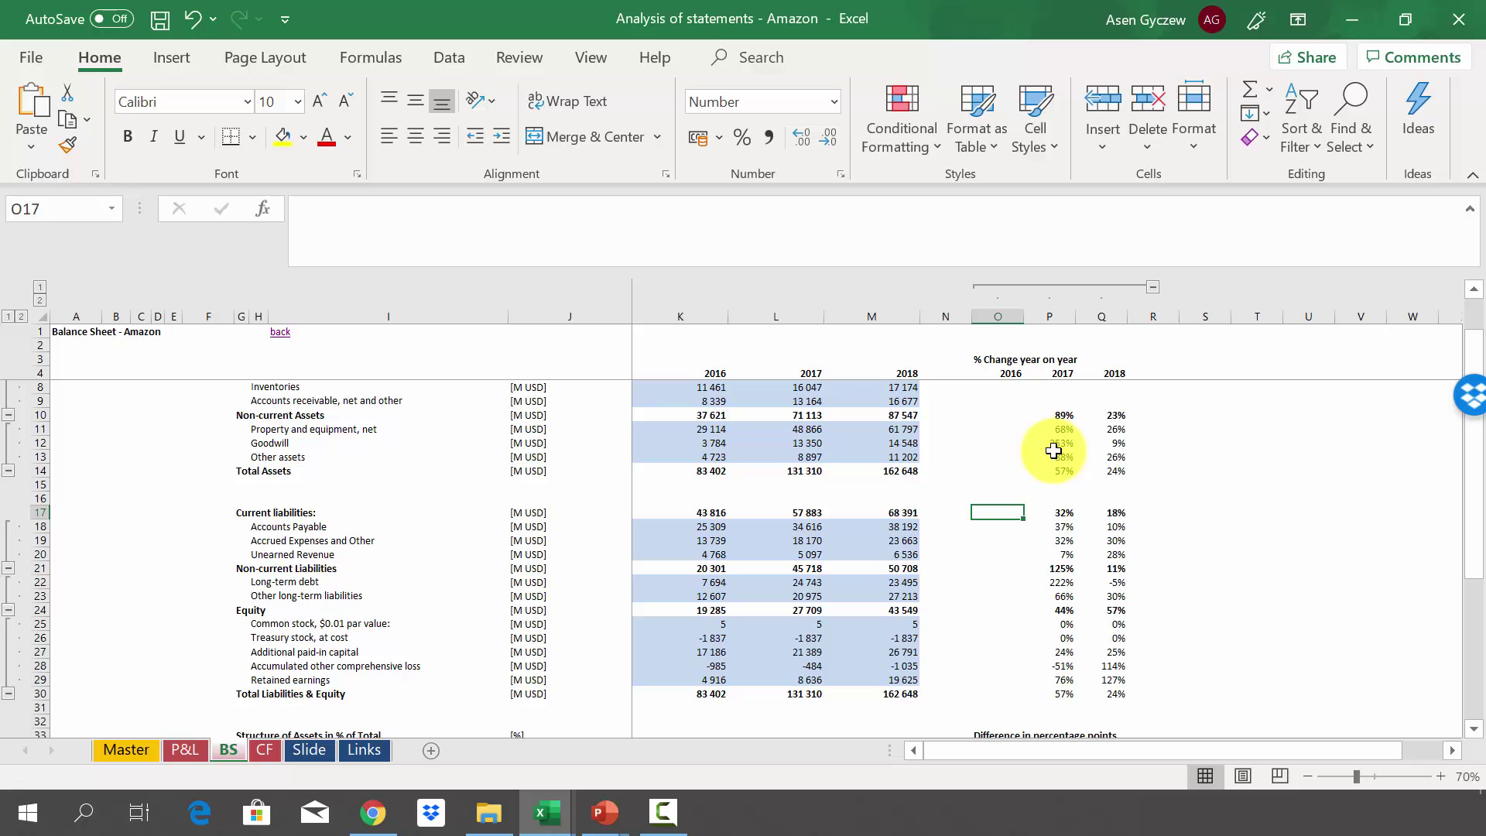
scroll(1053, 451, "down", 1)
scroll(1053, 445, "down", 1)
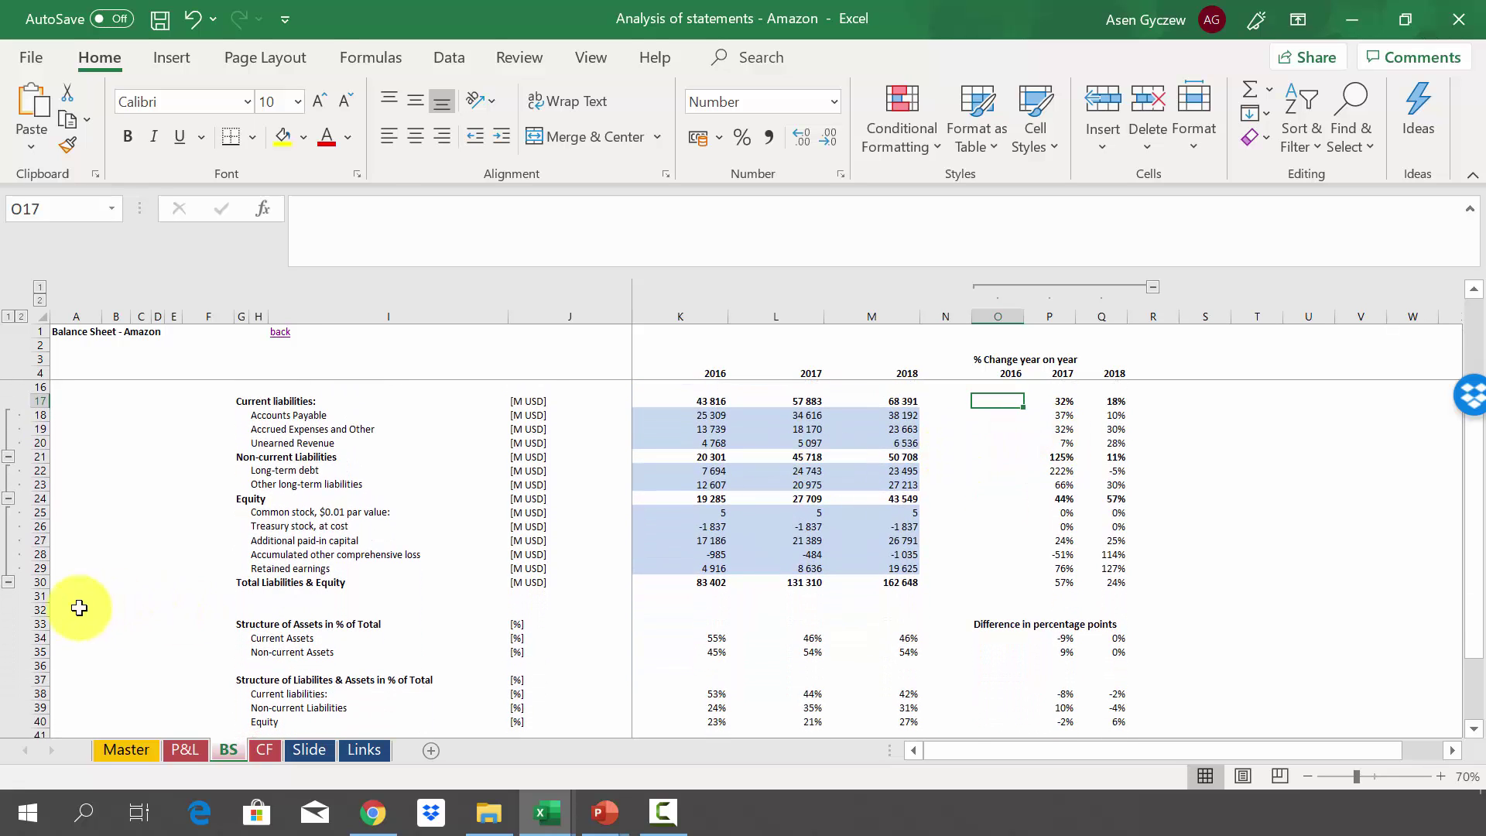
left_click(39, 624)
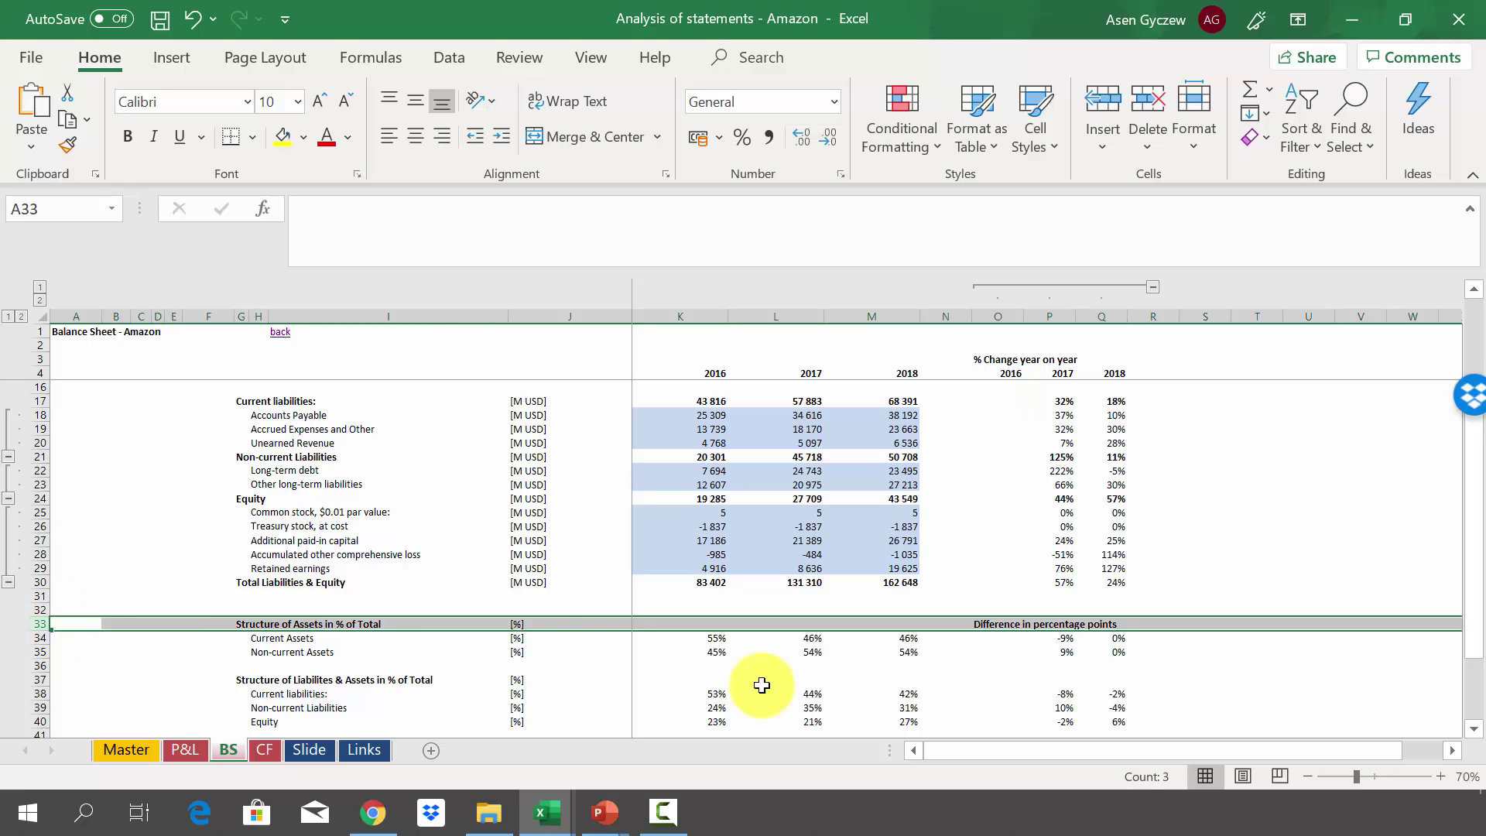
left_click(41, 637)
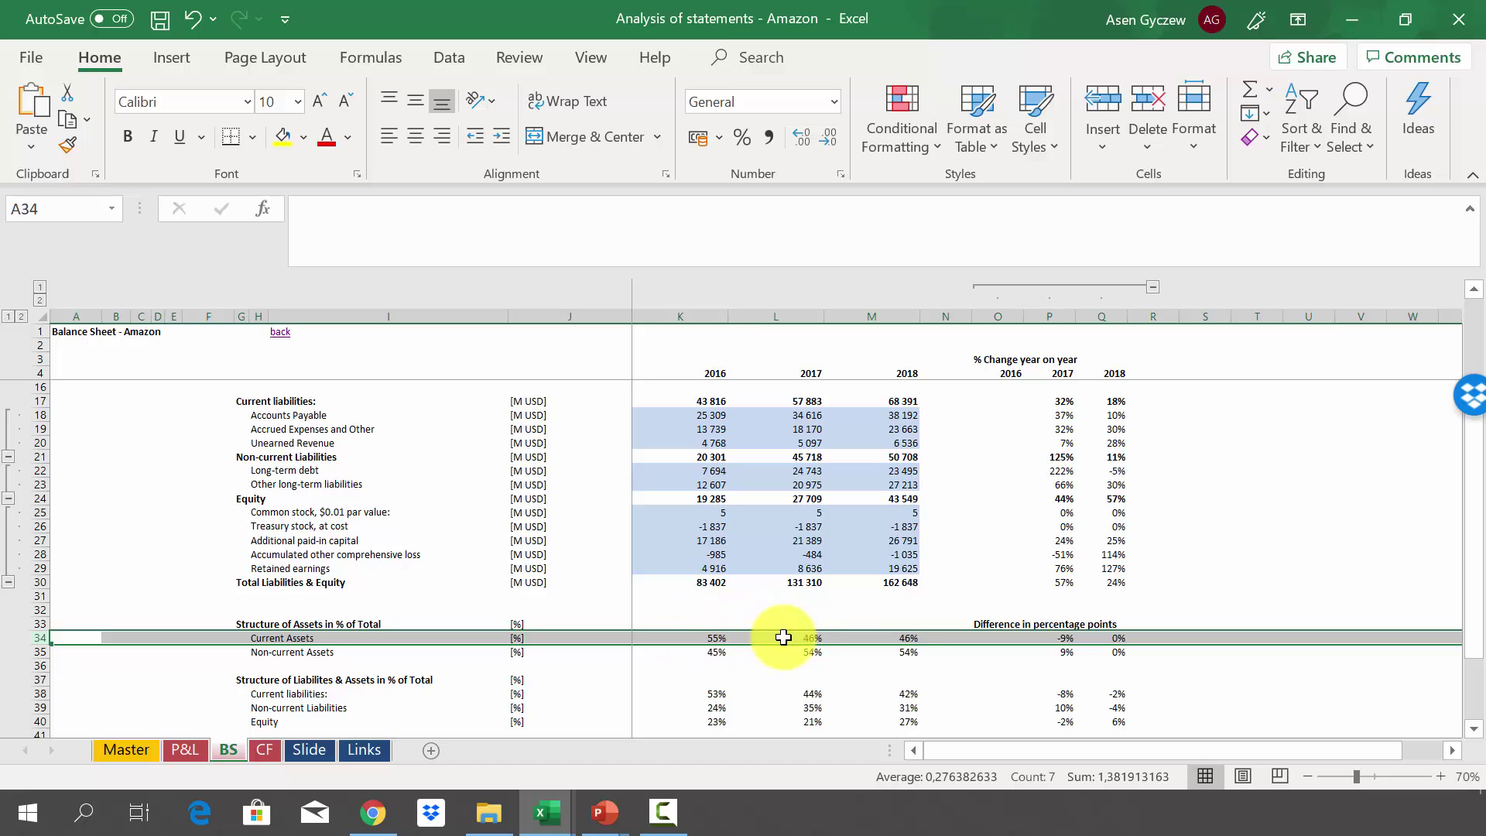
left_click(39, 653)
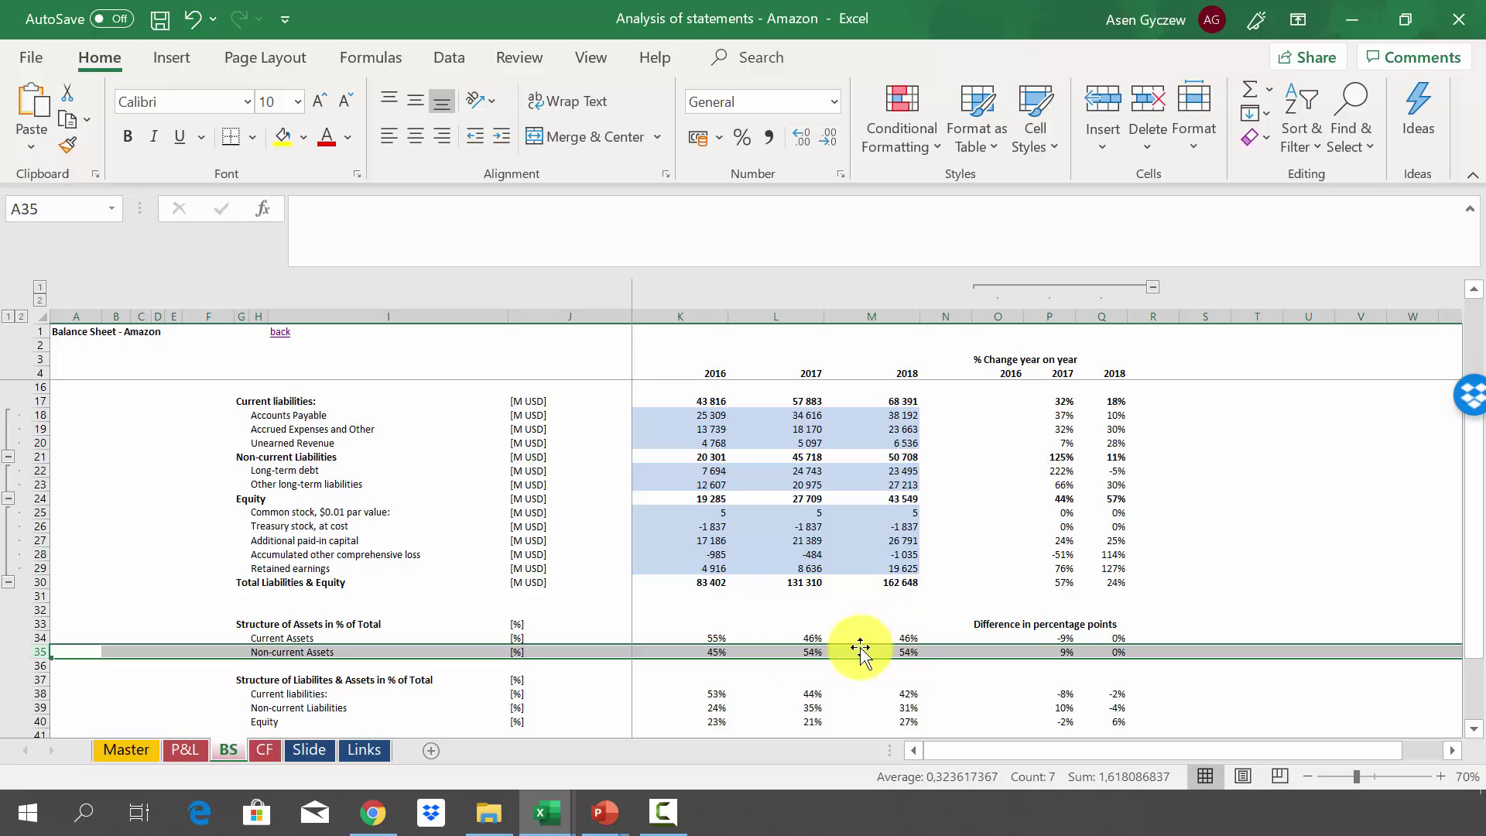
Examine the 2016–2018 shares of Current liabilities and Non-current Liabilities in the structure of liabilities in % of Total
left_click(337, 708)
left_click(36, 678)
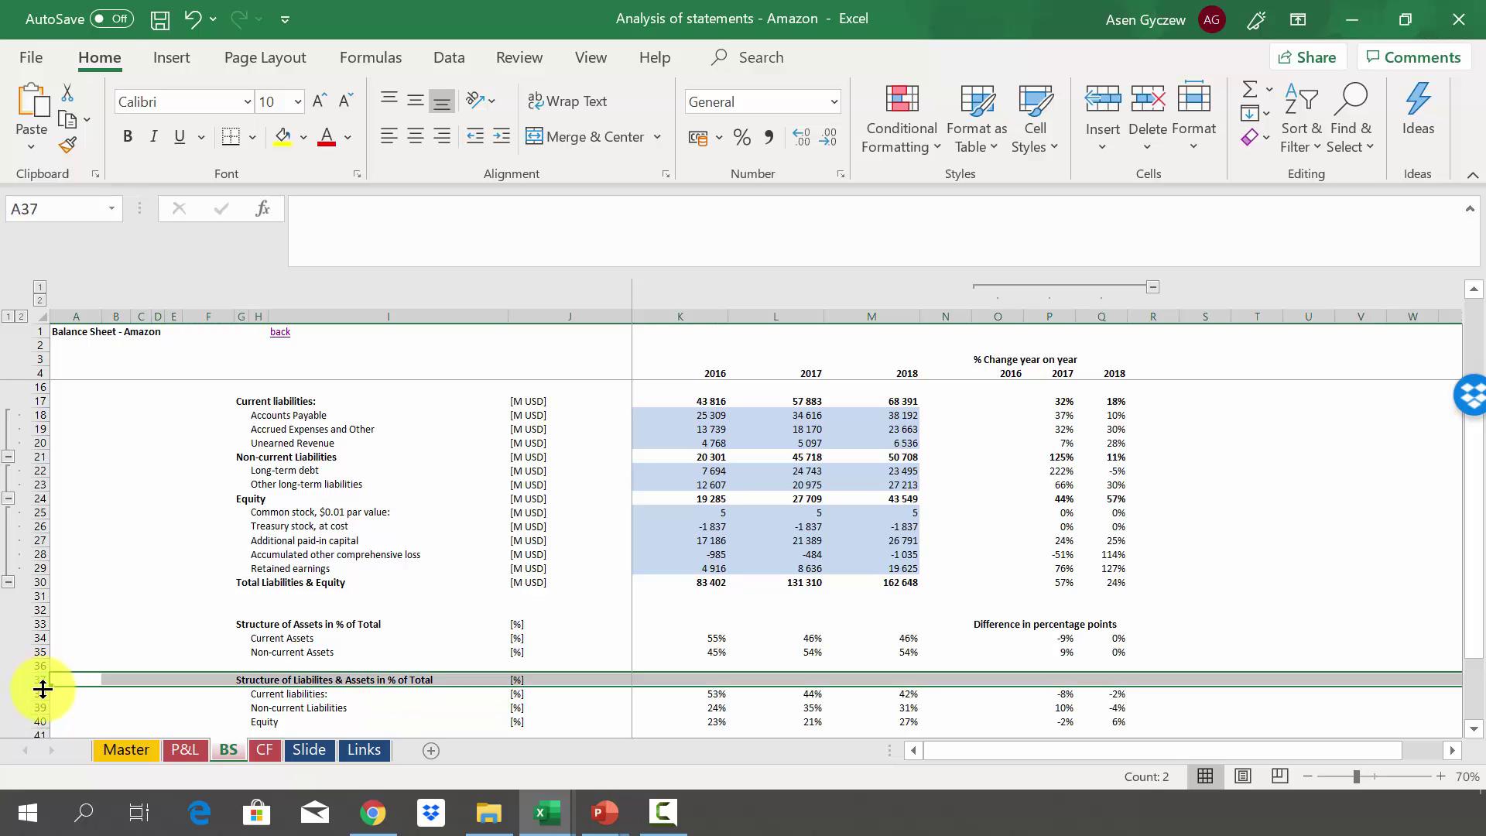
left_click(36, 692)
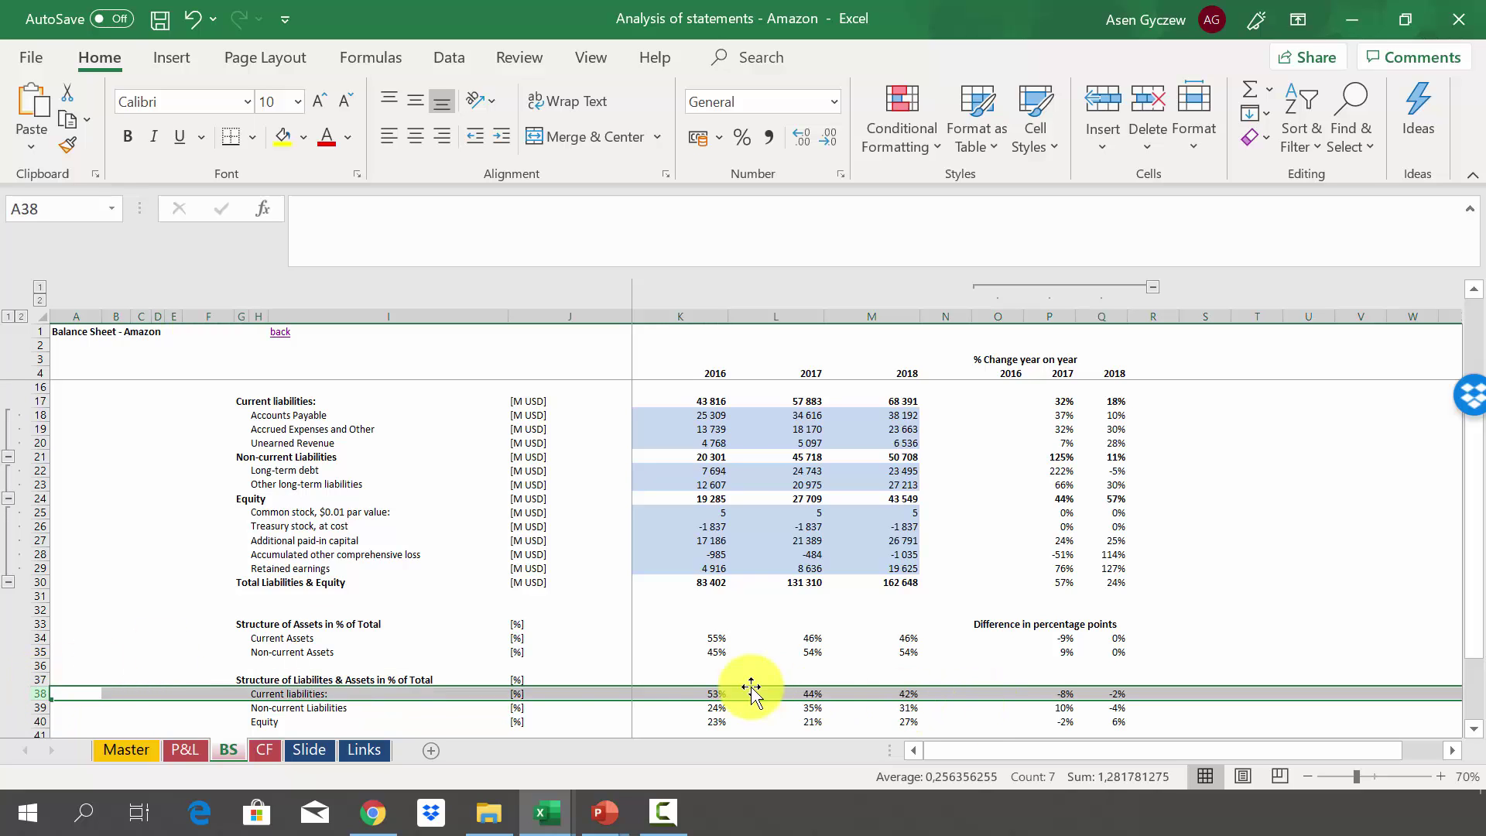
left_click(36, 707)
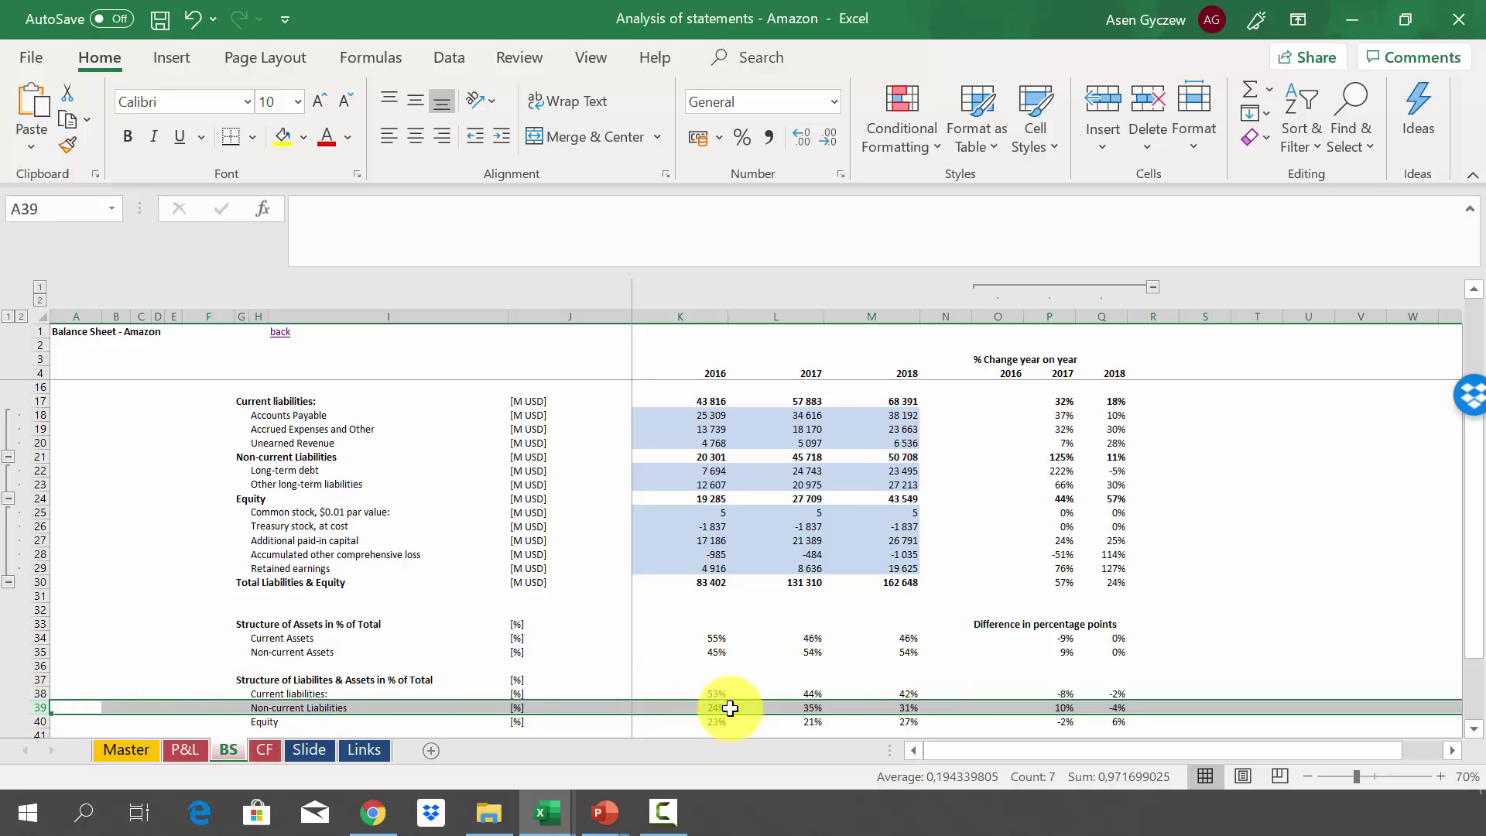
left_click(701, 706)
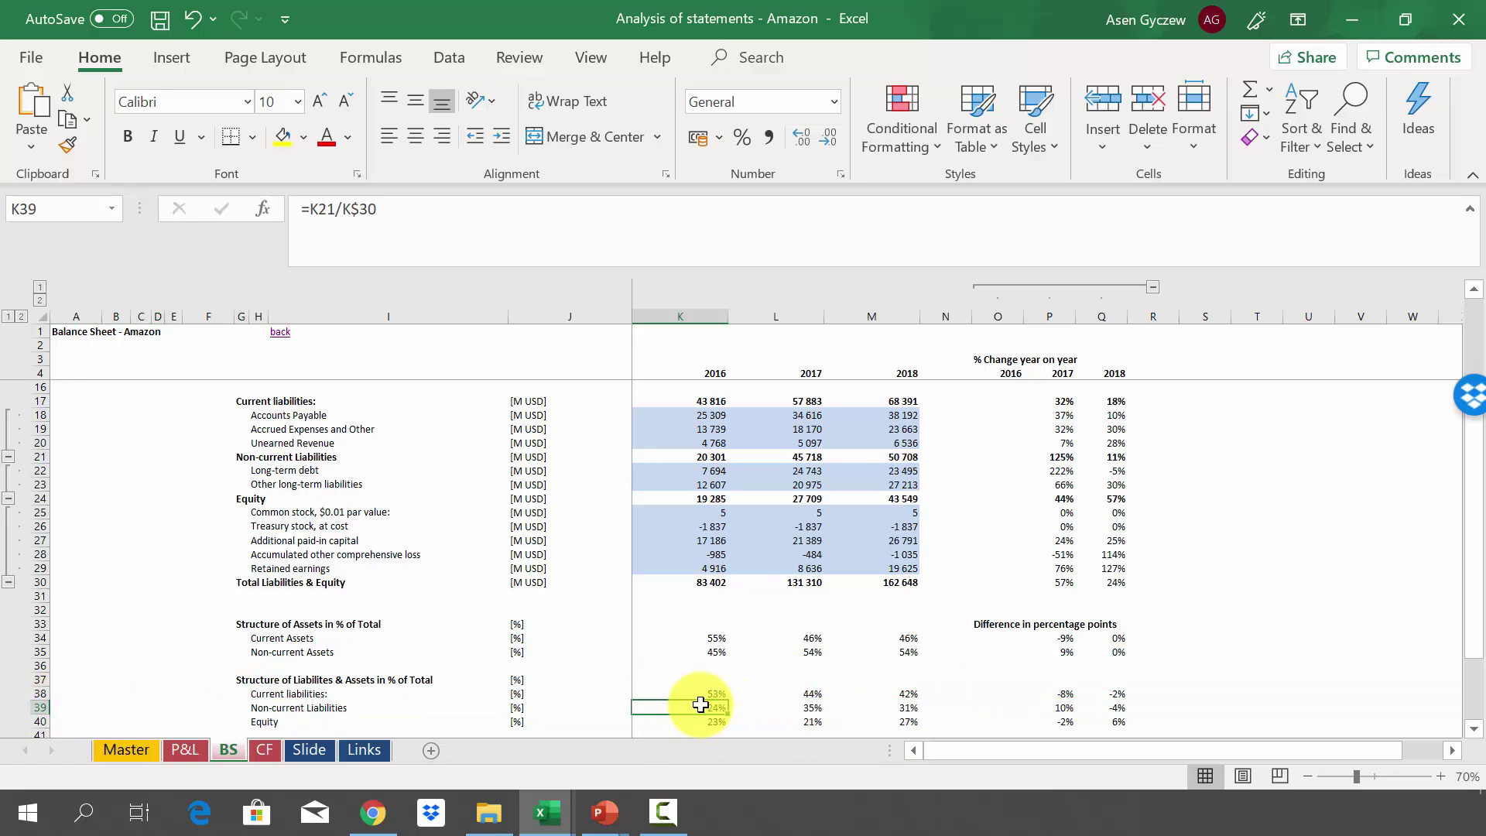
left_click(856, 708)
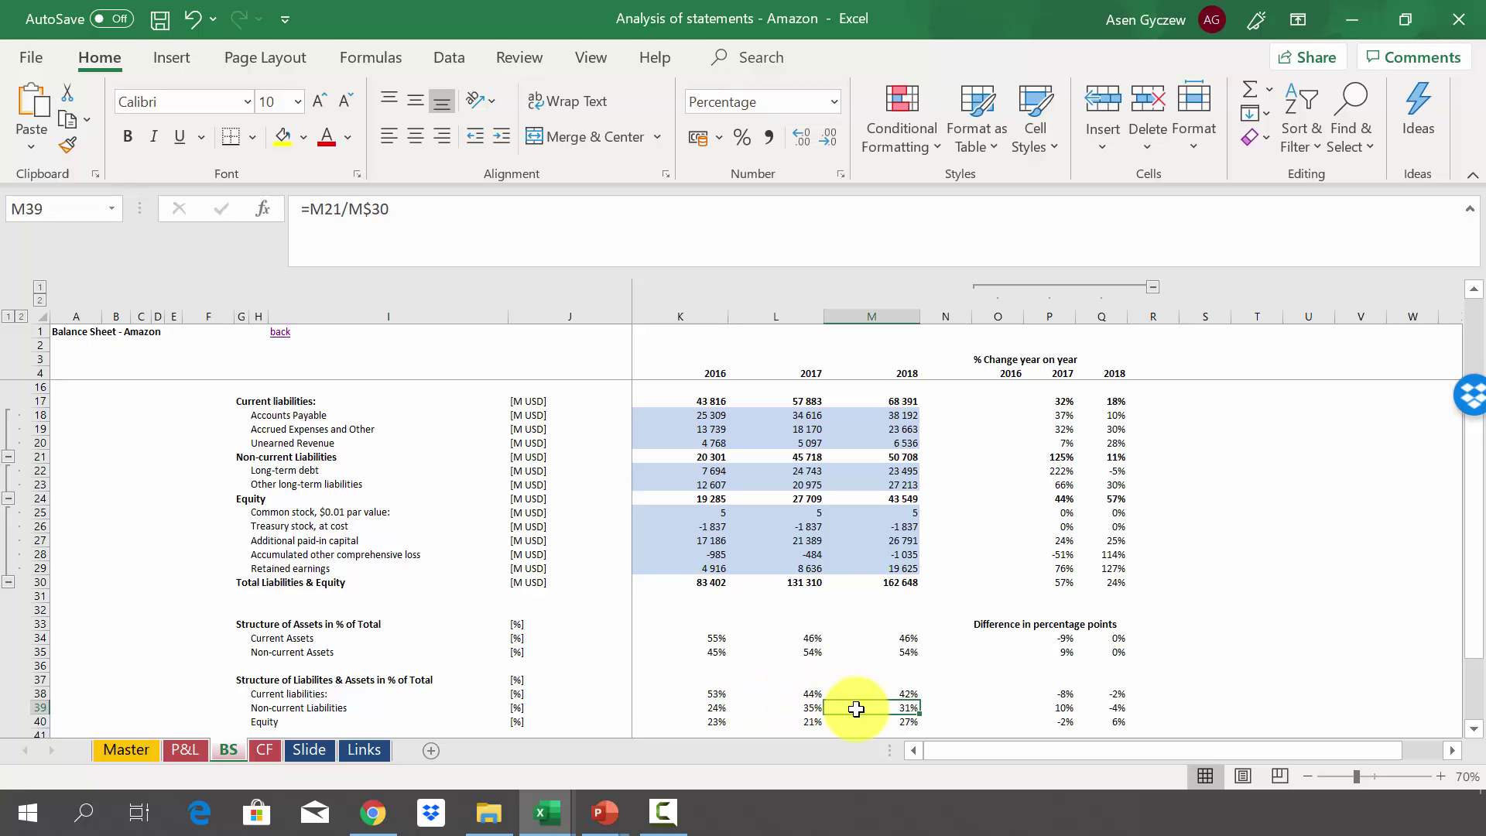
left_click(787, 705)
left_click(856, 706)
left_click(38, 707)
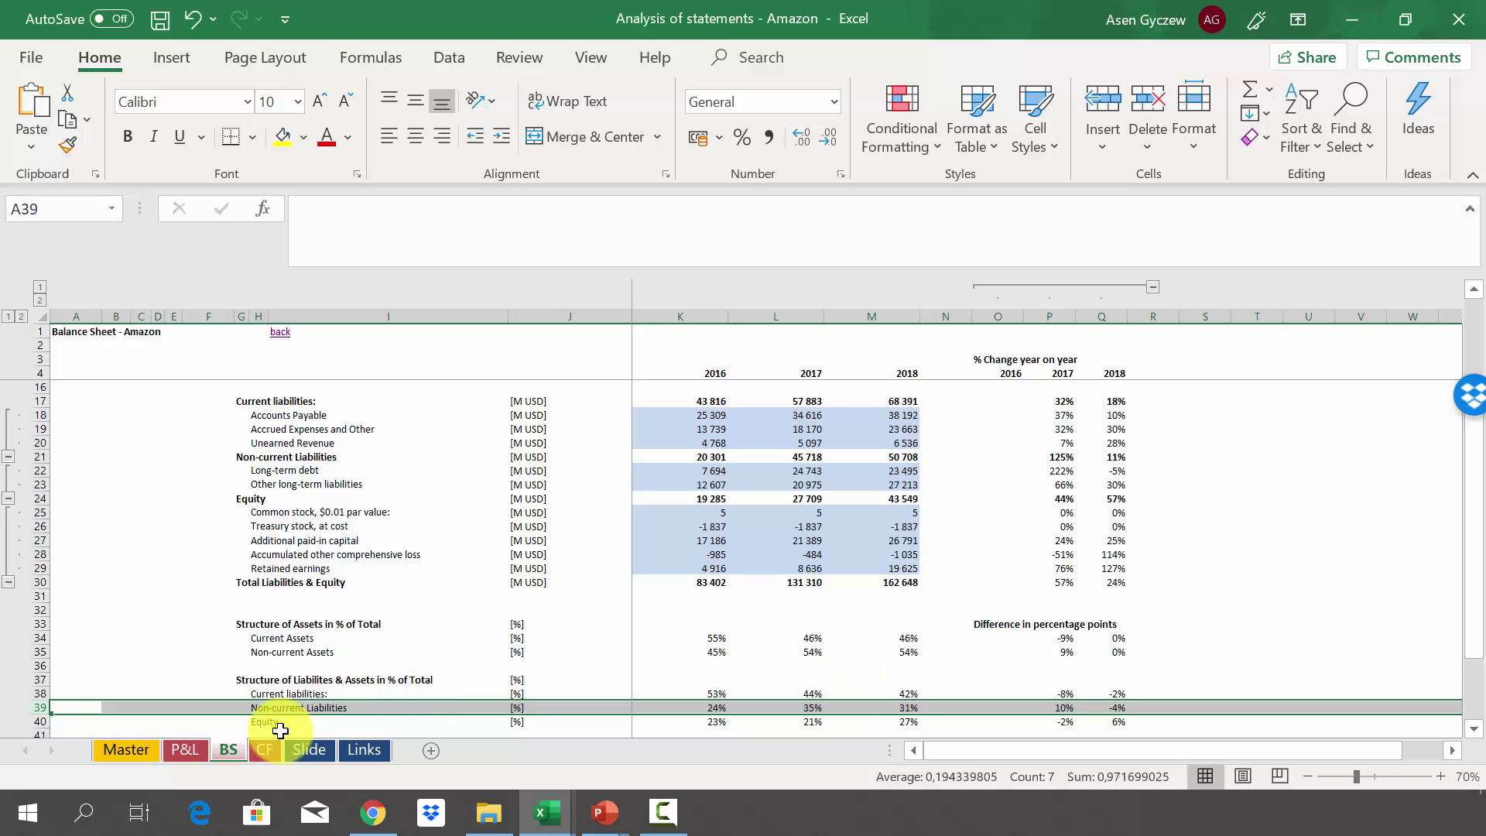
Examine Equity's share of the total across 2016–2018 and relate it to Retained earnings and Non-current Liabilities
left_click(39, 721)
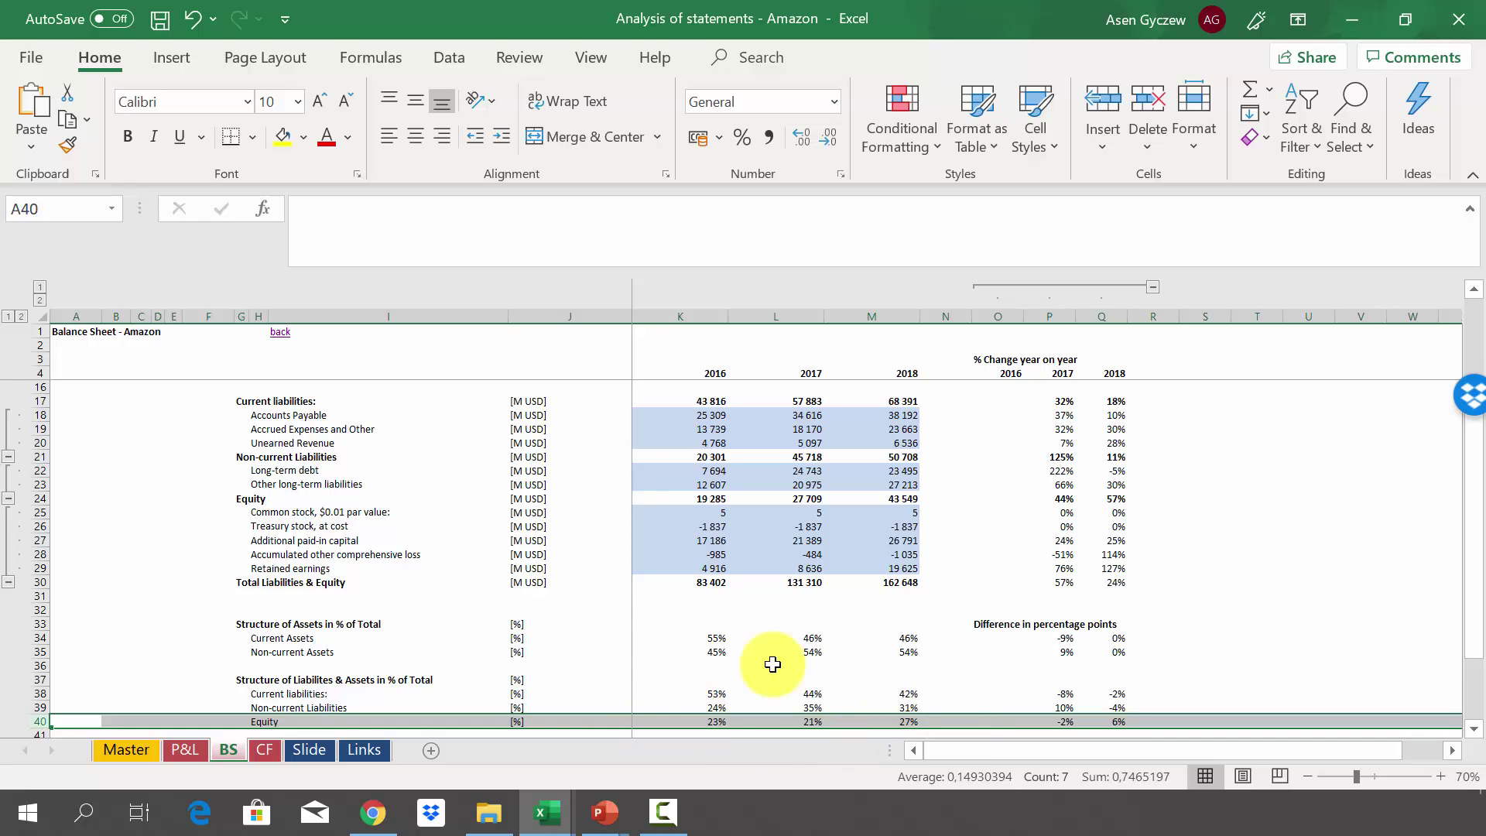
left_click(40, 568)
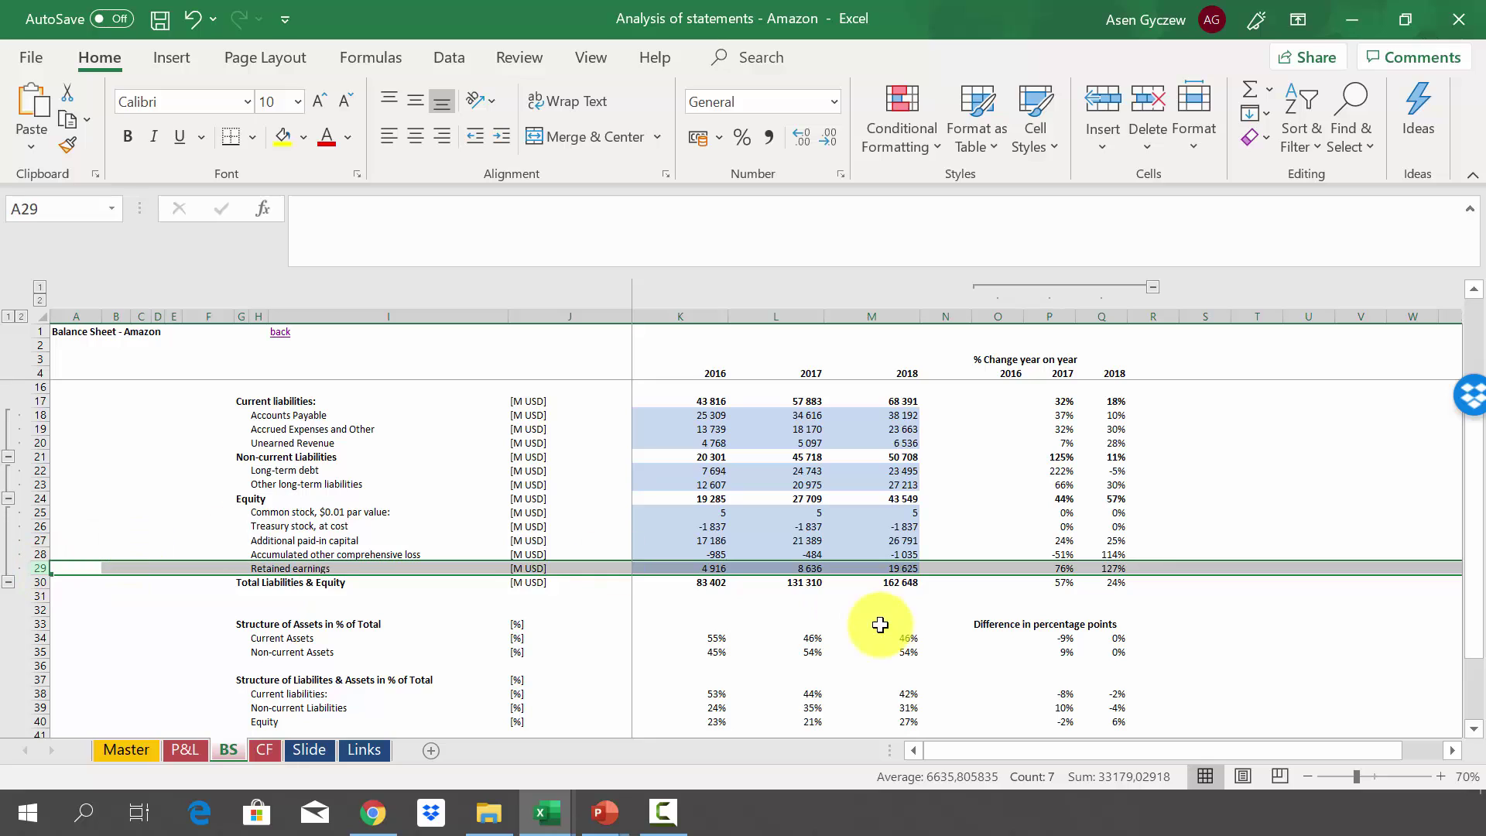
left_click(741, 730)
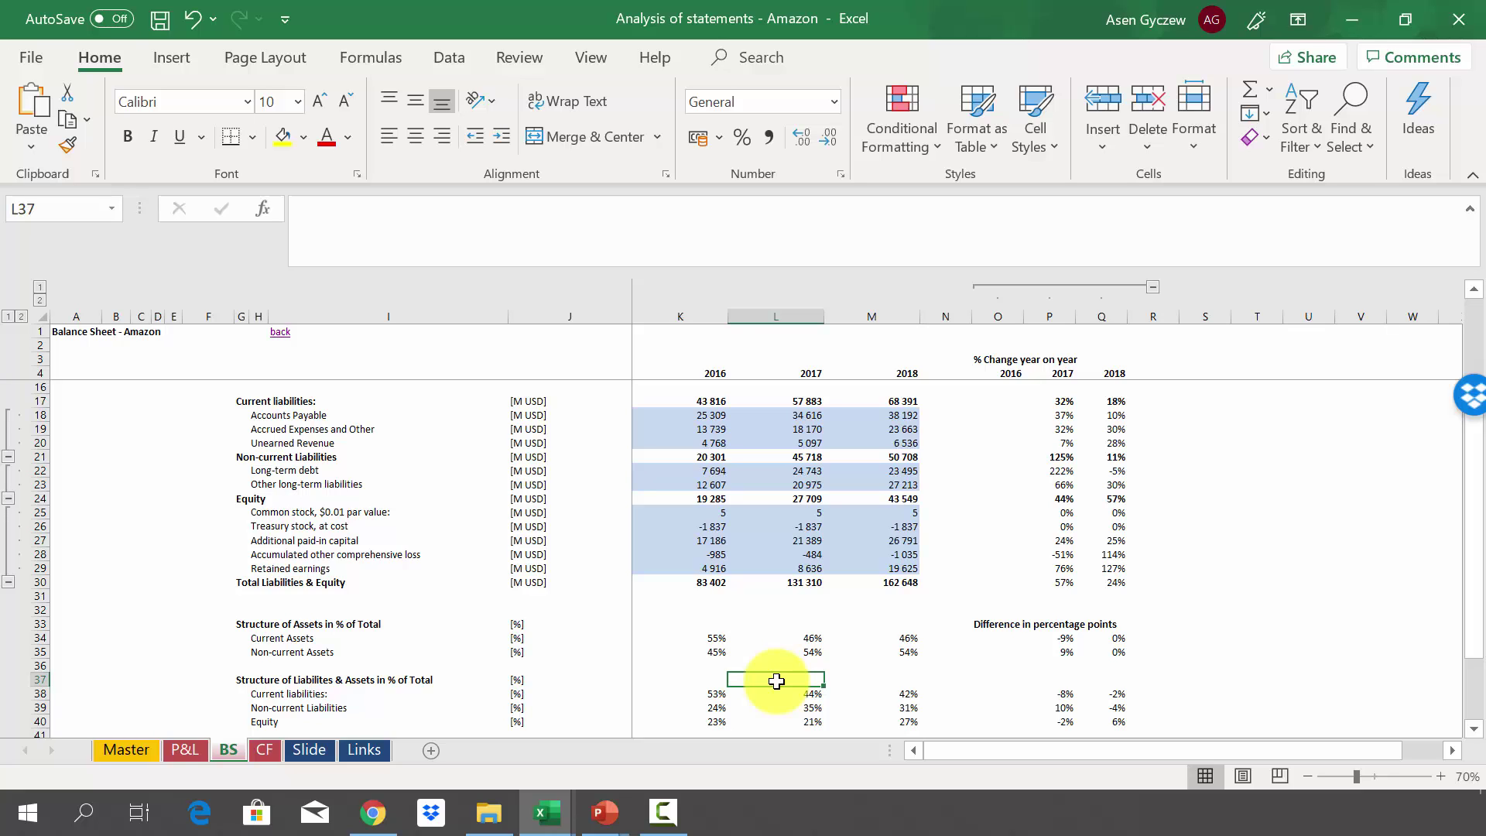
left_click(39, 706)
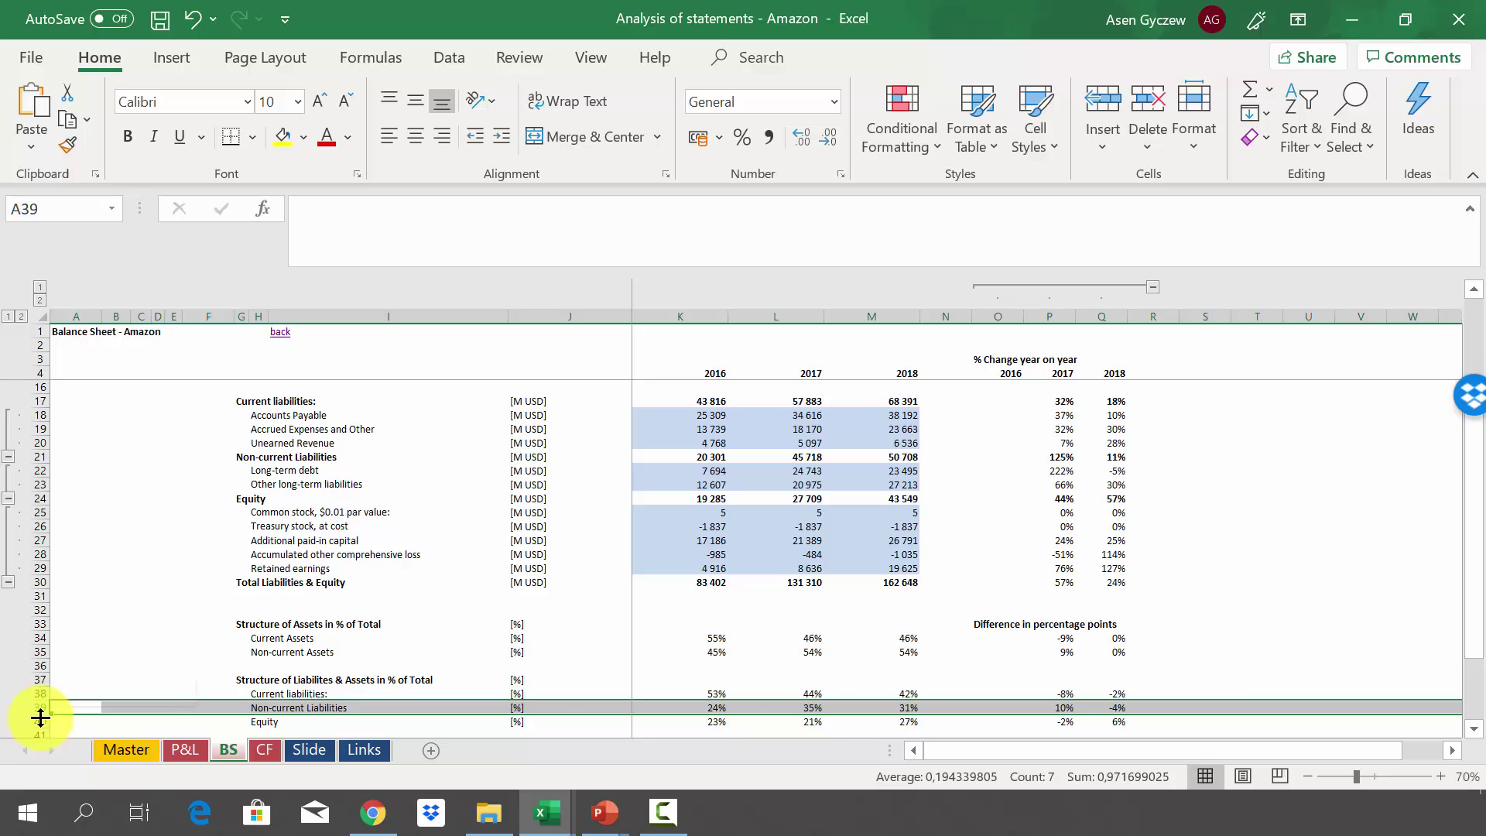
left_click(34, 719)
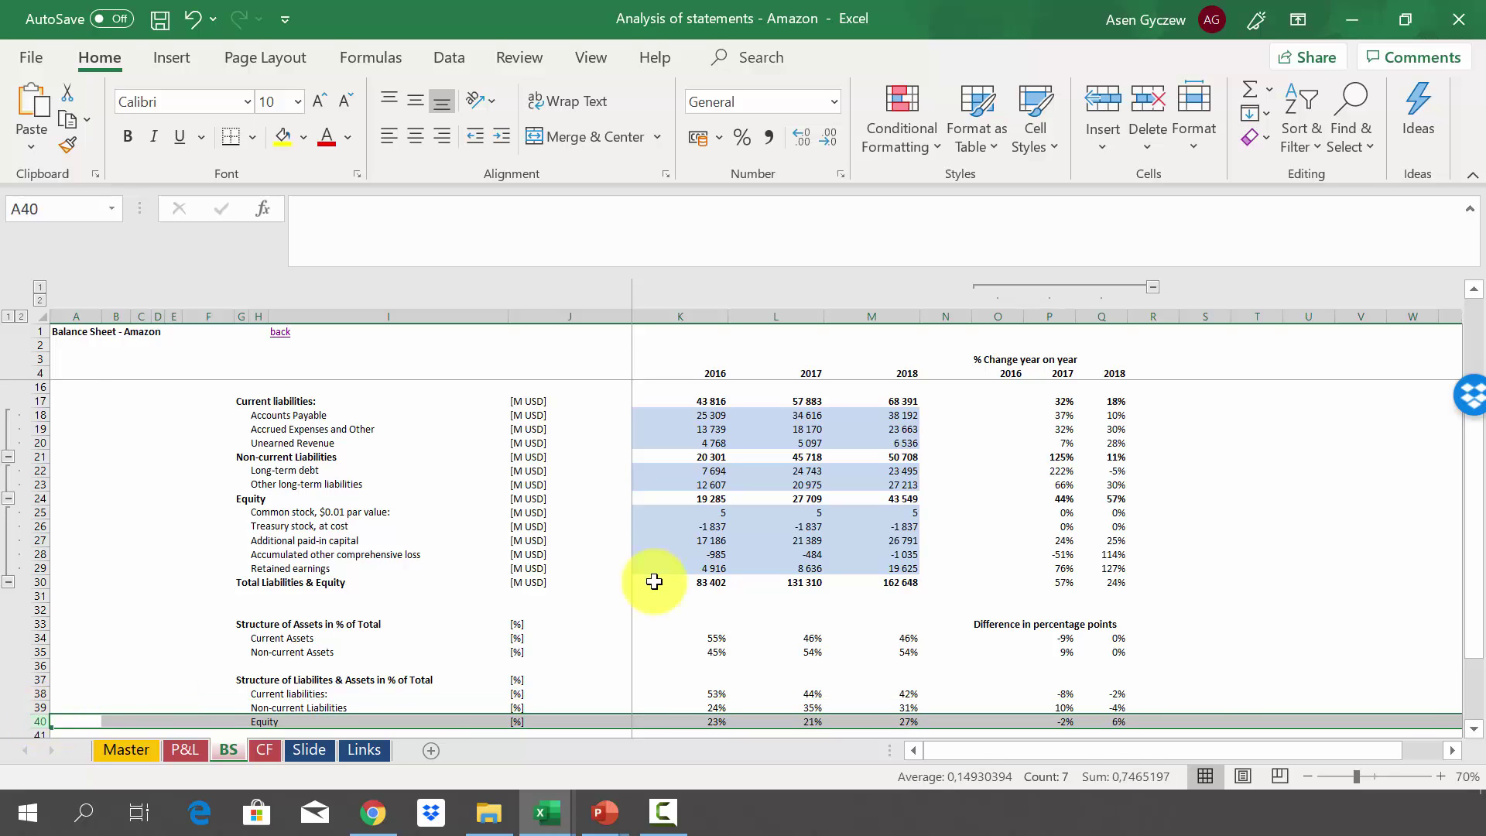
left_click(731, 530)
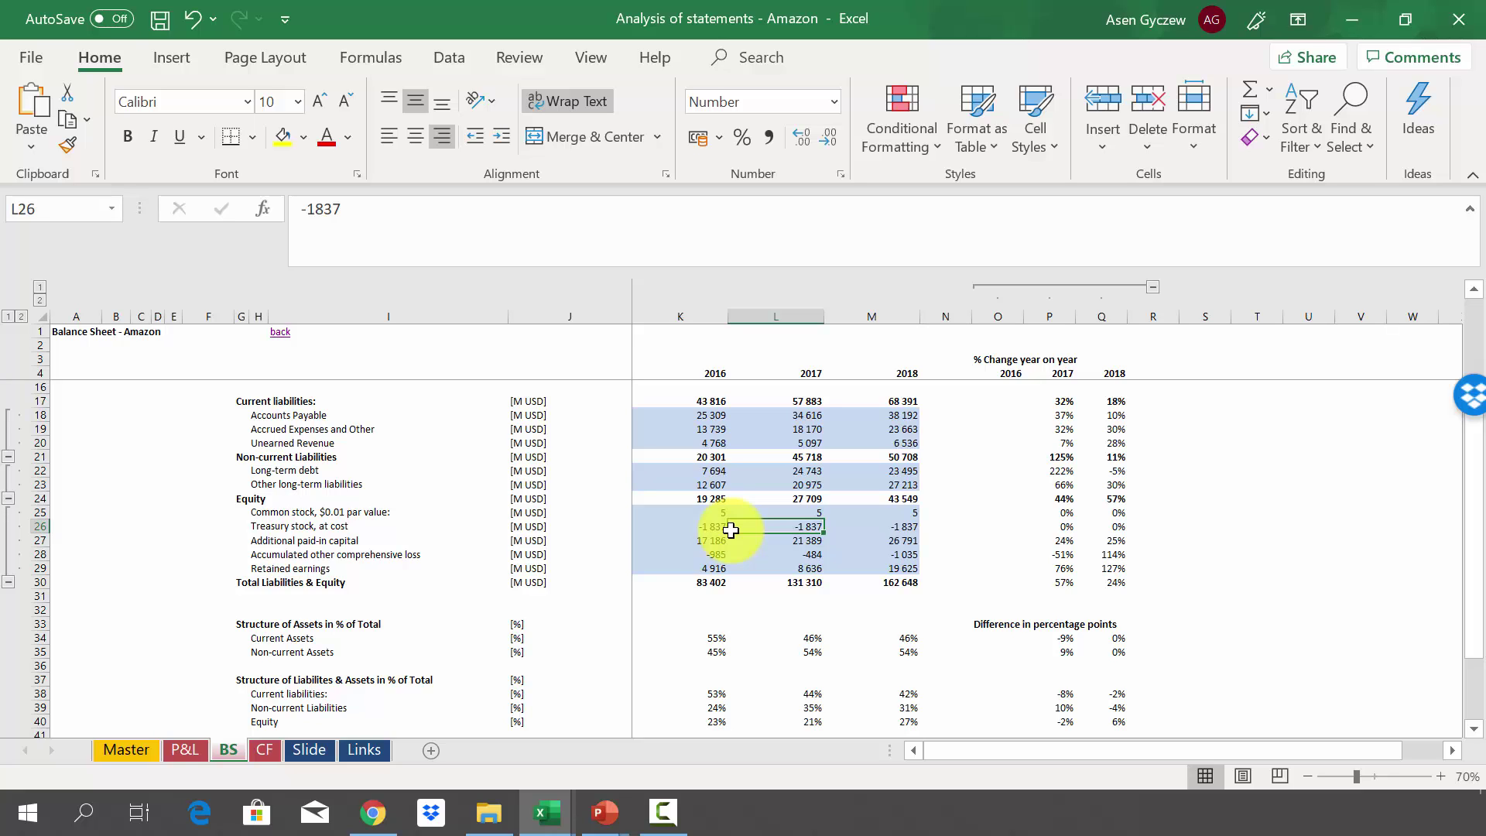
Return to the Master sheet and follow its link to the Cash Flows Statement - Amazon
key("ctrl+Page_Up")
key("ctrl+Page_Up")
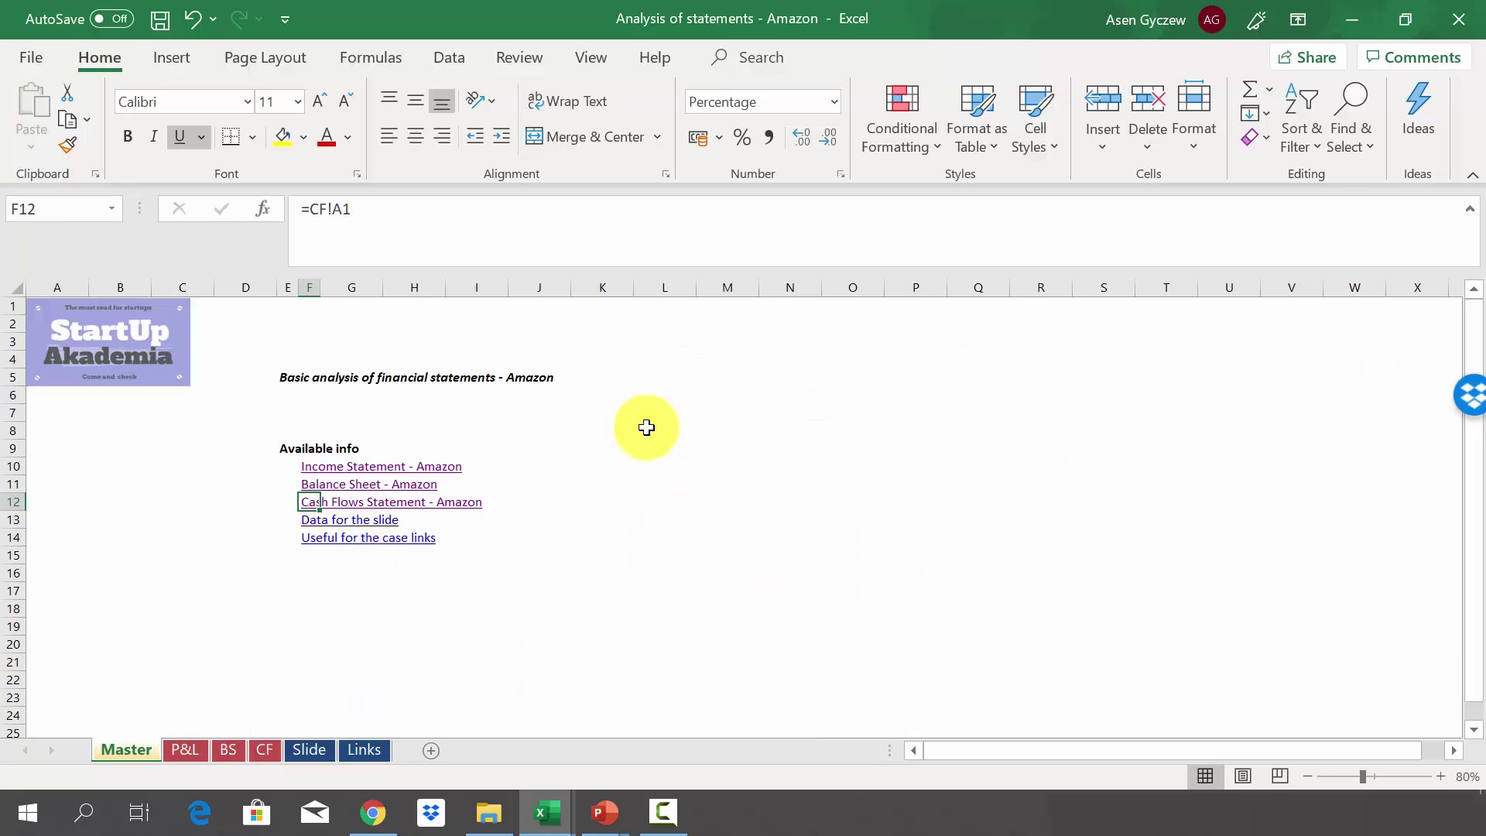
left_click(666, 437)
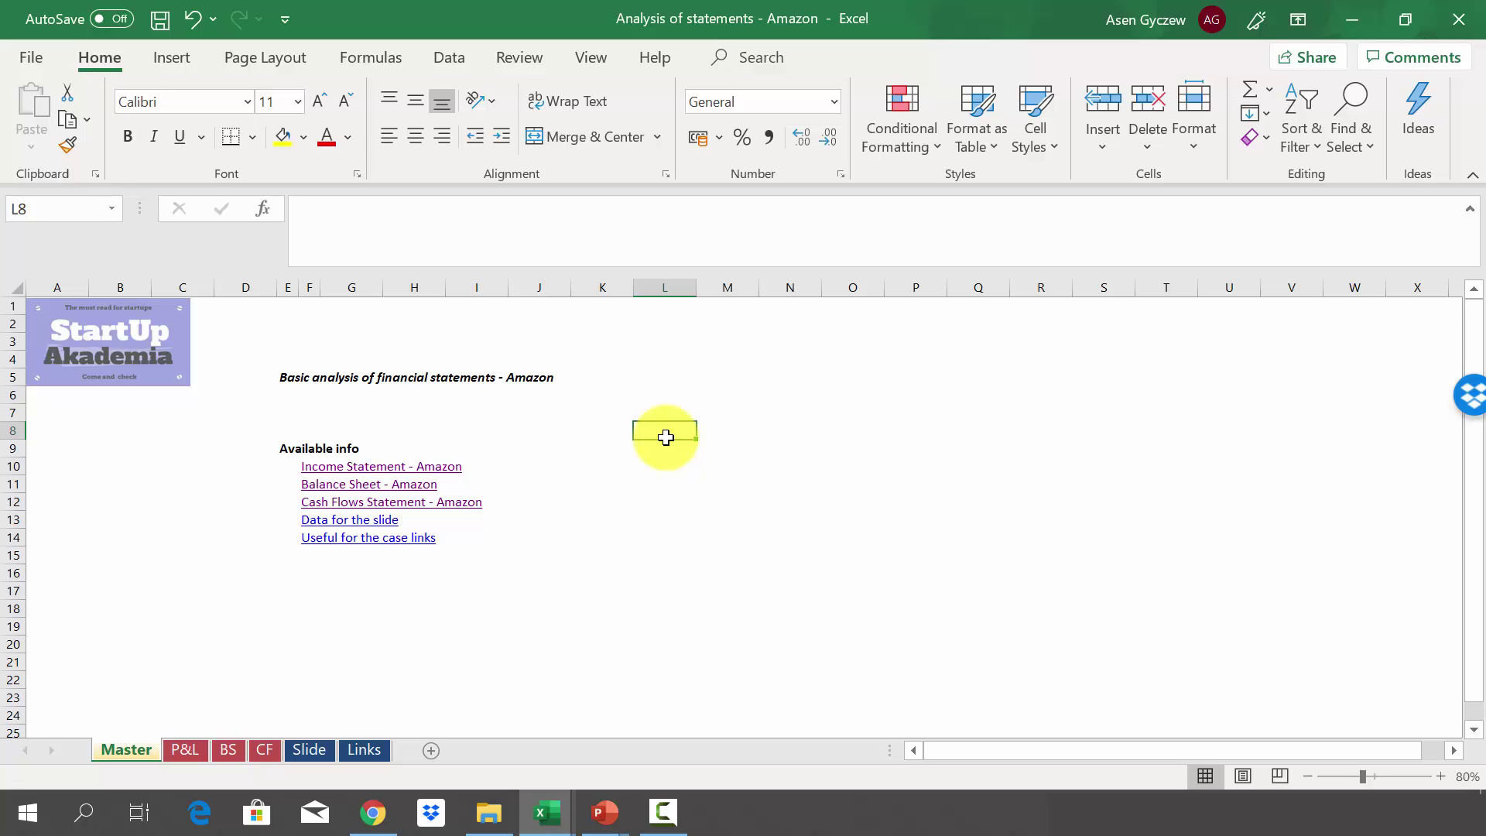
left_click(305, 501)
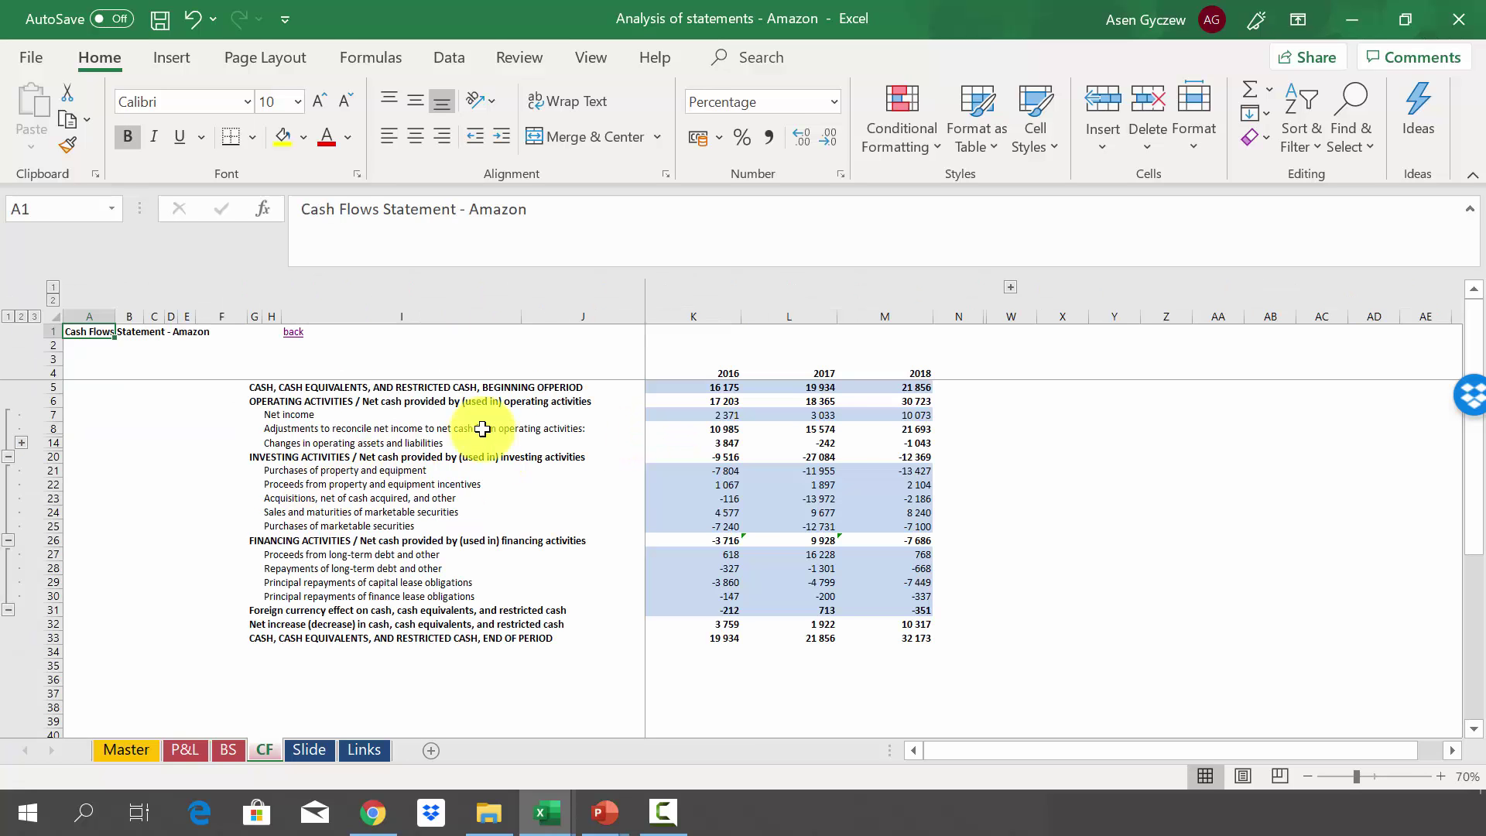
Look over the 2016, 2017 and 2018 columns of the cash flow statement one after another
left_click(689, 443)
left_click(687, 497)
left_click(704, 315)
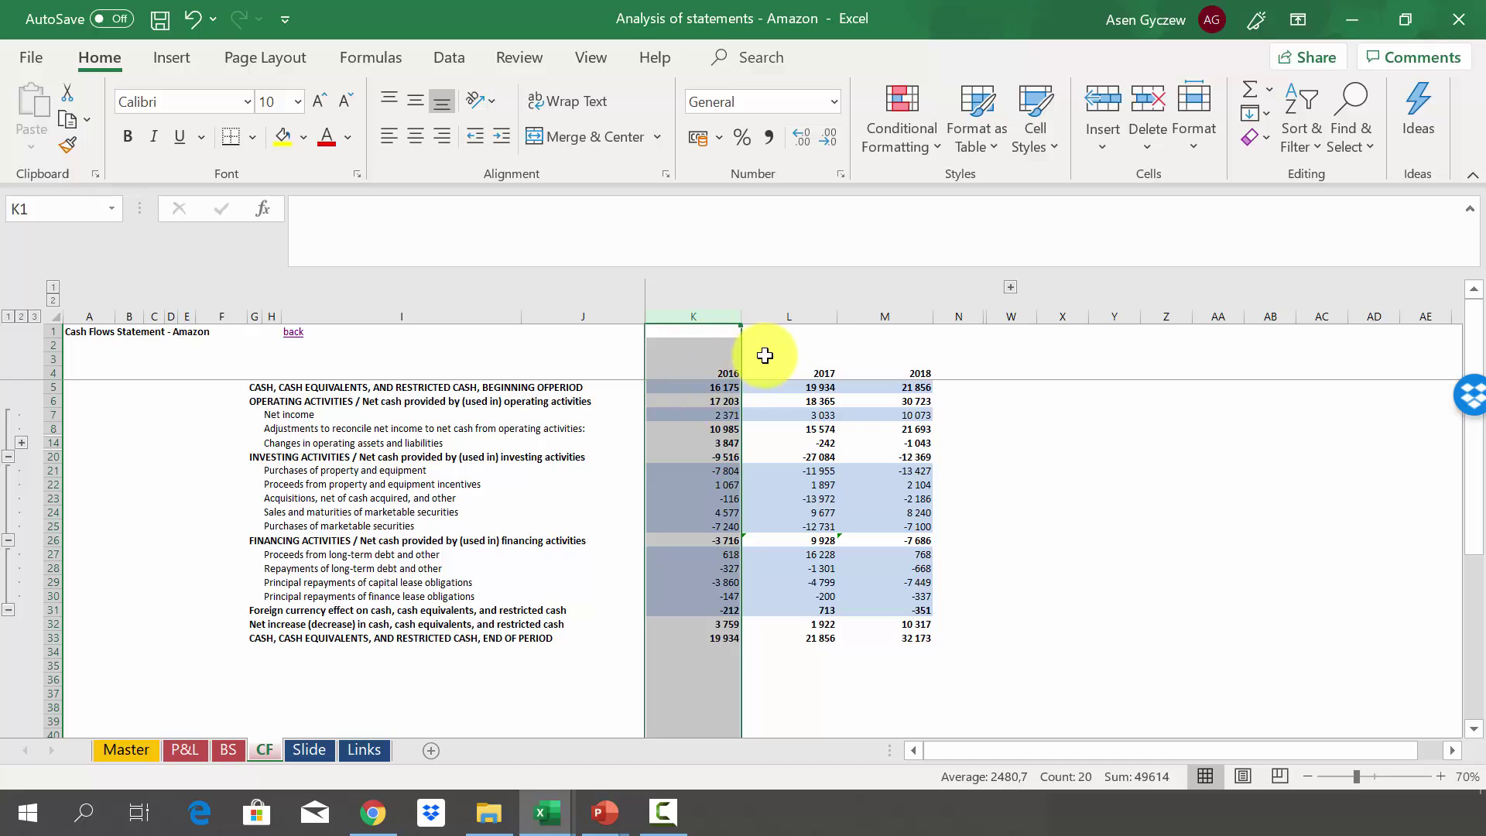
left_click(819, 313)
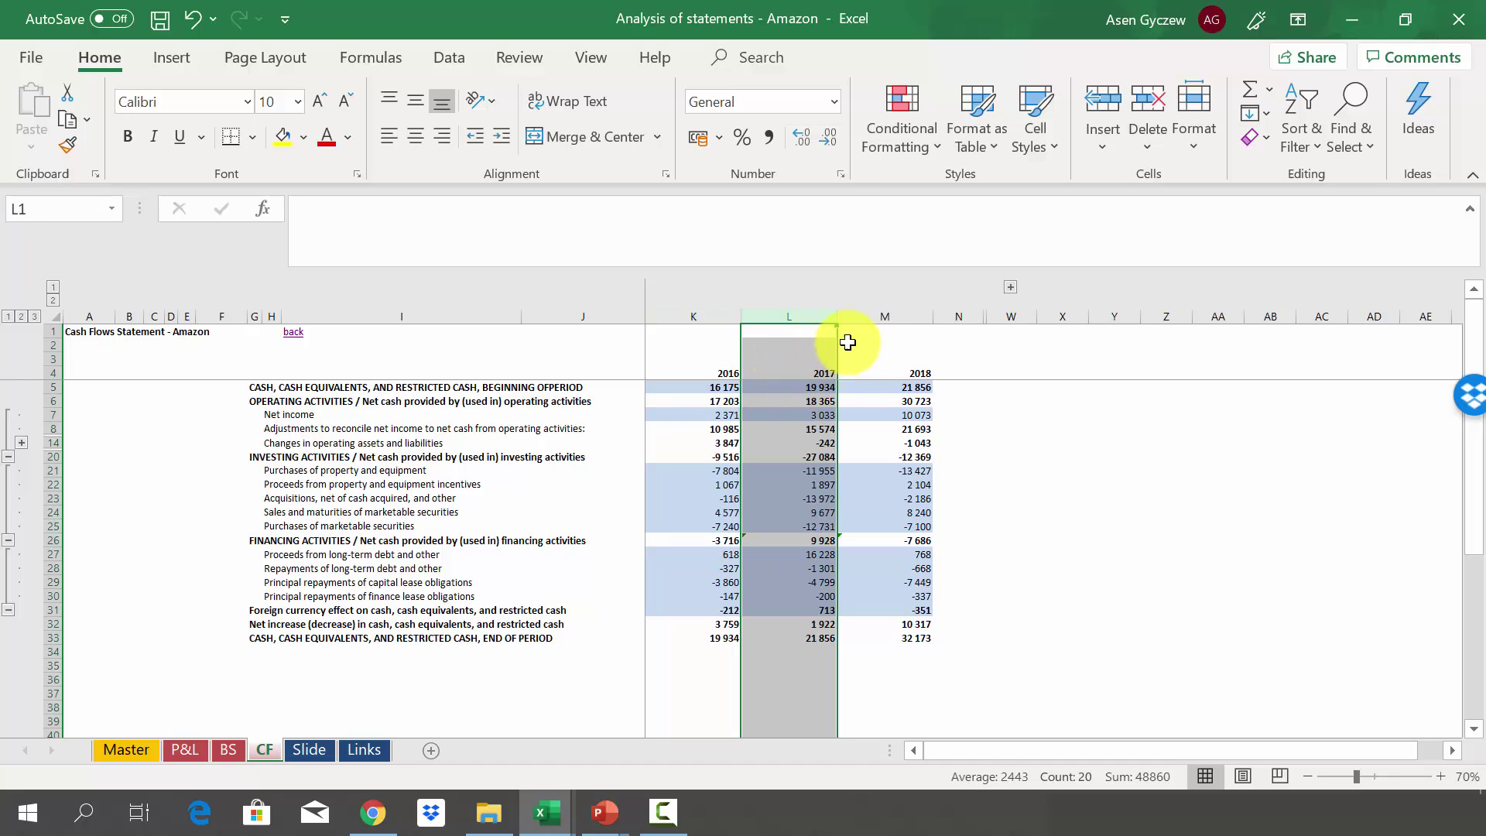
left_click(872, 316)
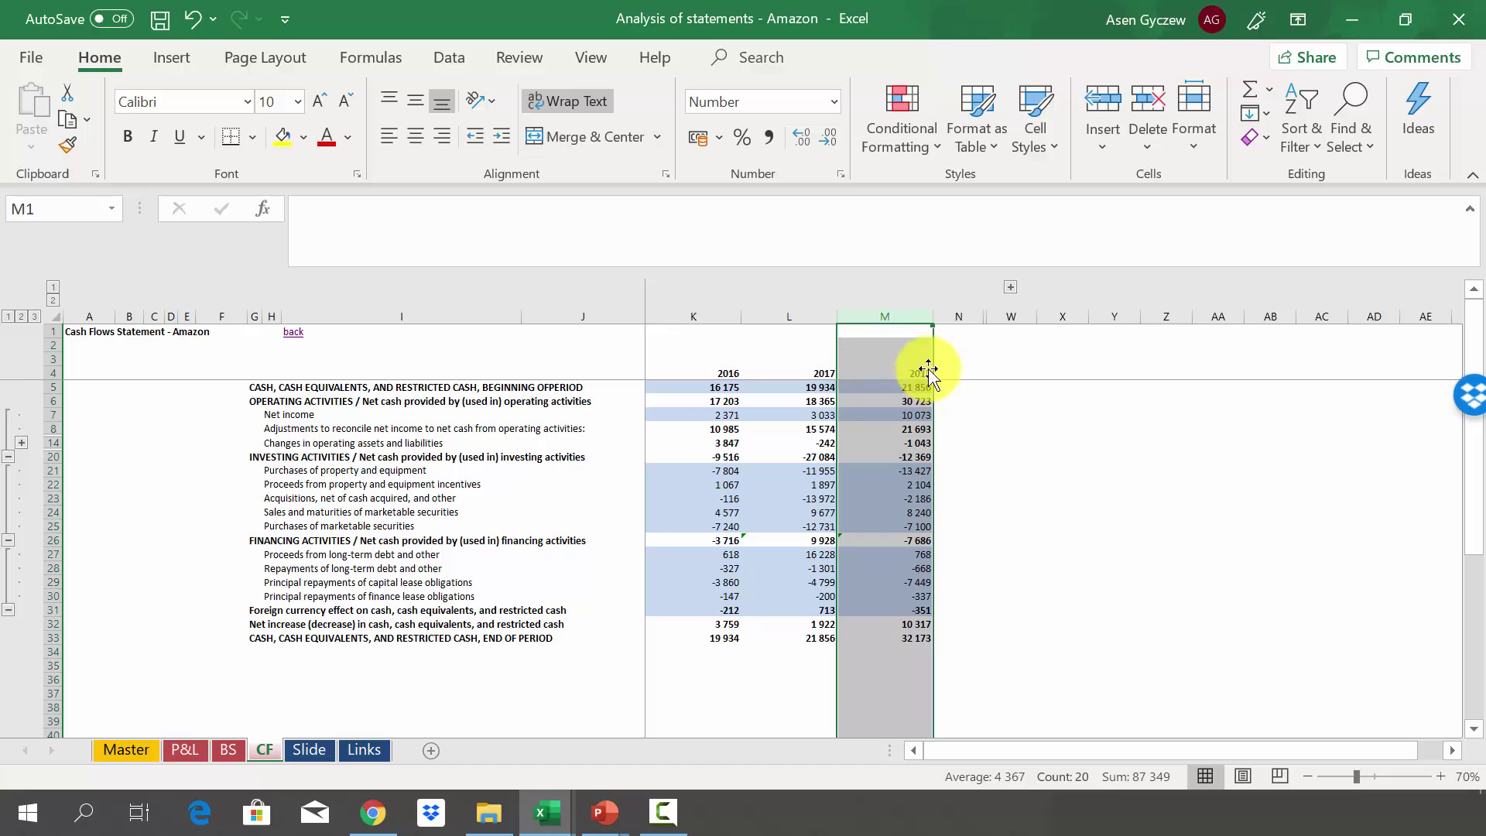
Review the cash flow statement's main rows: beginning cash, operating activities, investing activities and financing activities
left_click(431, 387)
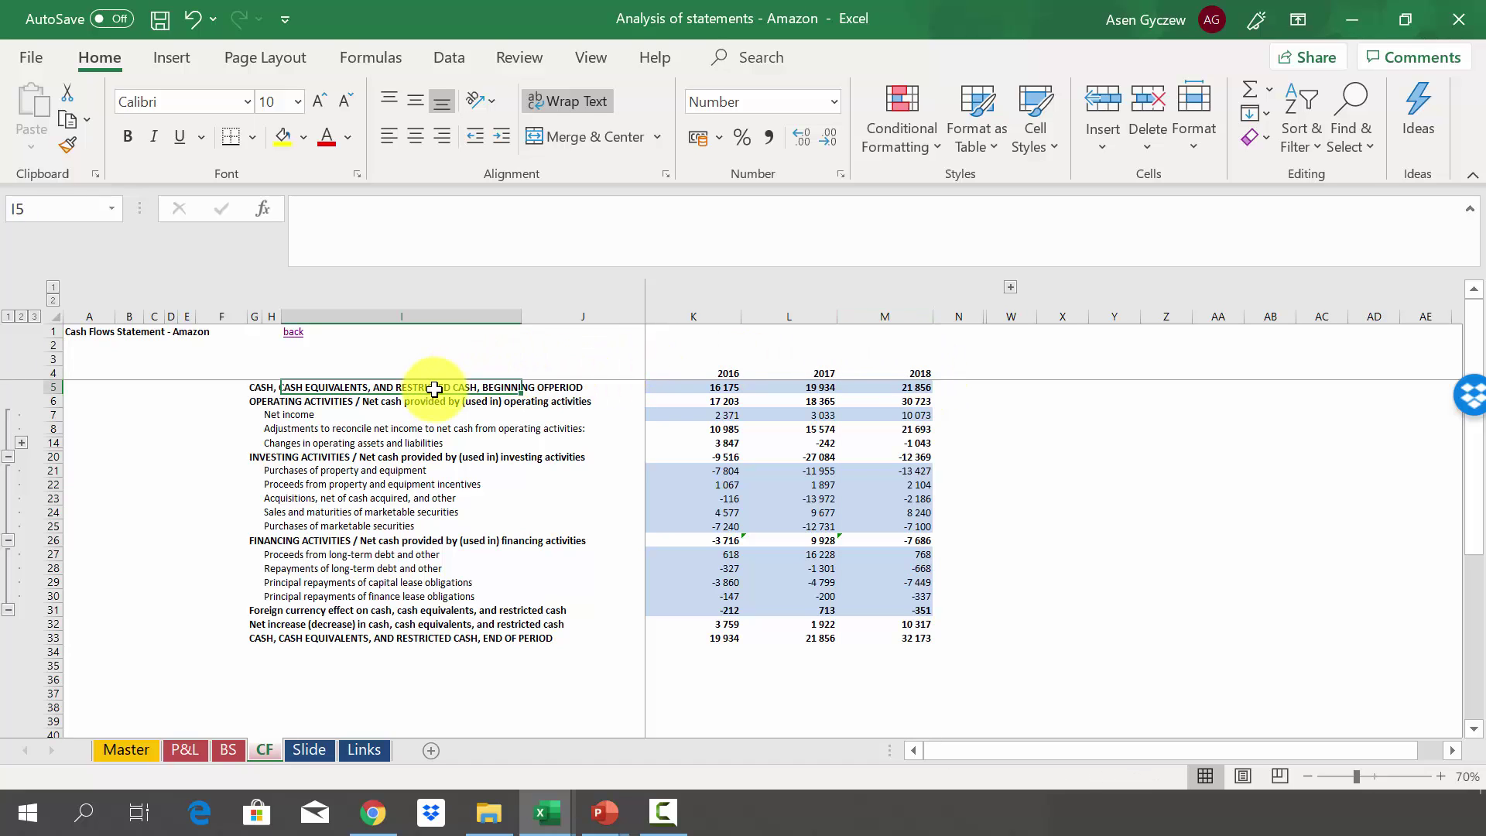
left_click(53, 387)
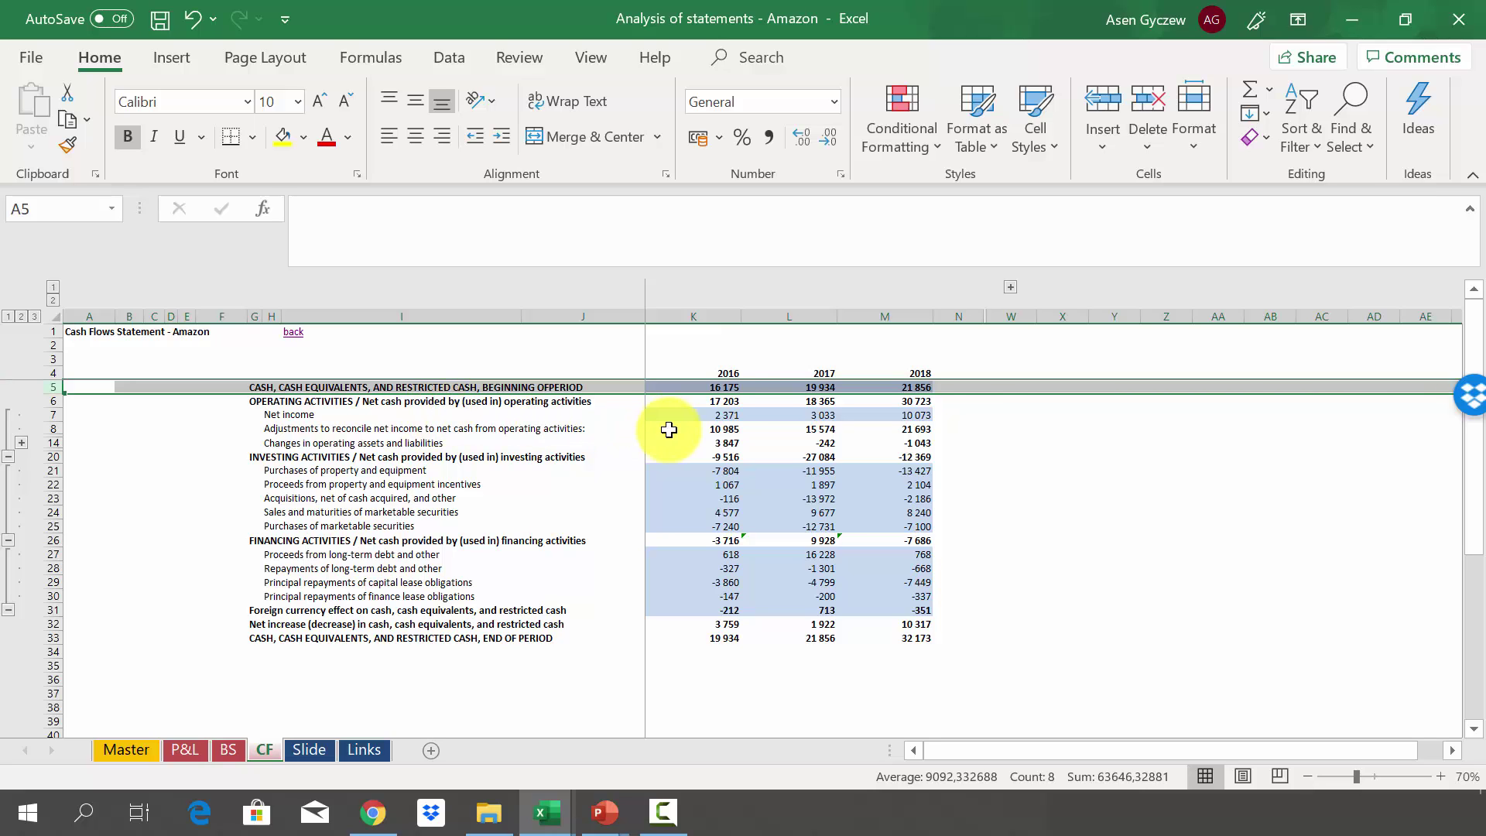
left_click(694, 397)
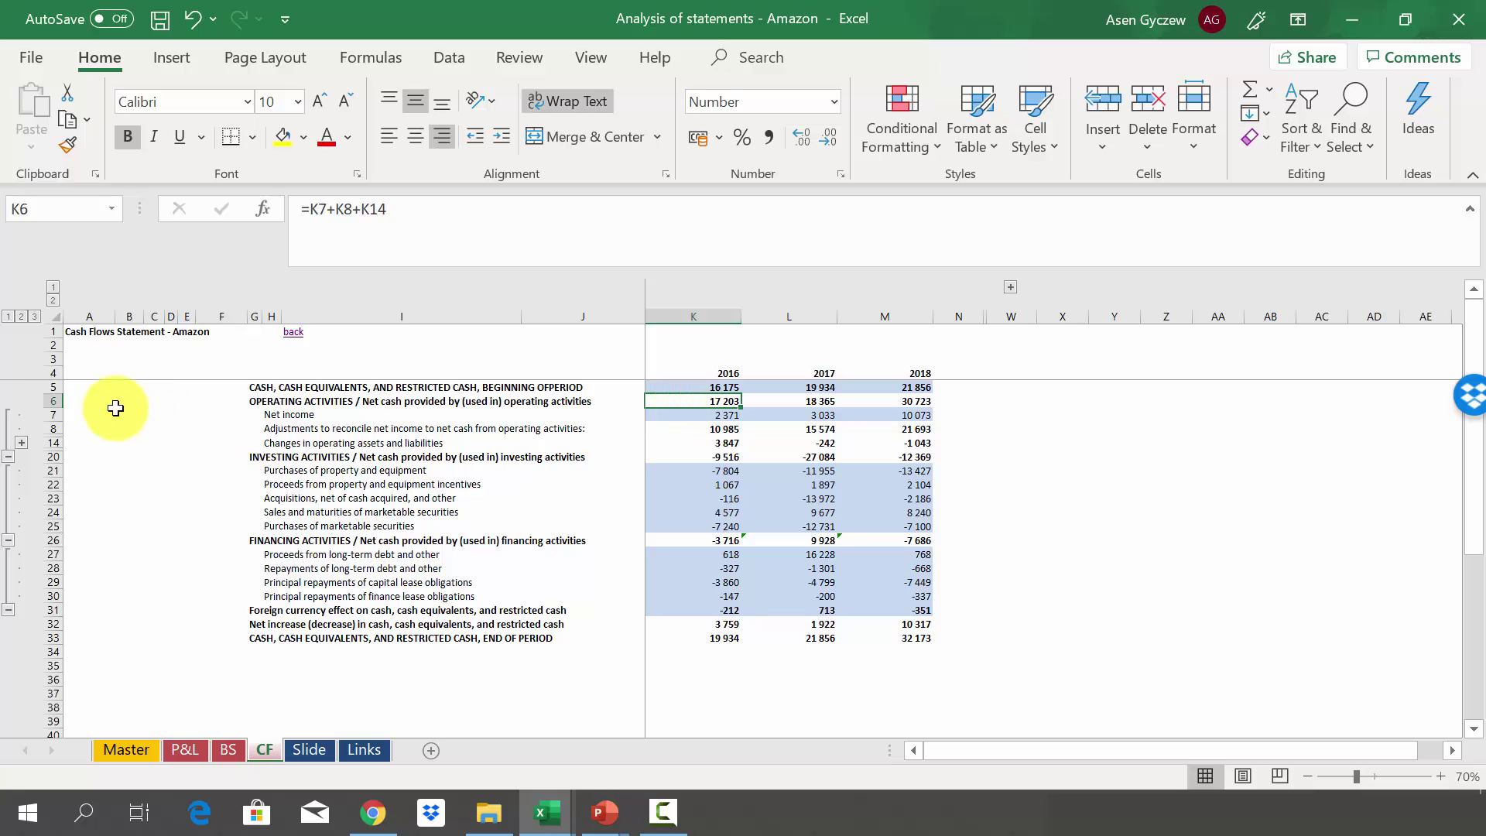
left_click(56, 399)
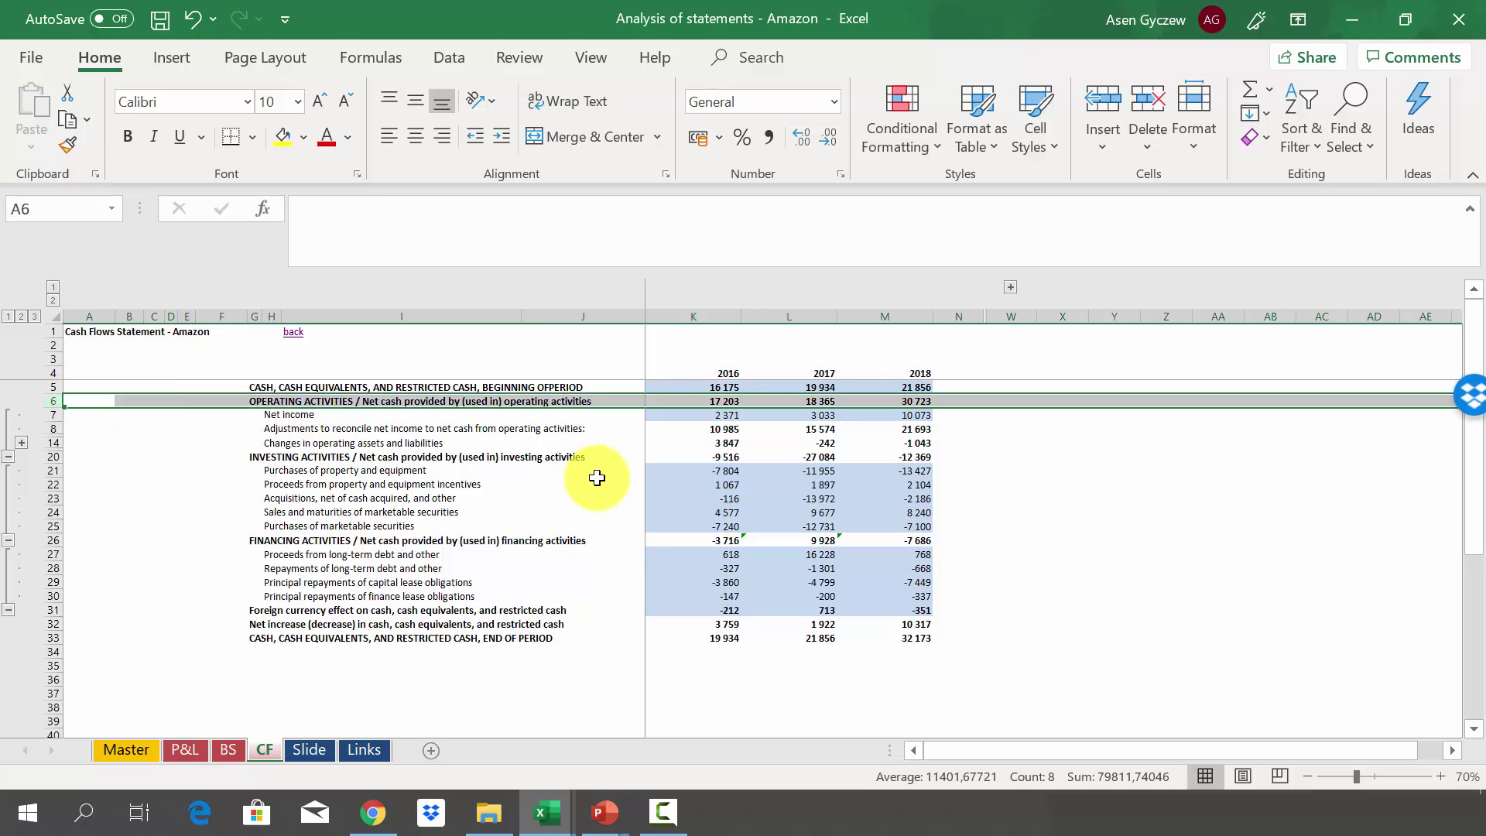
left_click(58, 456)
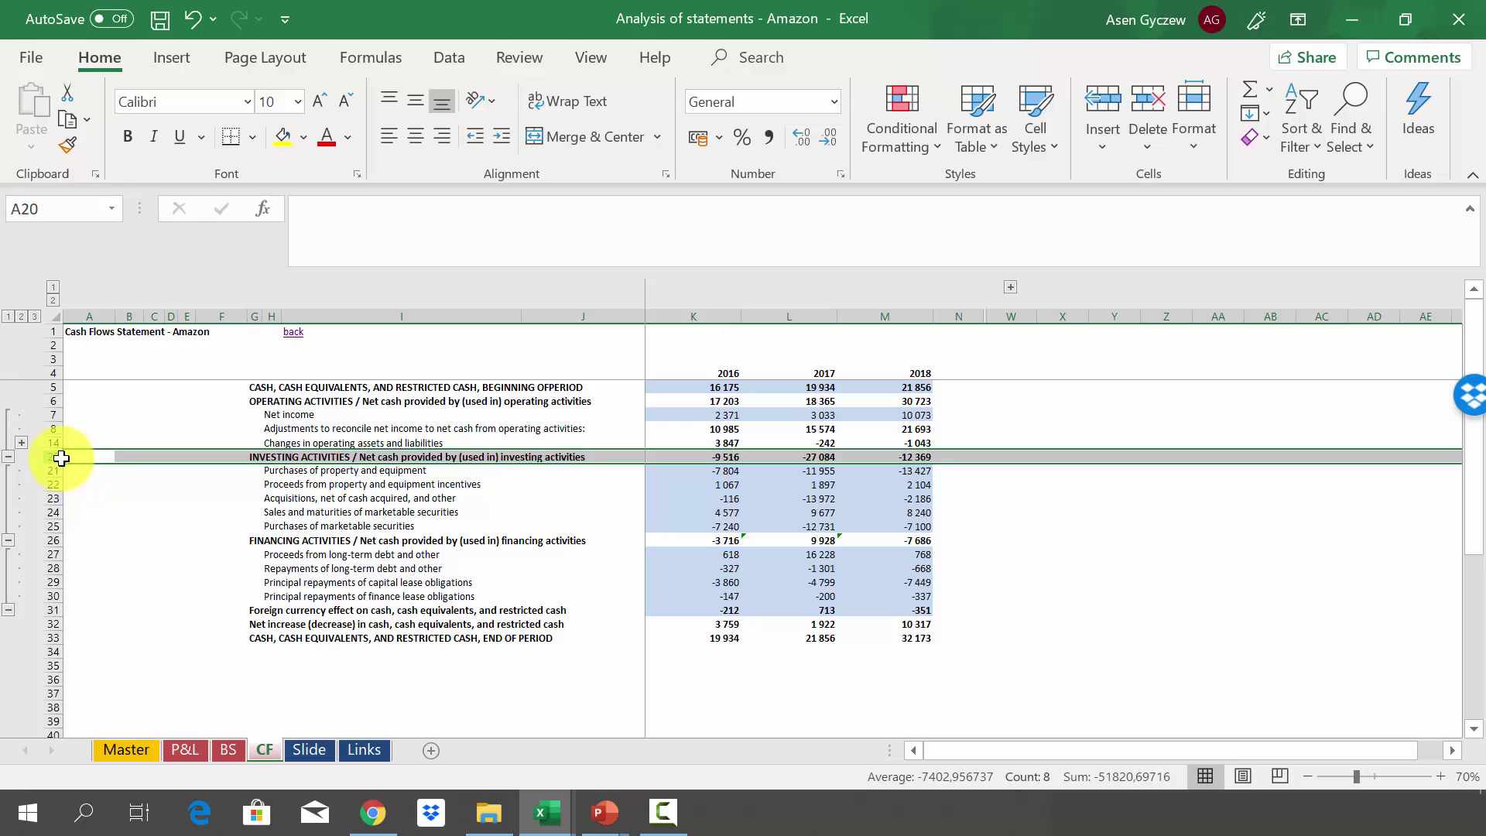
left_click(51, 541)
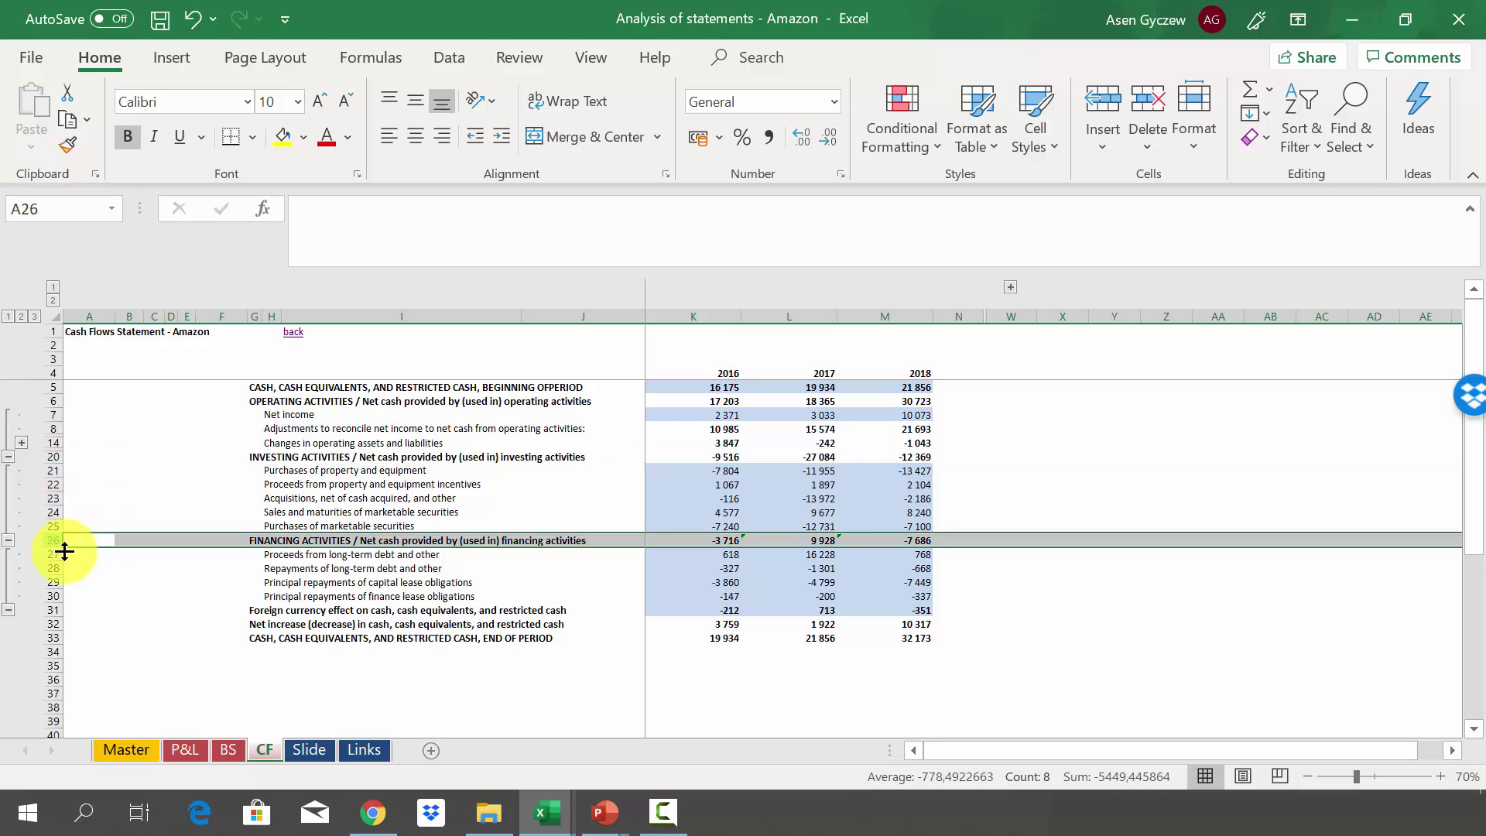
Check how the 2016 net increase in cash and the beginning cash build up the end-of-period cash
left_click(52, 624)
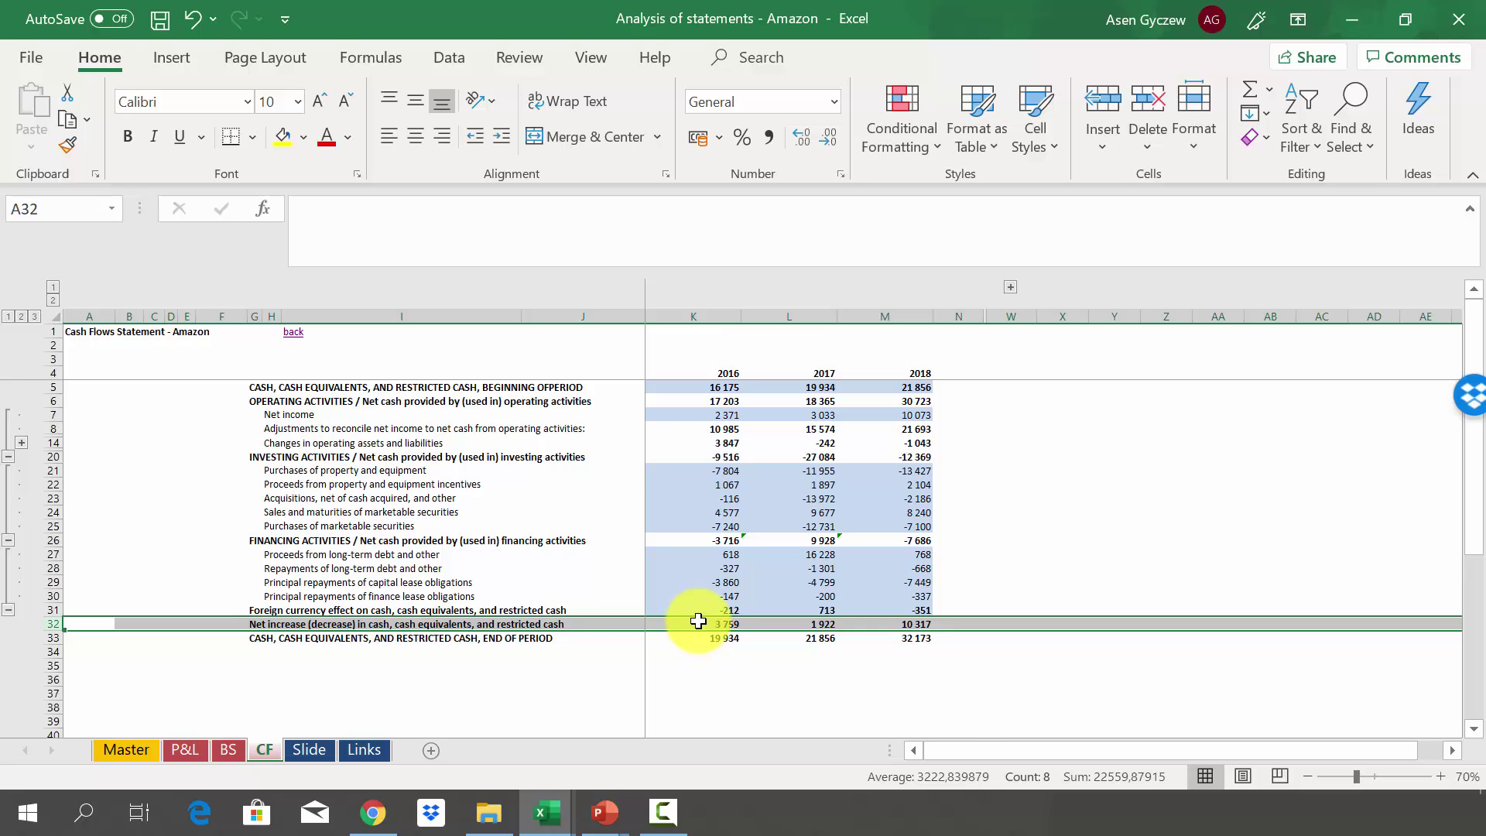
left_click(698, 622)
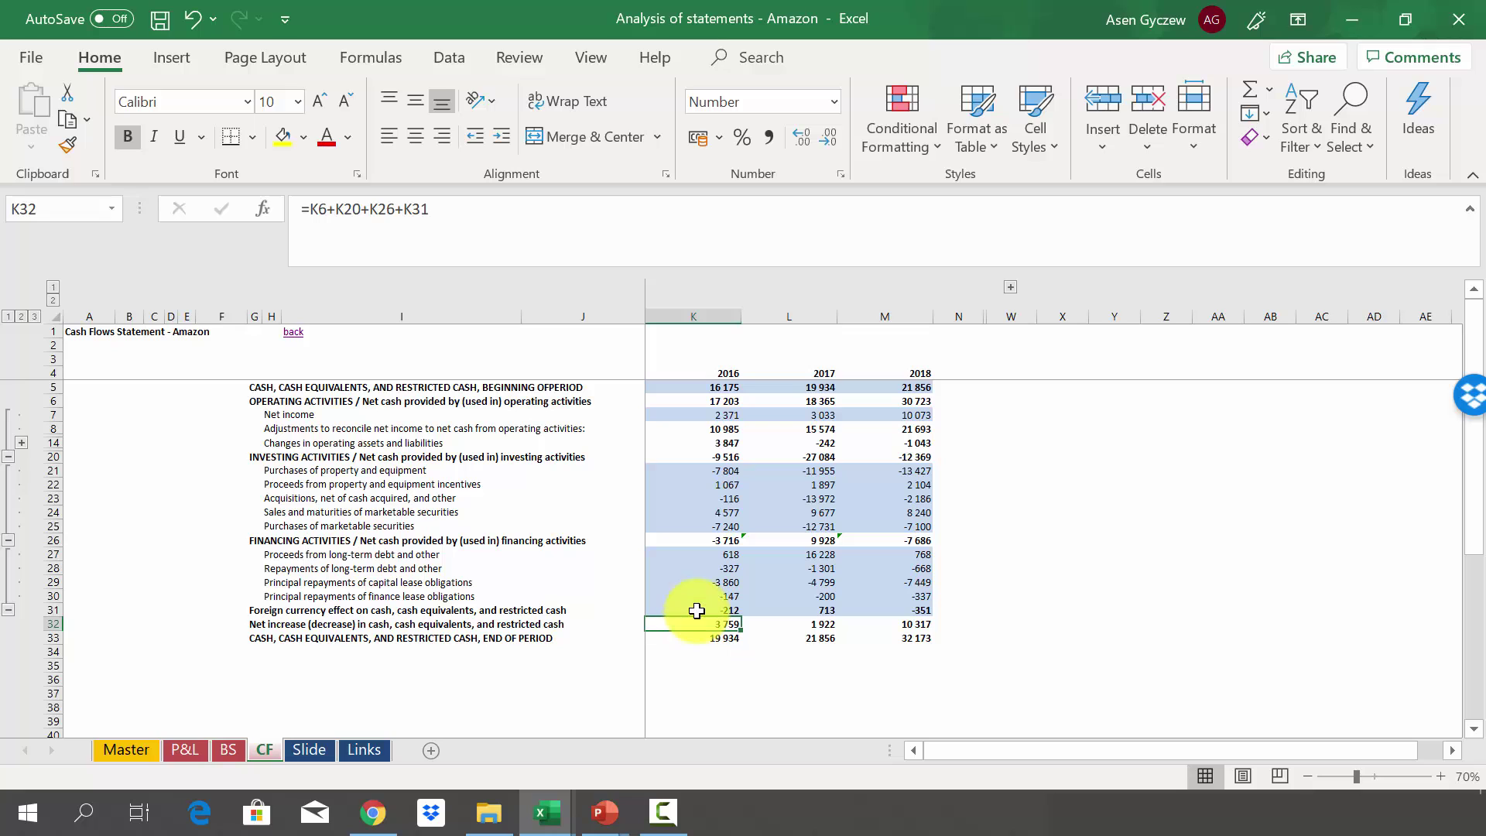
left_click(695, 389)
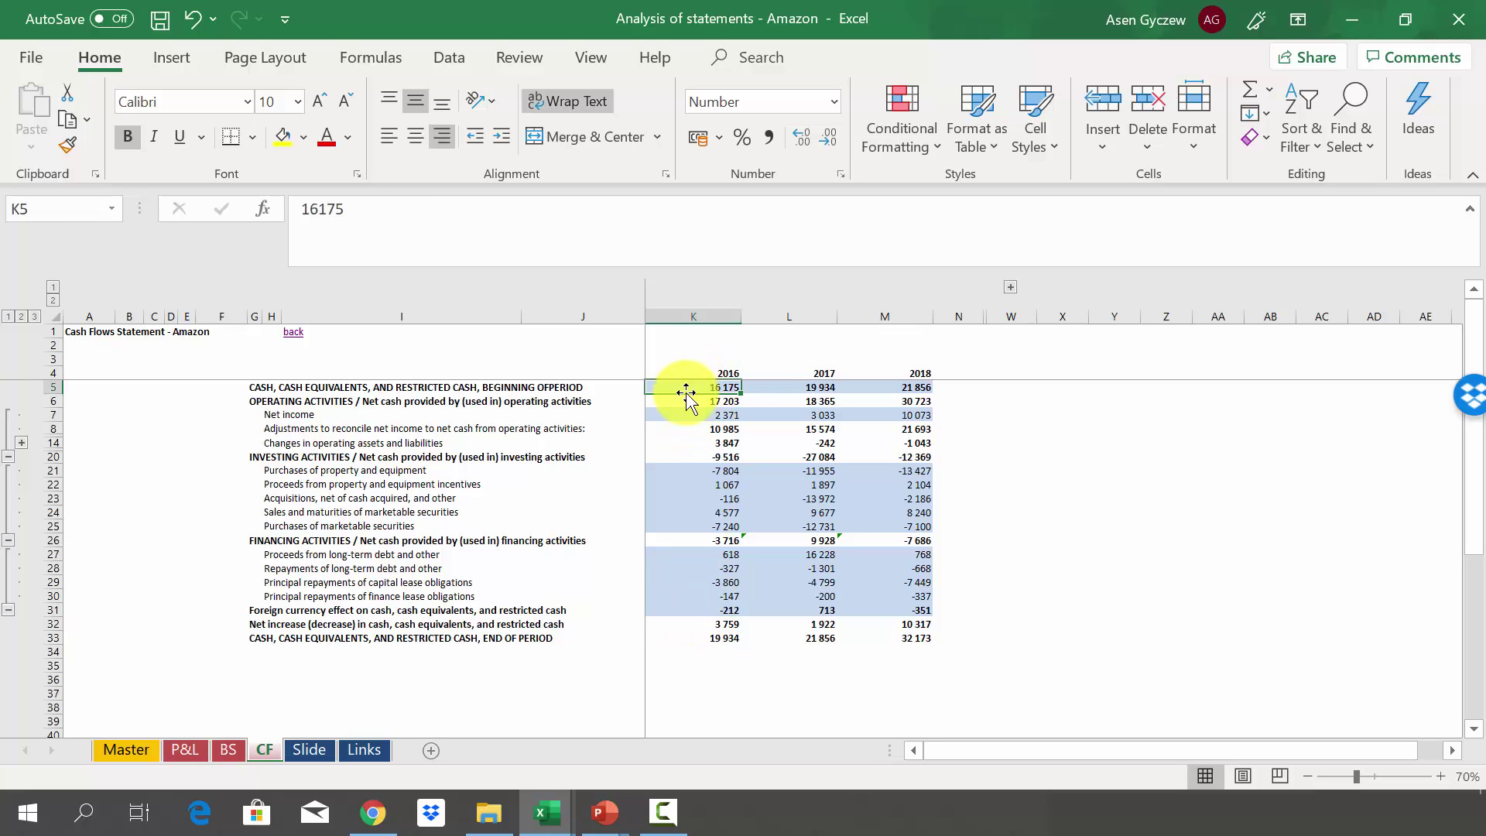
left_click(51, 387)
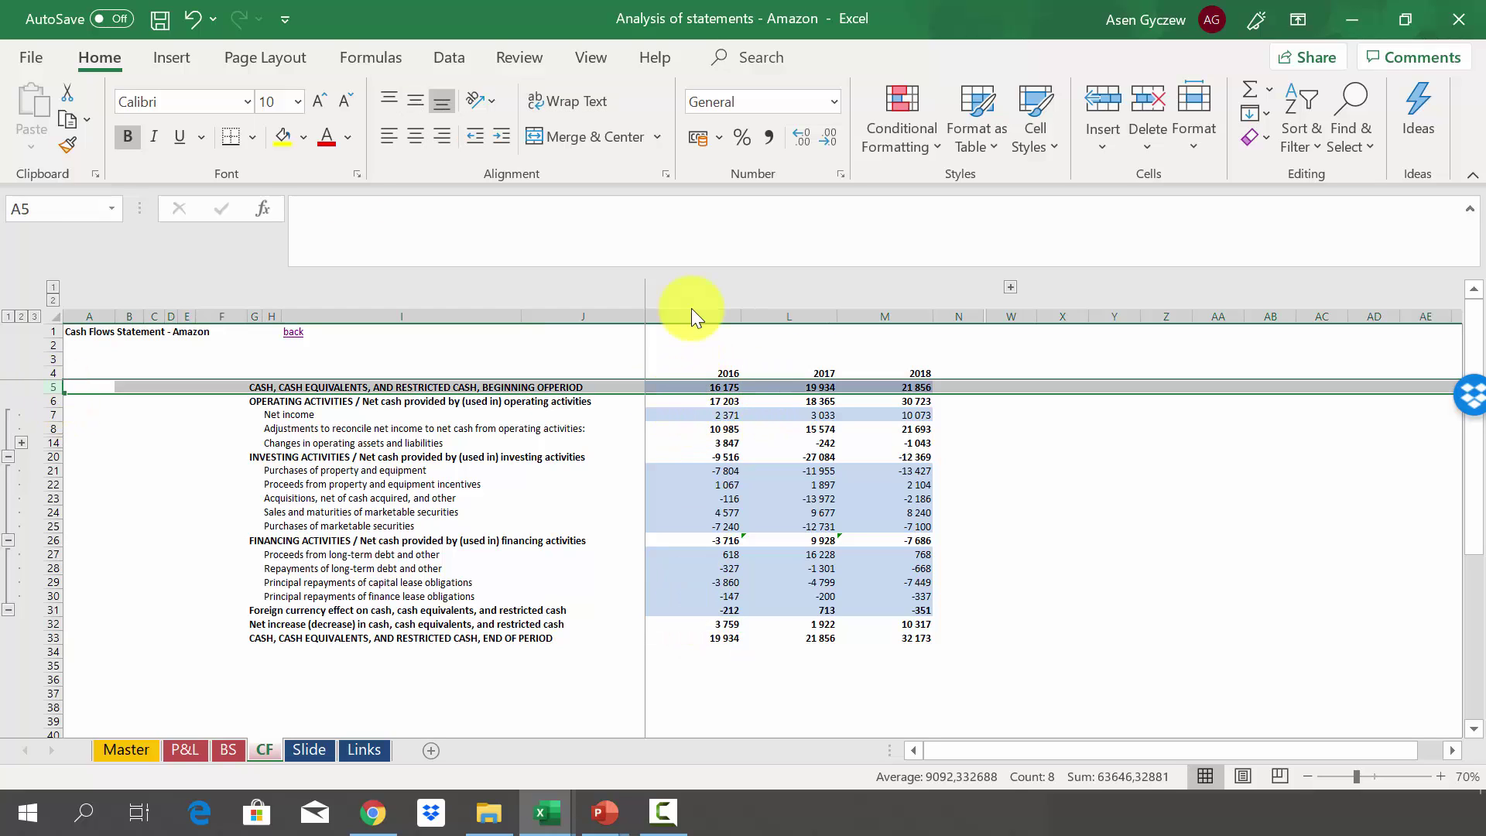
left_click(680, 317)
left_click(696, 638)
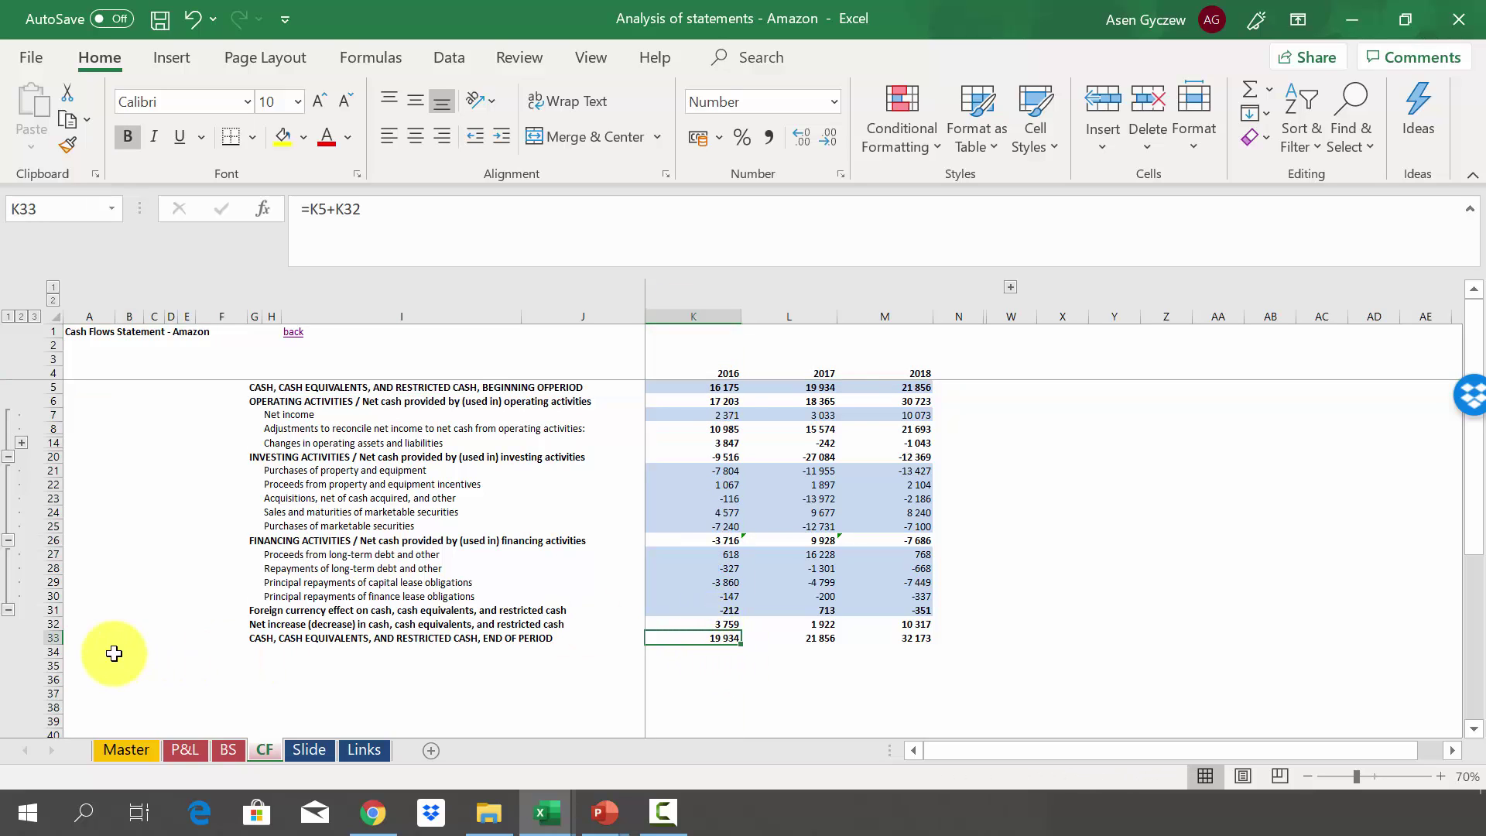
left_click(52, 638)
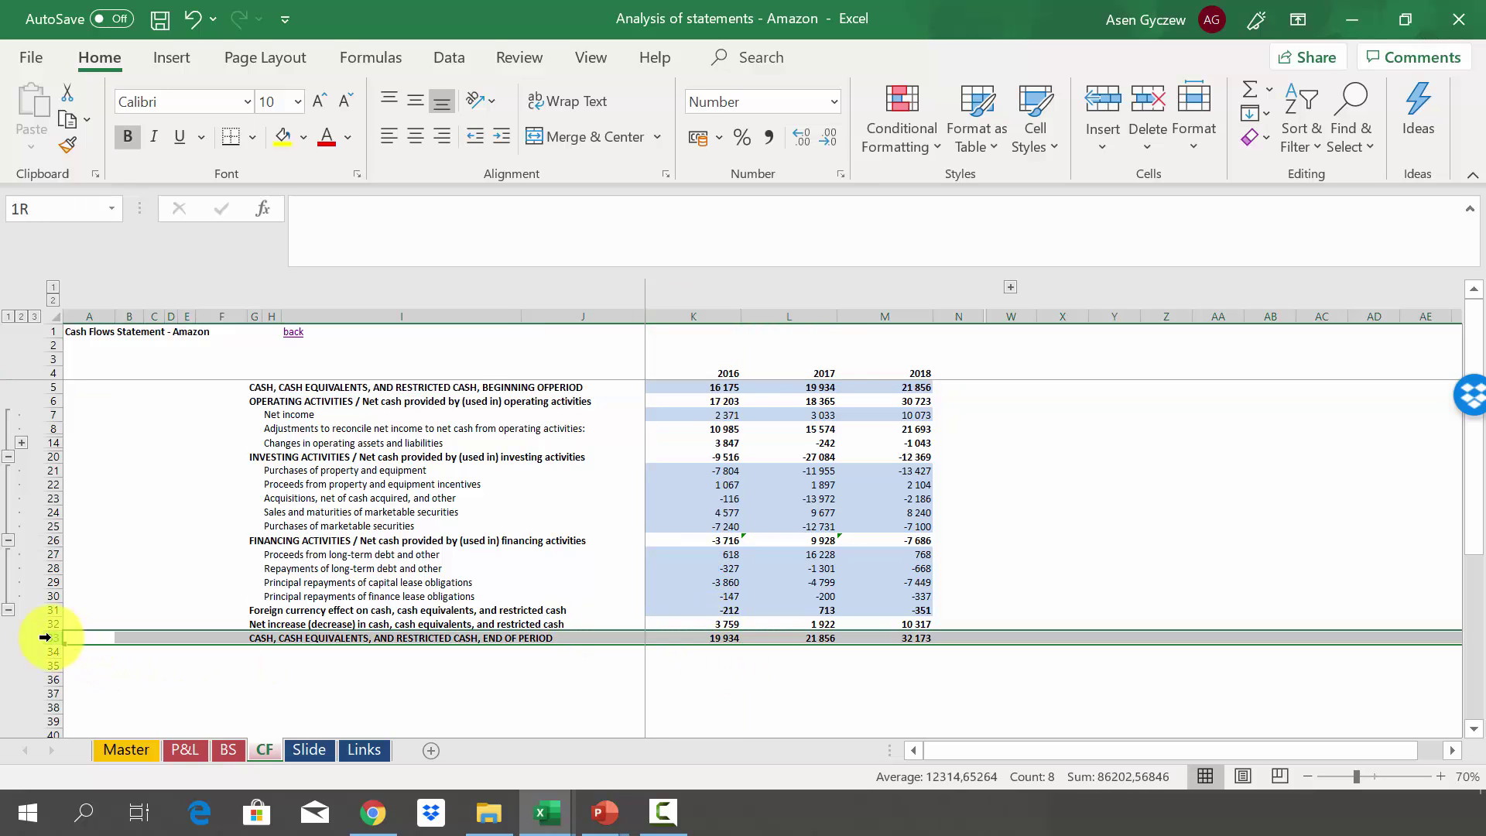
Examine net cash provided by operating activities across 2016–2018, including the formula behind the 2018 value
left_click(723, 305)
left_click(696, 427)
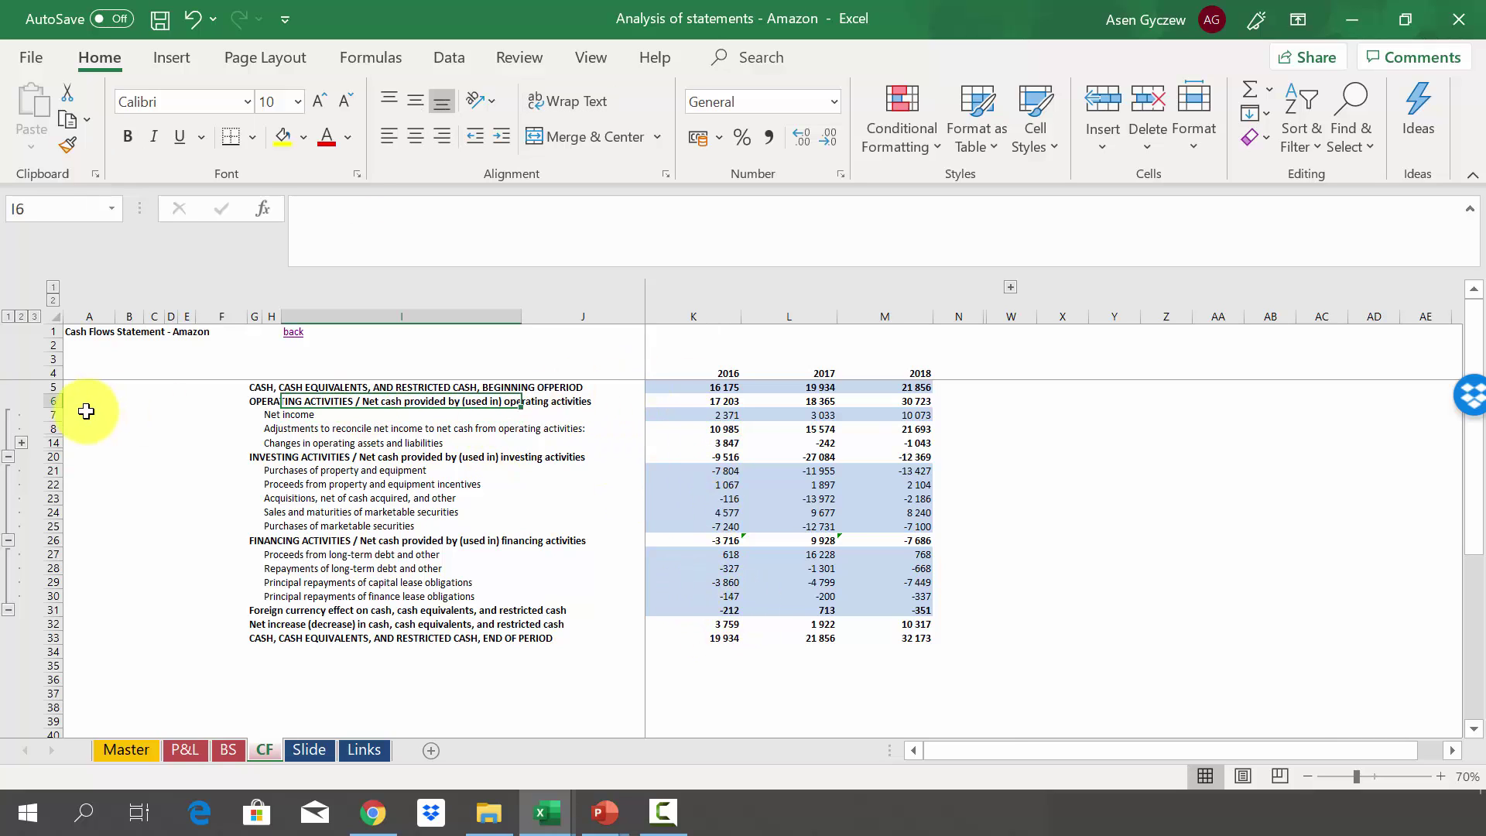
left_click(51, 400)
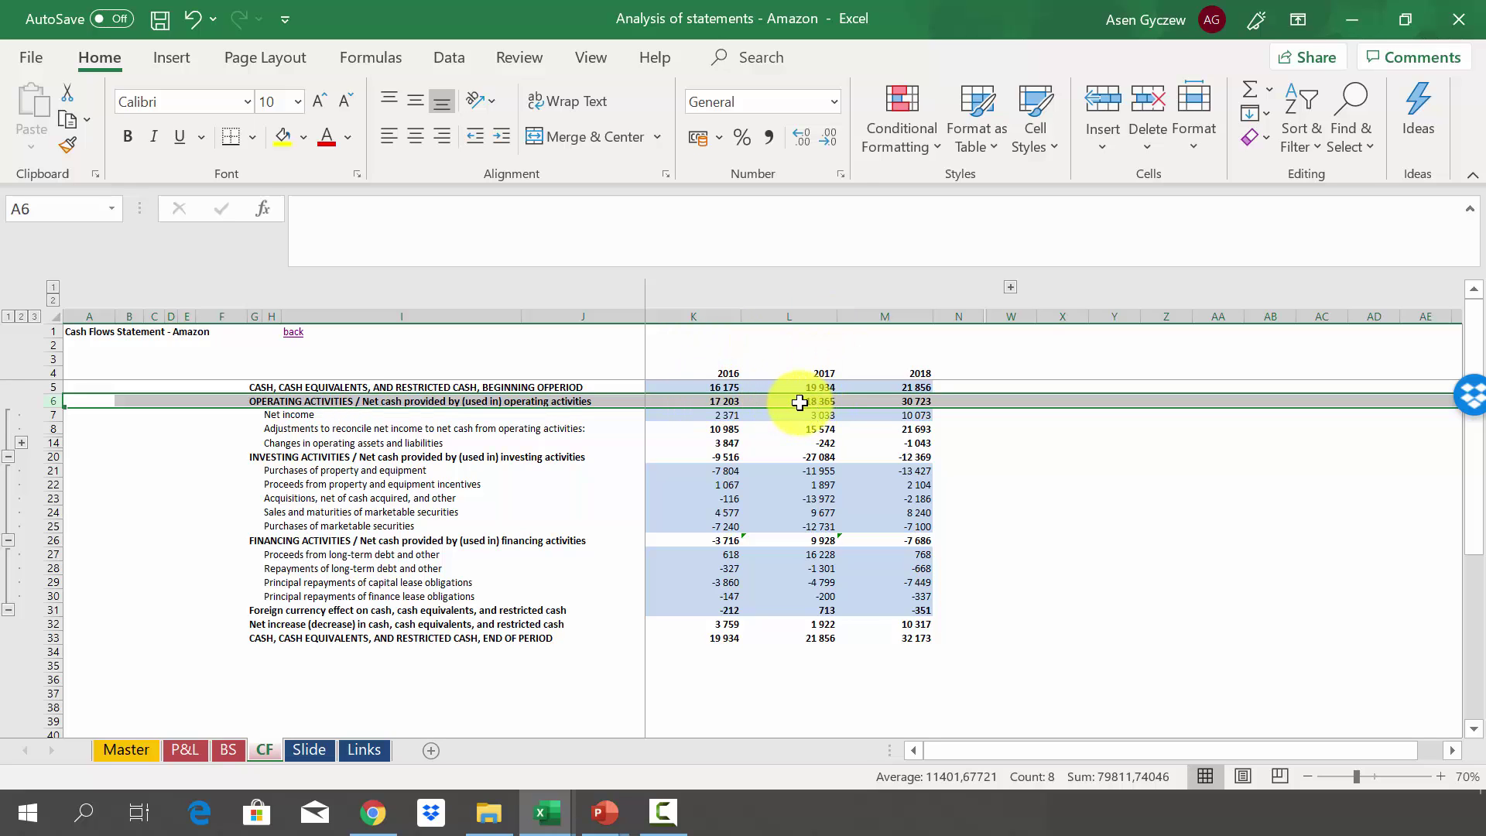
left_click(886, 400)
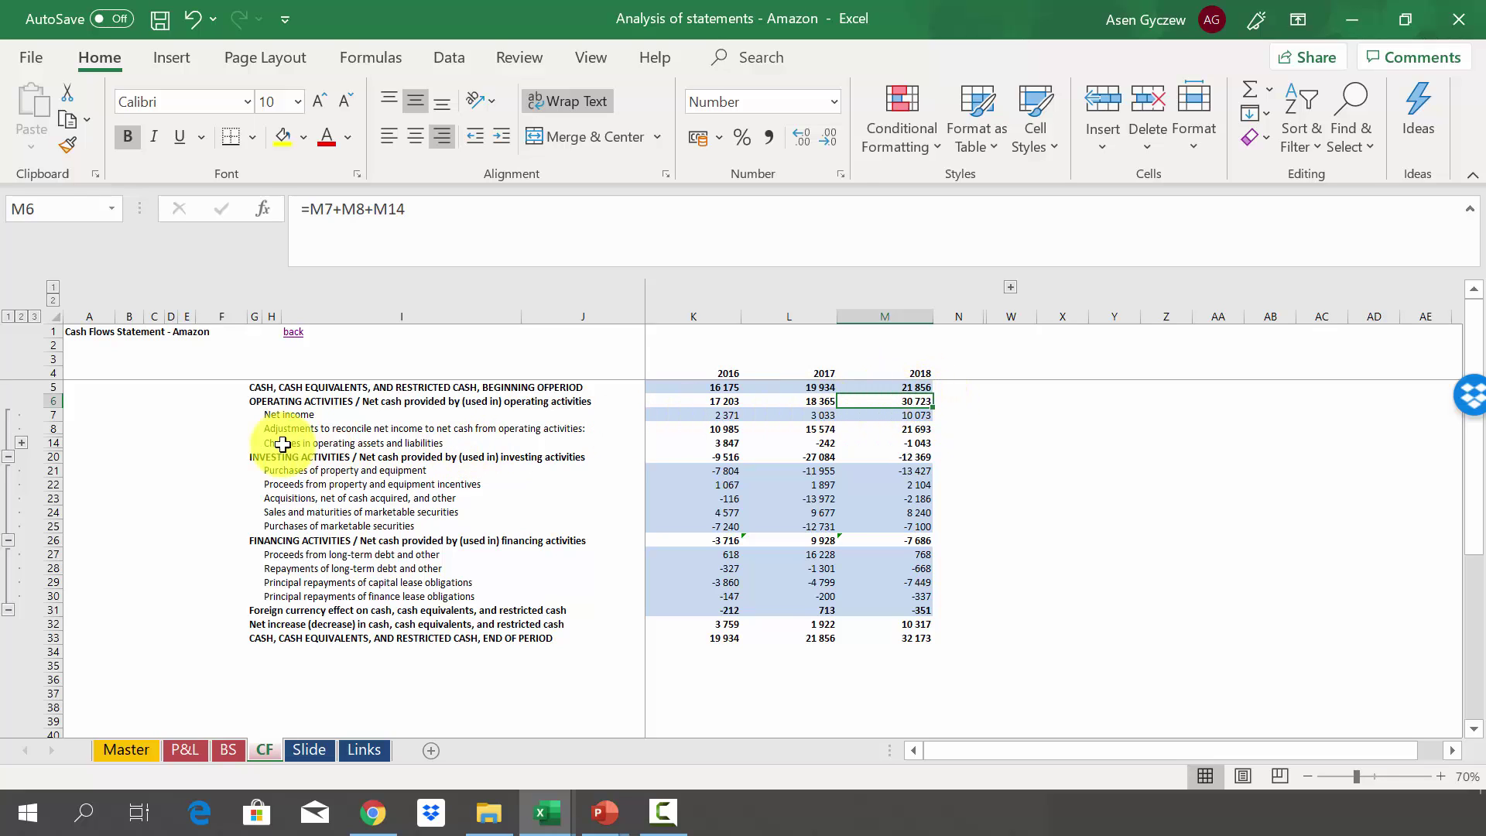
Compare Net income in 2016 and 2018 within the operating activities
left_click(54, 415)
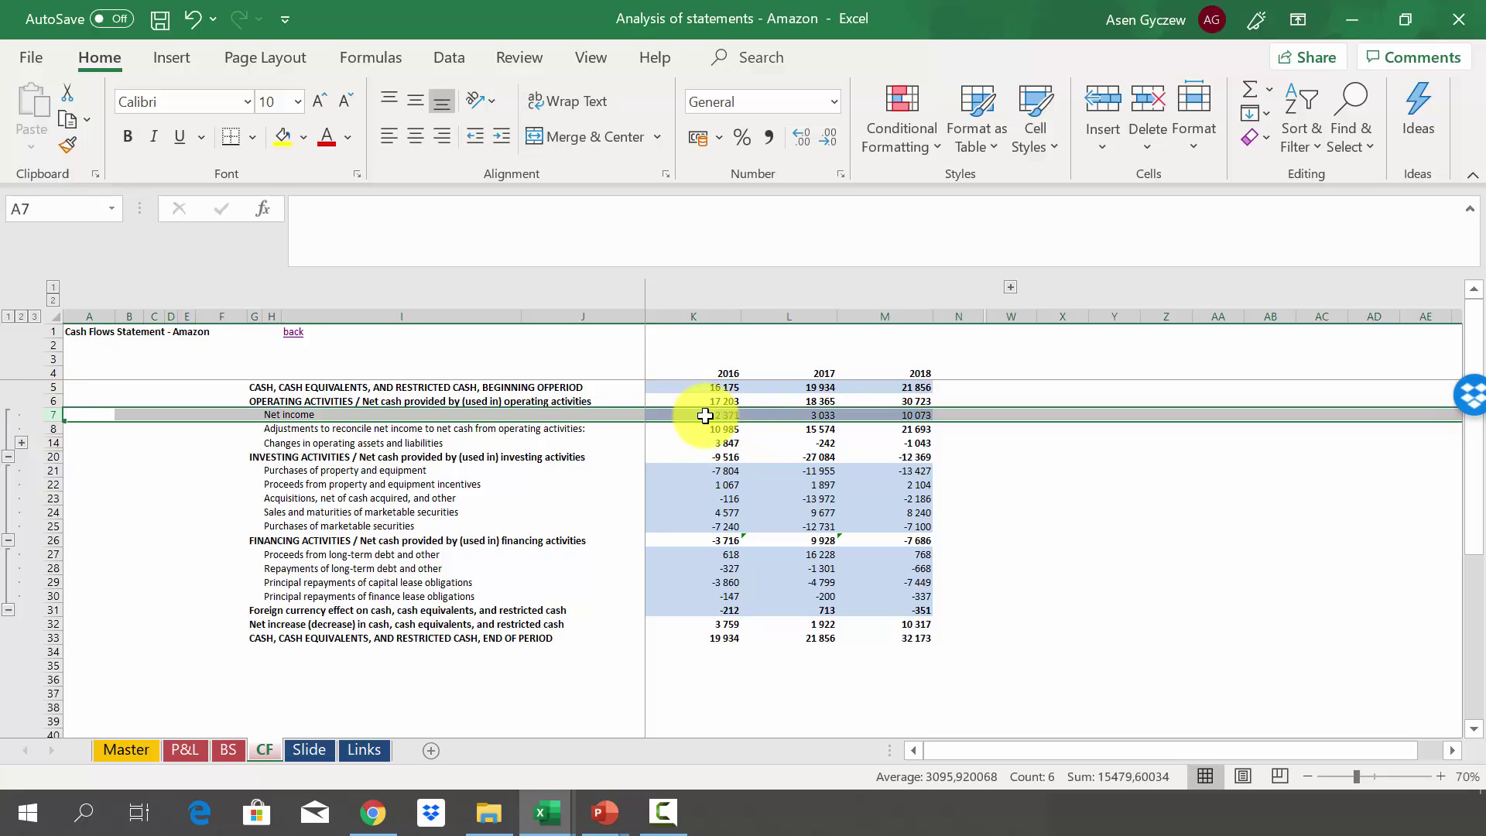
left_click(705, 415)
left_click(883, 416)
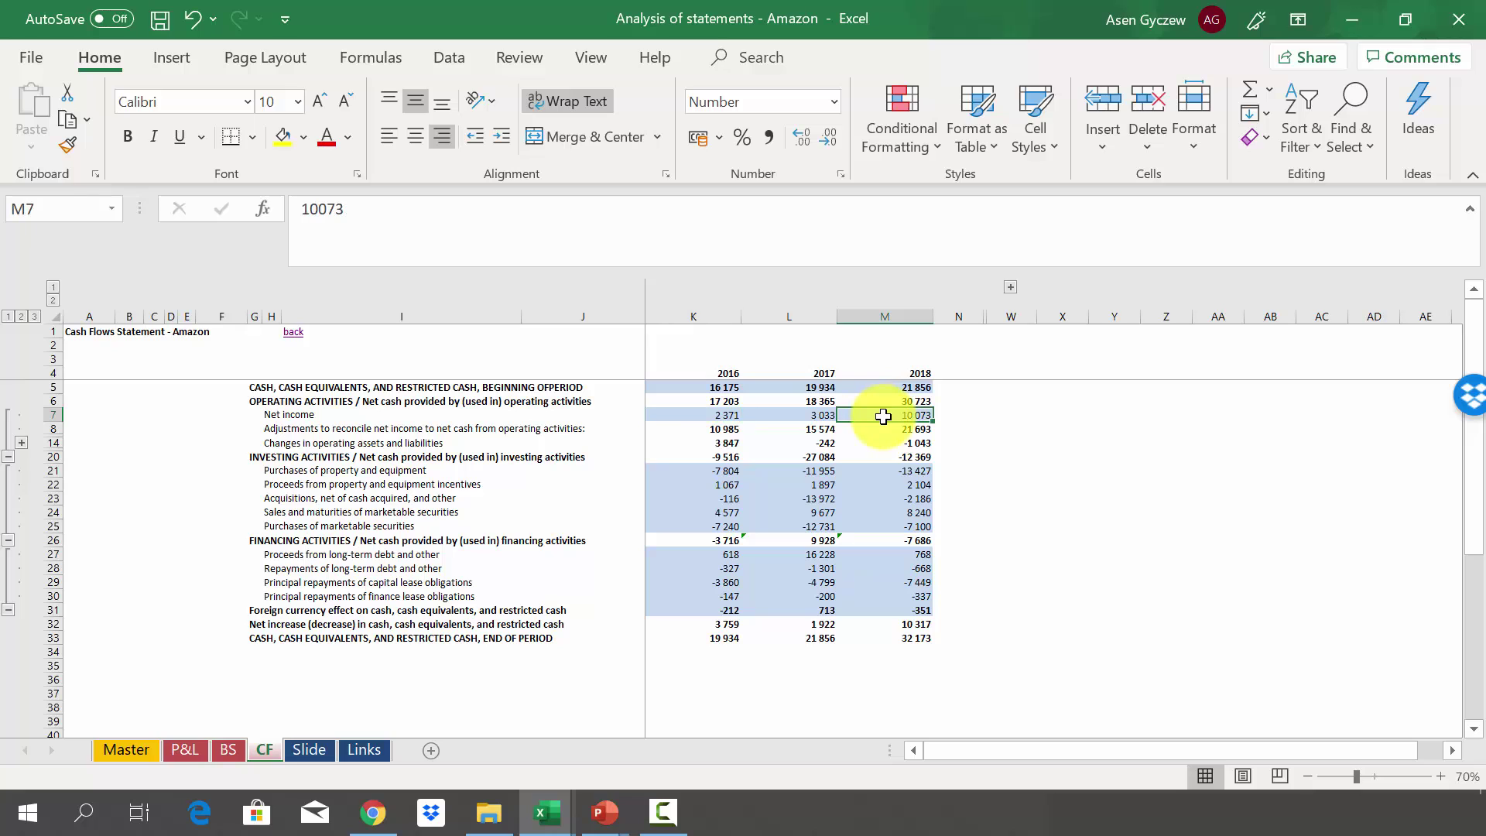
Examine the adjustments to reconcile net income, expanding their breakdown to view depreciation and stock-based compensation, and collapse it again
left_click(54, 429)
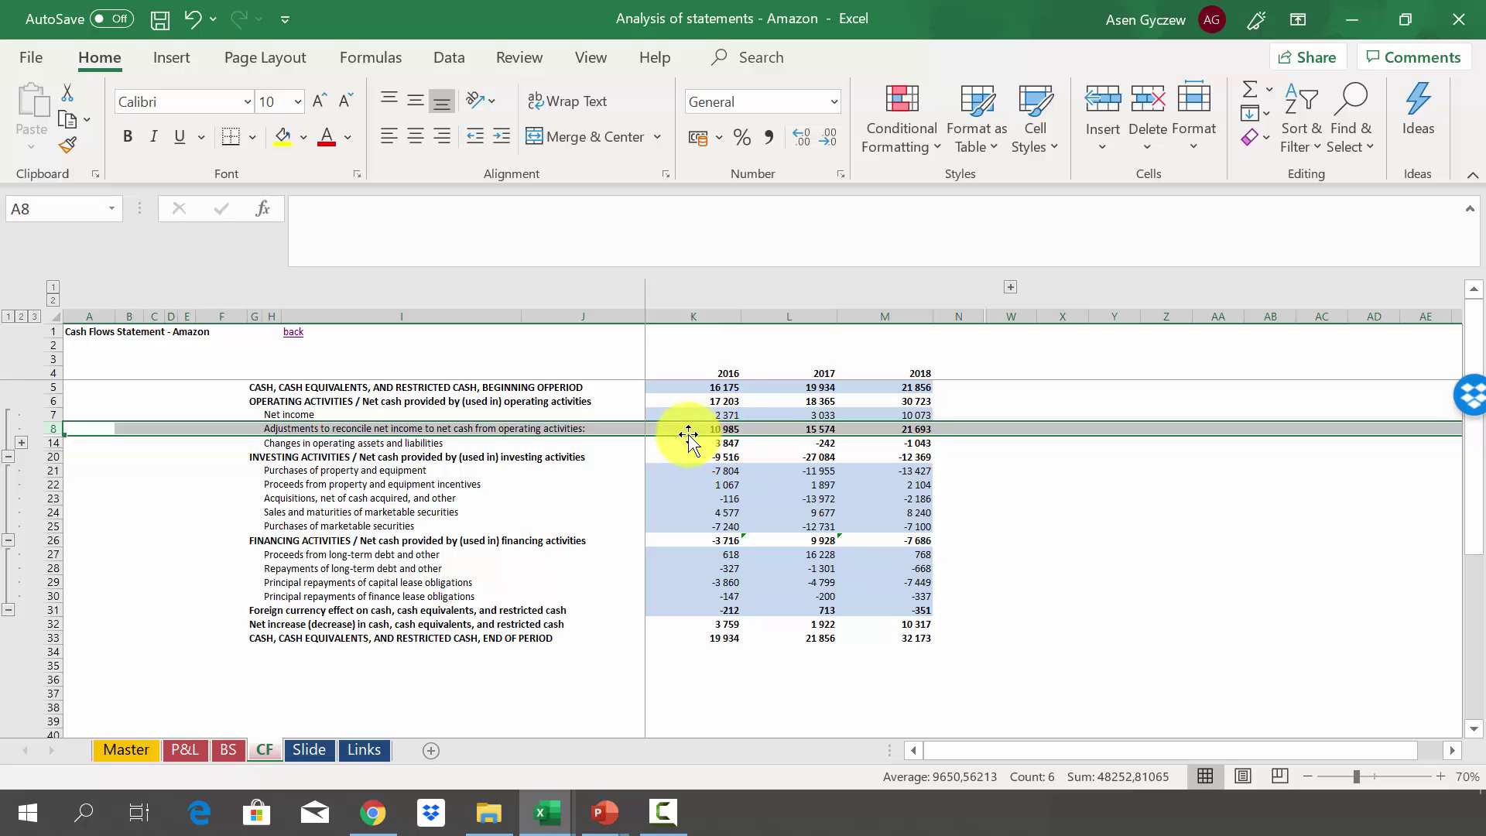
left_click(886, 429)
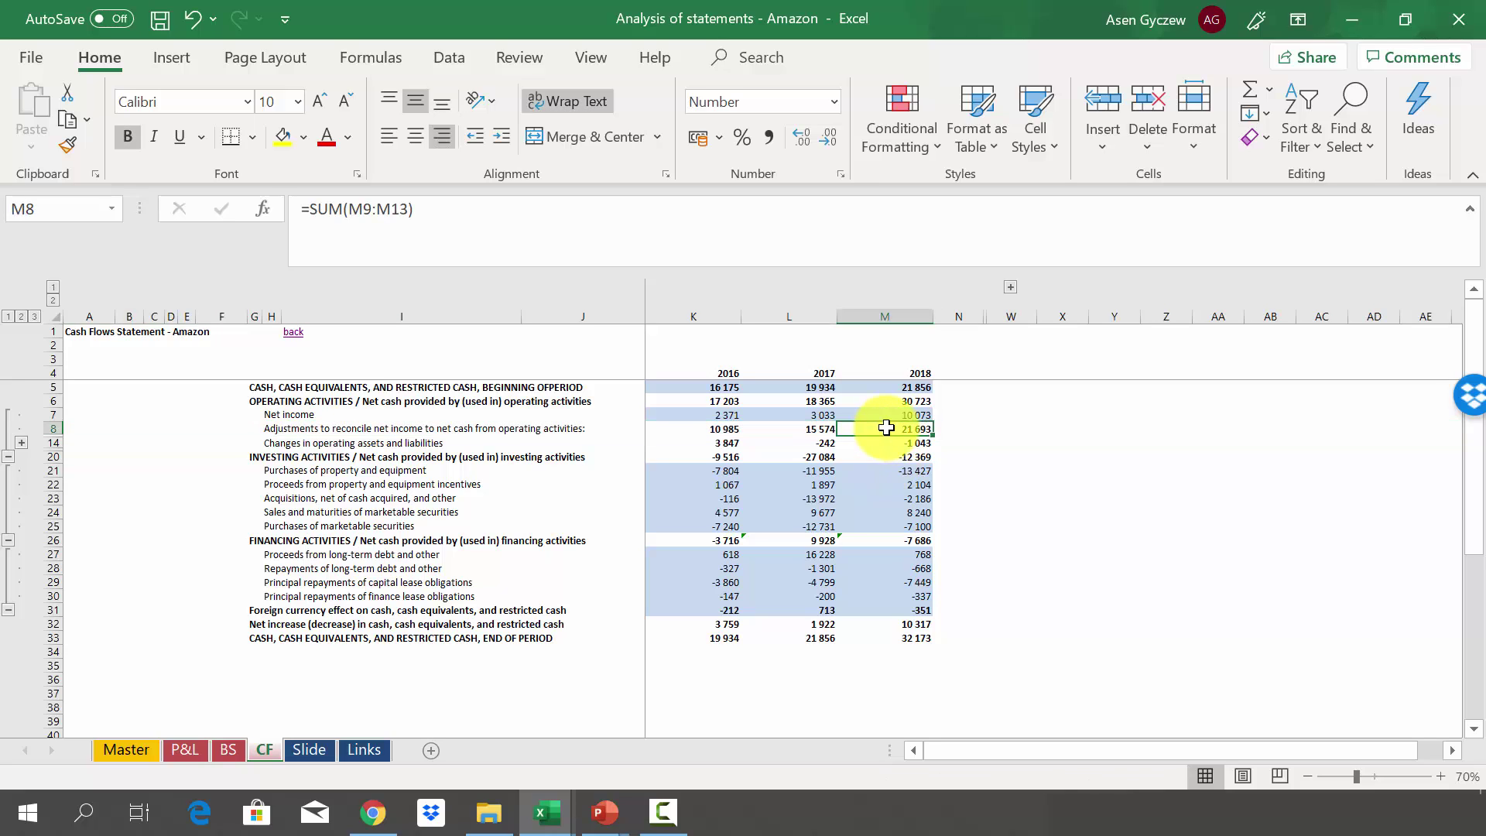
left_click(21, 442)
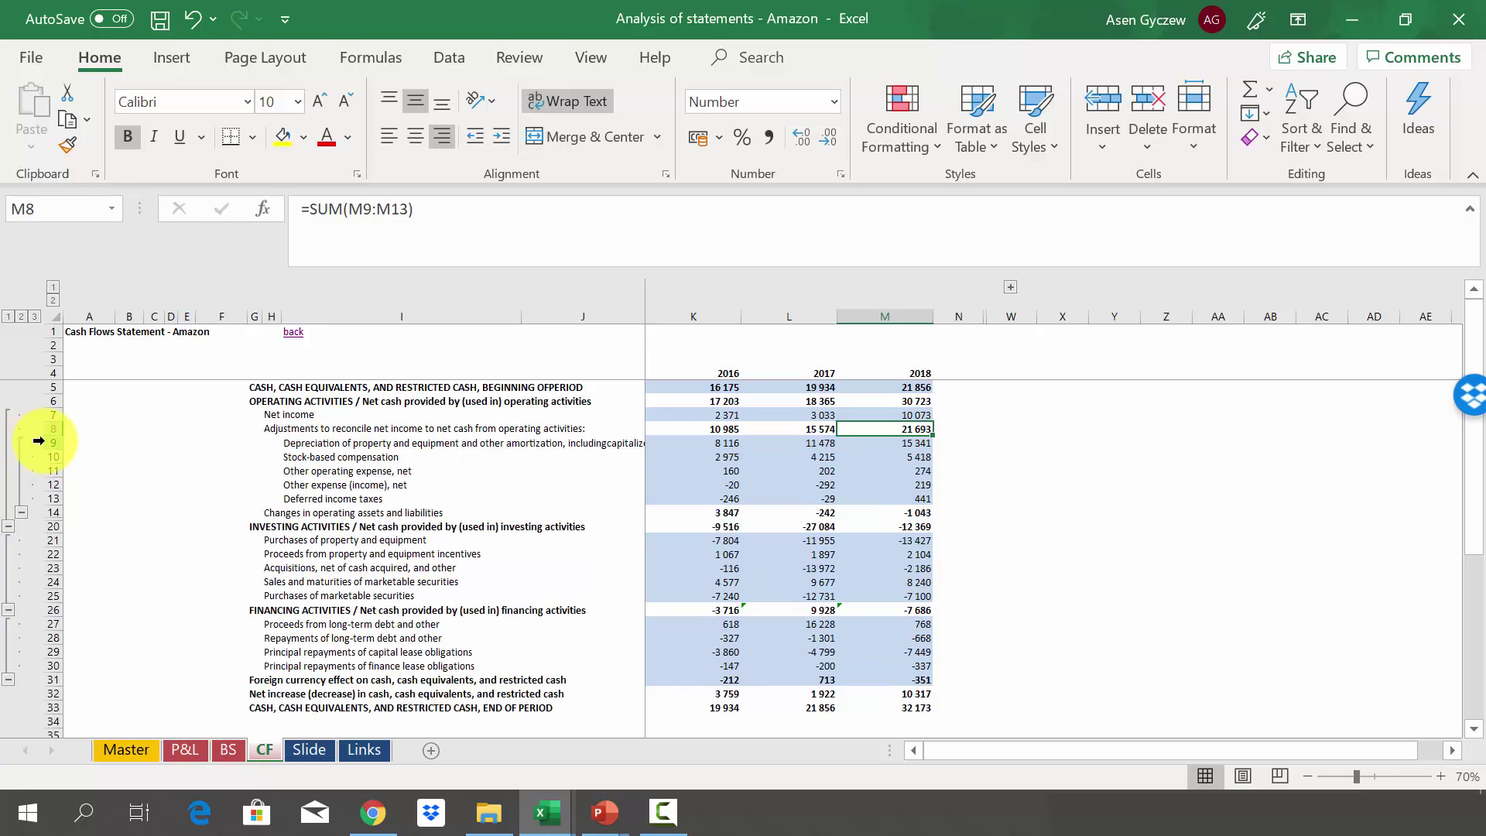
left_click(39, 442)
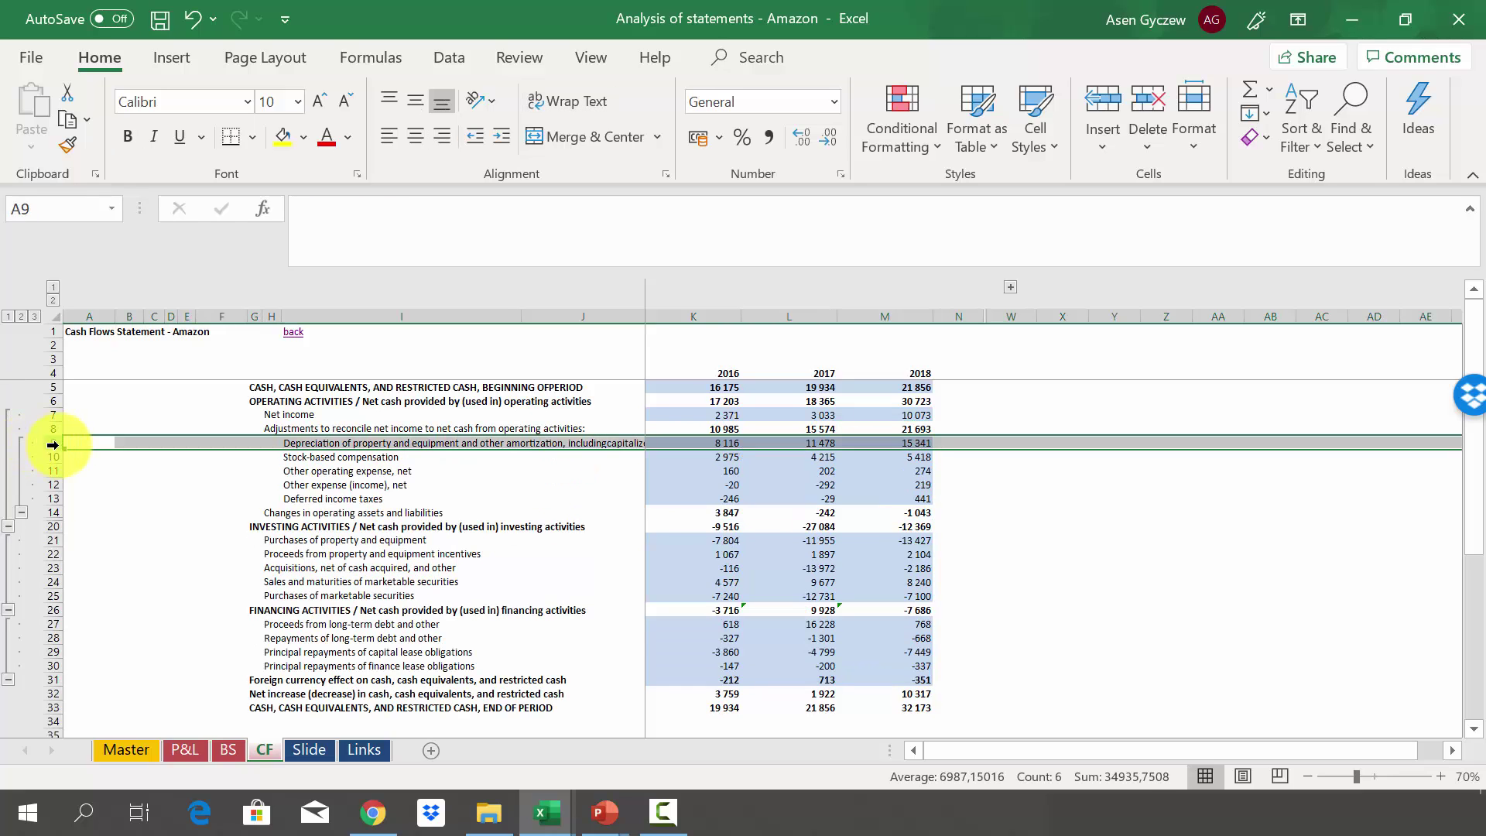
left_click(50, 458)
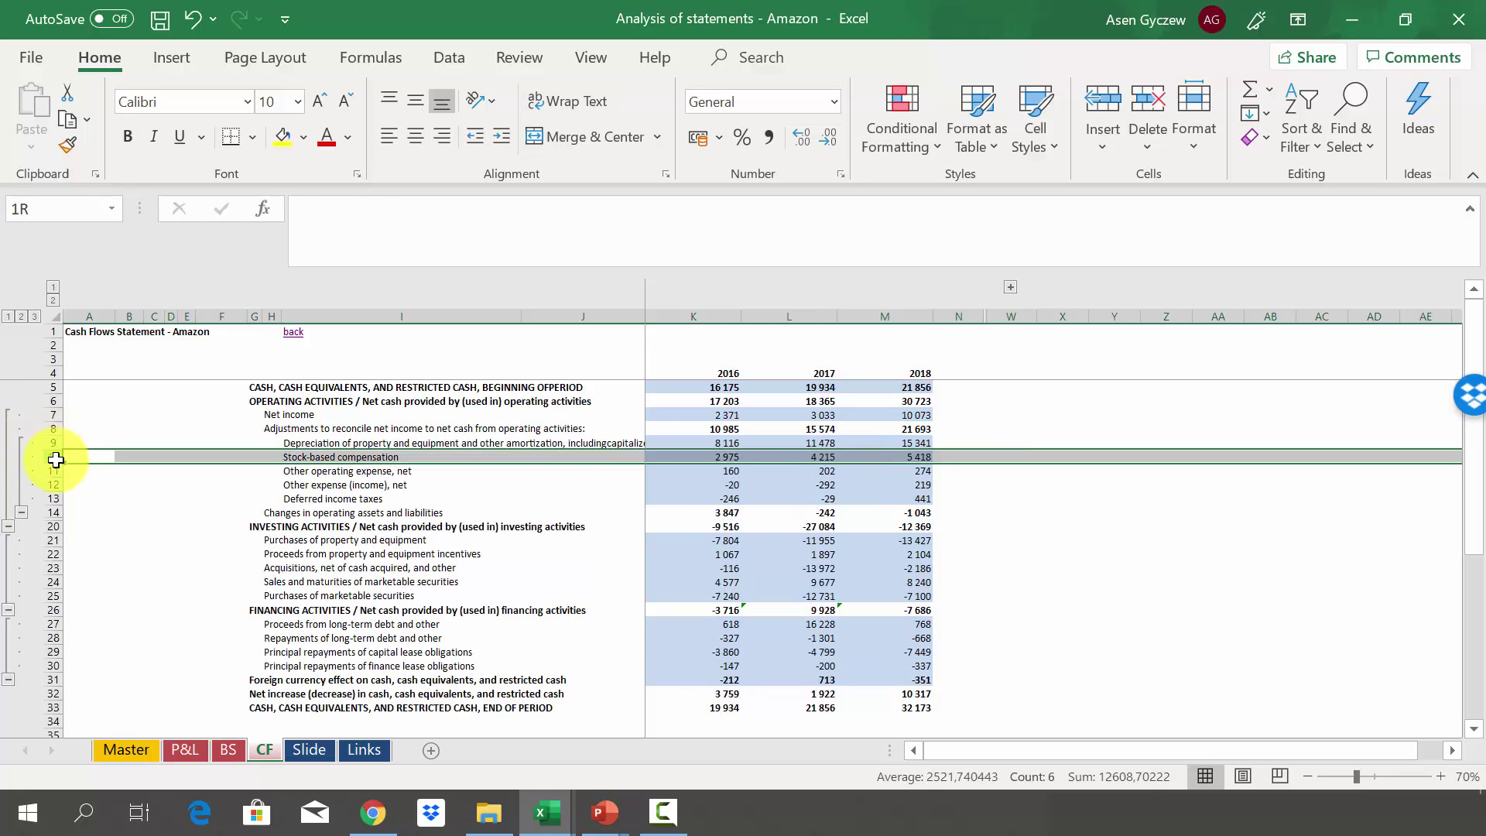
left_click(22, 512)
left_click(220, 415)
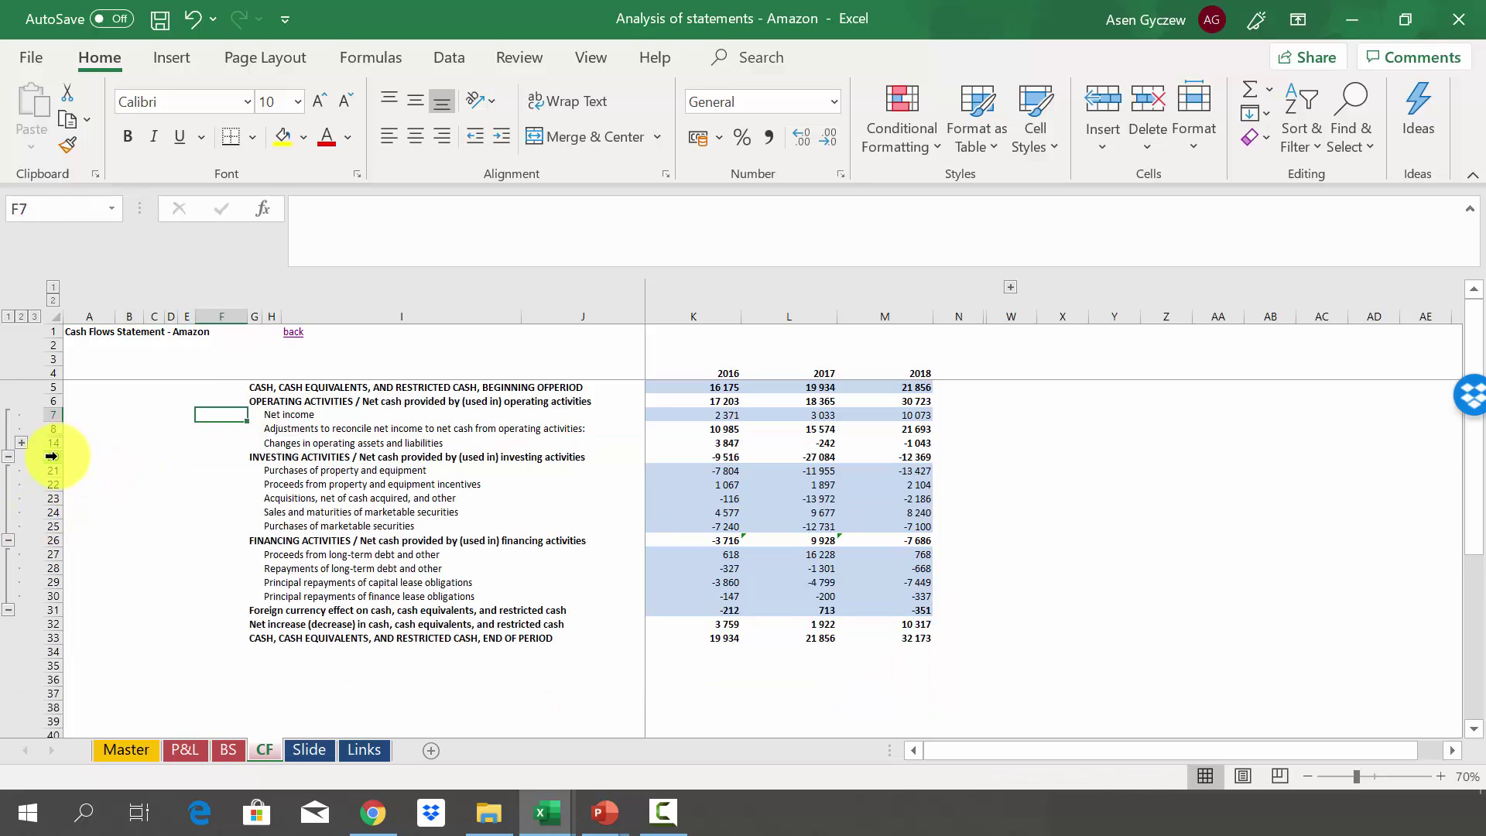
Compare net cash used in investing activities across 2016, 2017 and 2018
left_click(51, 456)
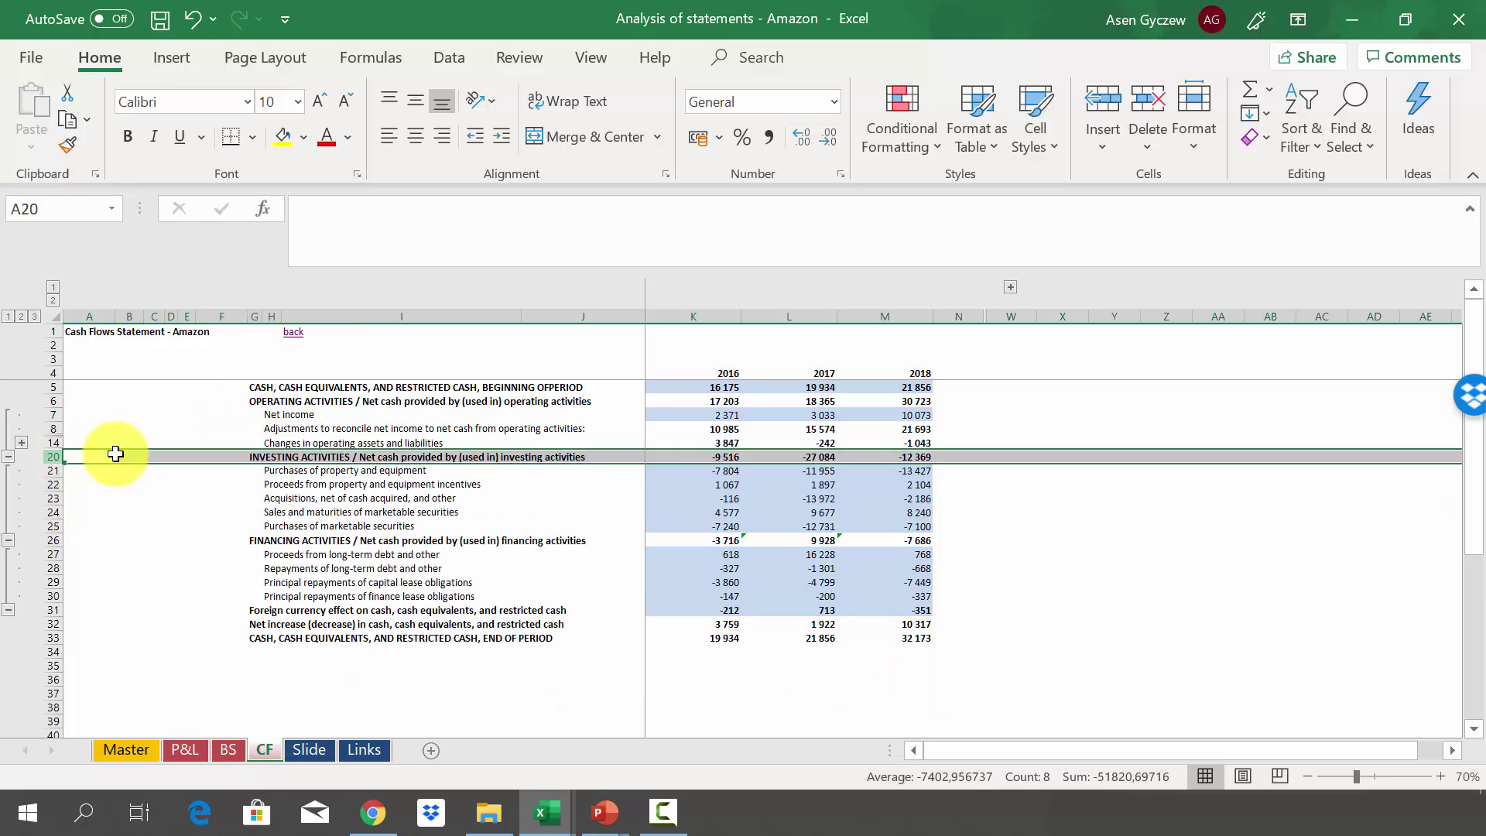
left_click(685, 455)
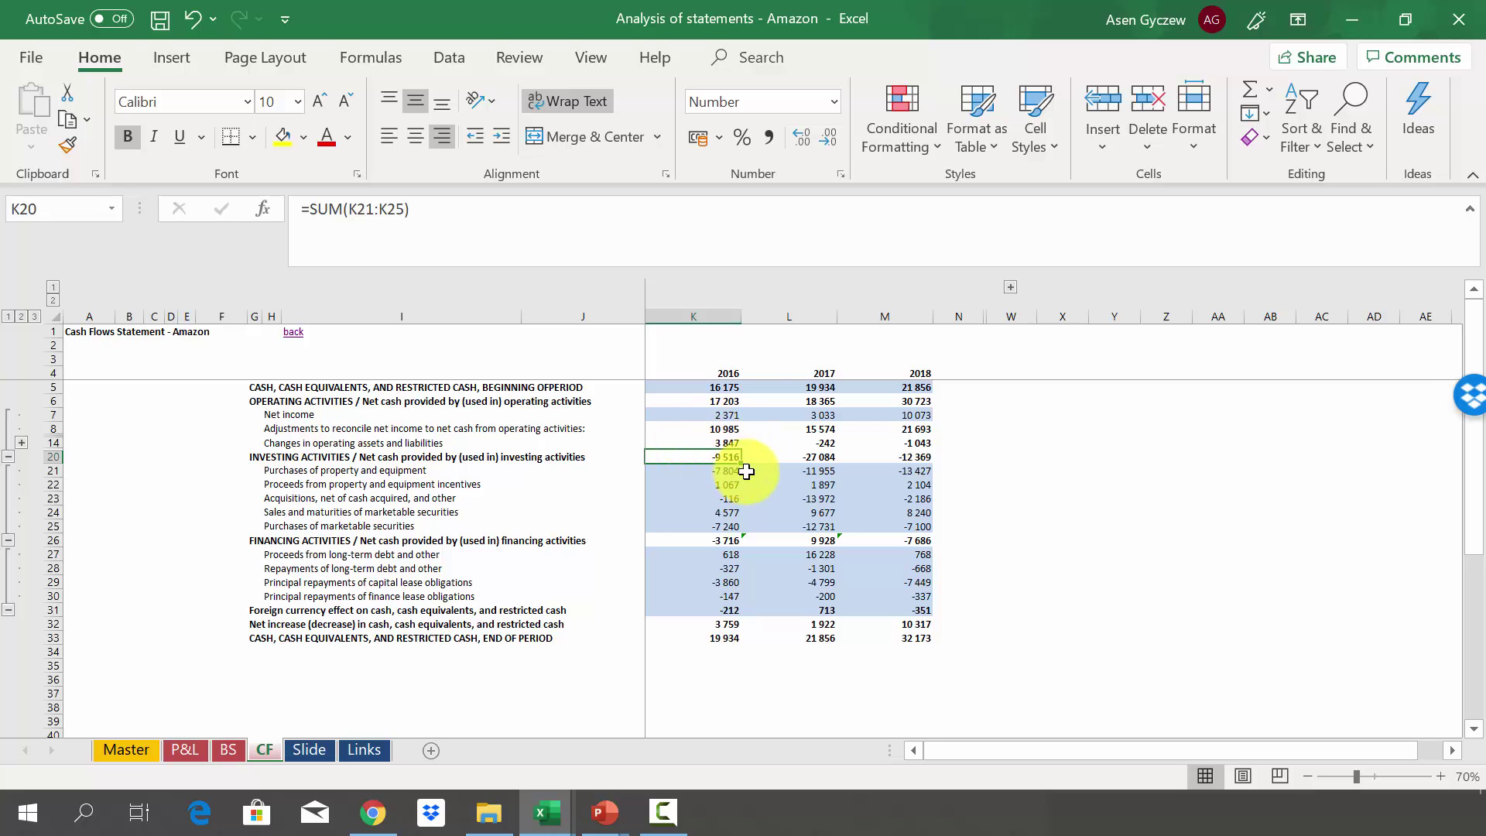
left_click(781, 459)
left_click(814, 310)
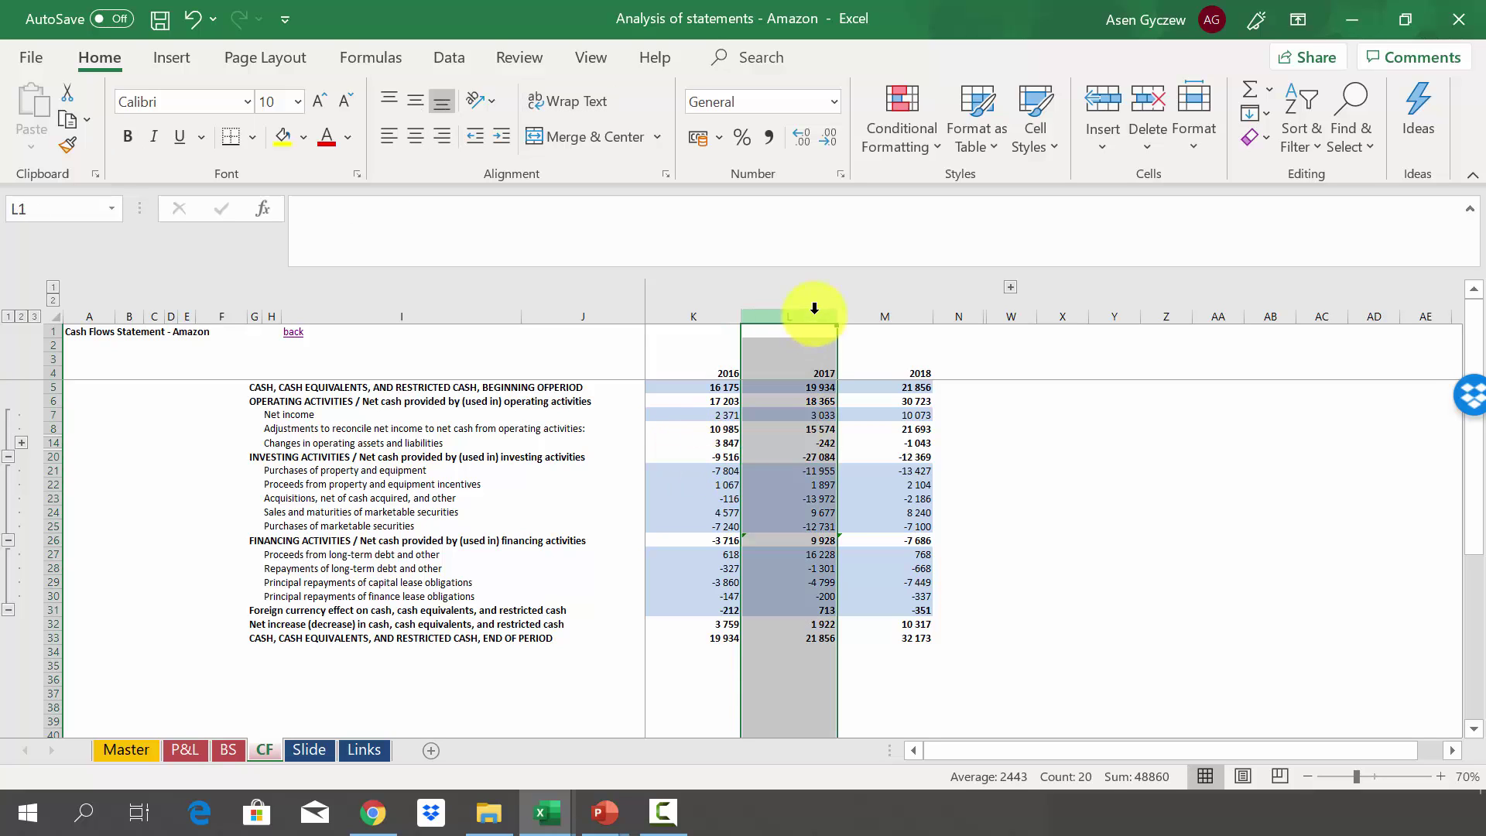
left_click(877, 455)
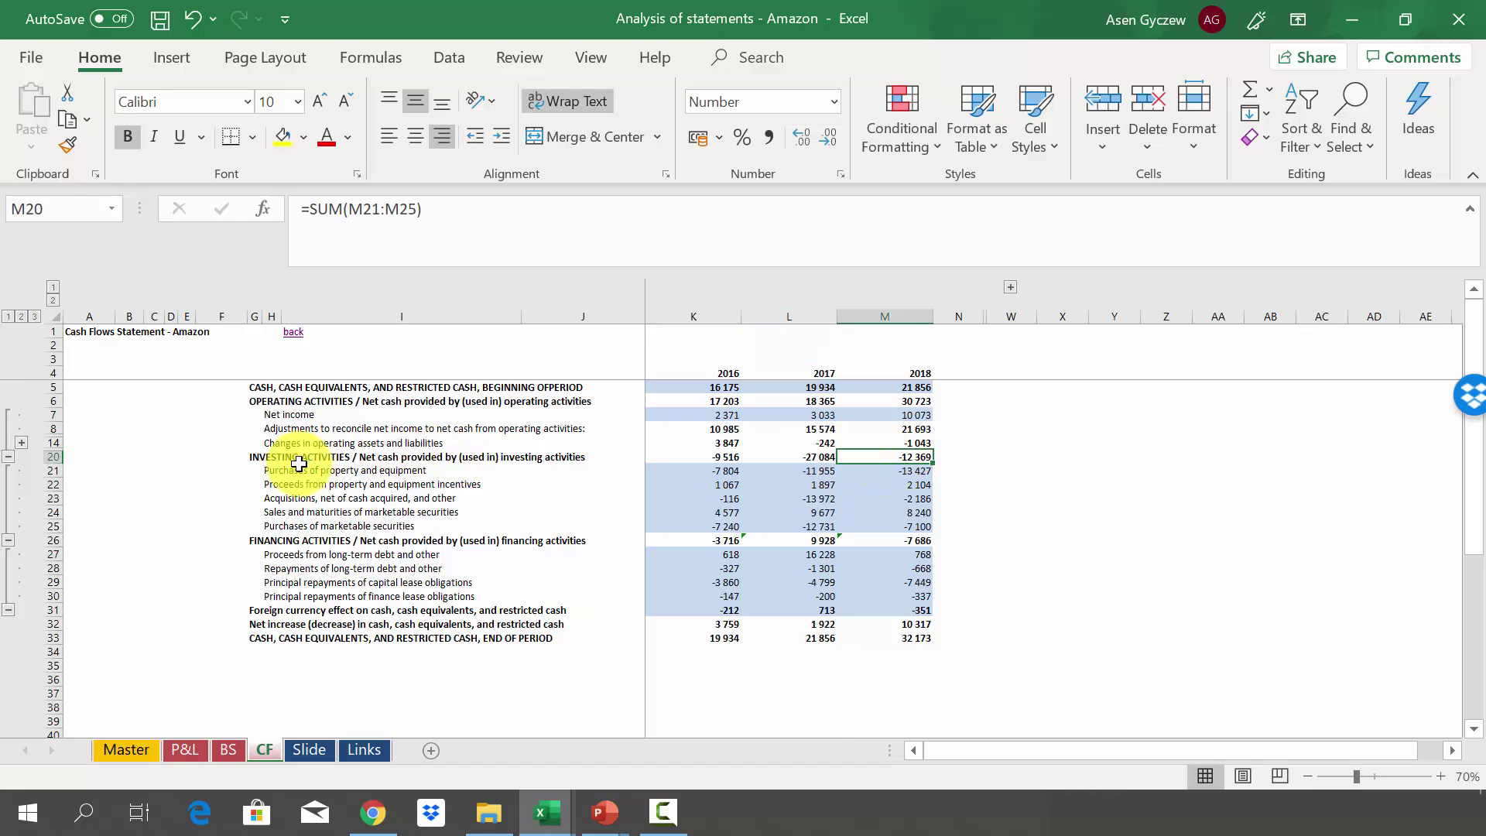
Examine purchases of property and equipment and acquisitions within investing activities, focusing on the 2017 acquisitions value
left_click(48, 470)
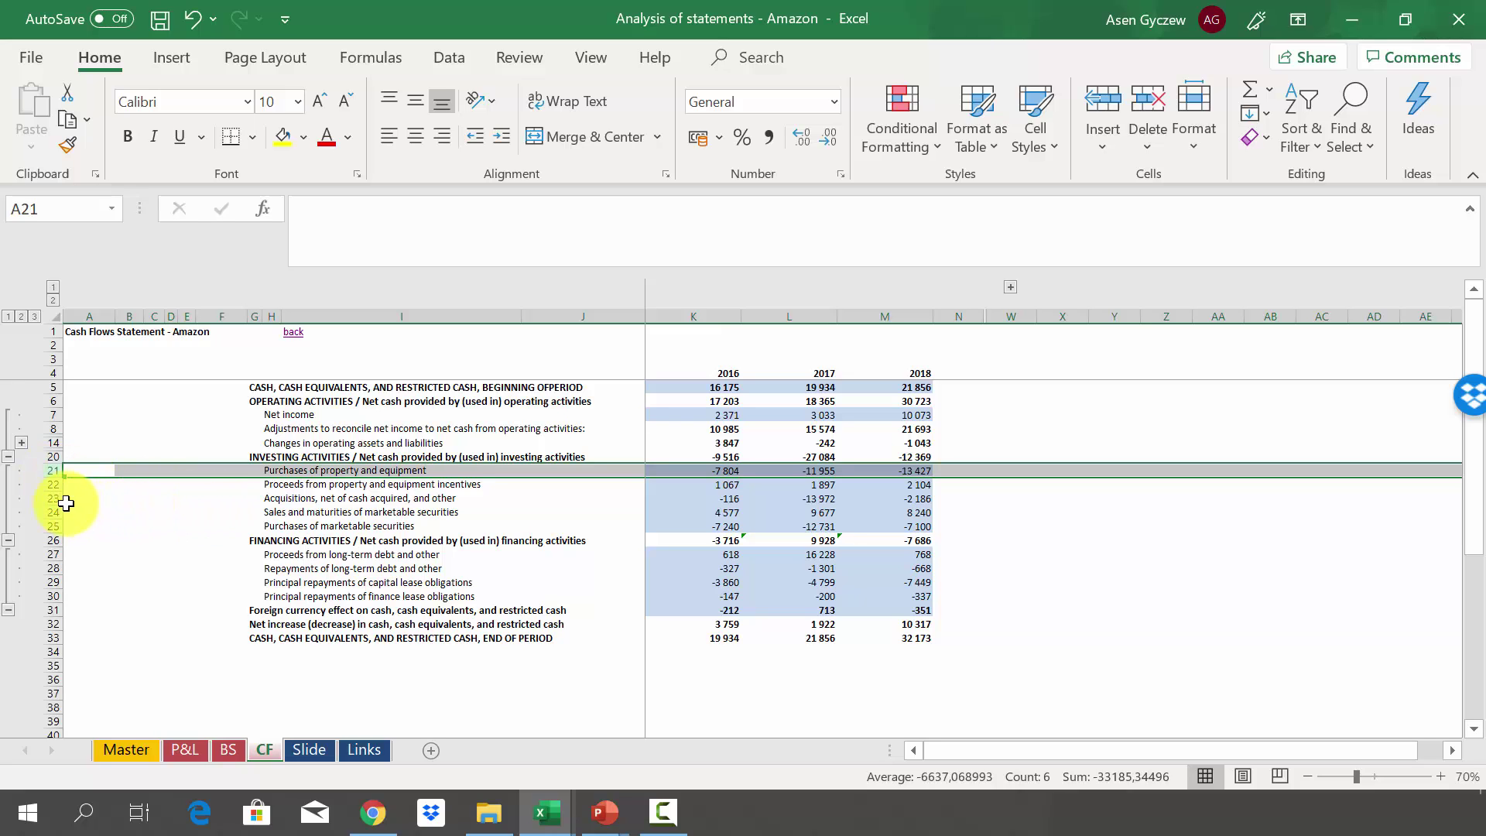
left_click(53, 499)
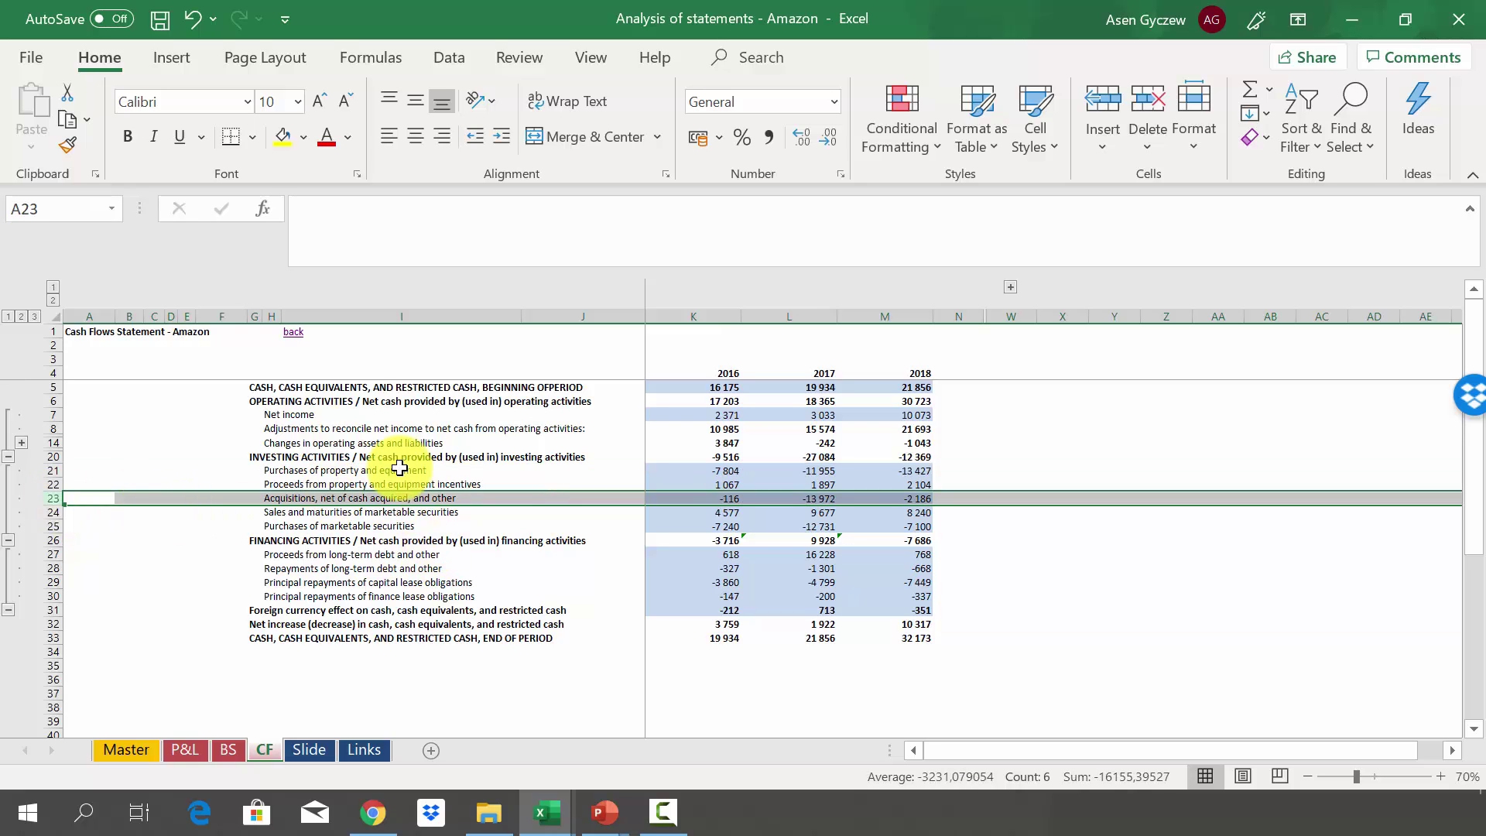
left_click(817, 314)
left_click(788, 497)
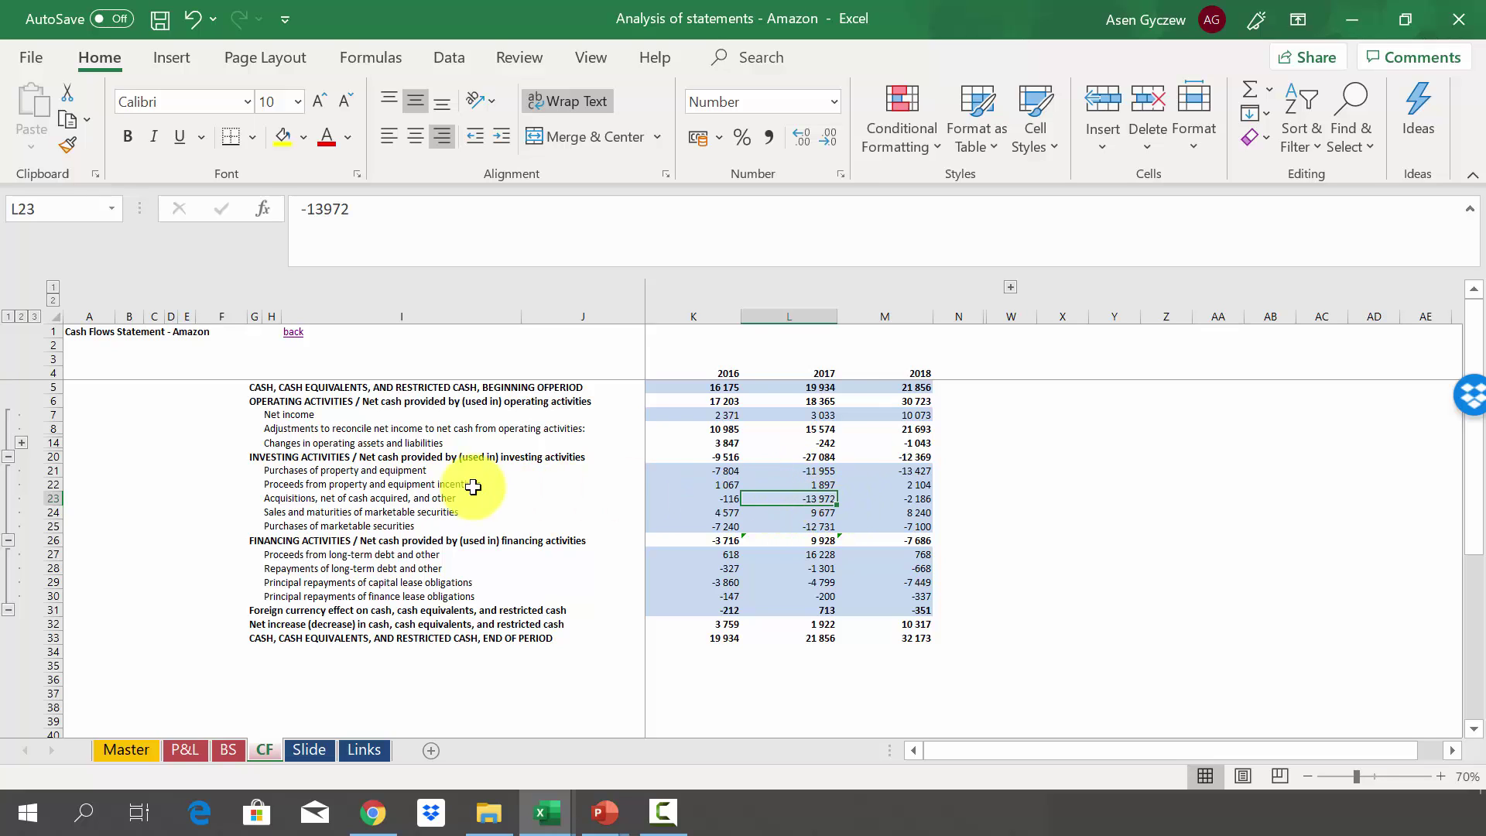
left_click(56, 502)
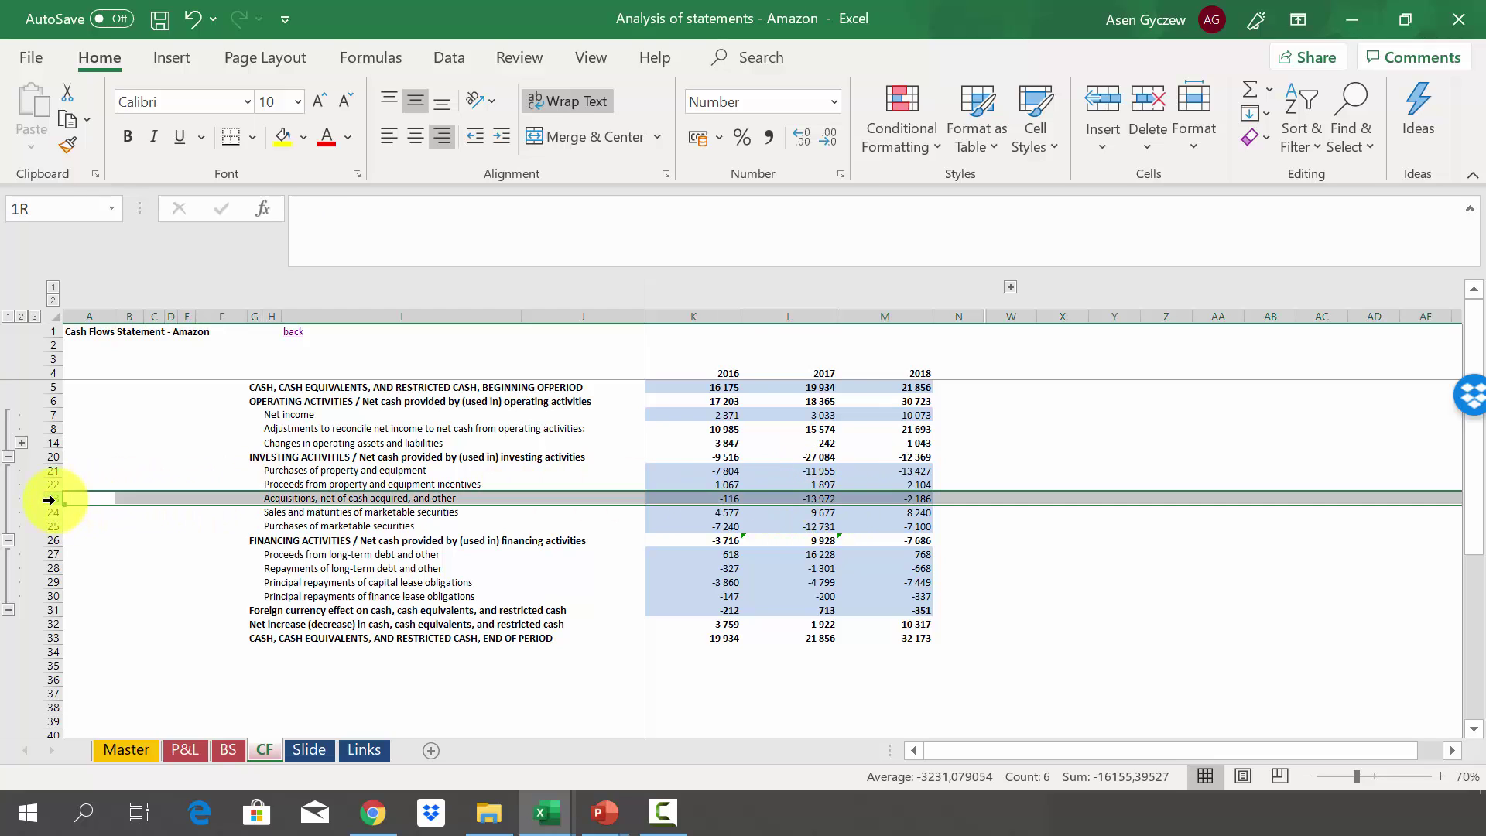
Examine net cash from financing activities, checking the formulas behind the 2017 and 2018 values
left_click(56, 541)
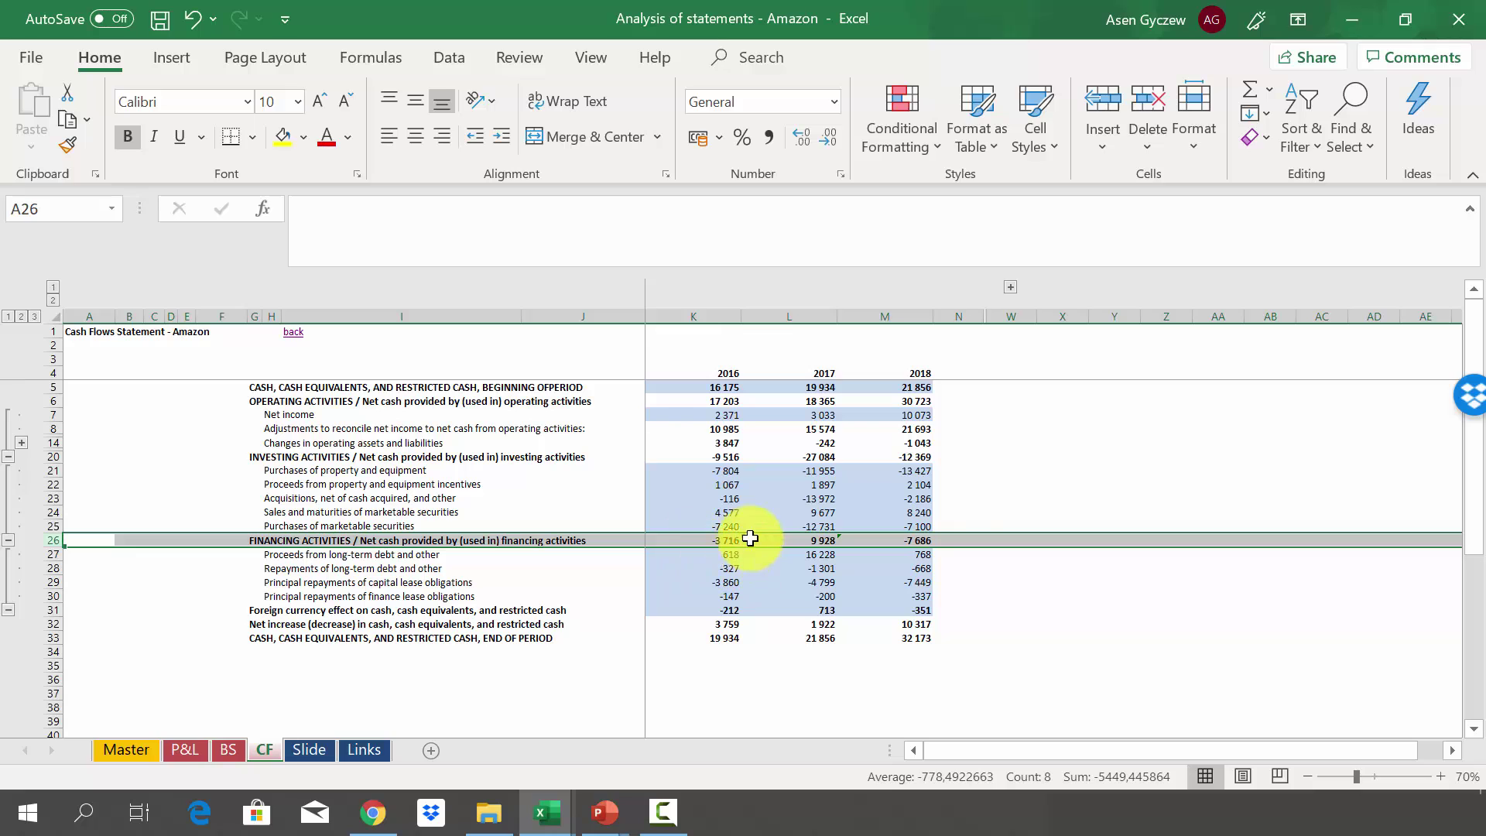
left_click(805, 539)
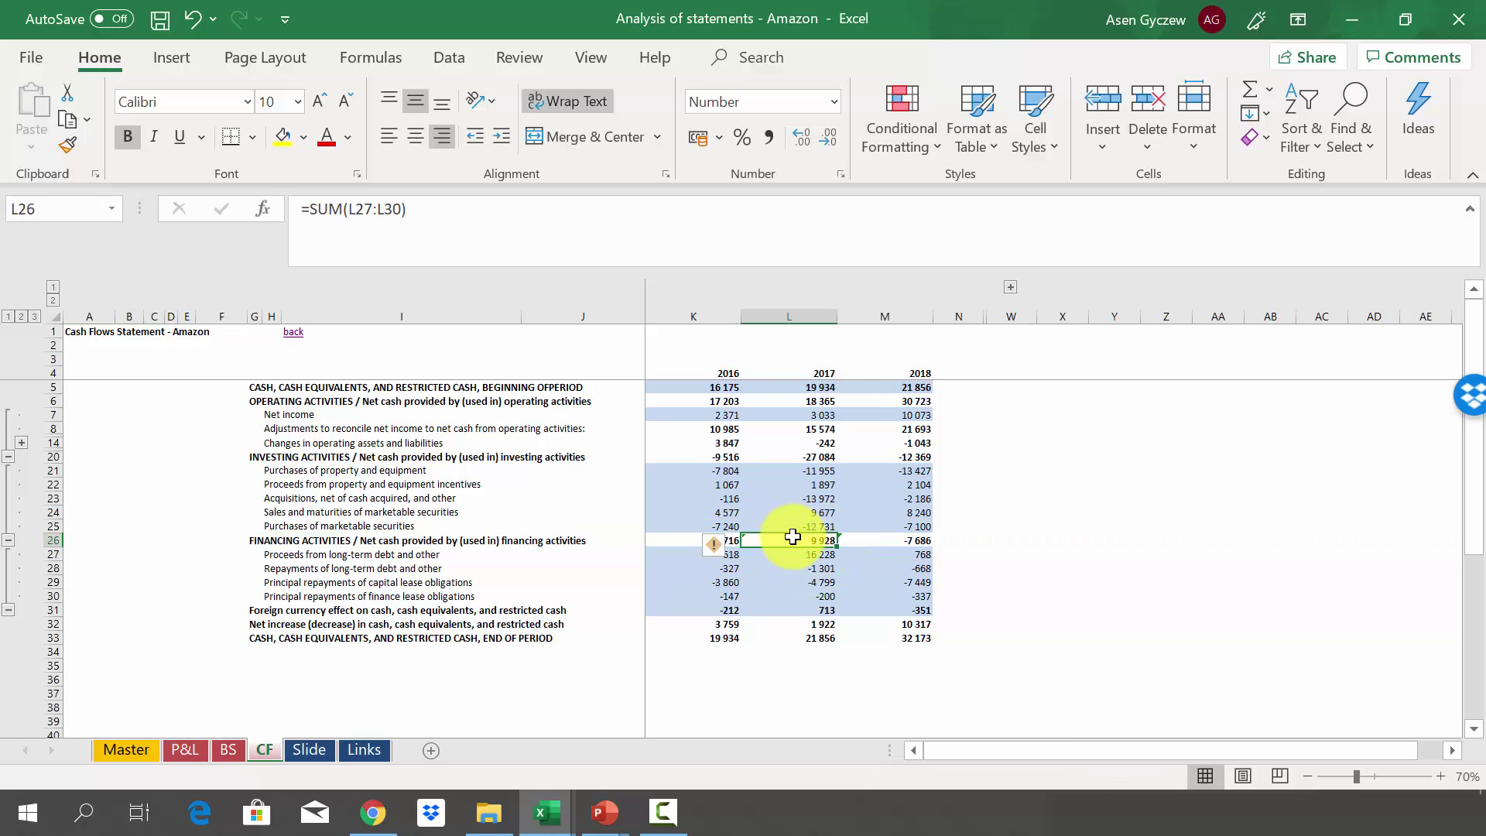
left_click(883, 541)
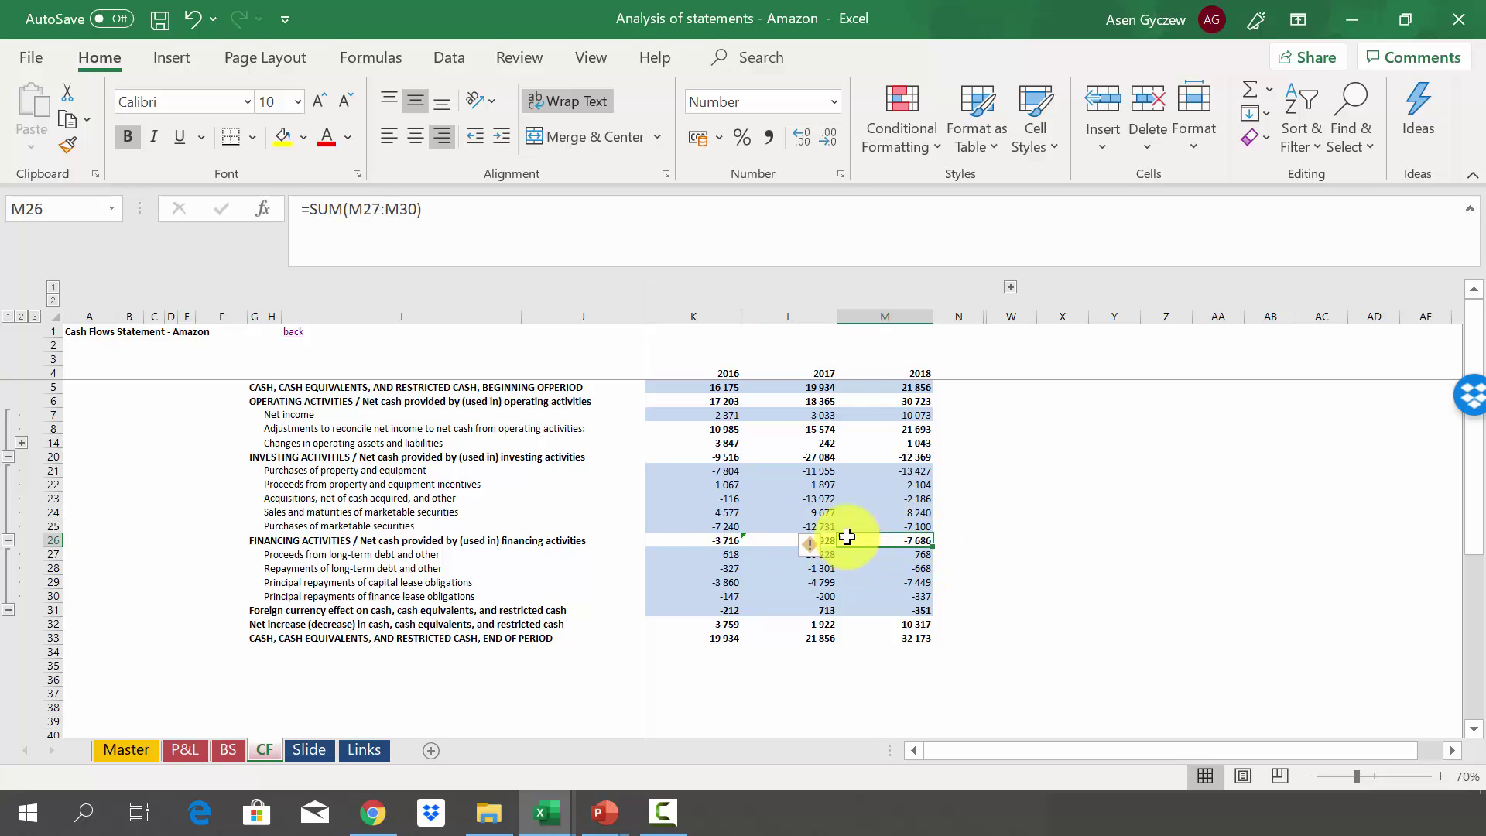
Compare proceeds from long-term debt with the acquisitions row to relate the 2017 borrowing to acquisition spending
left_click(53, 554)
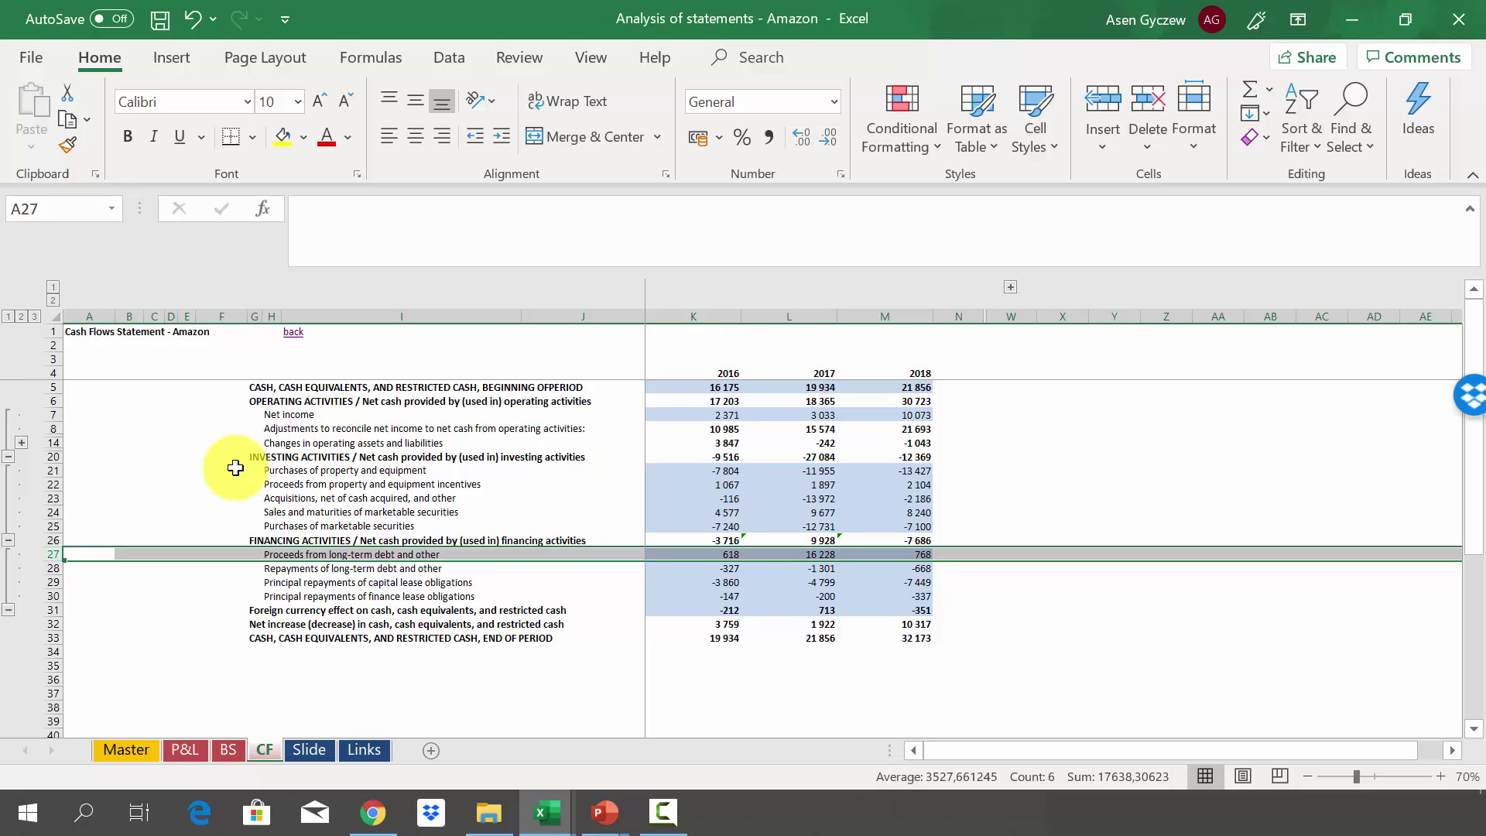
left_click(46, 499)
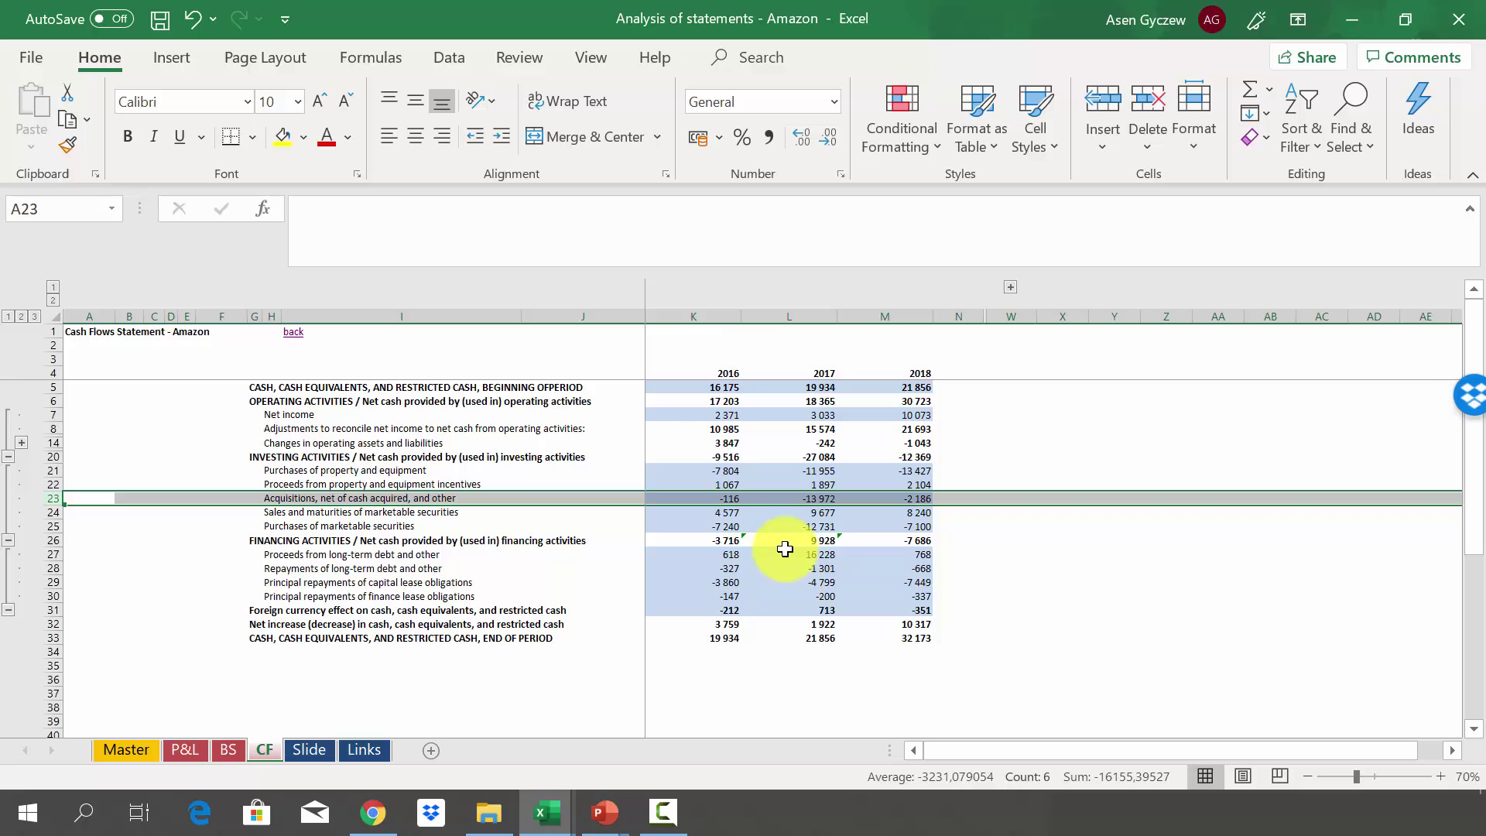
left_click(50, 555)
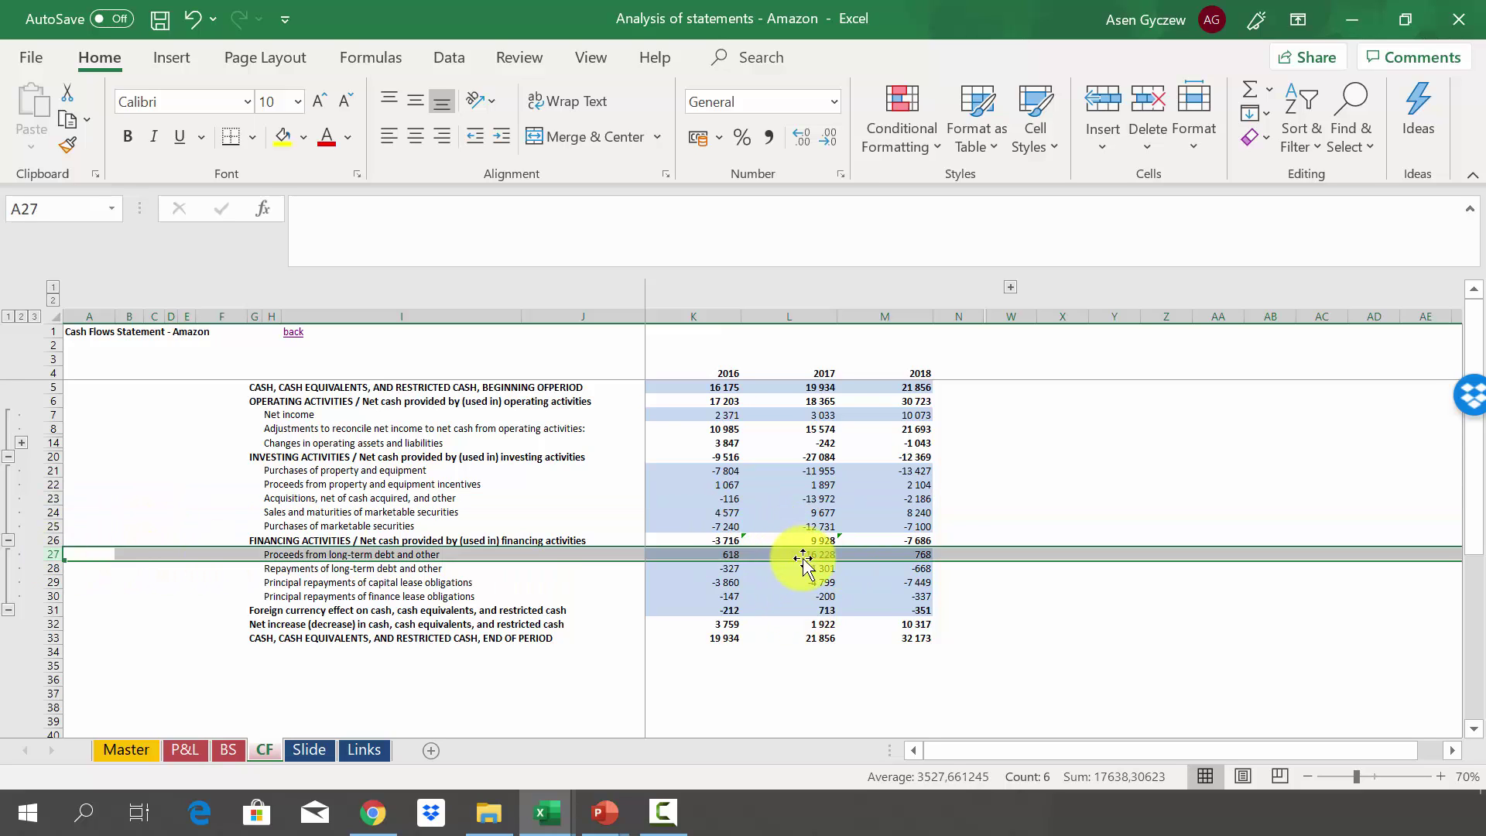
left_click(40, 498)
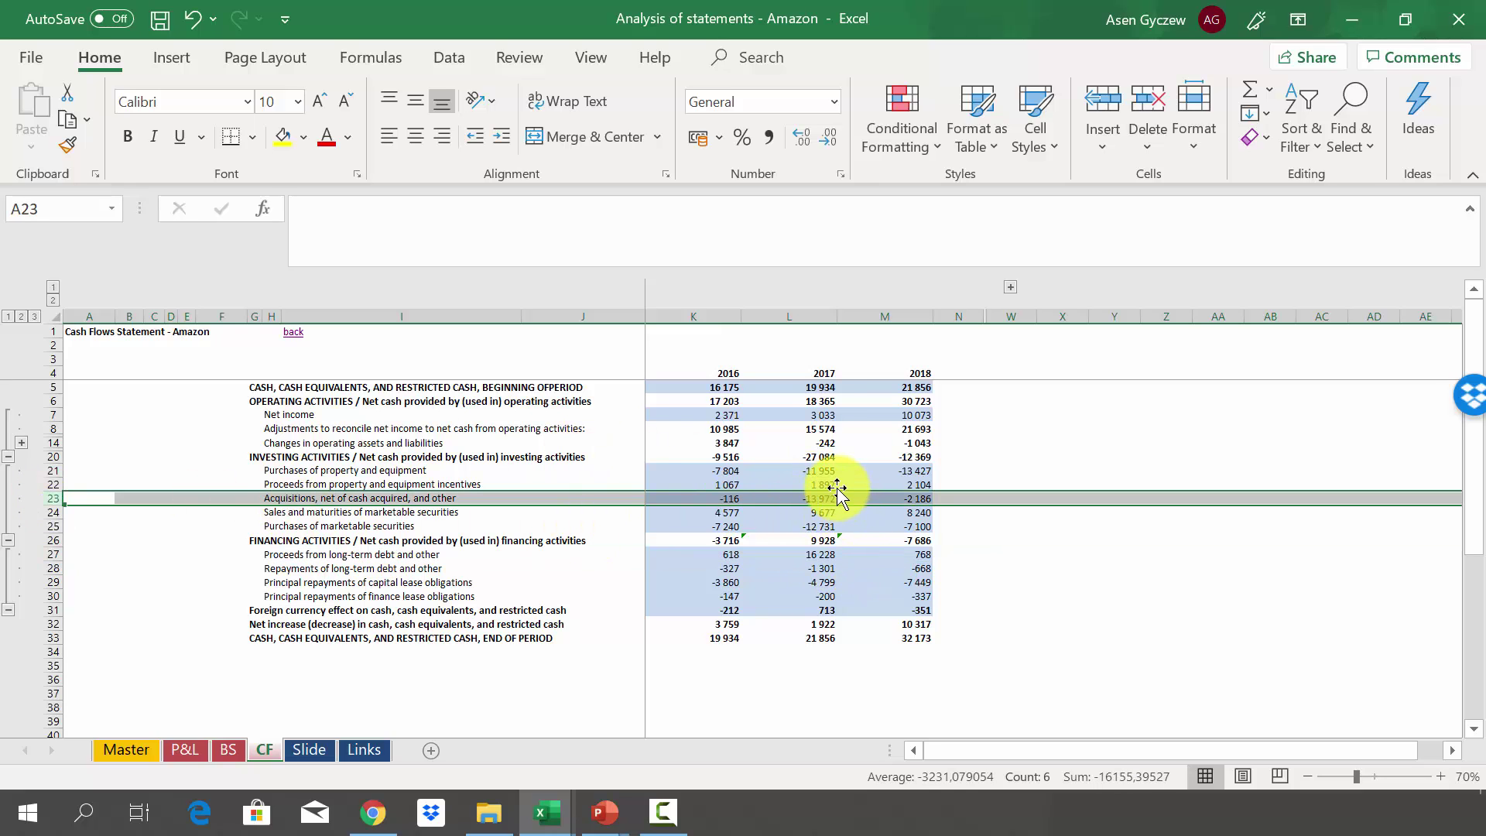
Check the 2017 end-of-period cash and compare the net increase in cash across 2016–2018, including the formulas behind it
left_click(832, 636)
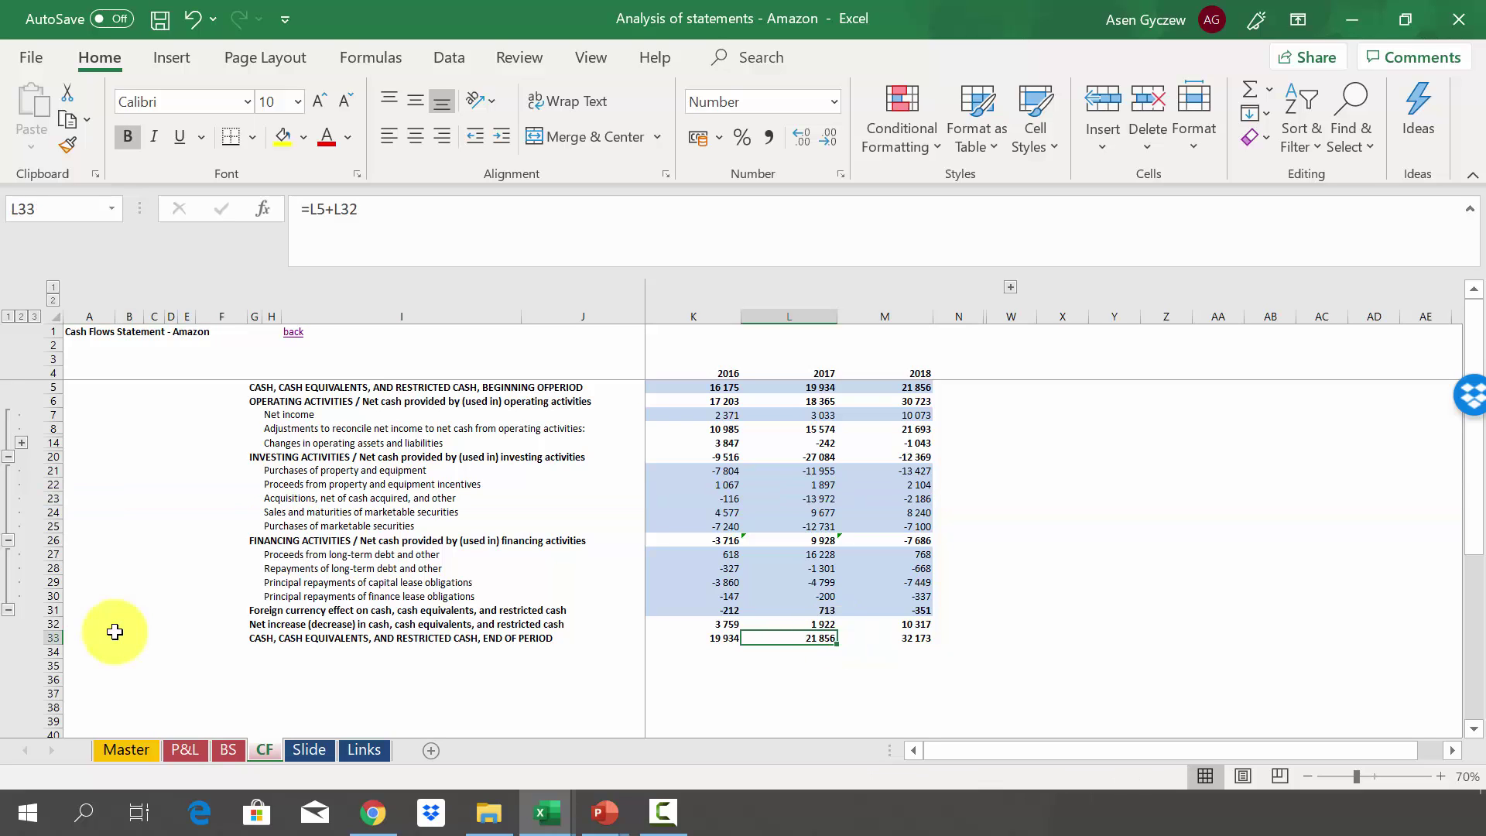
left_click(52, 621)
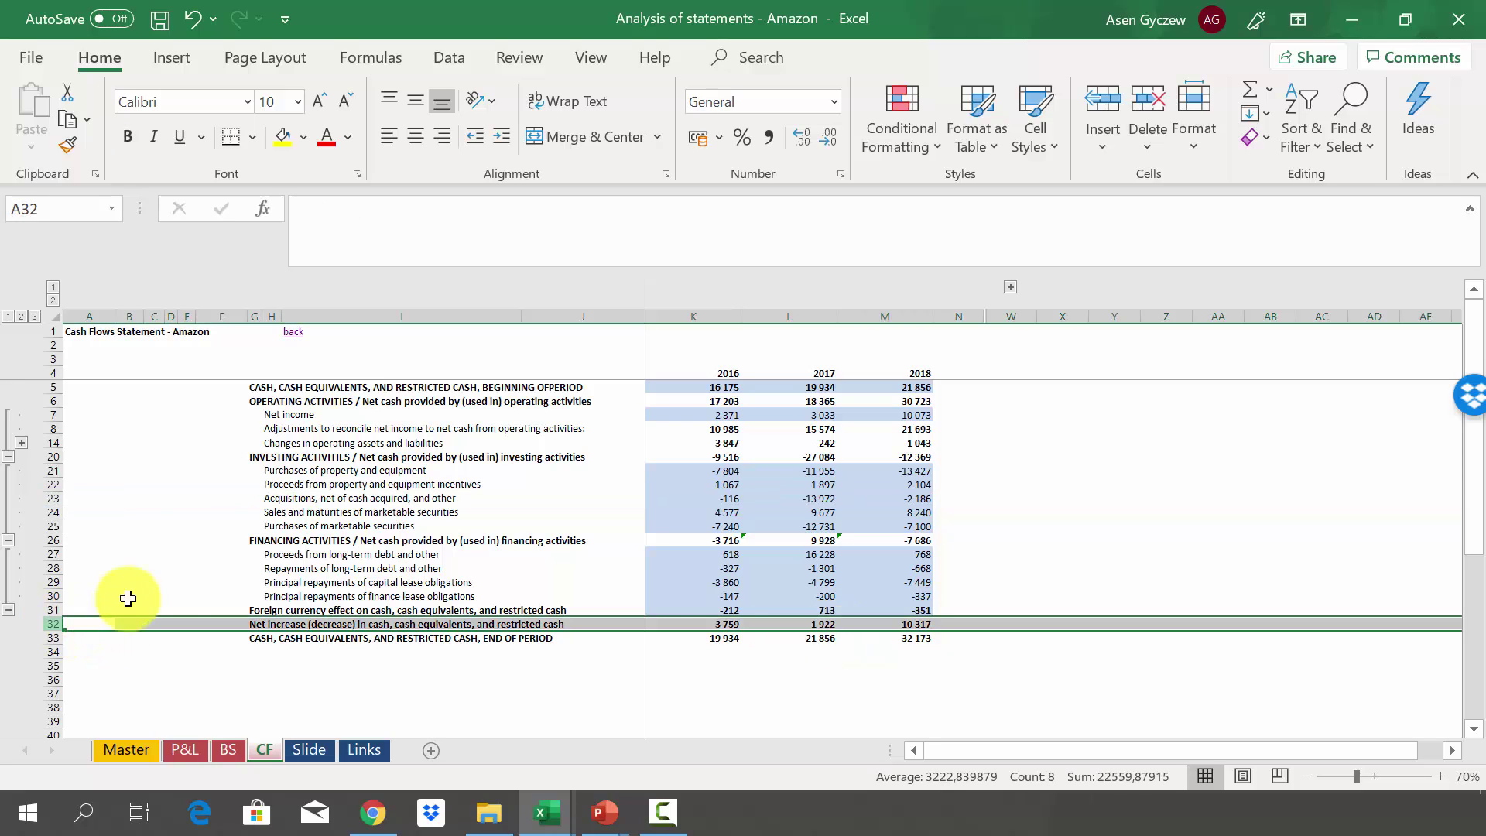
left_click(709, 623)
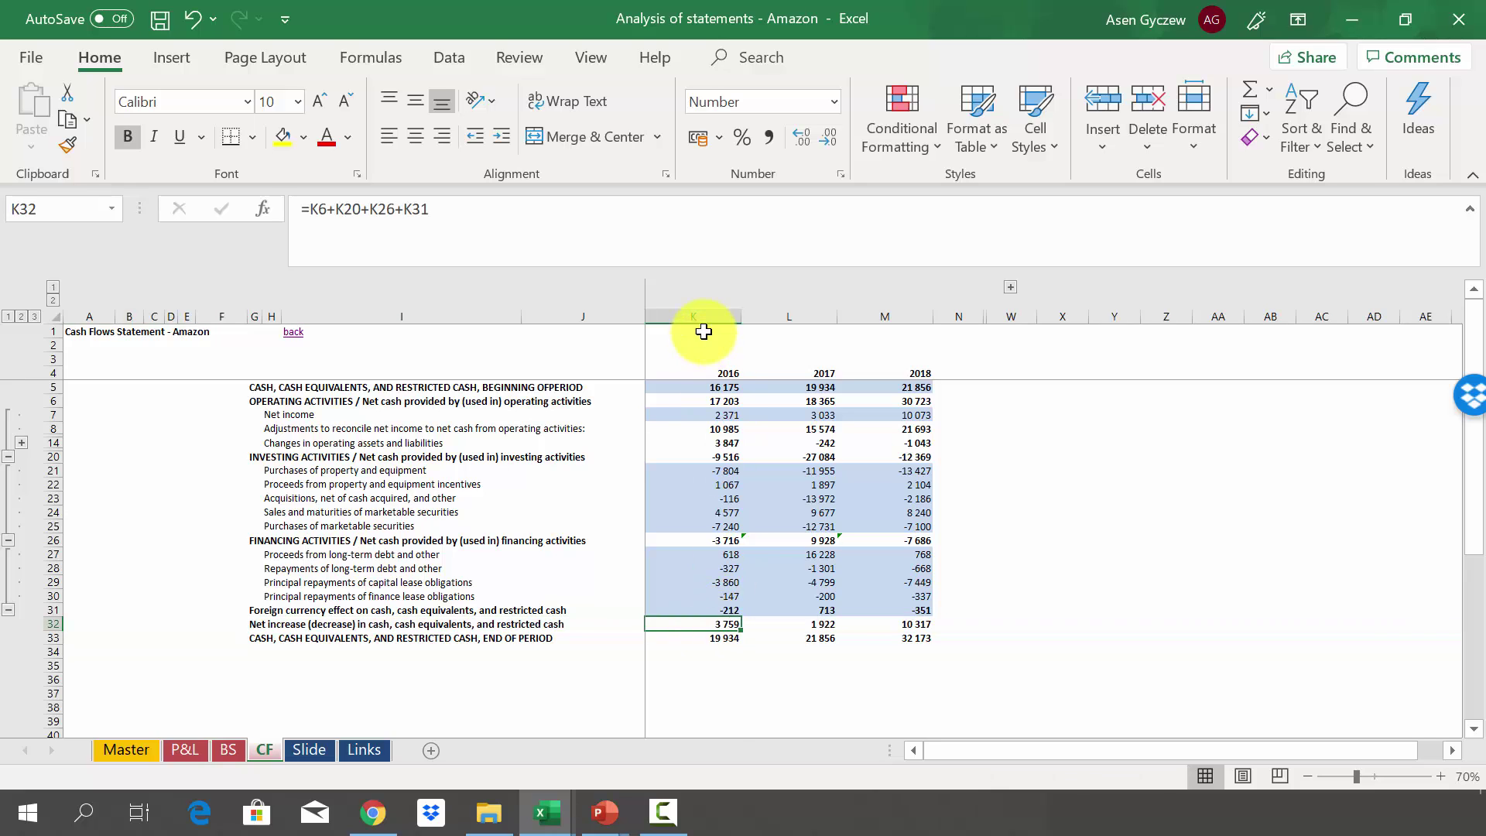
left_click(707, 312)
left_click(700, 623)
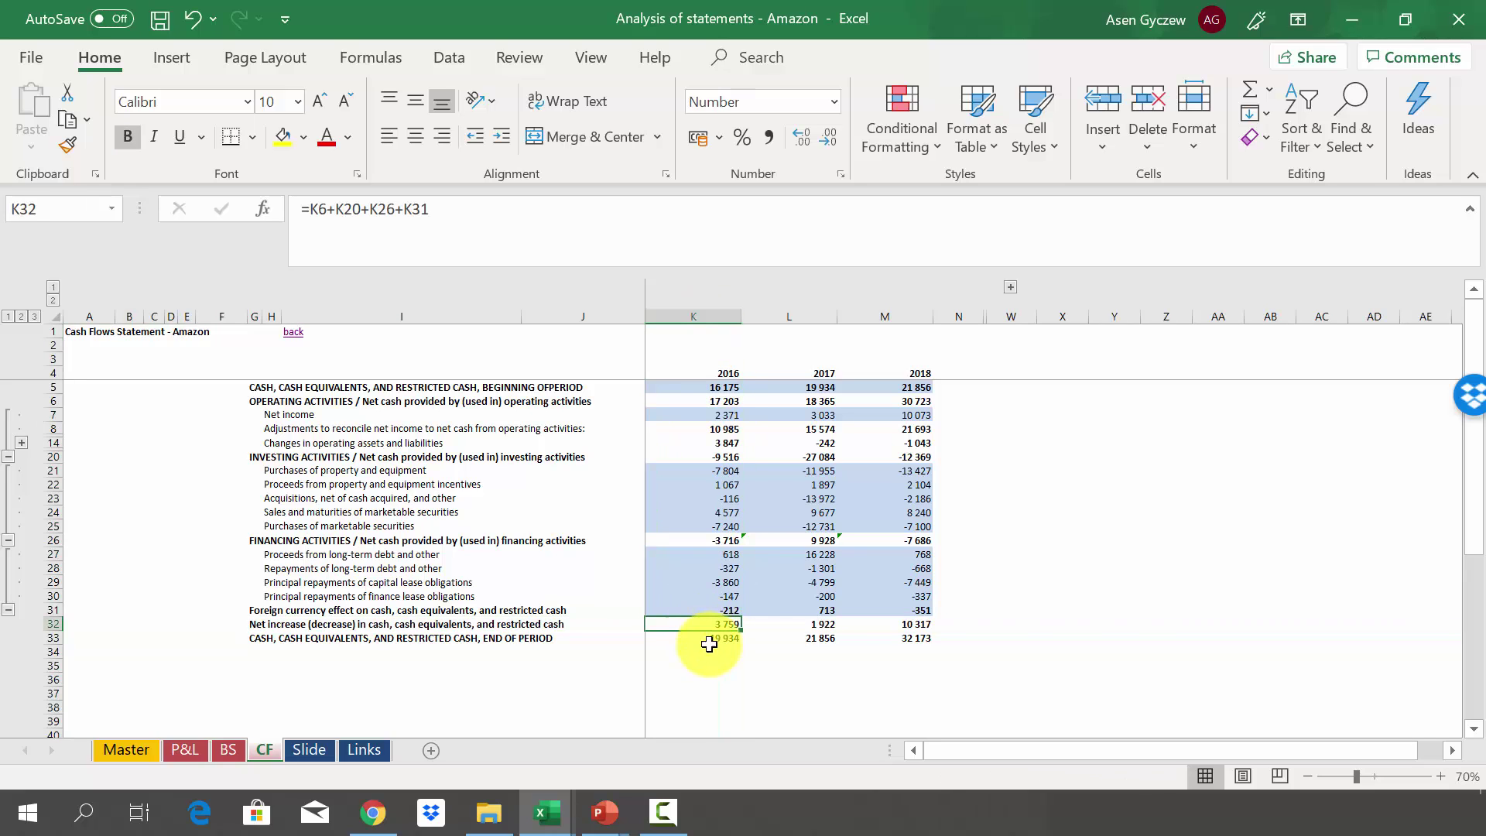
left_click(774, 623)
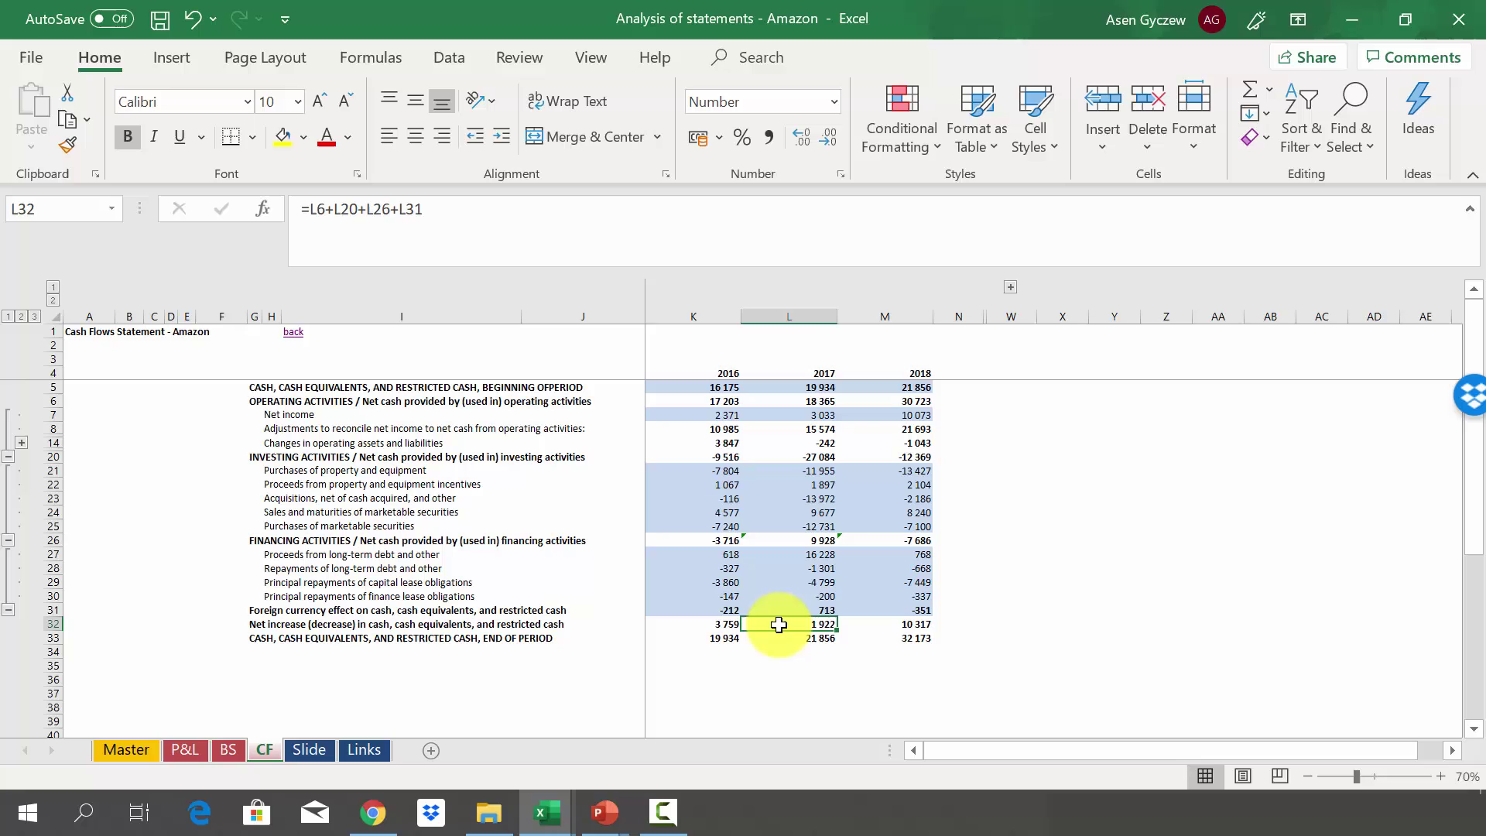
left_click(791, 310)
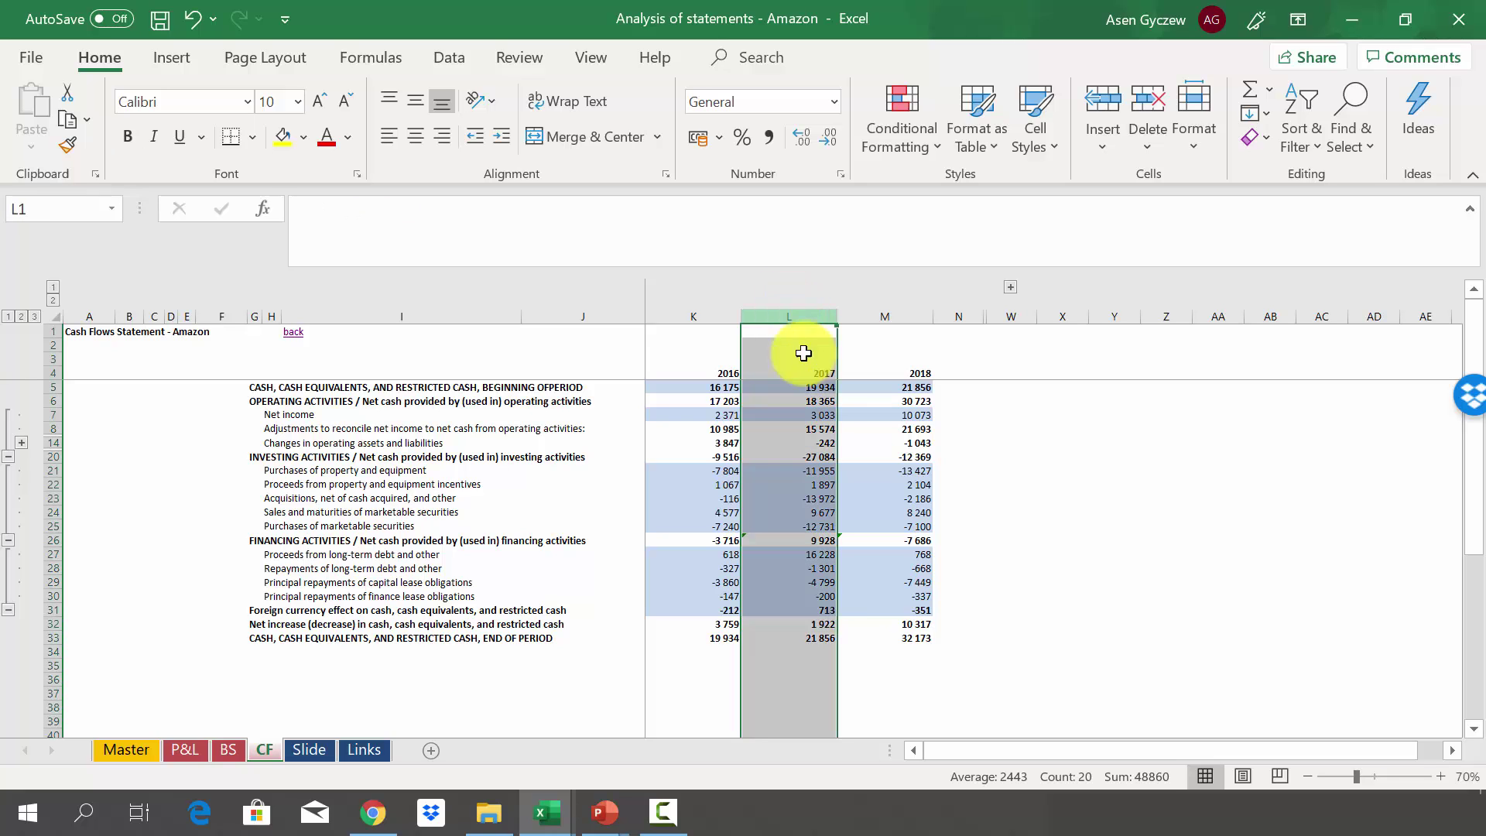
left_click(799, 621)
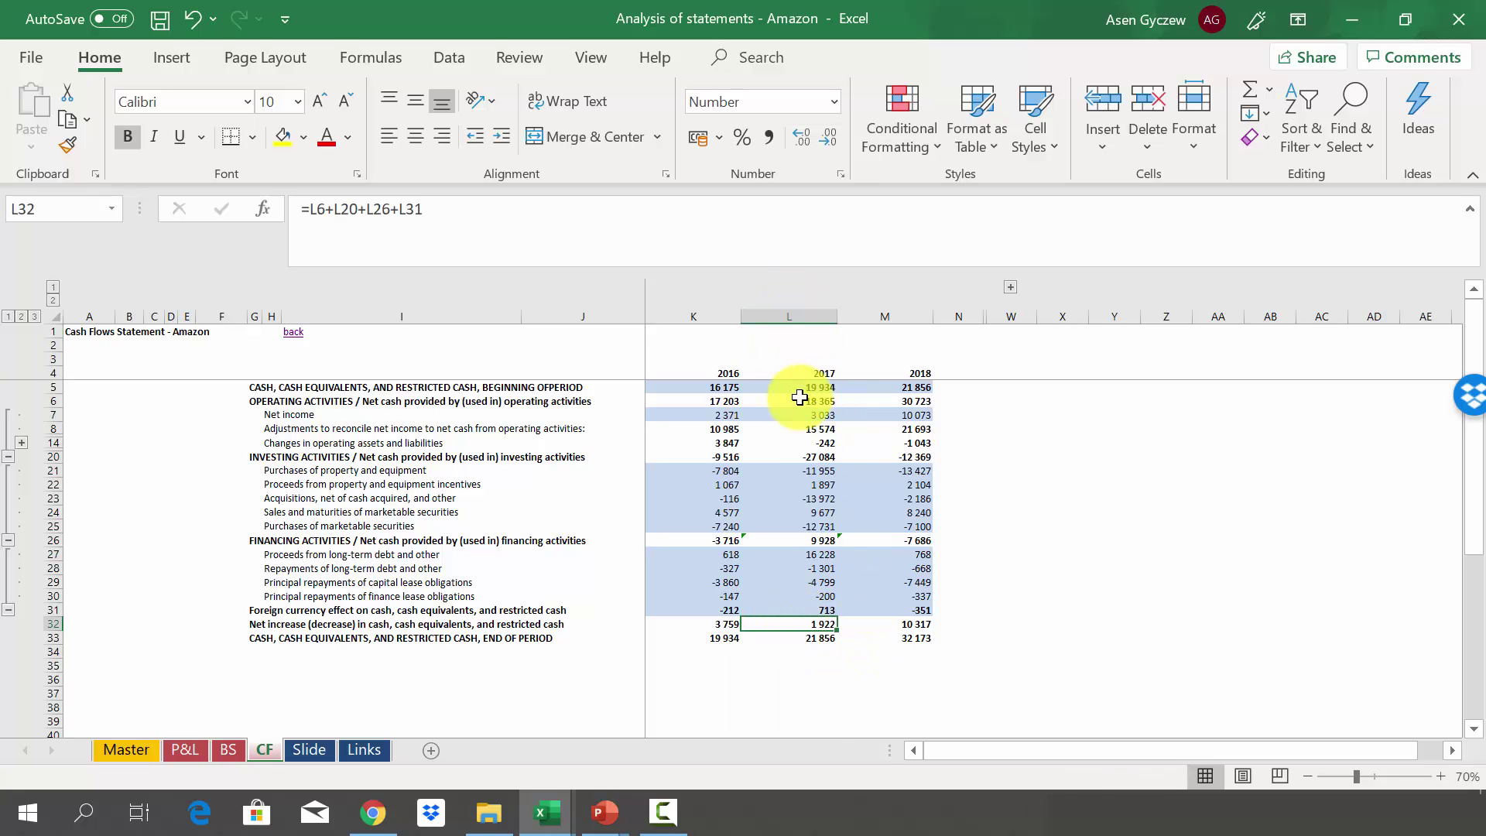
left_click(896, 627)
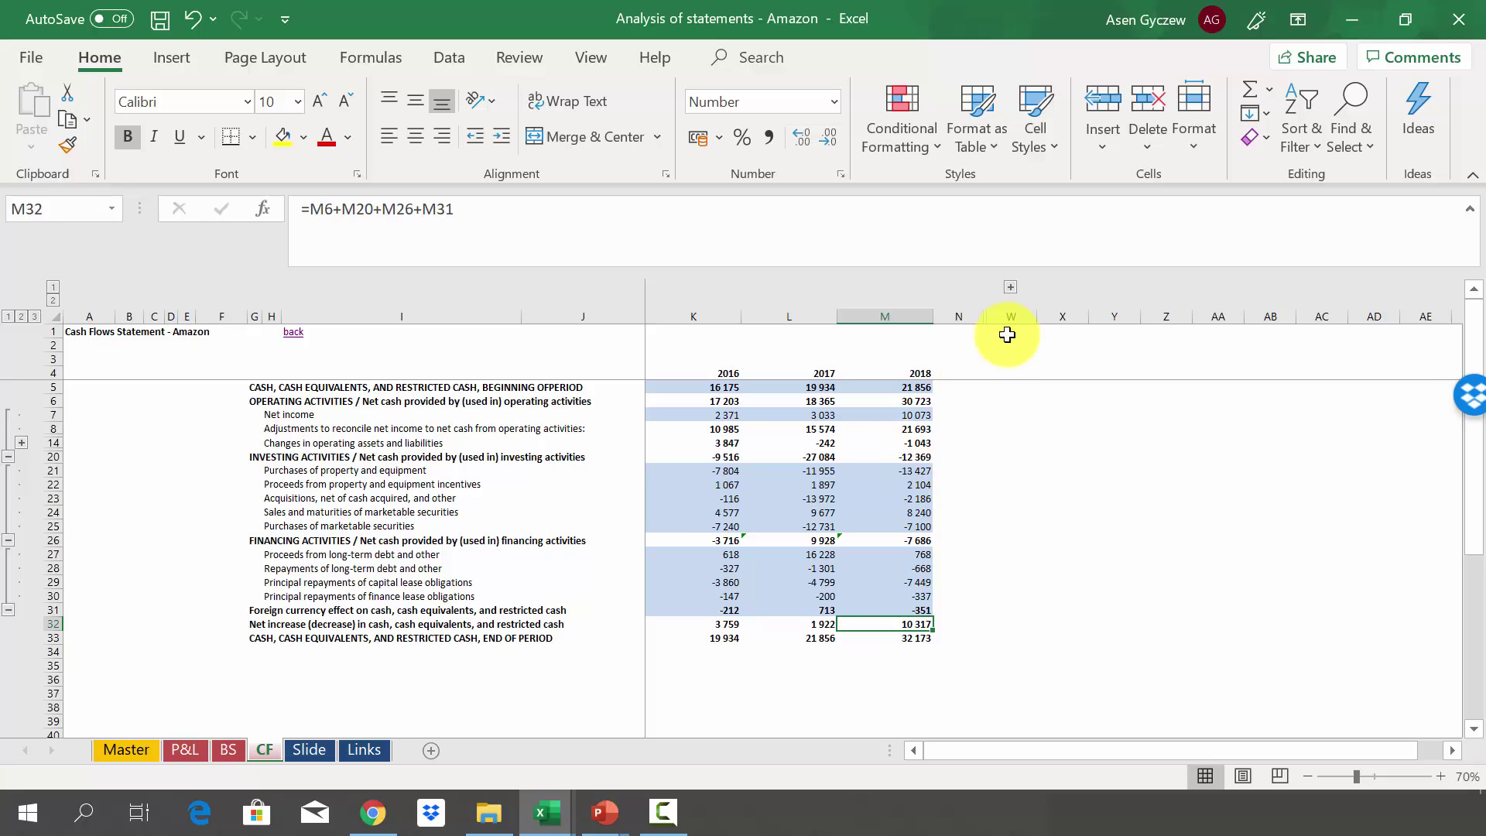
Expand the grouped comparison columns and review the year-on-year percentage changes and absolute changes in M USD for 2017 and 2018
left_click(1011, 287)
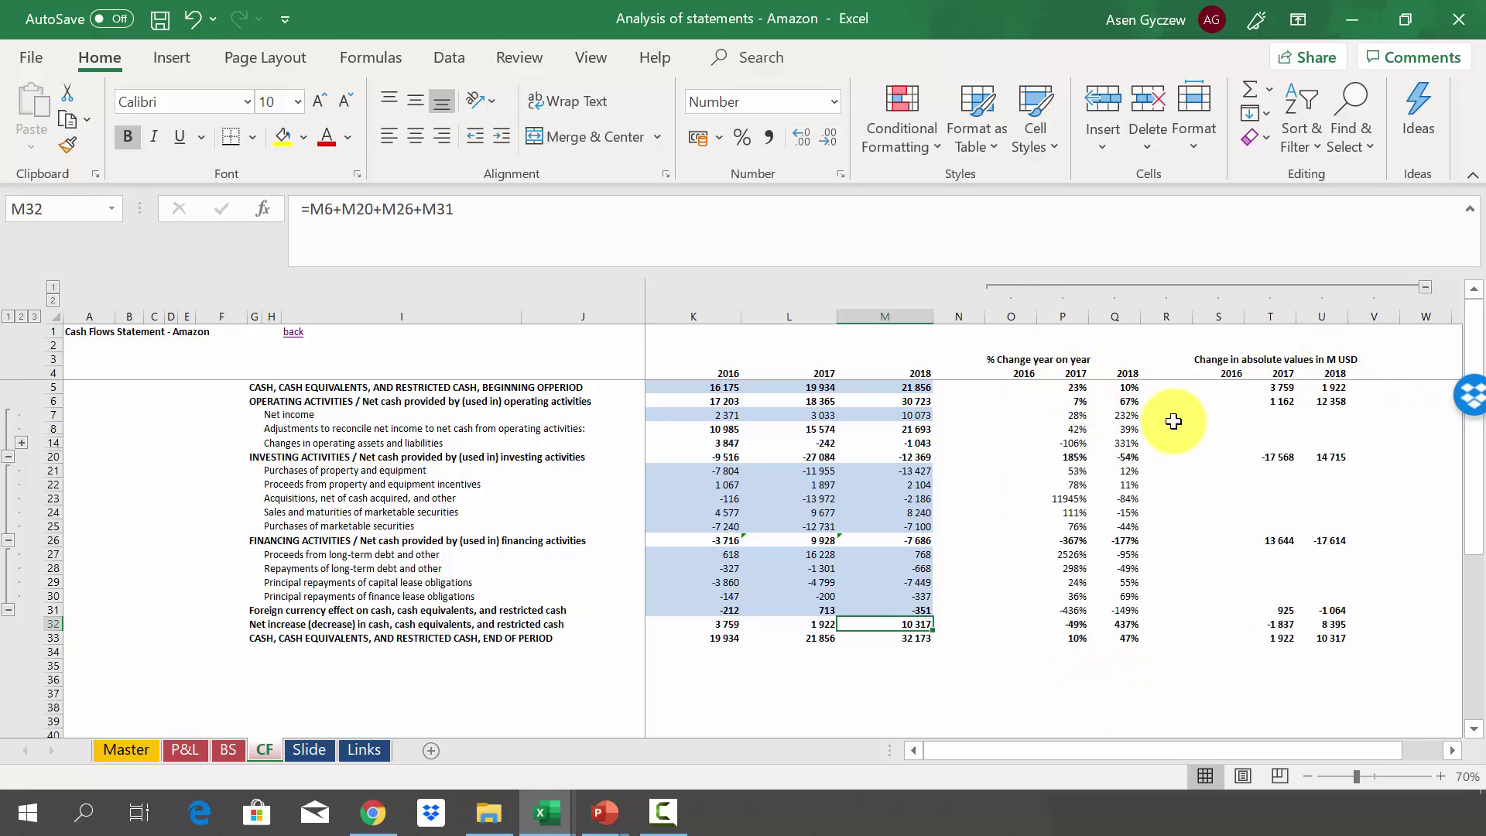
left_click(1099, 316)
left_click_drag(1063, 315, 1102, 317)
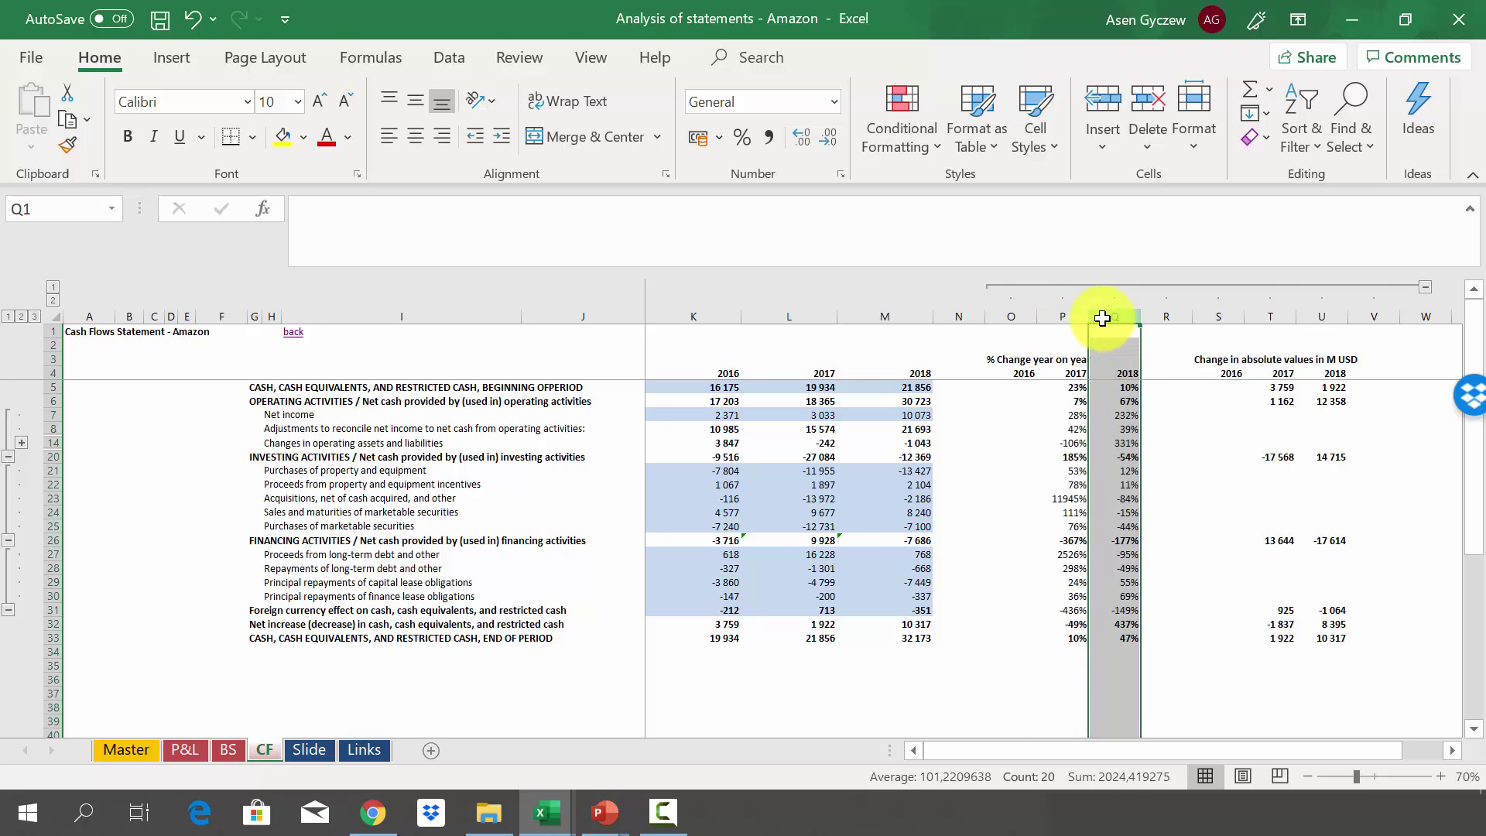
left_click(1275, 317)
left_click(1320, 316)
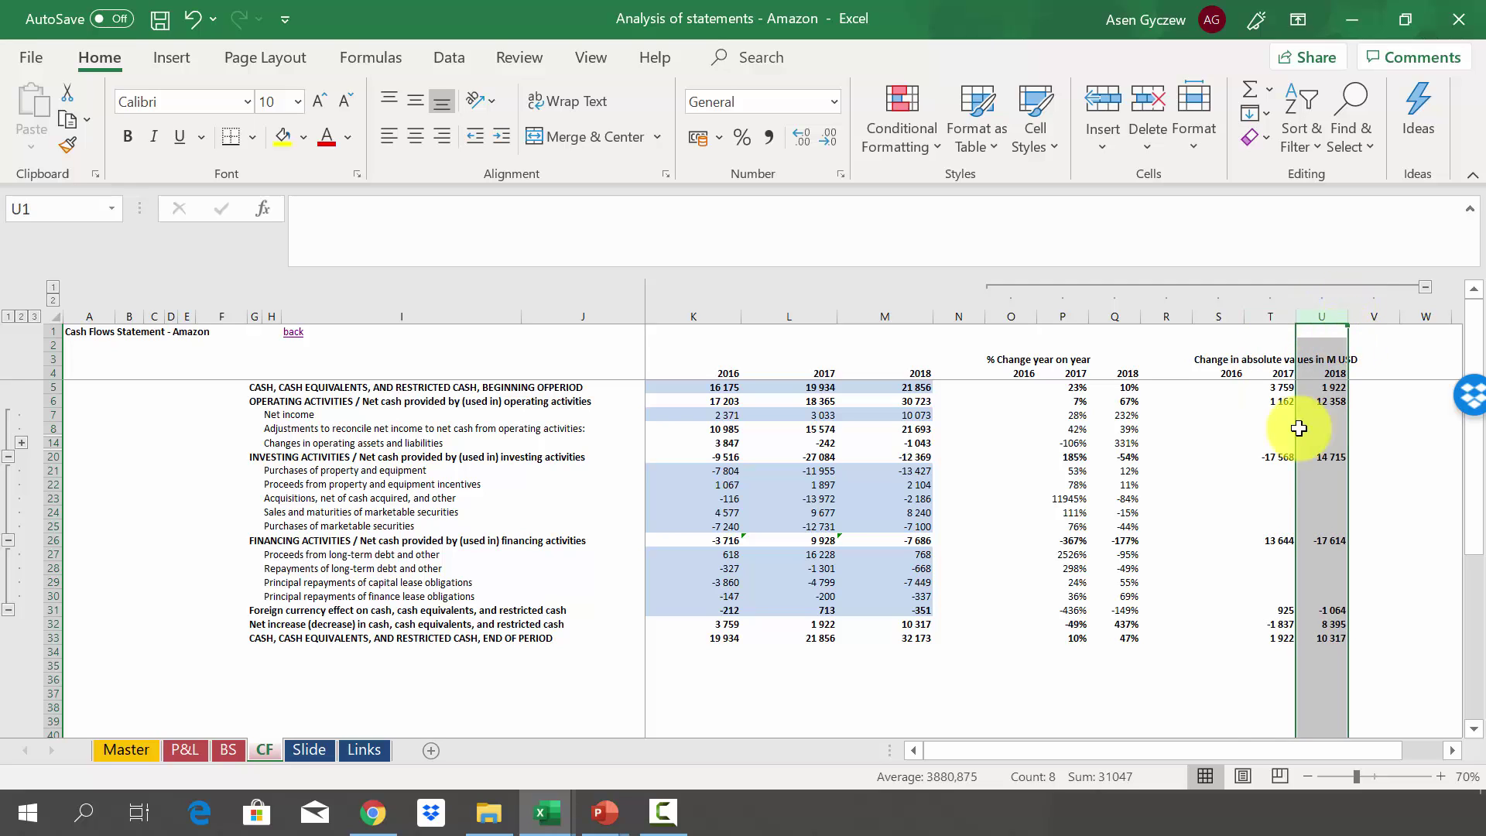
left_click(1203, 509)
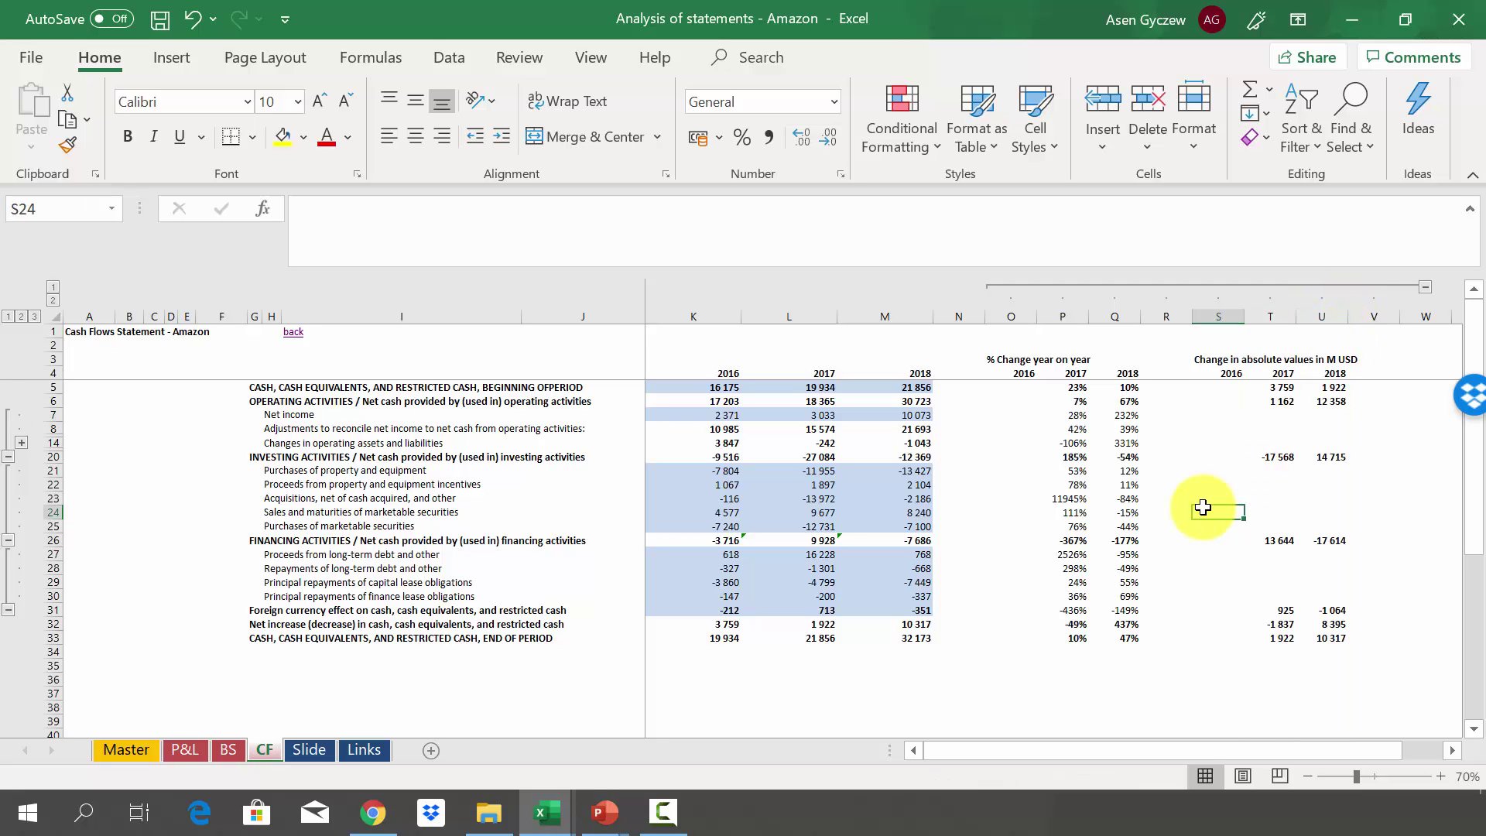